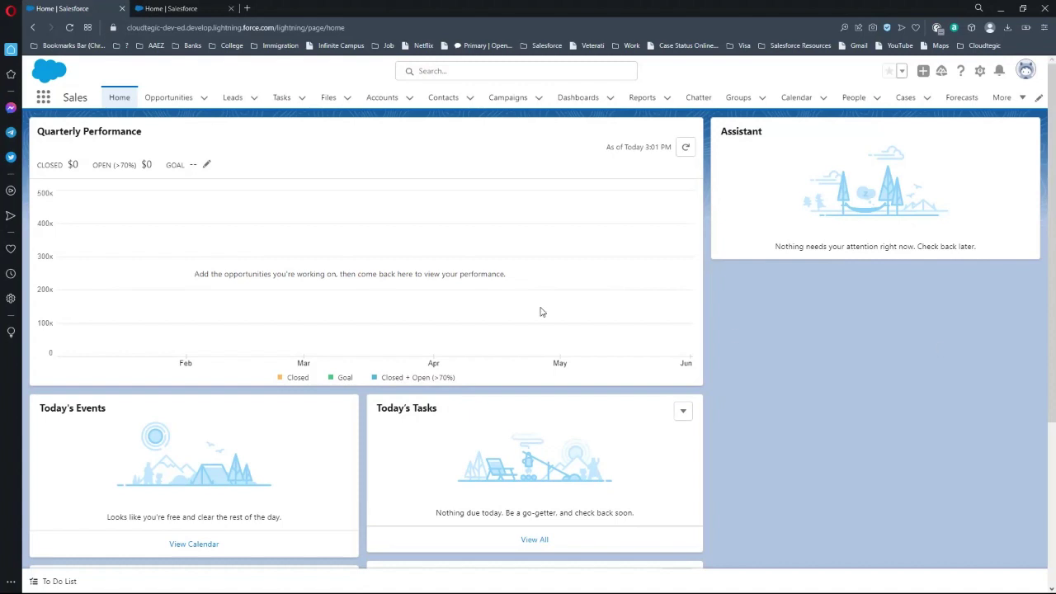
# Find and open the App Manager in Setup and start creating a new Lightning app
pyautogui.click(162, 10)
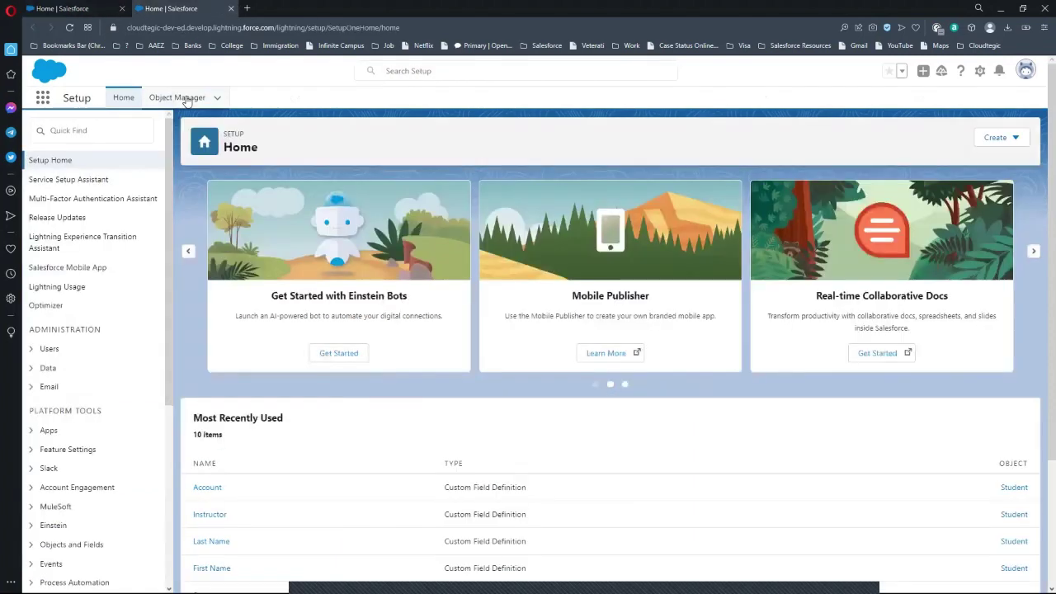
pyautogui.click(185, 98)
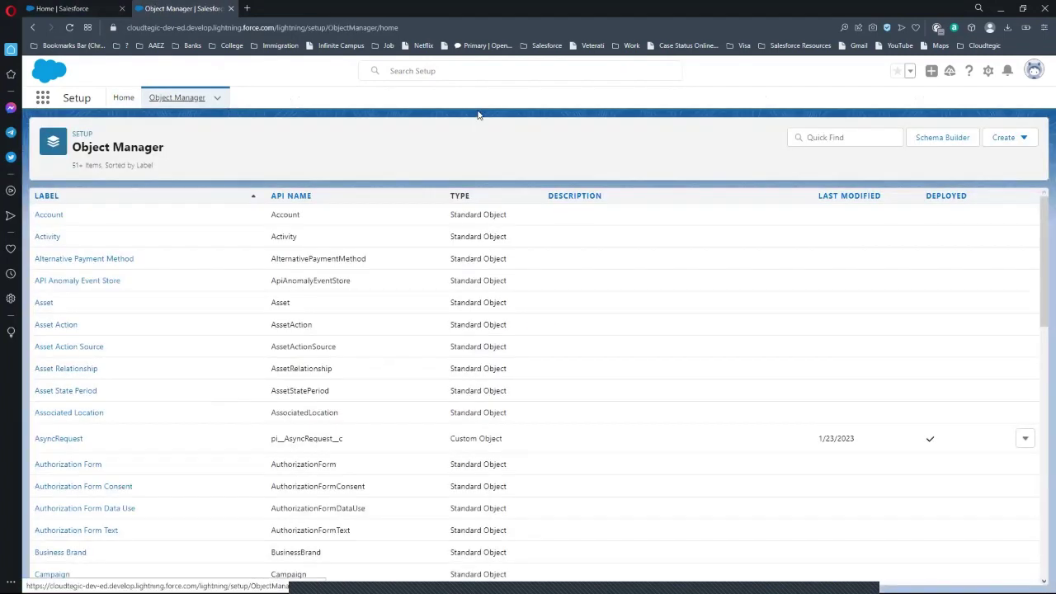
pyautogui.click(121, 98)
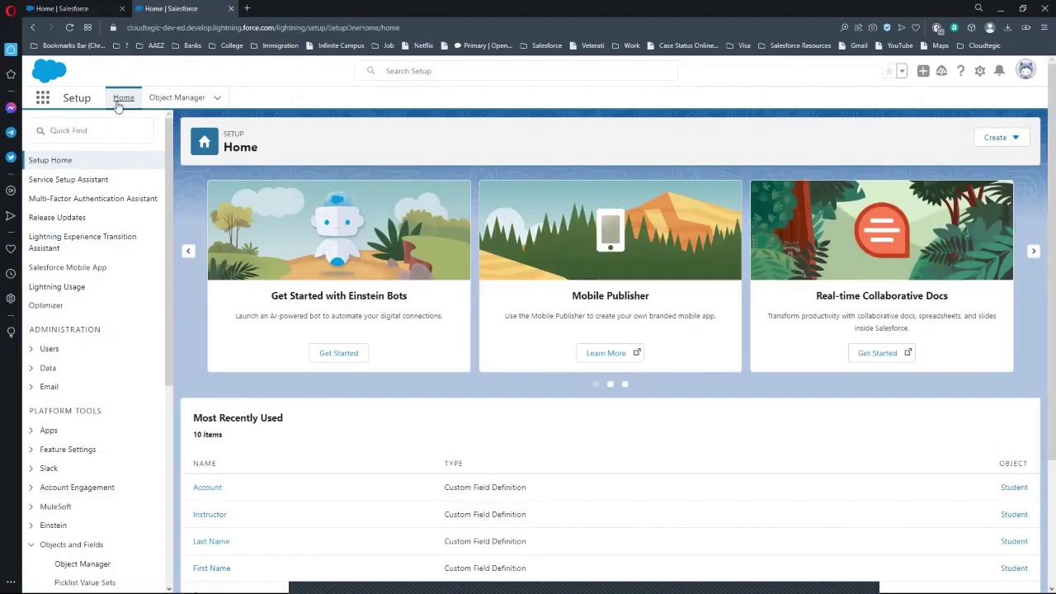
pyautogui.click(117, 130)
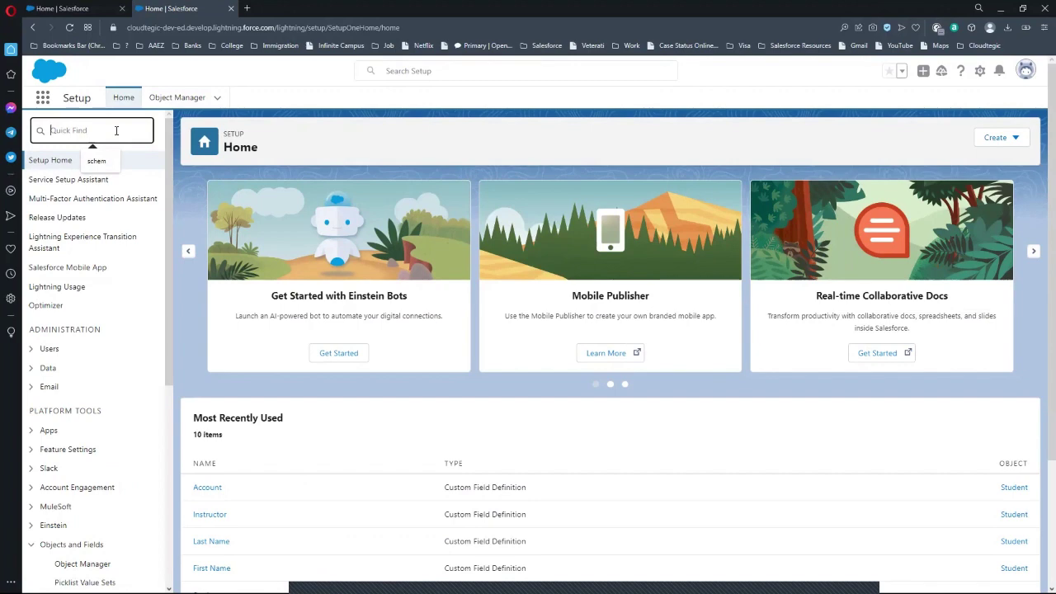
pyautogui.write('app men')
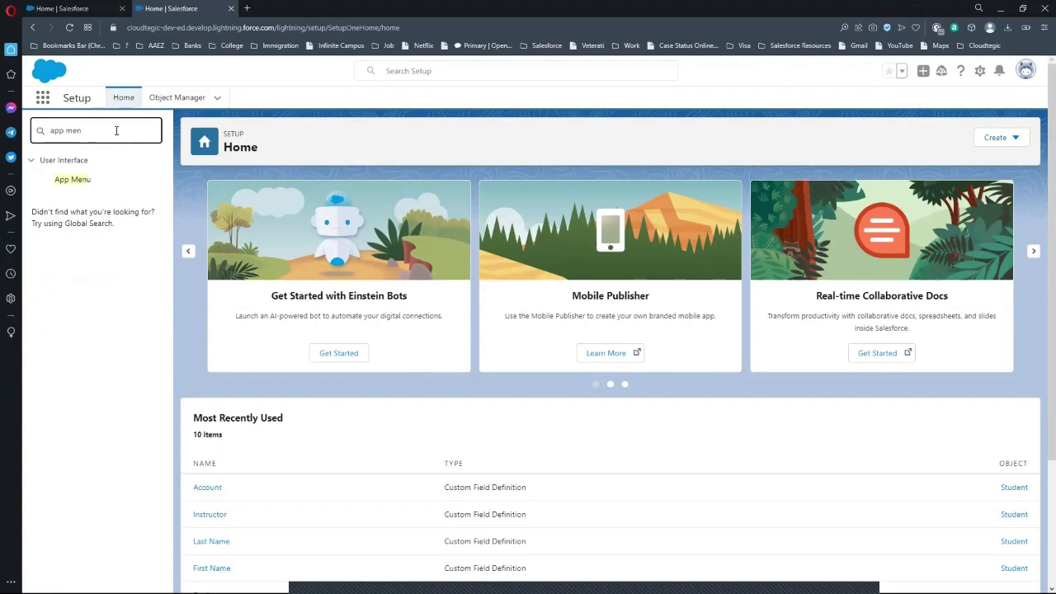
pyautogui.press('BackSpace')
pyautogui.press('BackSpace')
pyautogui.press('BackSpace')
pyautogui.press('BackSpace')
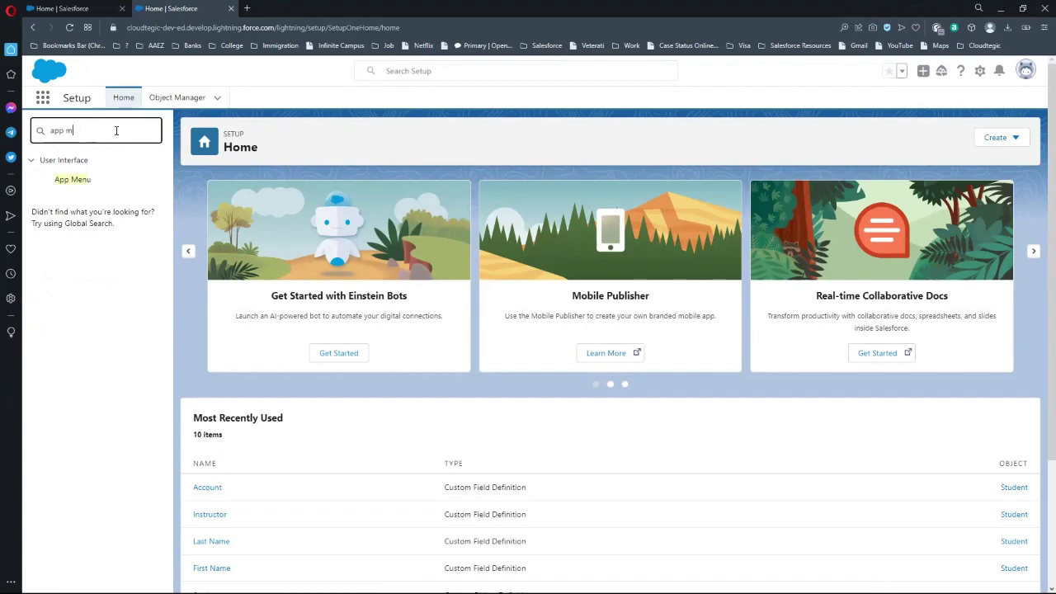
pyautogui.write('man')
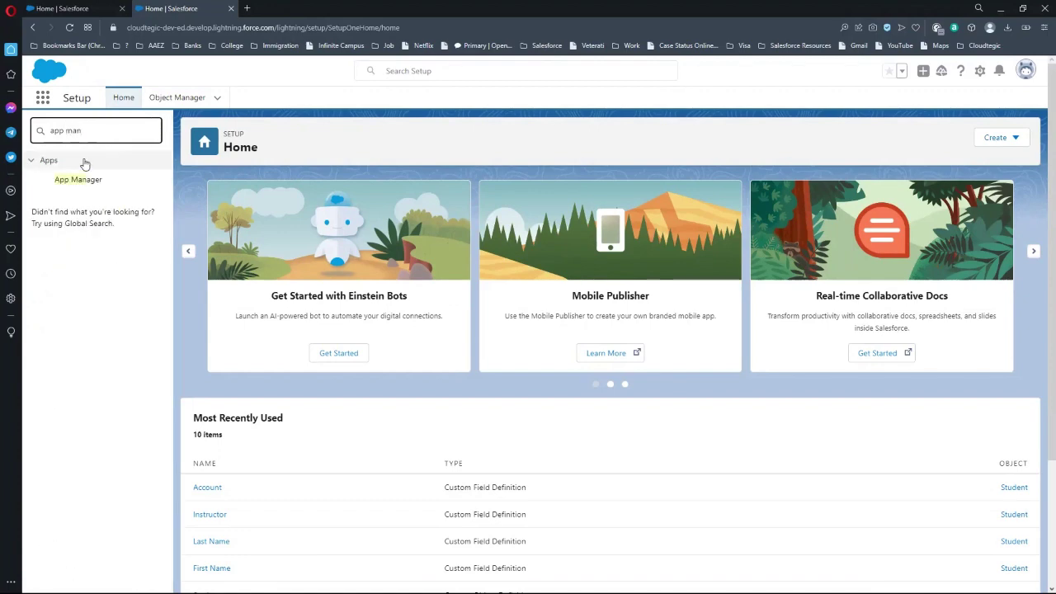
pyautogui.click(78, 179)
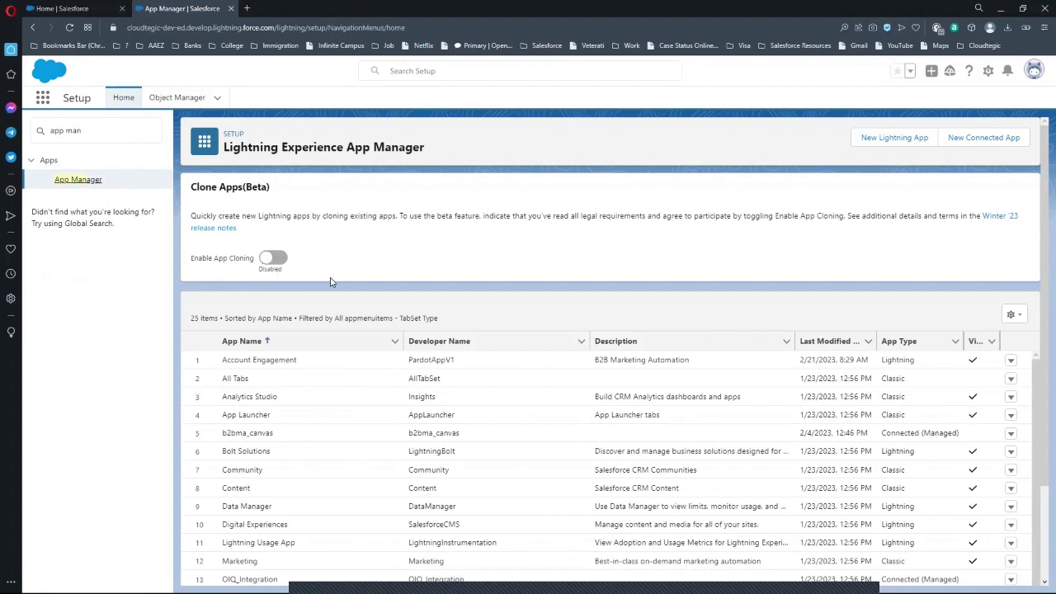
pyautogui.click(888, 144)
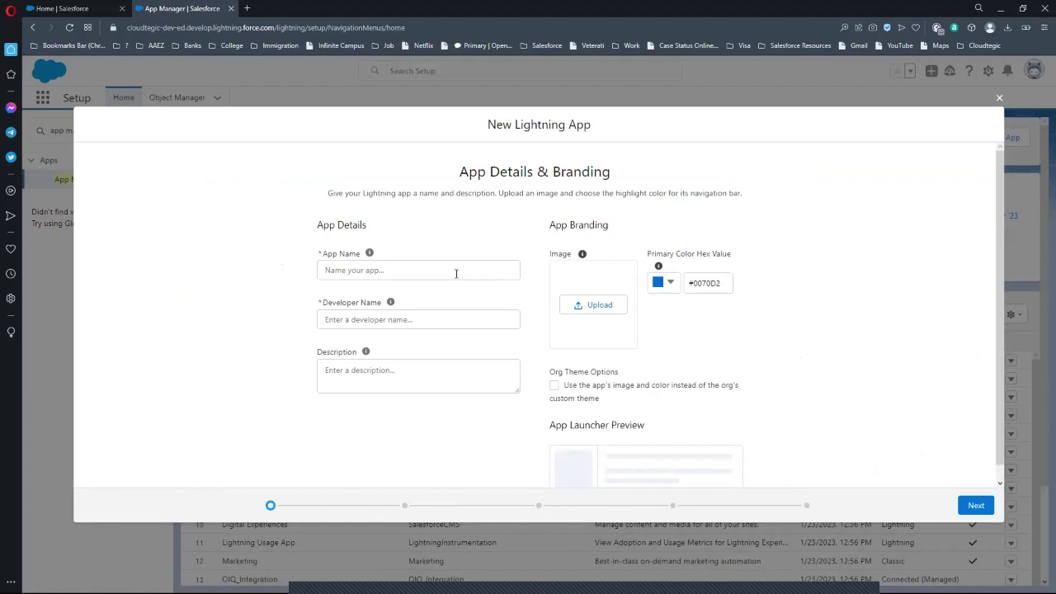
pyautogui.click(456, 273)
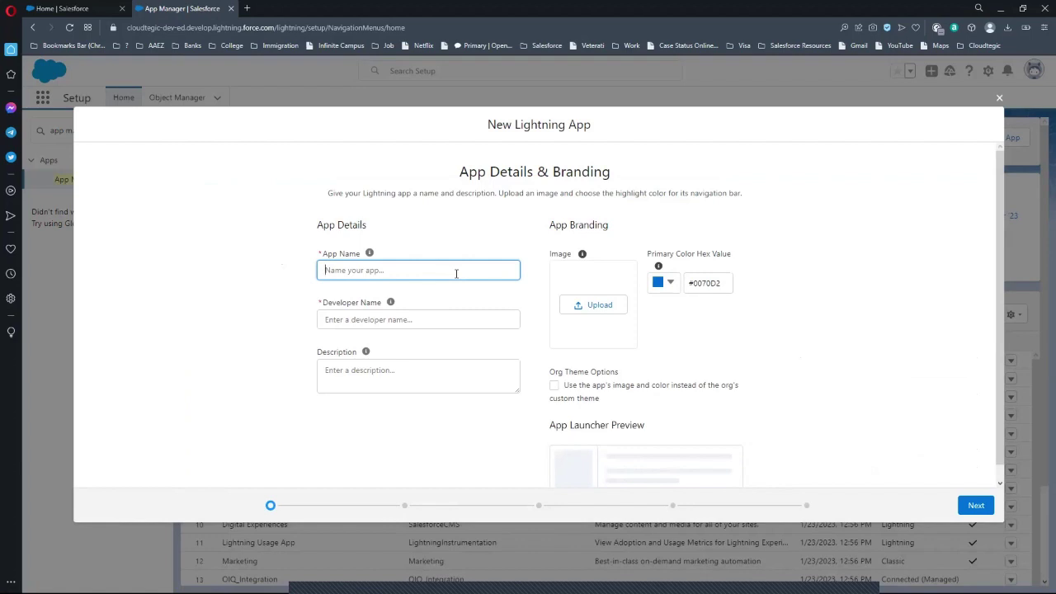
pyautogui.write('SF ')
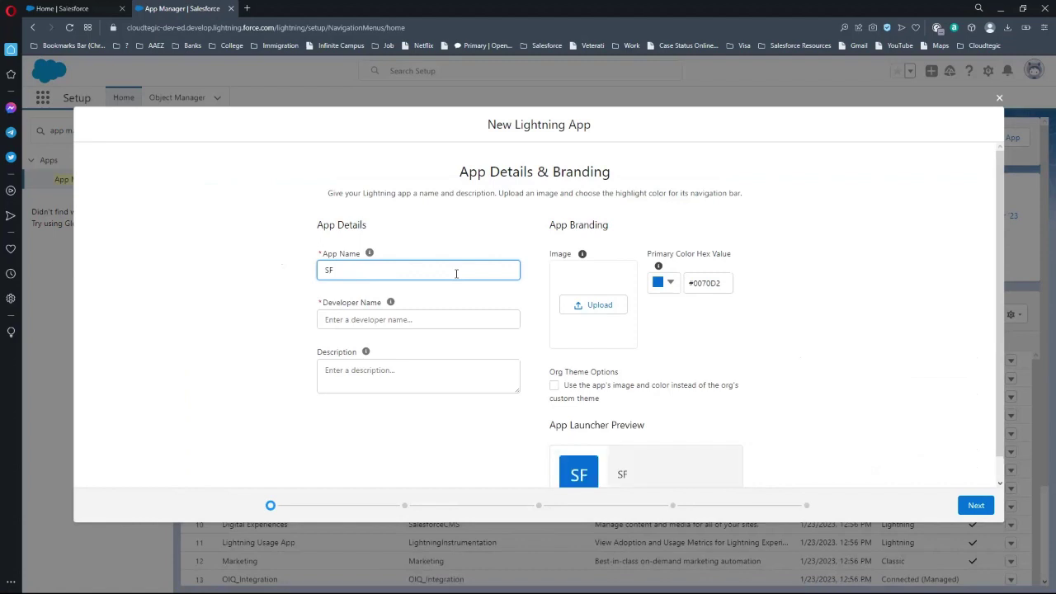
pyautogui.write('Stepehn')
pyautogui.press('BackSpace')
pyautogui.press('BackSpace')
pyautogui.press('BackSpace')
pyautogui.write('hen')
pyautogui.press('BackSpace')
pyautogui.press('BackSpace')
pyautogui.press('BackSpace')
pyautogui.press('BackSpace')
pyautogui.press('BackSpace')
pyautogui.press('BackSpace')
pyautogui.press('BackSpace')
pyautogui.press('BackSpace')
pyautogui.press('BackSpace')
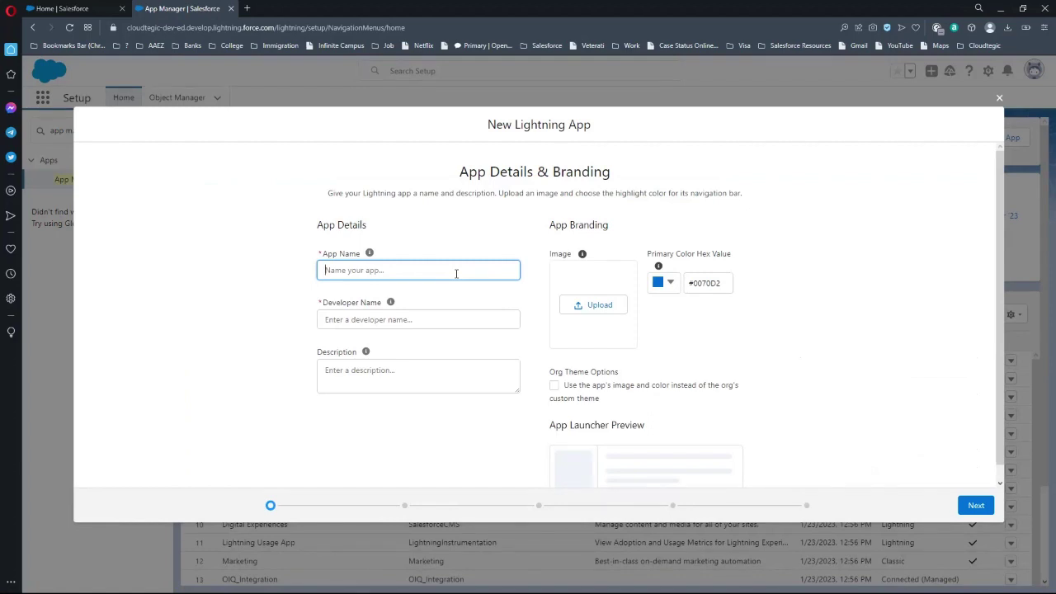
# Name the new Lightning app "SF Admin", letting the developer name fill in as SF_Admin
pyautogui.write('S')
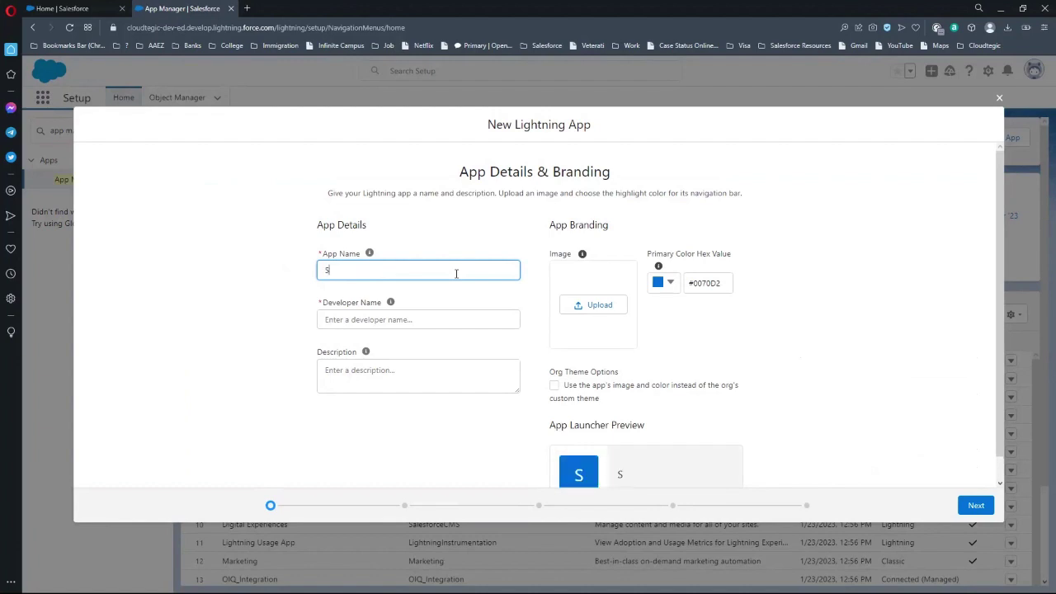
pyautogui.write('f')
pyautogui.press('BackSpace')
pyautogui.write('F Admin')
pyautogui.click(441, 350)
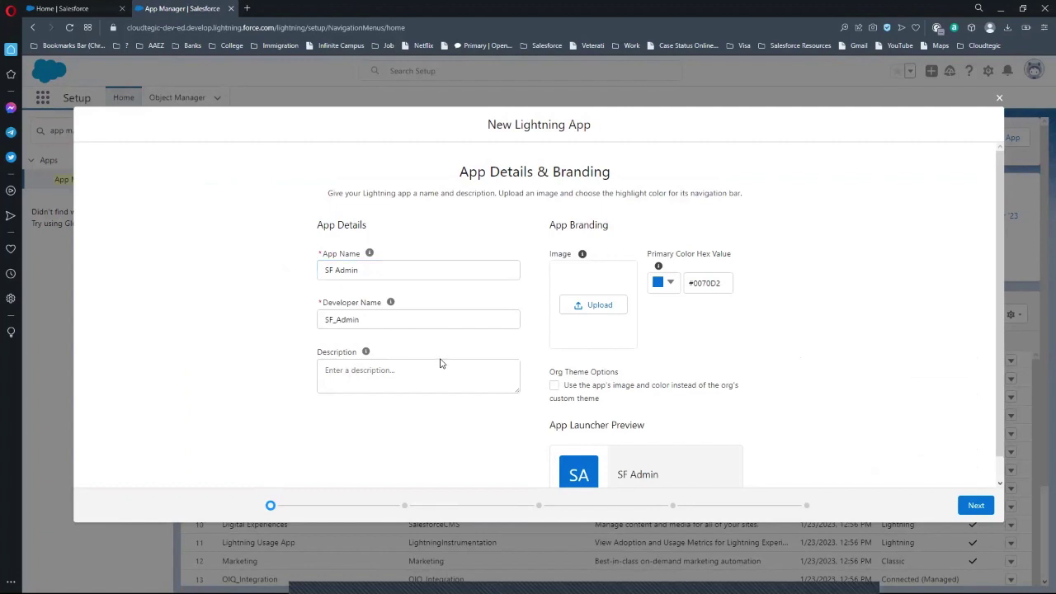
# Enter the app description "SF Admin certification information, students, and instructors"
pyautogui.click(437, 374)
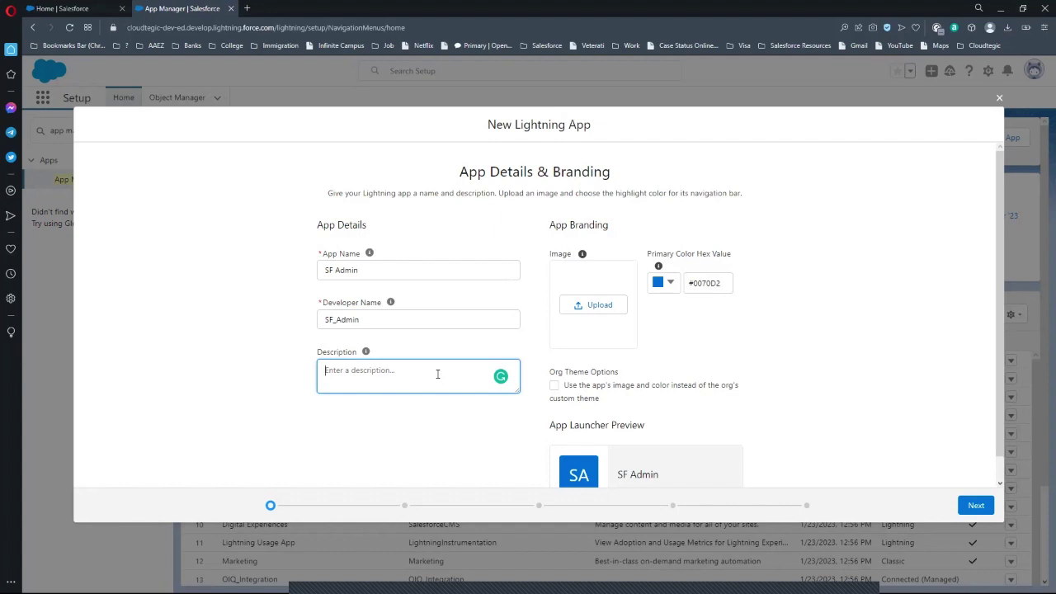
pyautogui.write('SF A')
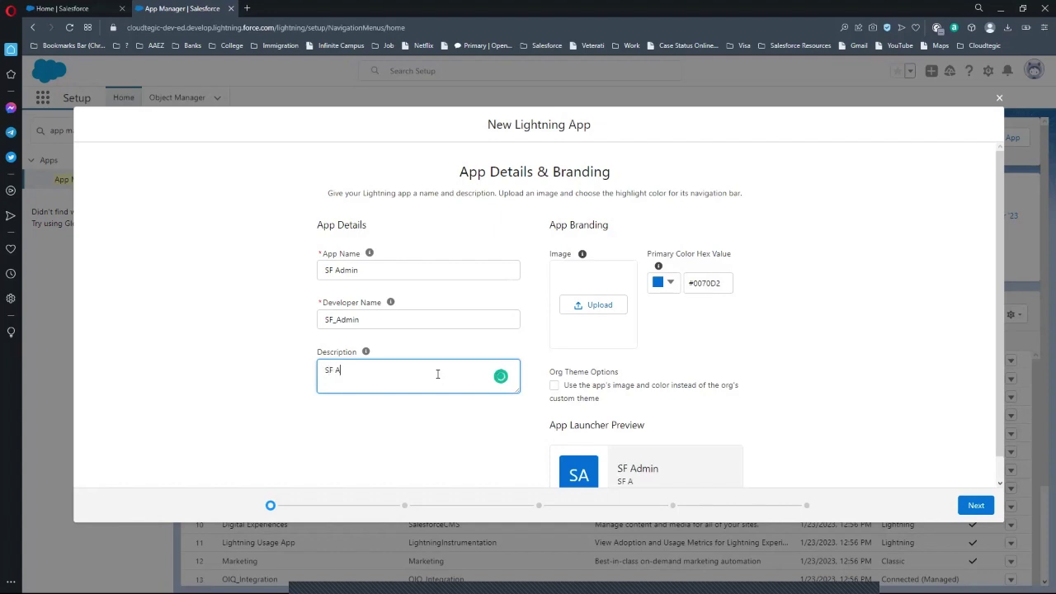
pyautogui.write('dmin certification ')
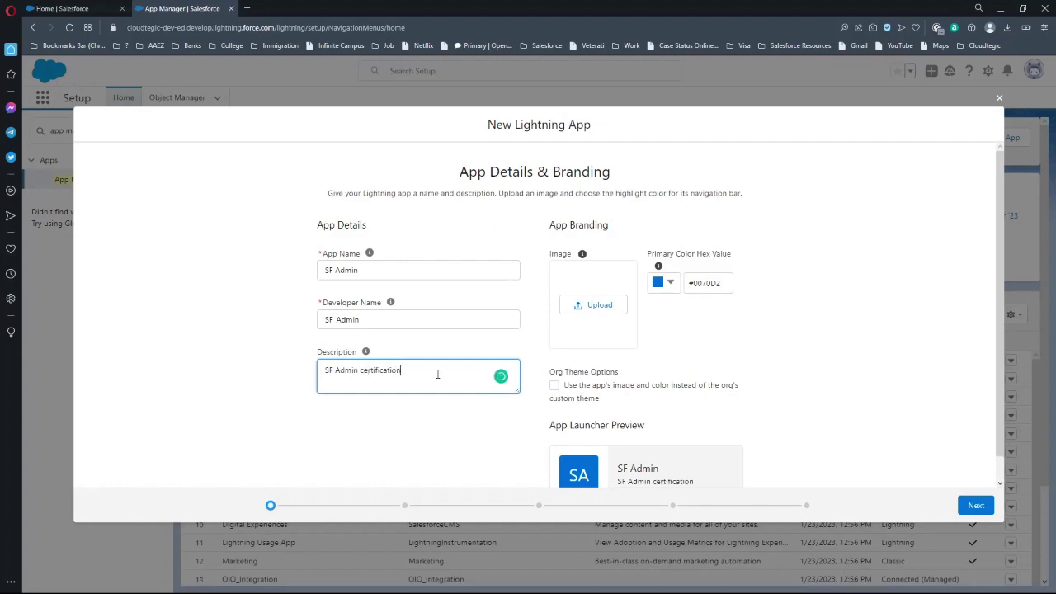
pyautogui.write('information')
pyautogui.write('. students')
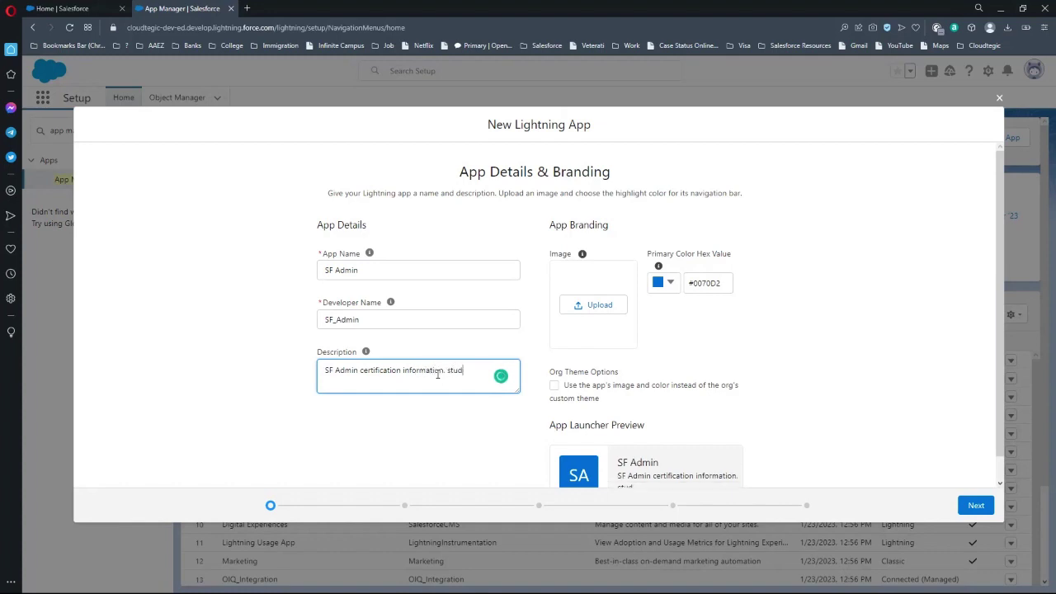
pyautogui.write(', and int')
pyautogui.write('tructors')
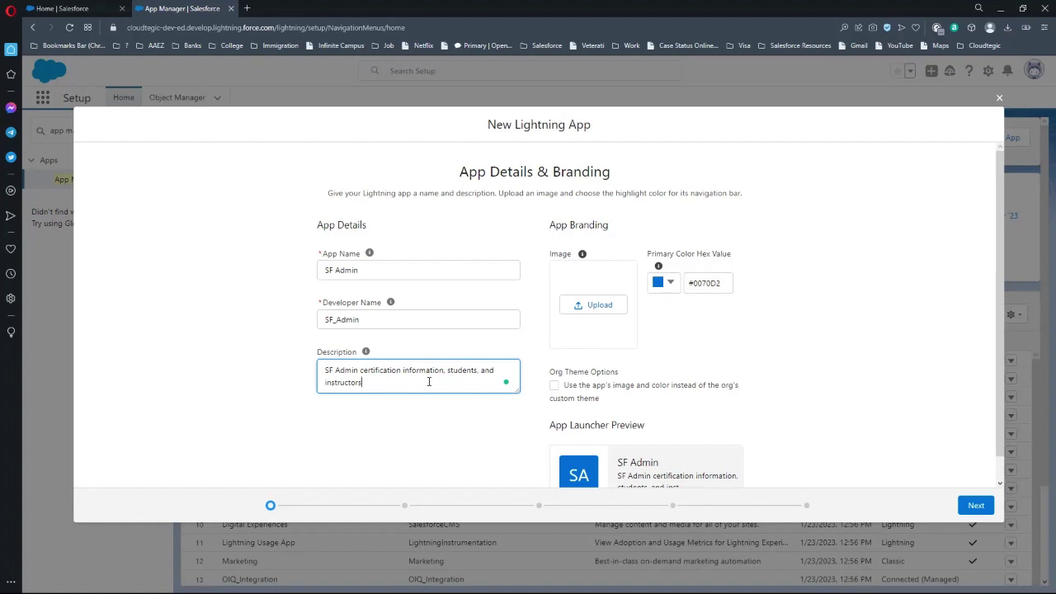
pyautogui.click(415, 427)
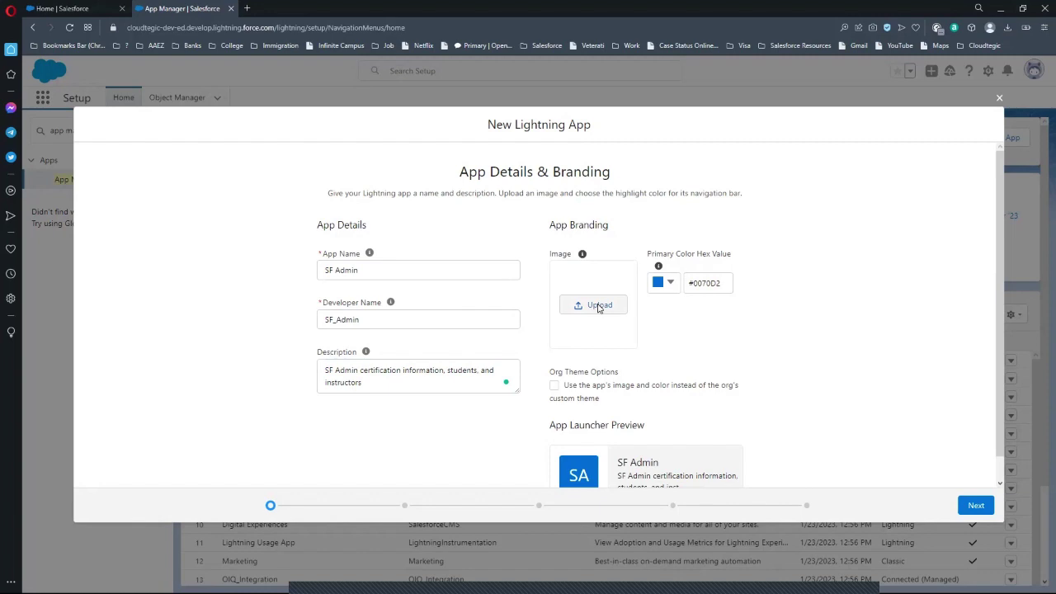
# Upload SSwS Automation 7-18-2022.jpg from the SSwS Pics folder as the app's branding image
pyautogui.click(599, 308)
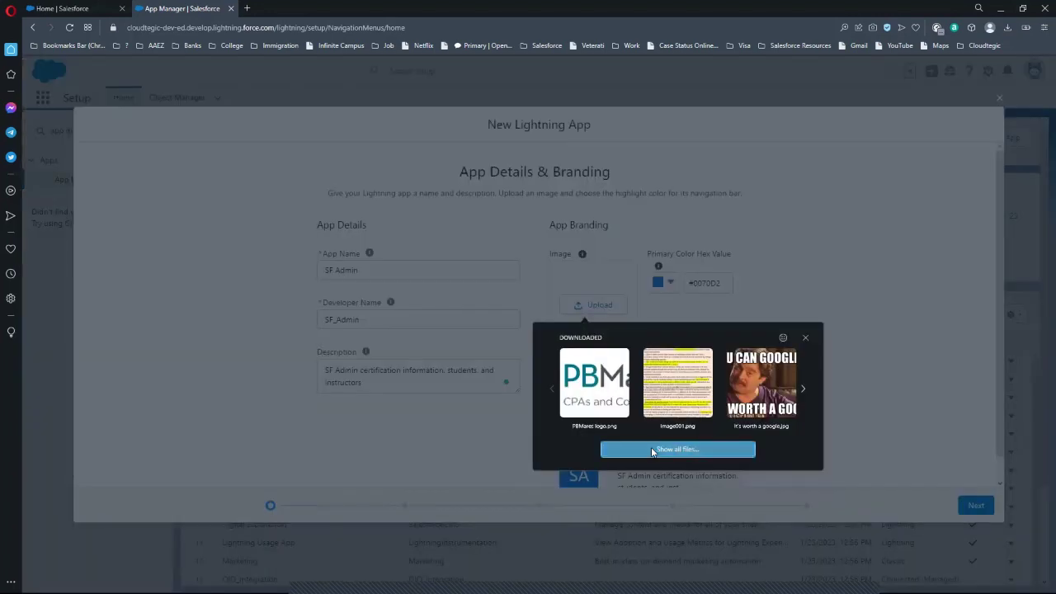
pyautogui.click(651, 451)
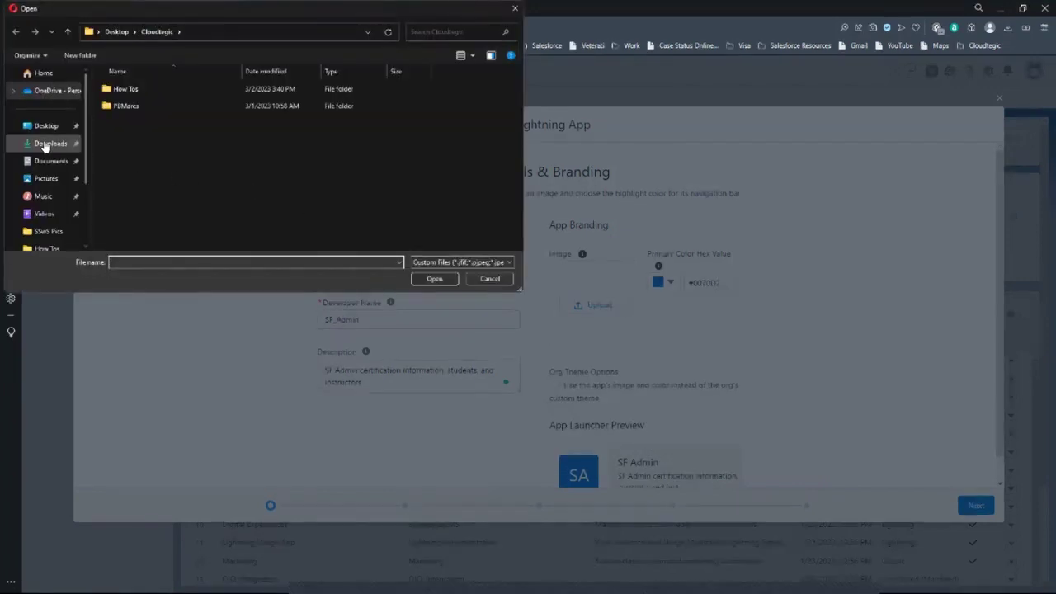
pyautogui.click(49, 231)
pyautogui.scroll(-5, 163, 161)
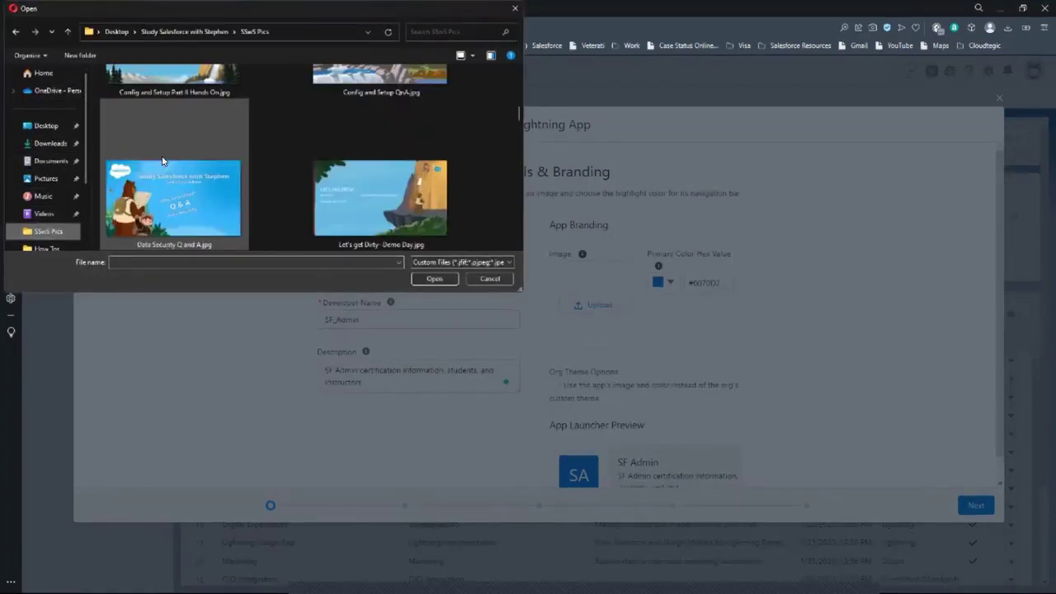
pyautogui.scroll(-4, 163, 161)
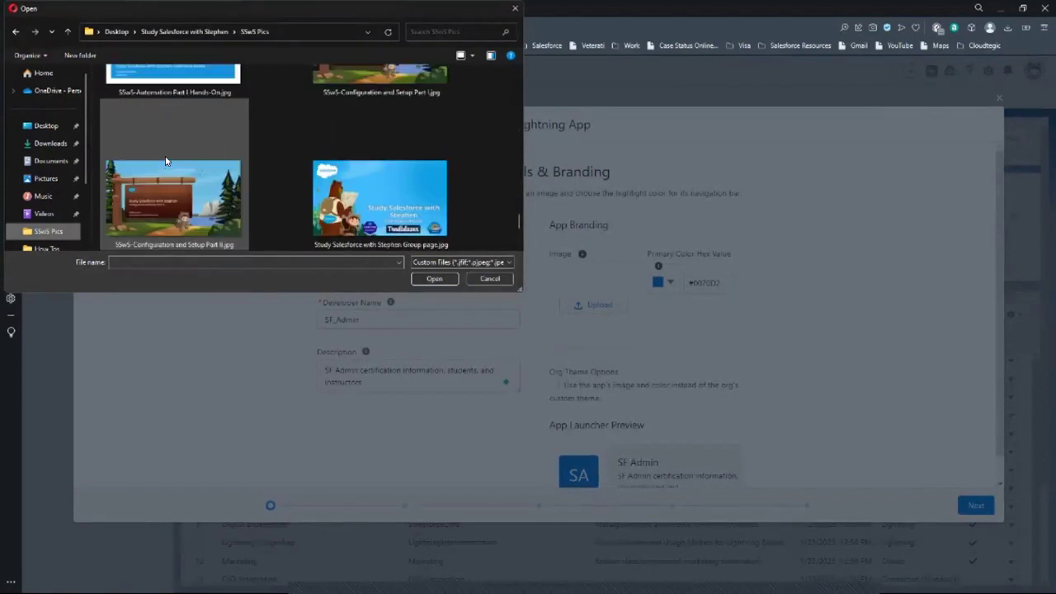
pyautogui.scroll(-2, 165, 160)
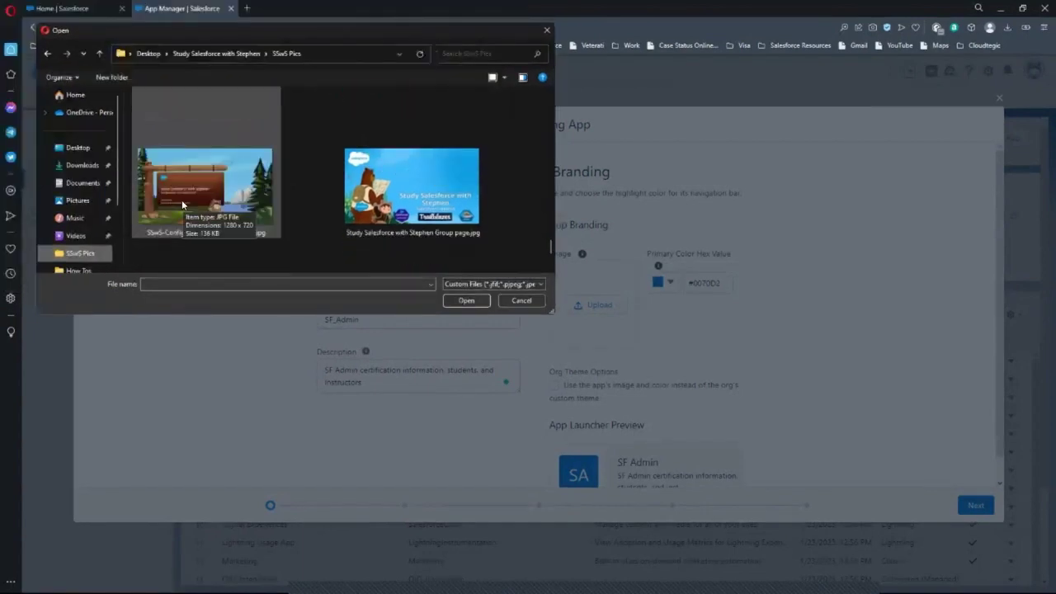
pyautogui.scroll(1, 182, 198)
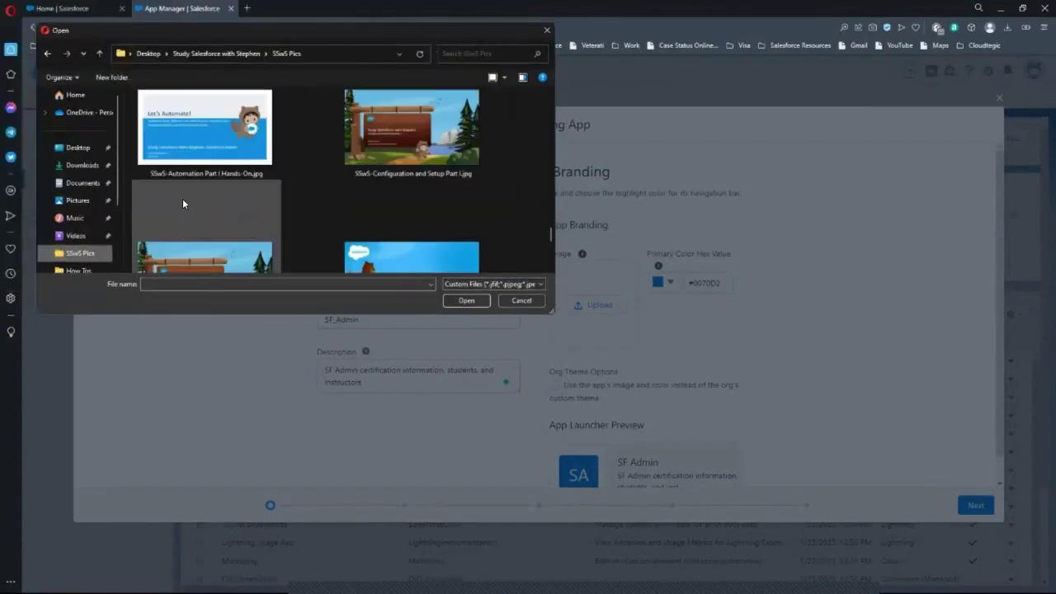
pyautogui.scroll(1, 189, 195)
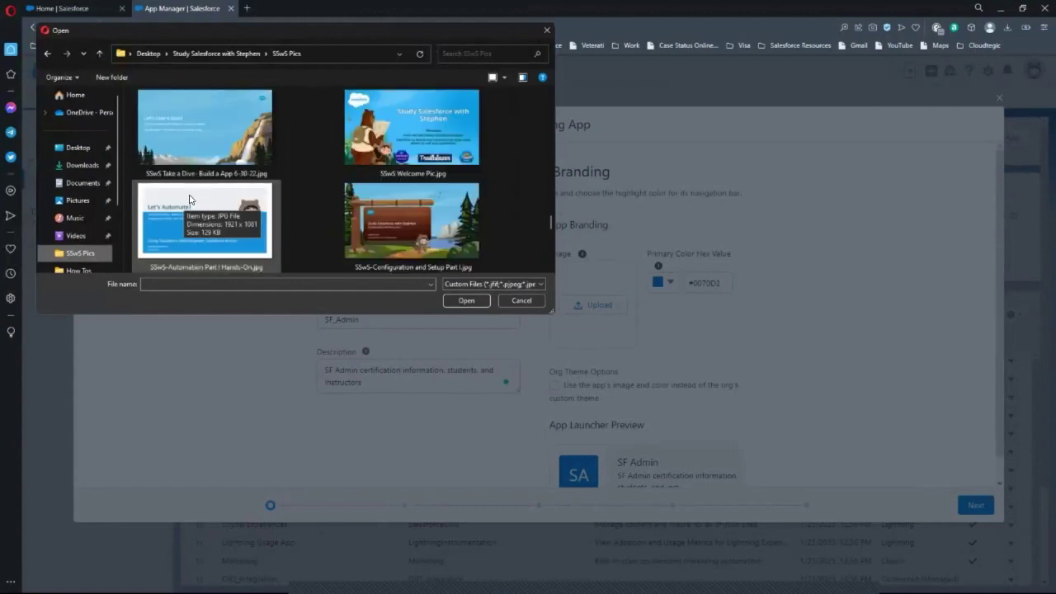
pyautogui.scroll(-2, 191, 199)
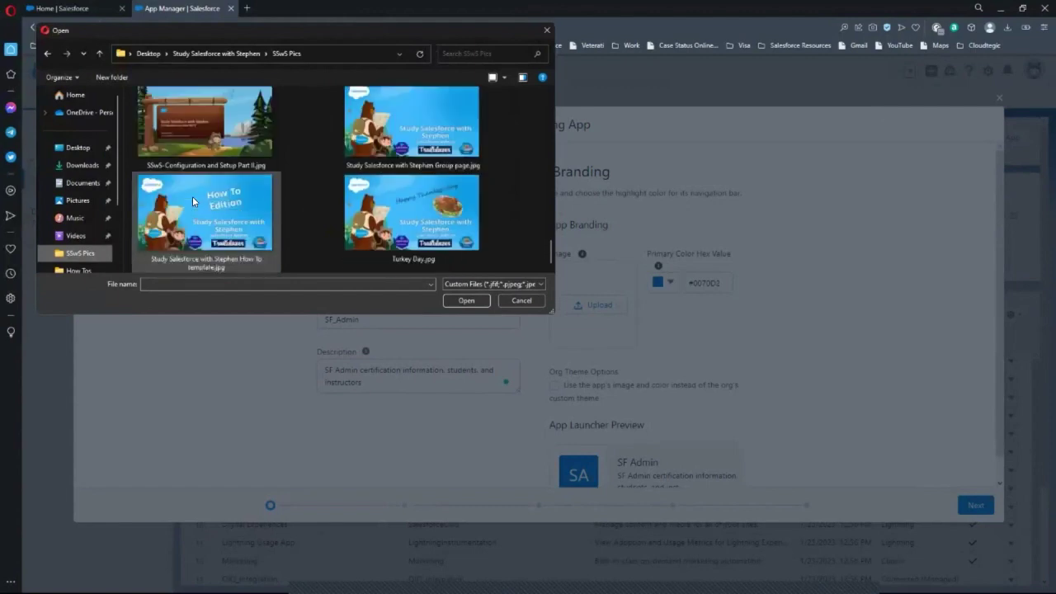
pyautogui.scroll(1, 192, 196)
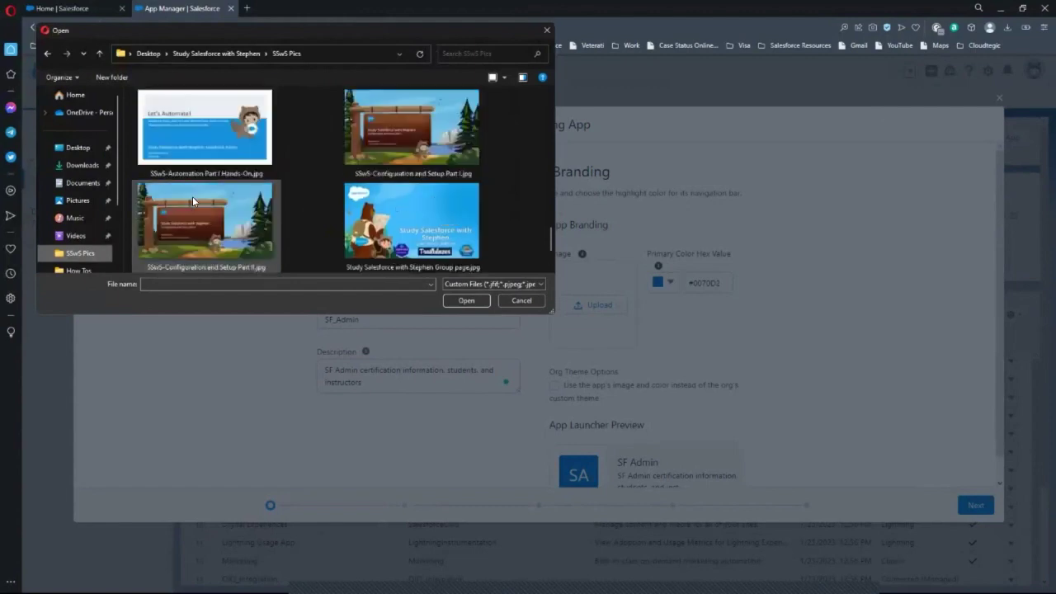
pyautogui.click(212, 52)
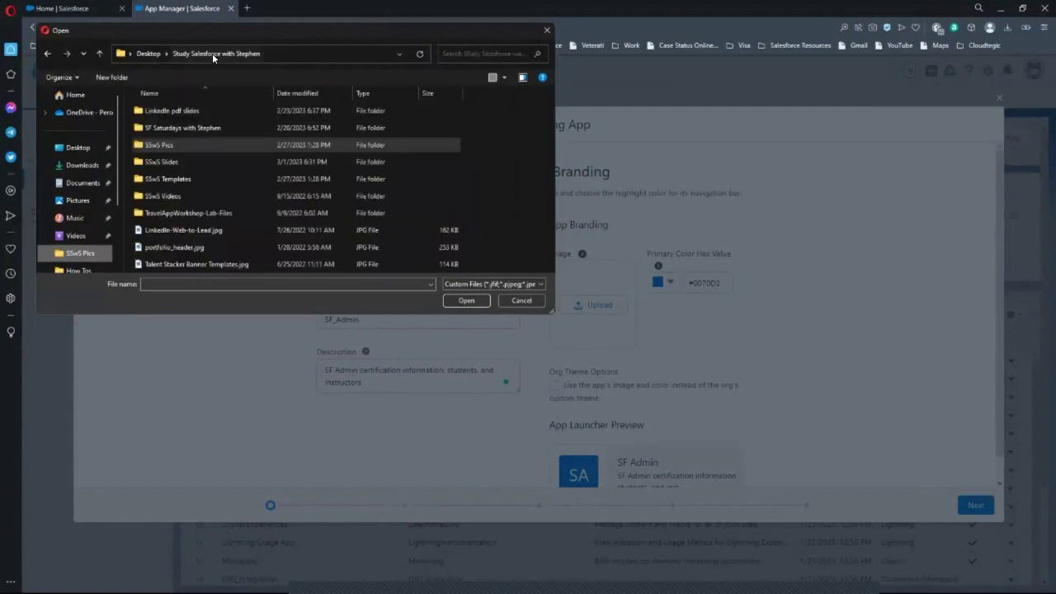
pyautogui.click(171, 147)
pyautogui.doubleClick(171, 148)
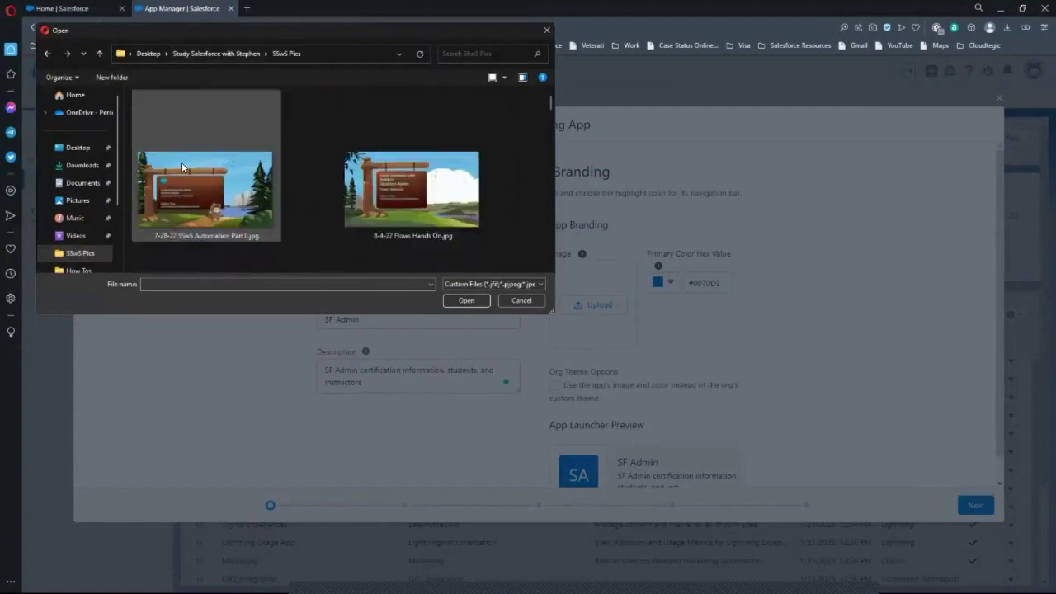
pyautogui.scroll(-5, 183, 168)
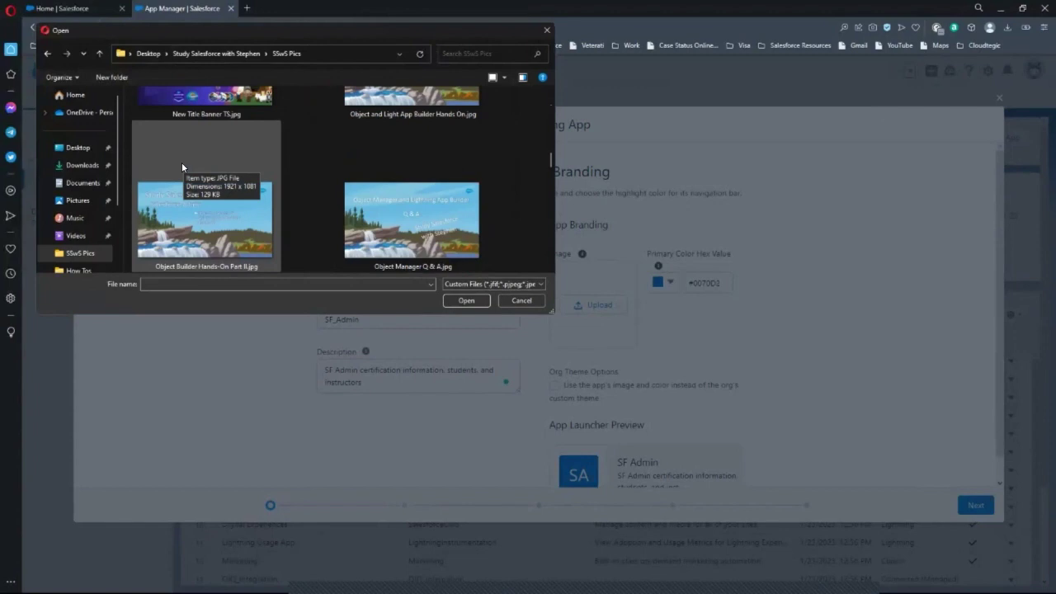
pyautogui.scroll(-3, 182, 167)
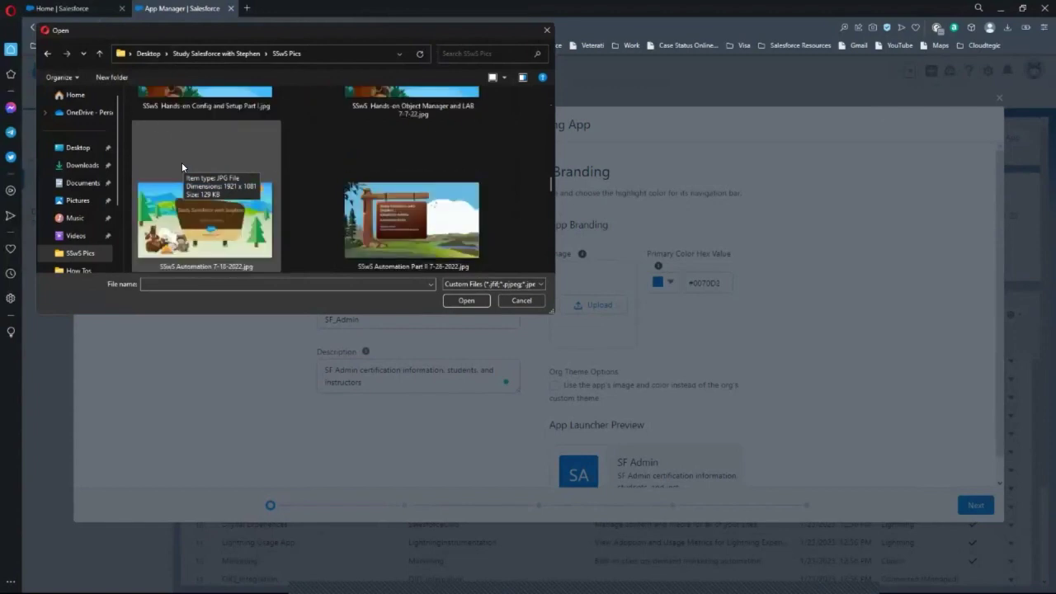
pyautogui.click(180, 217)
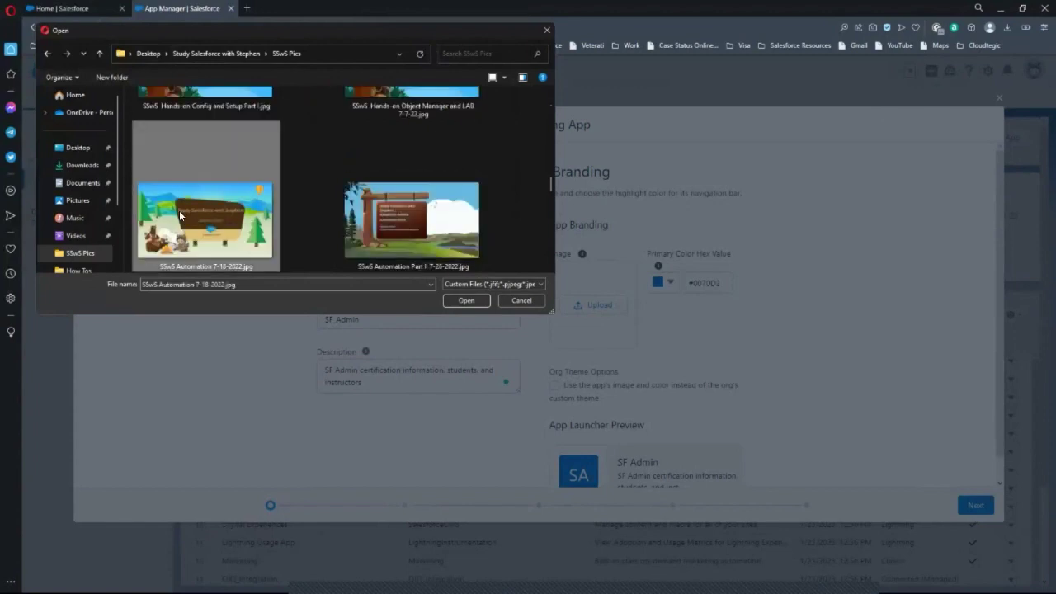
pyautogui.doubleClick(180, 216)
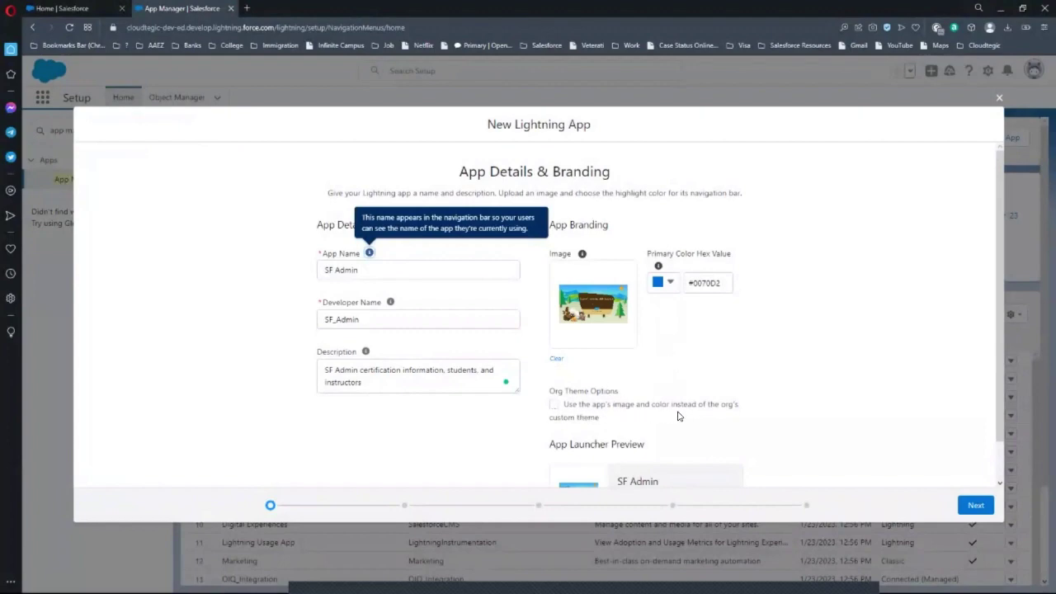
# Make the app use its own image and color instead of the org's custom theme, and continue with the default app options
pyautogui.click(554, 405)
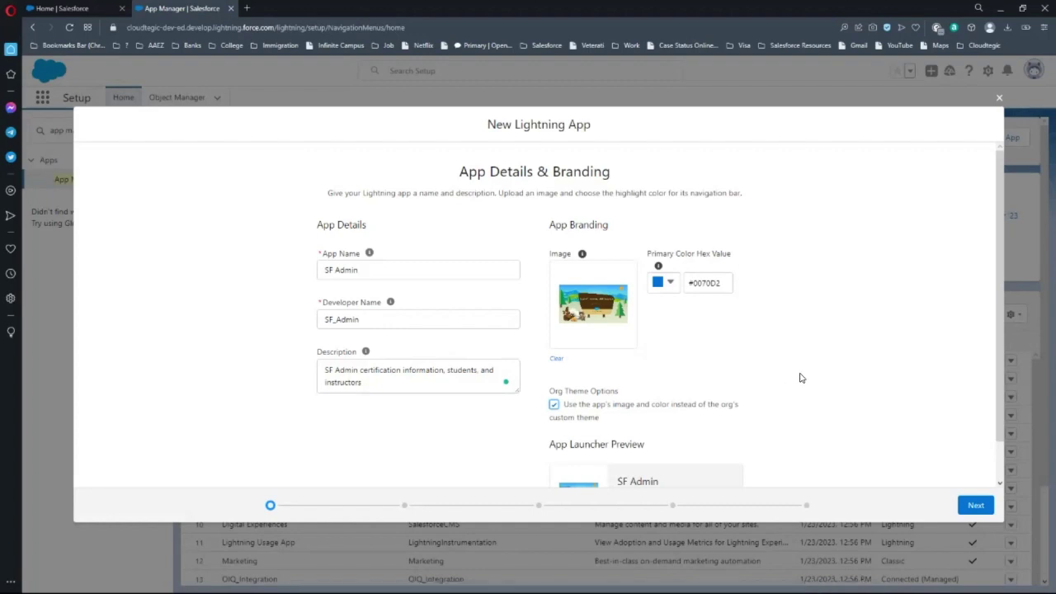
pyautogui.click(972, 505)
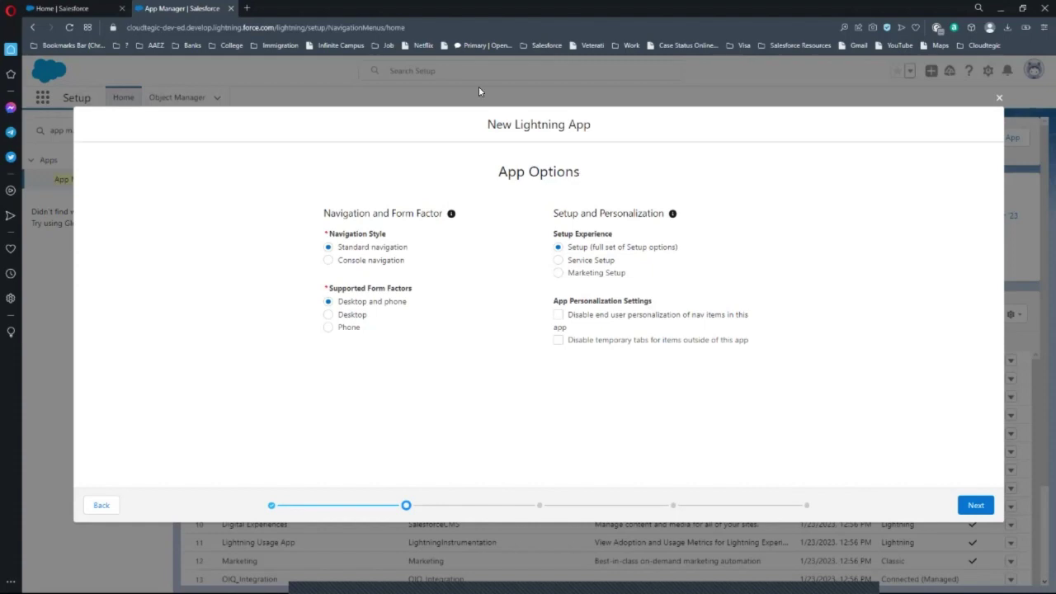
pyautogui.moveTo(520, 276); pyautogui.dragTo(807, 377)
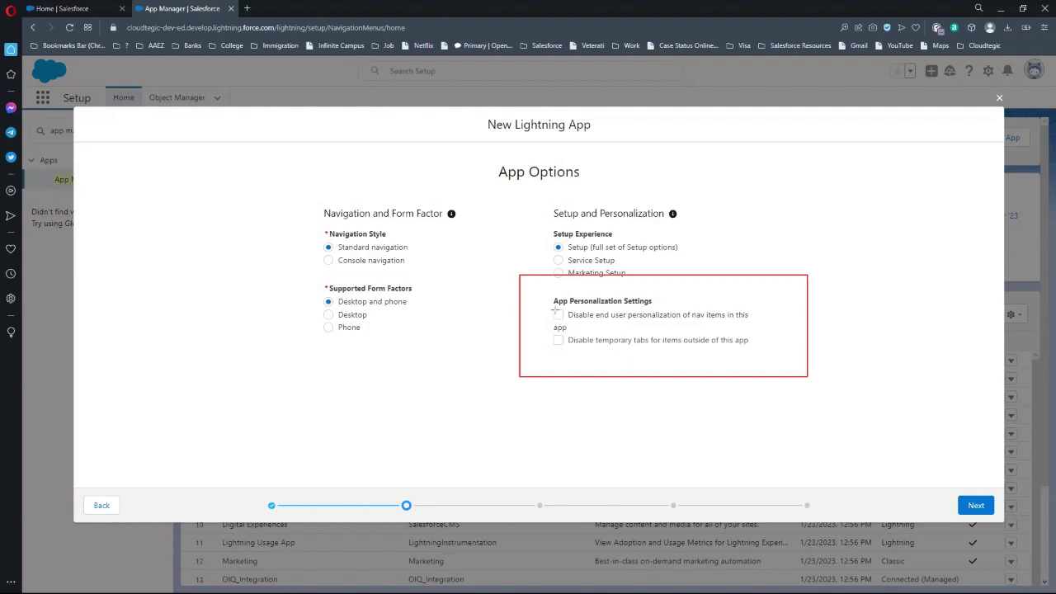
pyautogui.click(558, 314)
pyautogui.moveTo(568, 347); pyautogui.dragTo(557, 336)
pyautogui.click(975, 504)
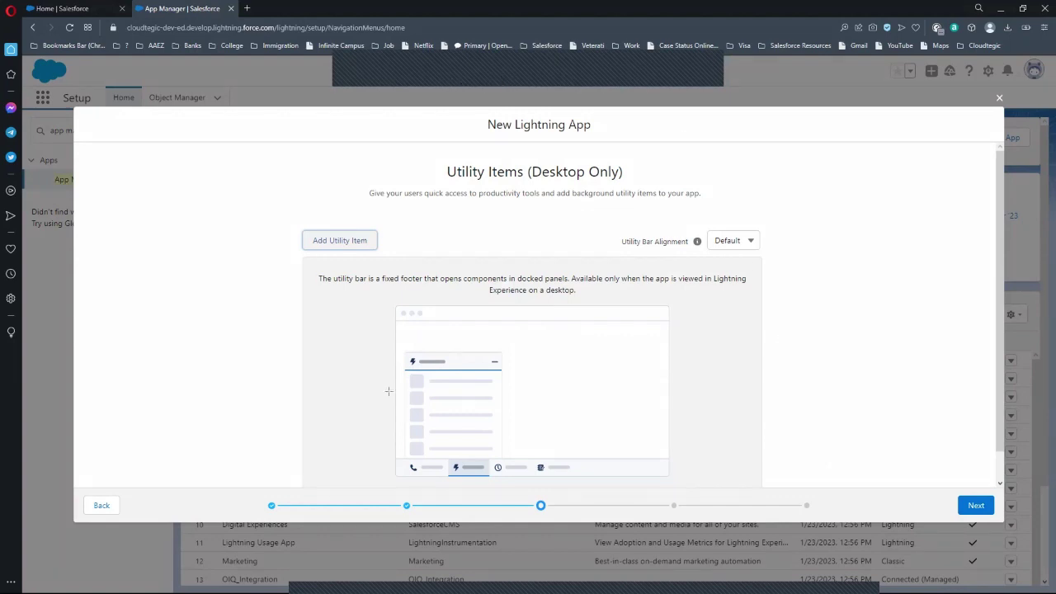
pyautogui.moveTo(398, 460); pyautogui.dragTo(447, 478)
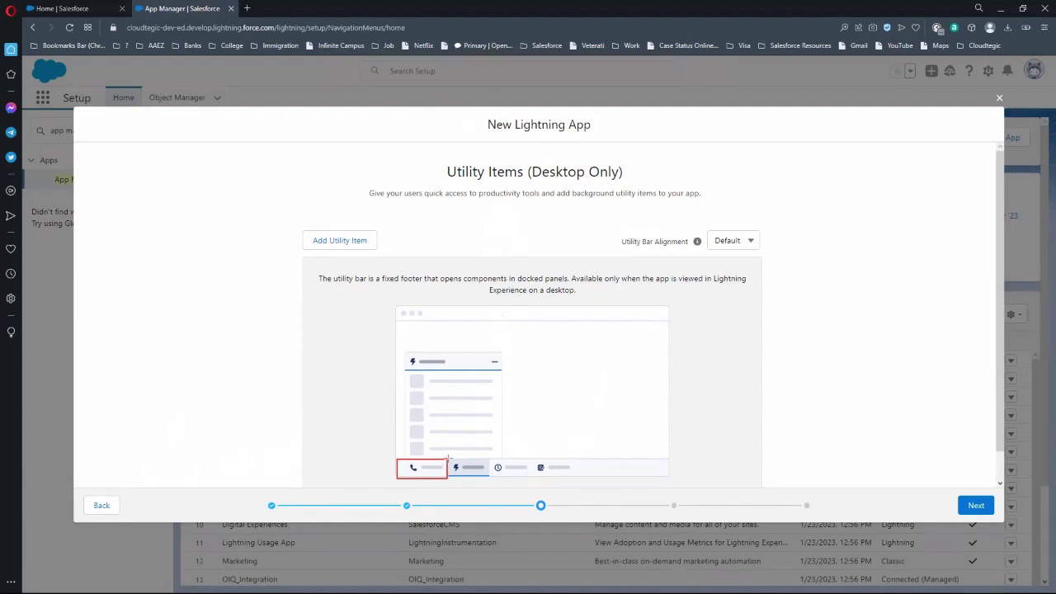
pyautogui.moveTo(448, 459); pyautogui.dragTo(491, 472)
pyautogui.moveTo(491, 456)
pyautogui.mouseDown()
pyautogui.moveTo(528, 477)
pyautogui.moveTo(578, 472)
pyautogui.mouseUp()
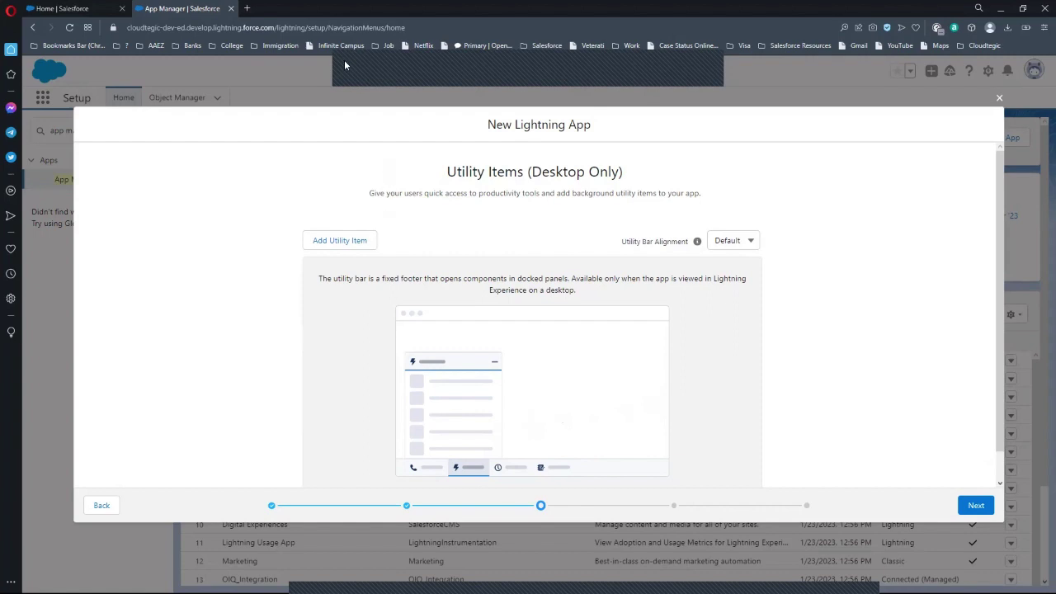
# Examine the list of standard and custom utility items that can be added to the app's utility bar
pyautogui.click(327, 242)
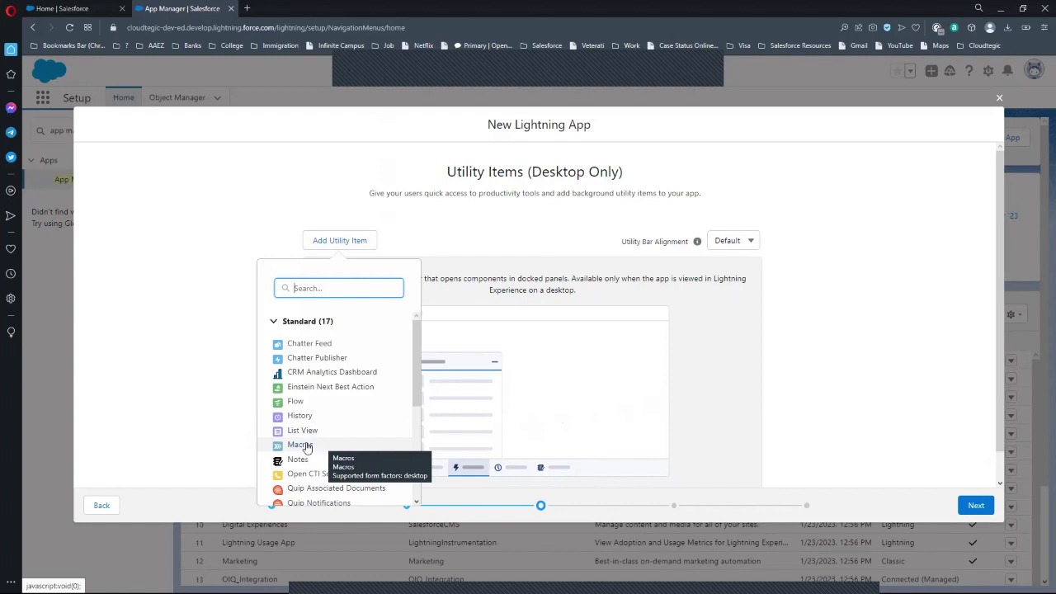
pyautogui.scroll(-3, 355, 443)
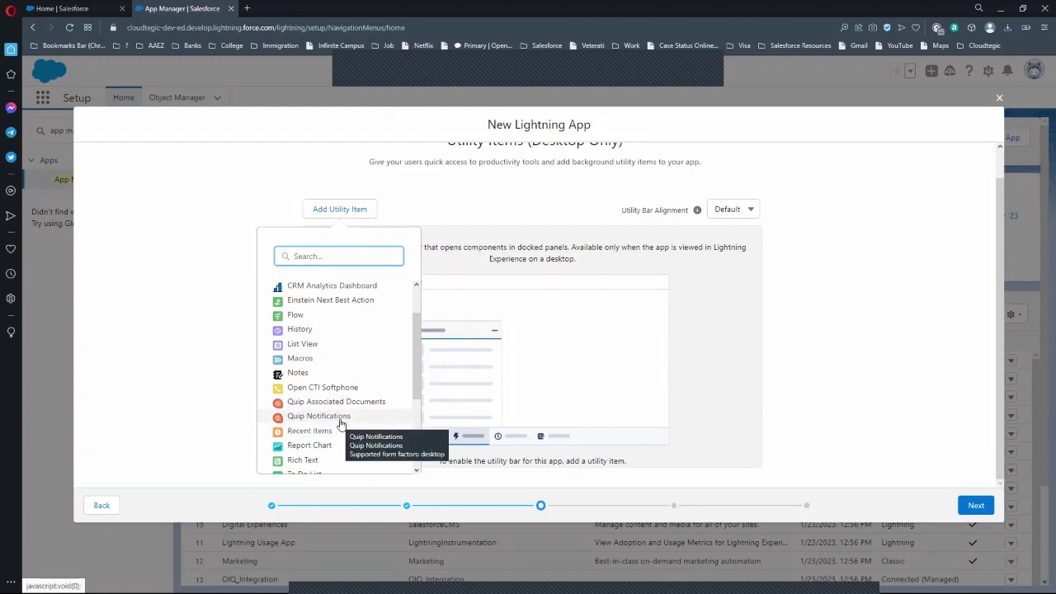
pyautogui.scroll(-3, 341, 423)
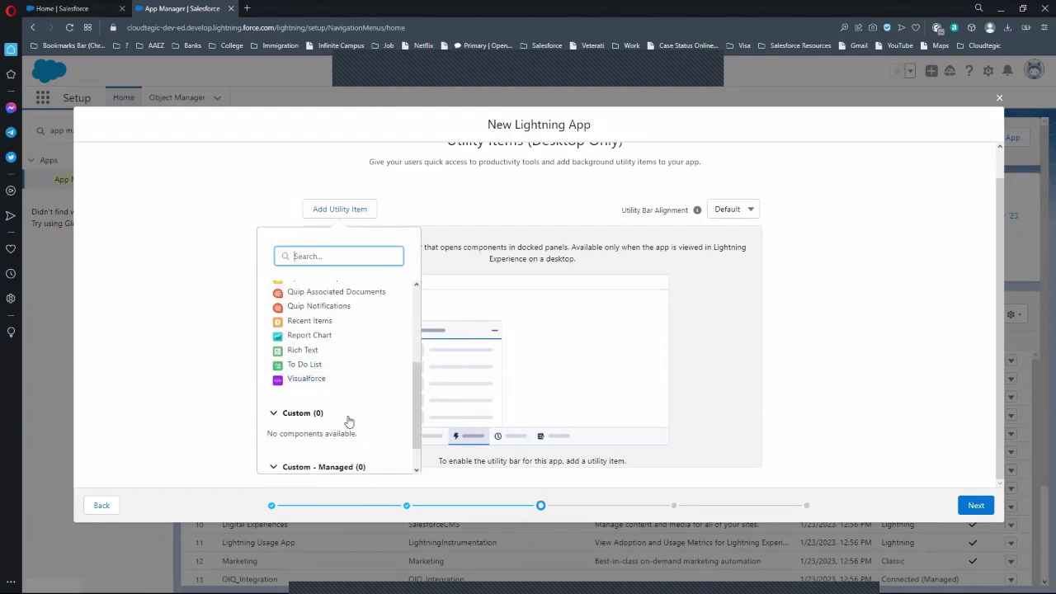
pyautogui.scroll(1, 346, 421)
pyautogui.scroll(2, 343, 441)
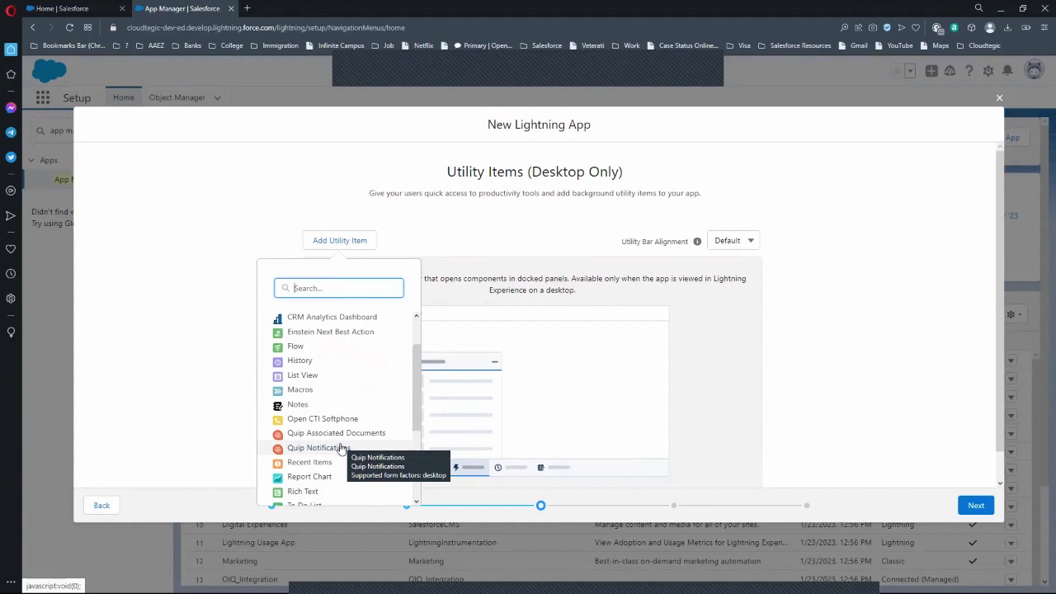
pyautogui.scroll(1, 334, 469)
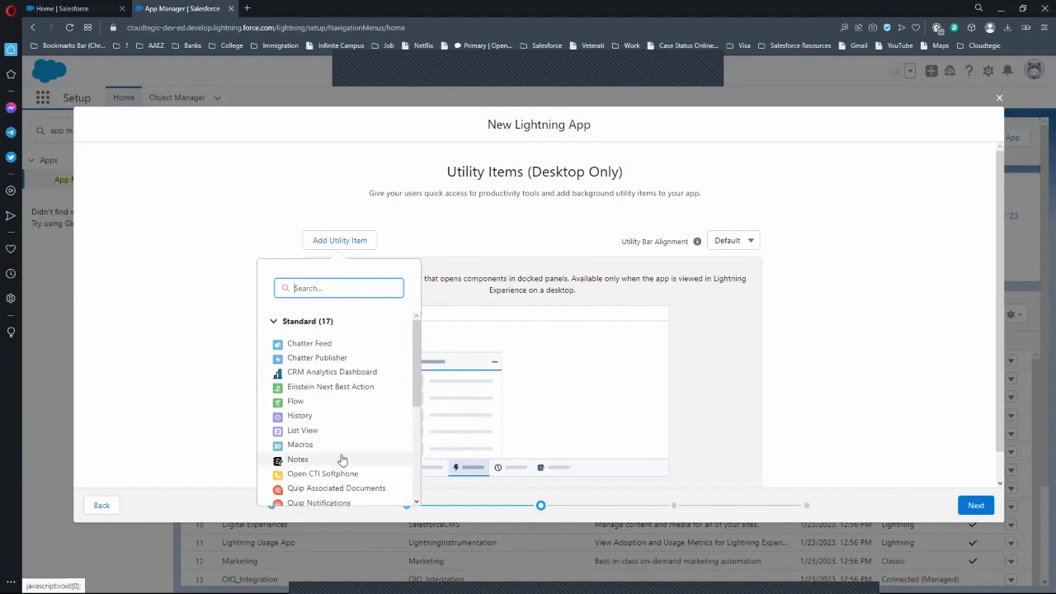
pyautogui.scroll(-3, 342, 460)
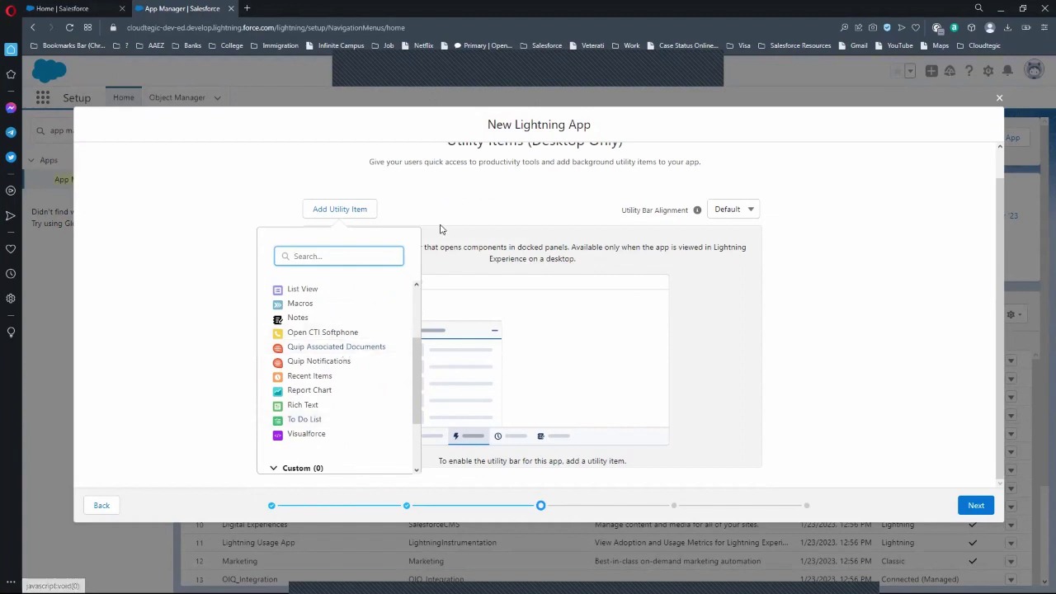
pyautogui.click(495, 316)
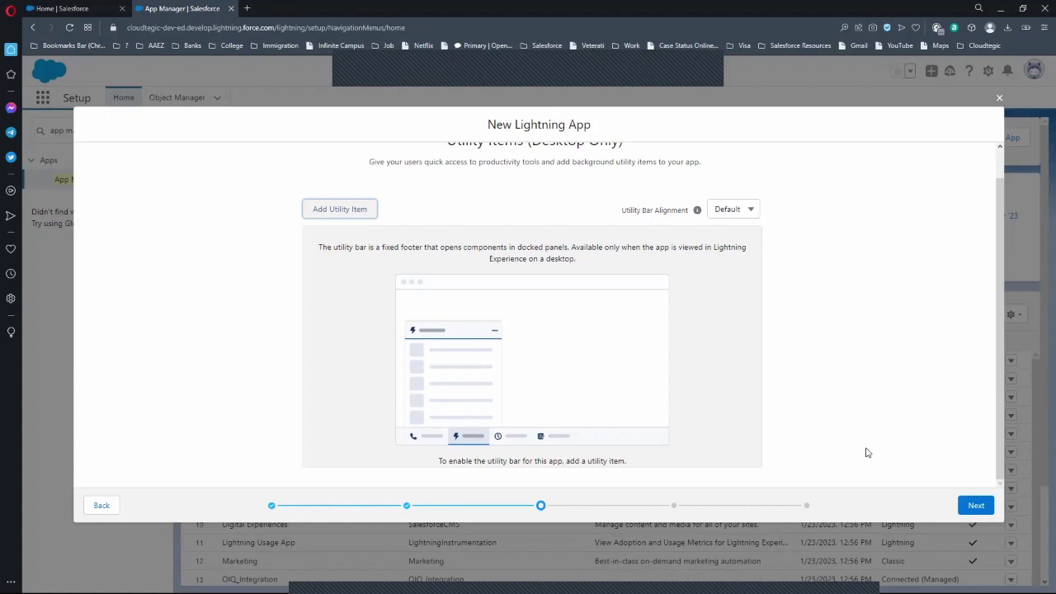
# Continue without any utility items and add Accounts to the app's selected navigation items
pyautogui.click(972, 506)
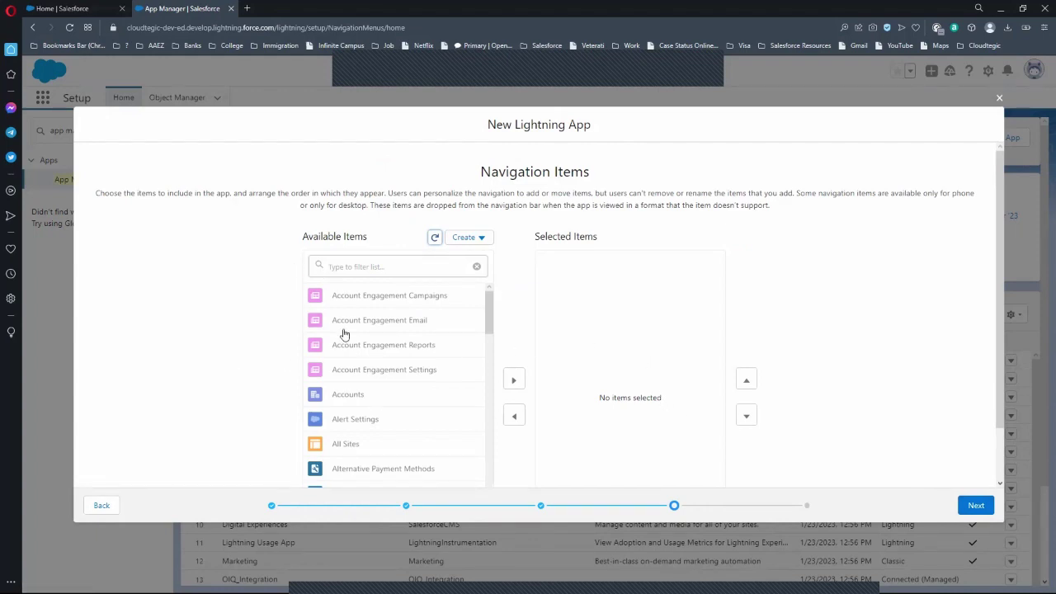
pyautogui.scroll(-1, 394, 401)
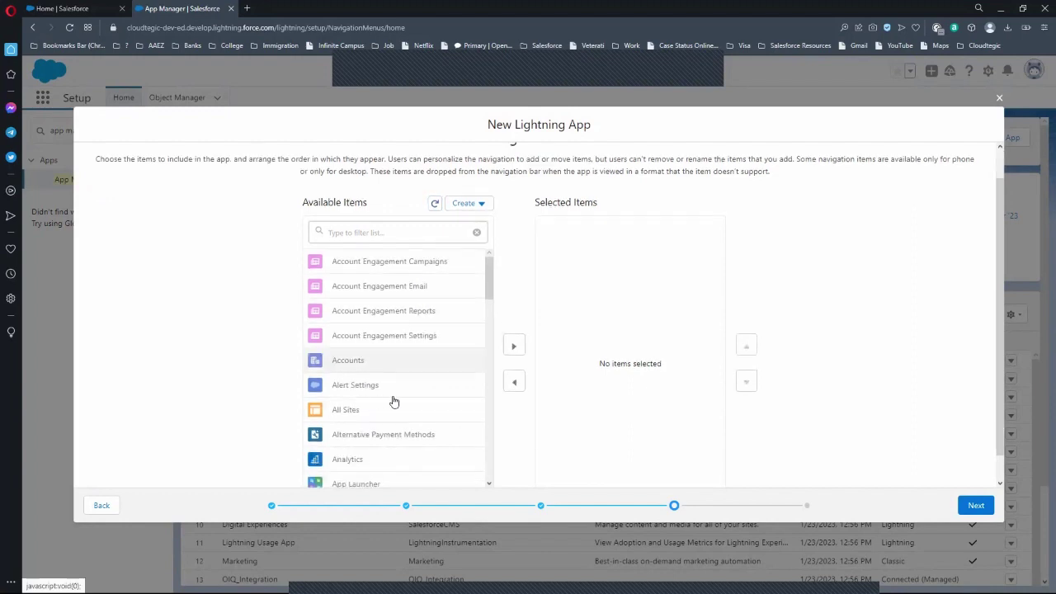
pyautogui.click(514, 345)
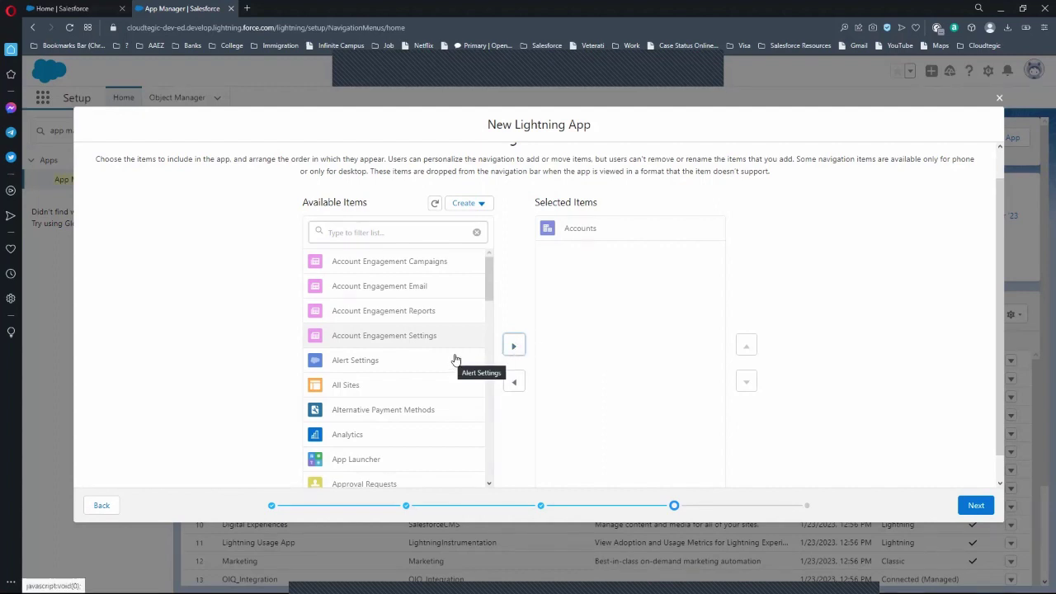
# Filter the available navigation items by "stu" and add Students to the selected items
pyautogui.click(401, 236)
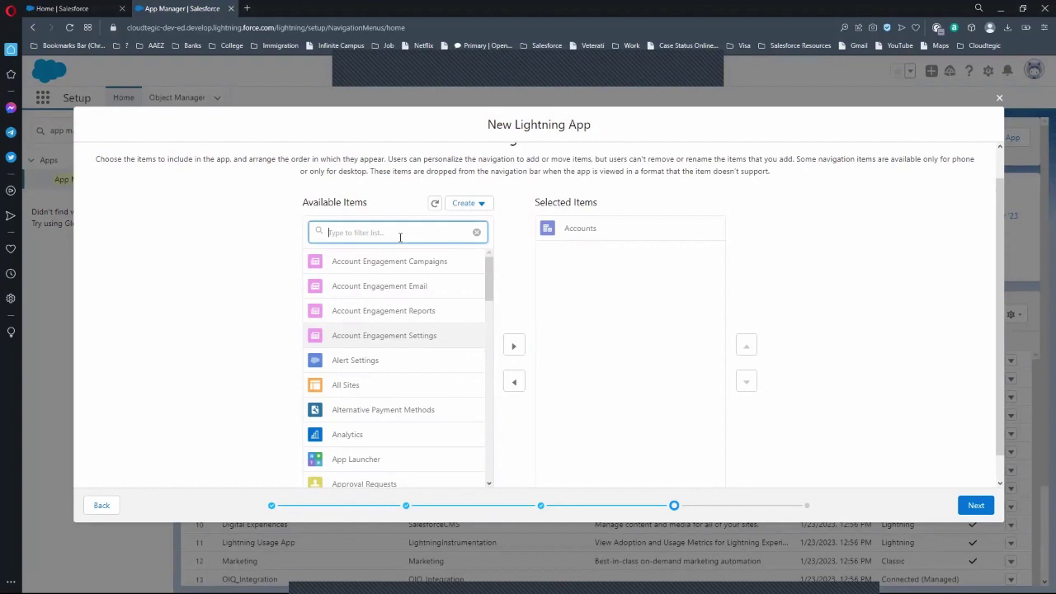
pyautogui.write('st')
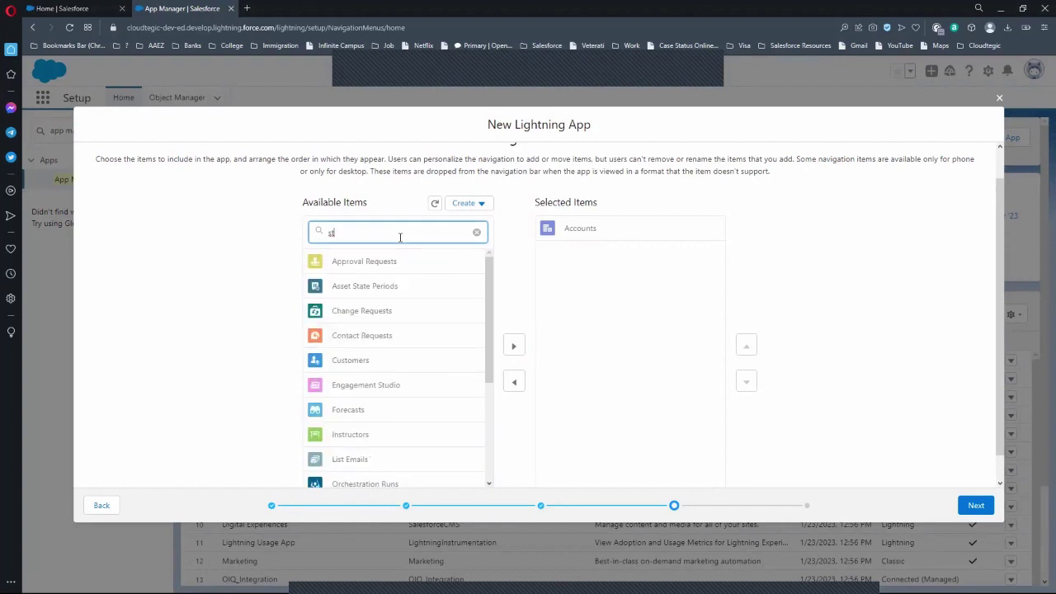
pyautogui.write('u')
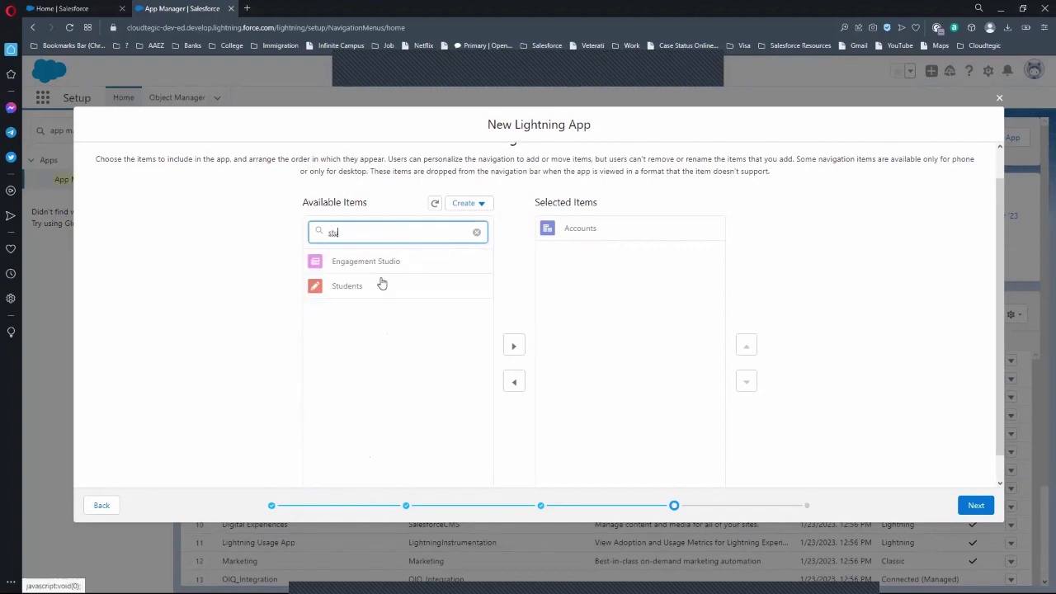
pyautogui.click(383, 286)
pyautogui.click(513, 346)
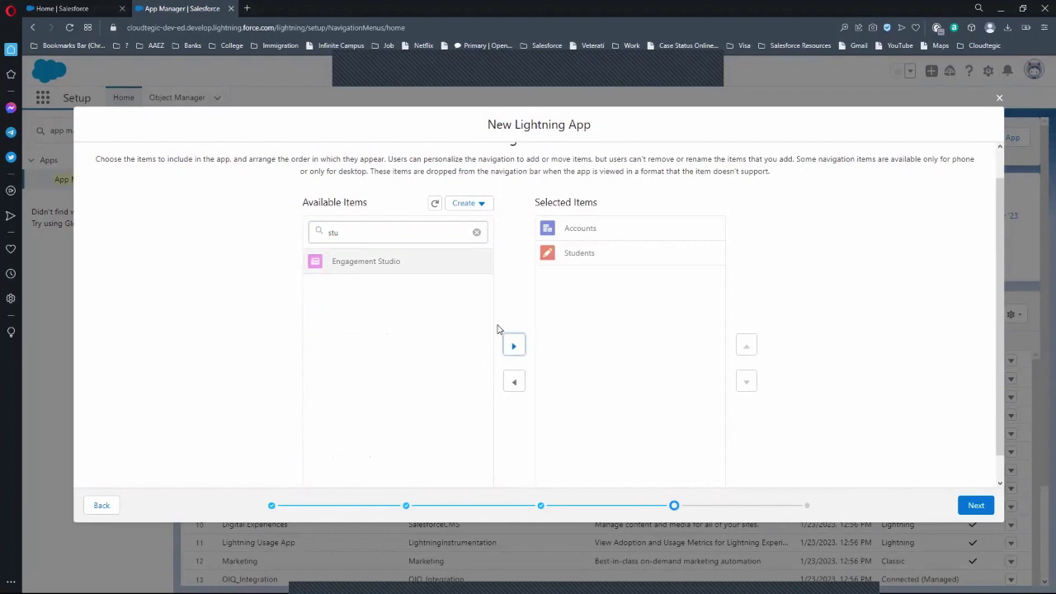
# Replace the item filter with "ins" and add Instructors to the app's selected navigation items
pyautogui.click(476, 232)
pyautogui.click(432, 231)
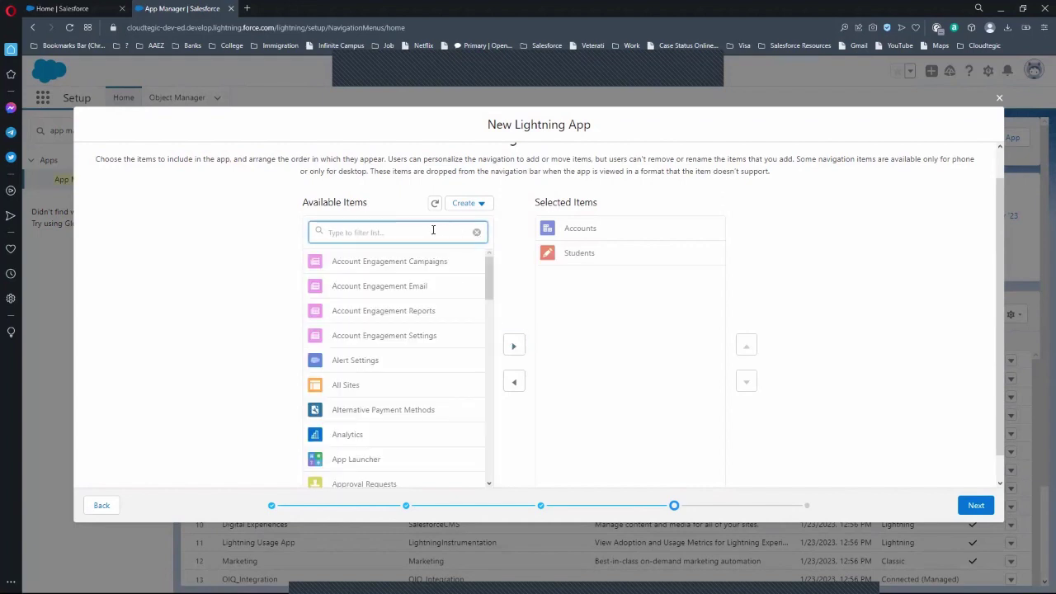
pyautogui.write('indi')
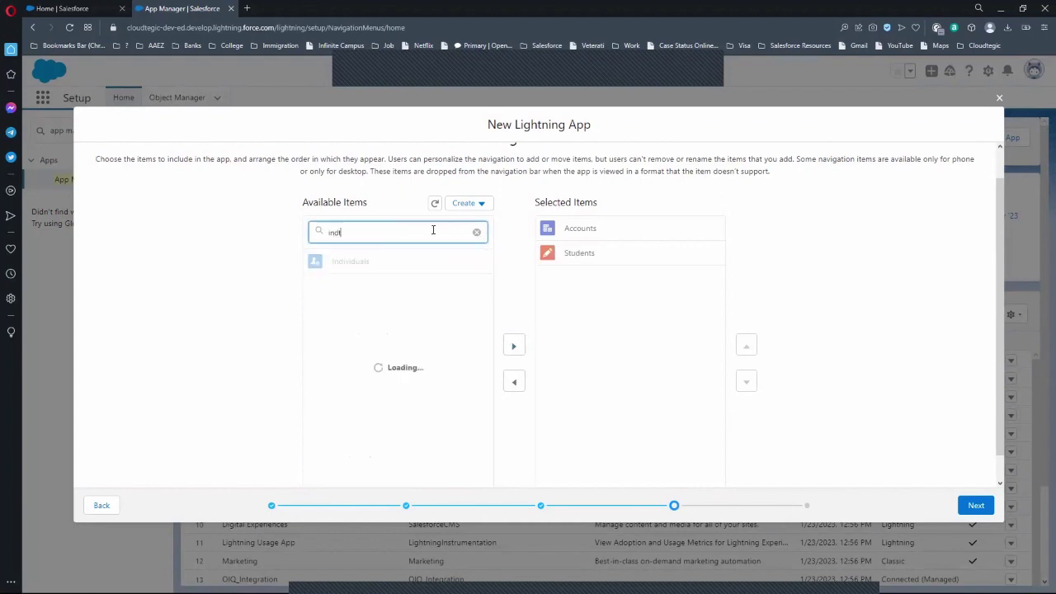
pyautogui.press('BackSpace')
pyautogui.press('BackSpace')
pyautogui.write('t')
pyautogui.press('BackSpace')
pyautogui.write('d')
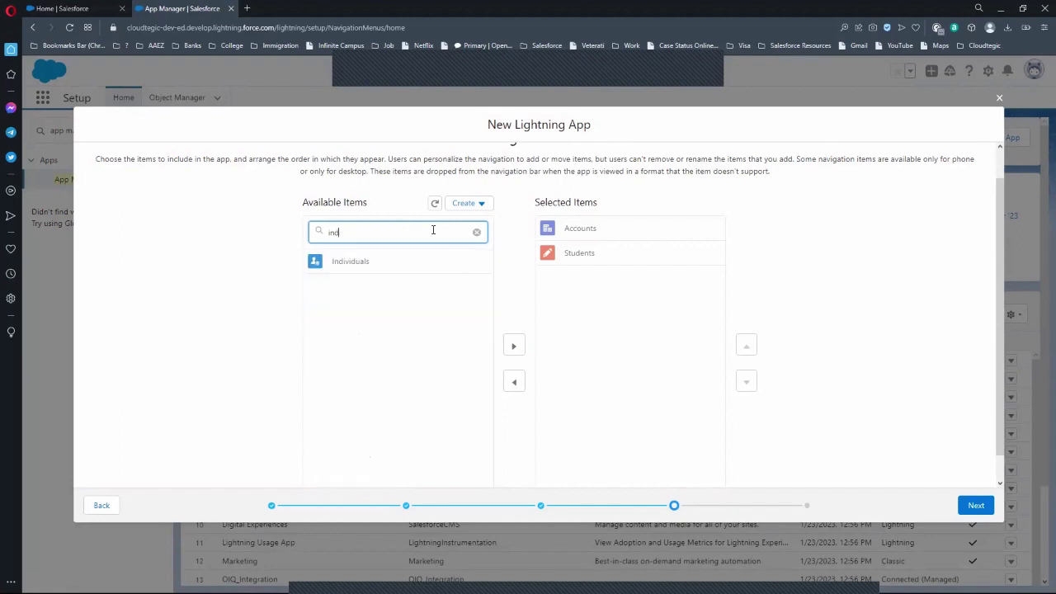
pyautogui.press('BackSpace')
pyautogui.write('s')
pyautogui.click(405, 260)
pyautogui.click(513, 345)
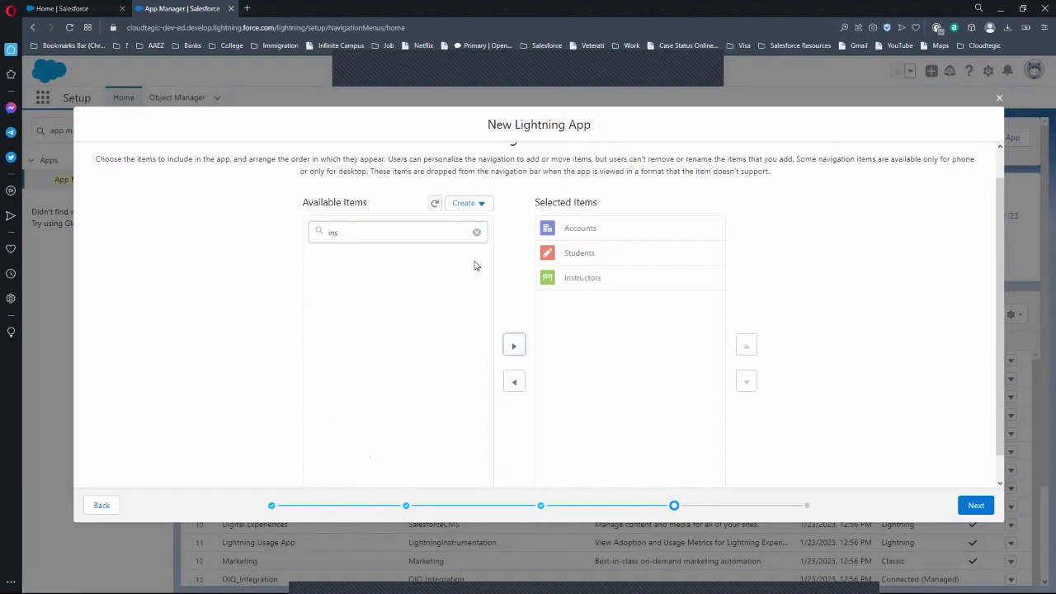
# Filter the available items by "con" and add Contacts to the app's navigation
pyautogui.click(476, 233)
pyautogui.click(438, 234)
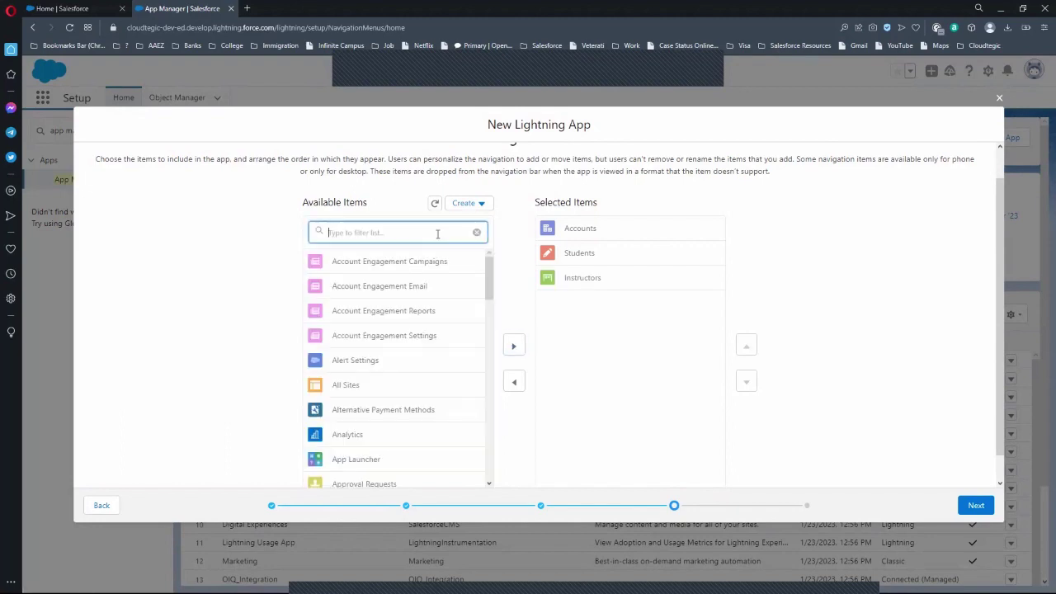
pyautogui.write('con')
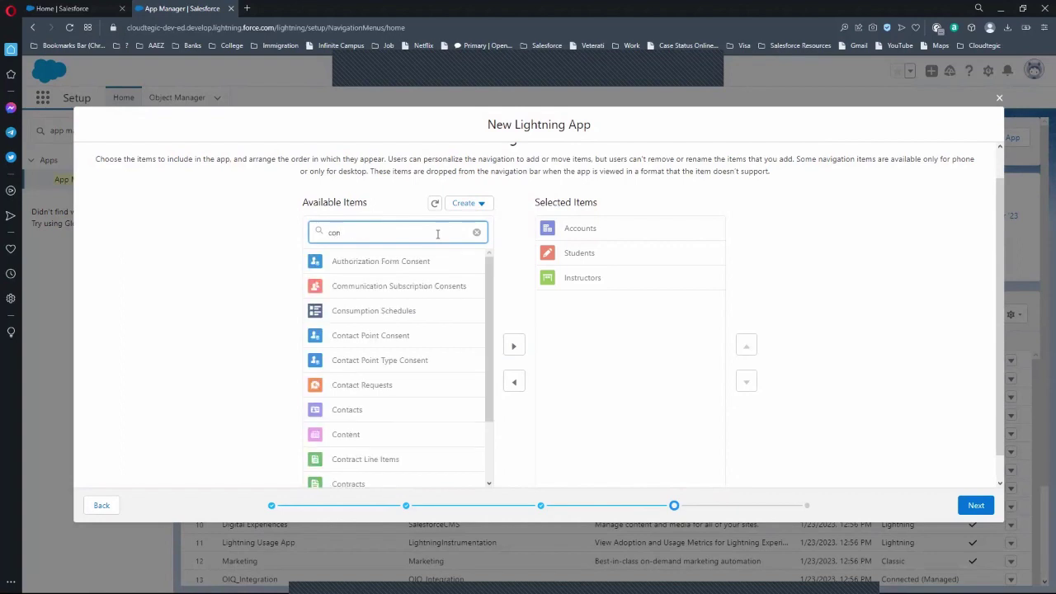
pyautogui.click(410, 410)
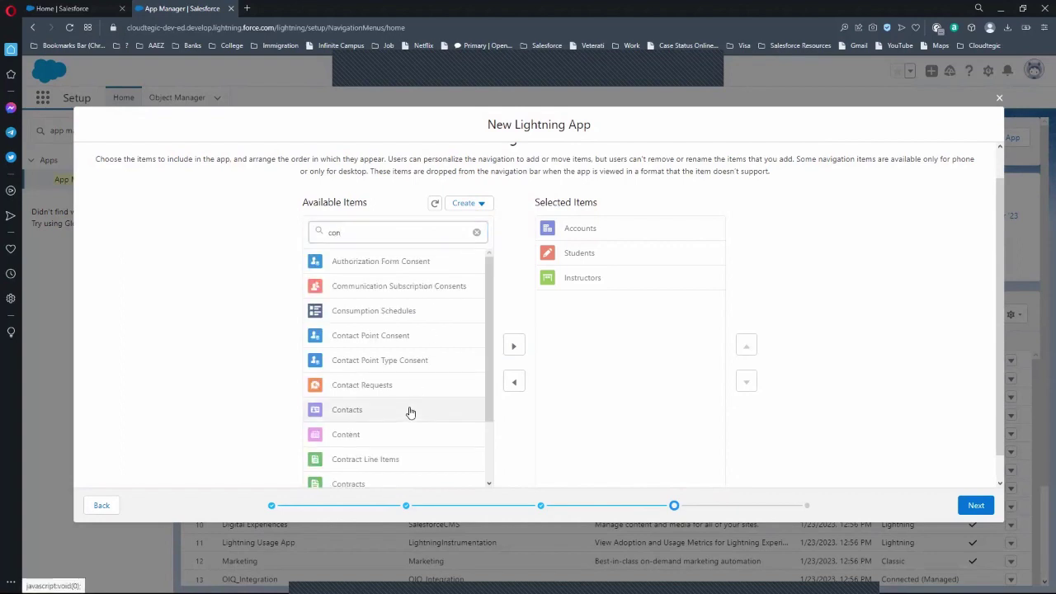
pyautogui.click(512, 346)
# Filter the available items by "camp" and add Campaigns to the app's navigation
pyautogui.click(477, 233)
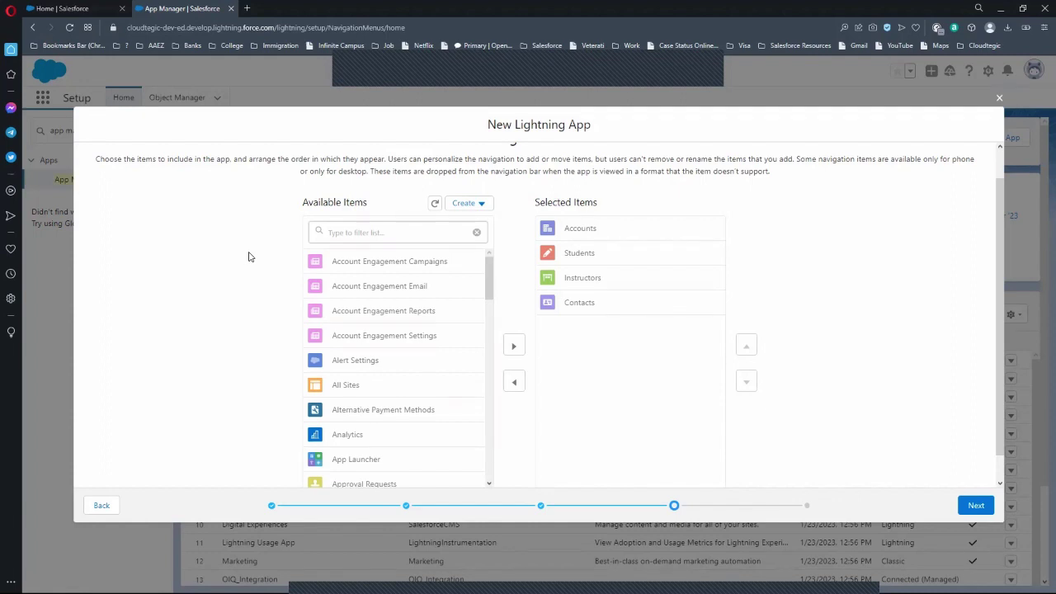
pyautogui.click(346, 237)
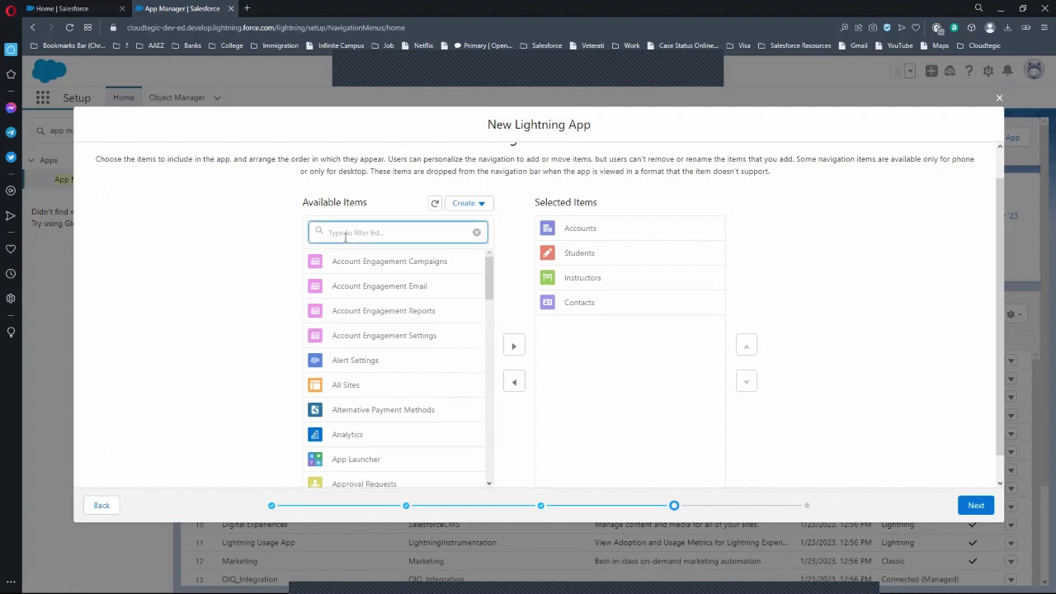
pyautogui.write('camp')
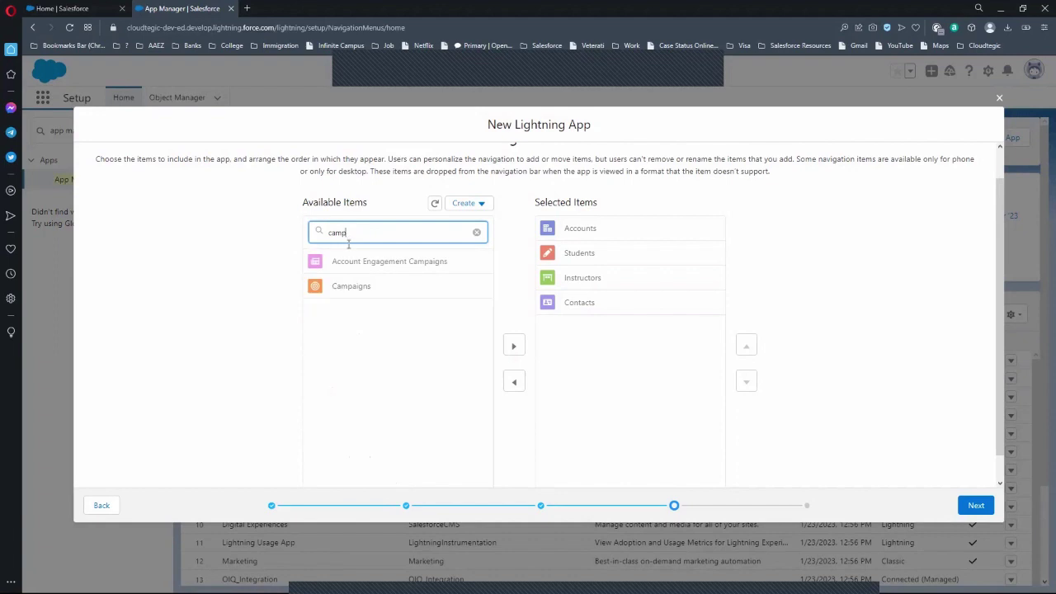
pyautogui.click(361, 286)
pyautogui.click(514, 345)
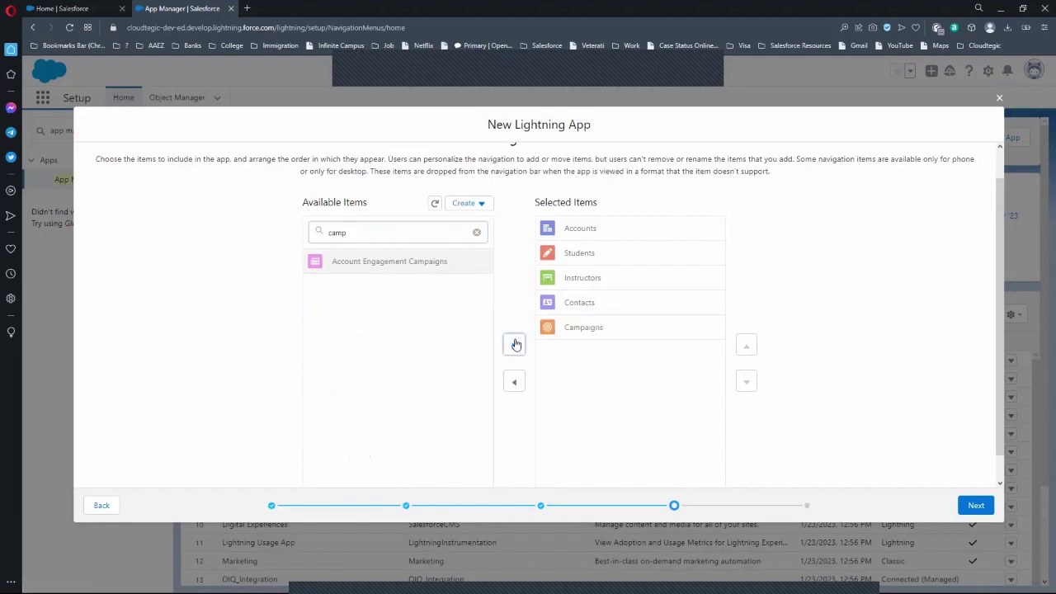
# Filter the available items by "lead" and add Leads to the app's navigation
pyautogui.click(477, 231)
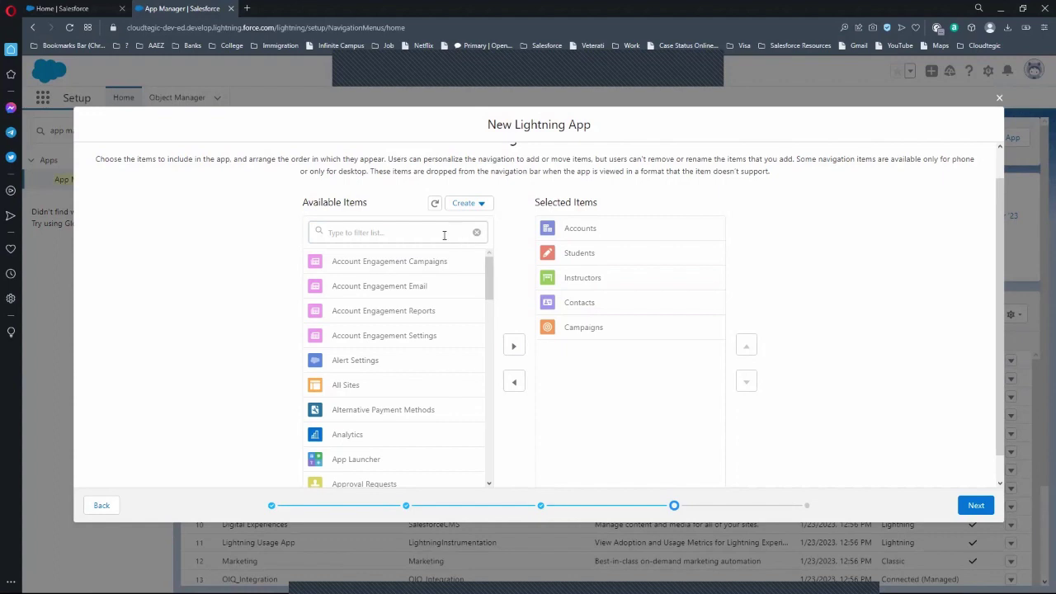
pyautogui.click(378, 233)
pyautogui.write('lead')
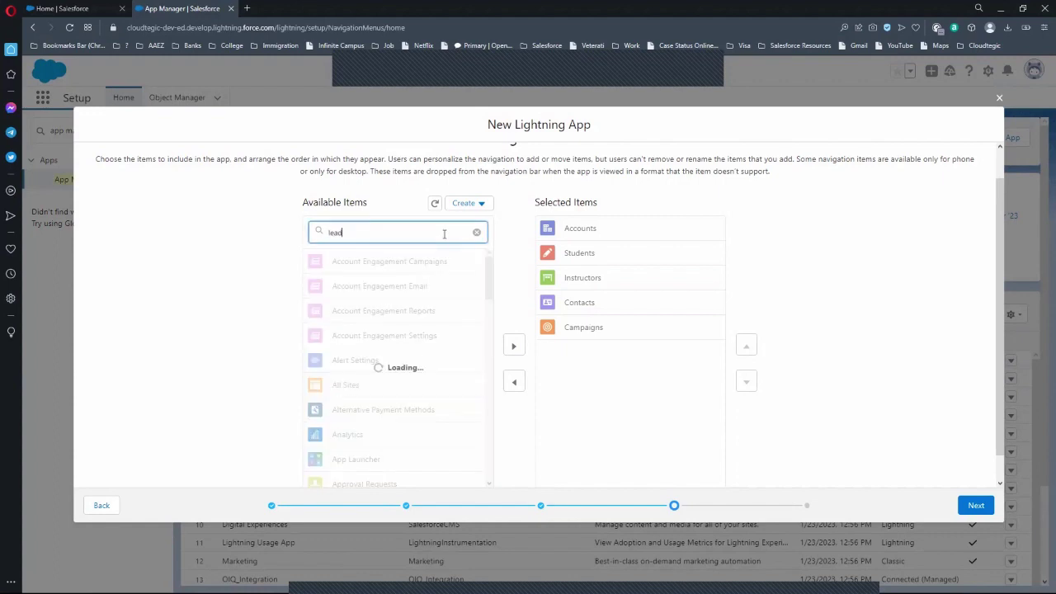
pyautogui.click(428, 273)
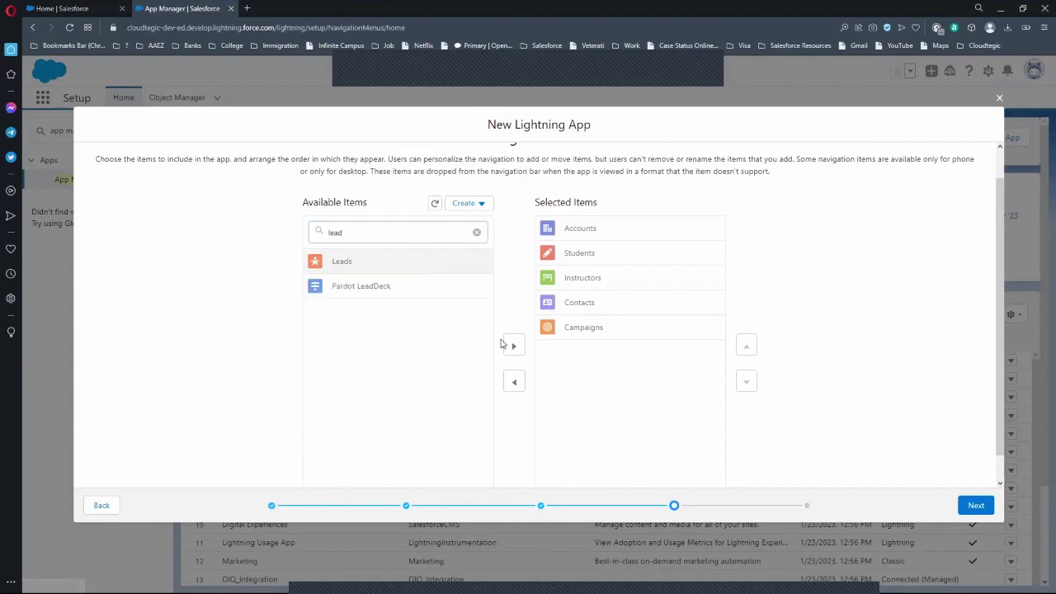
pyautogui.click(513, 346)
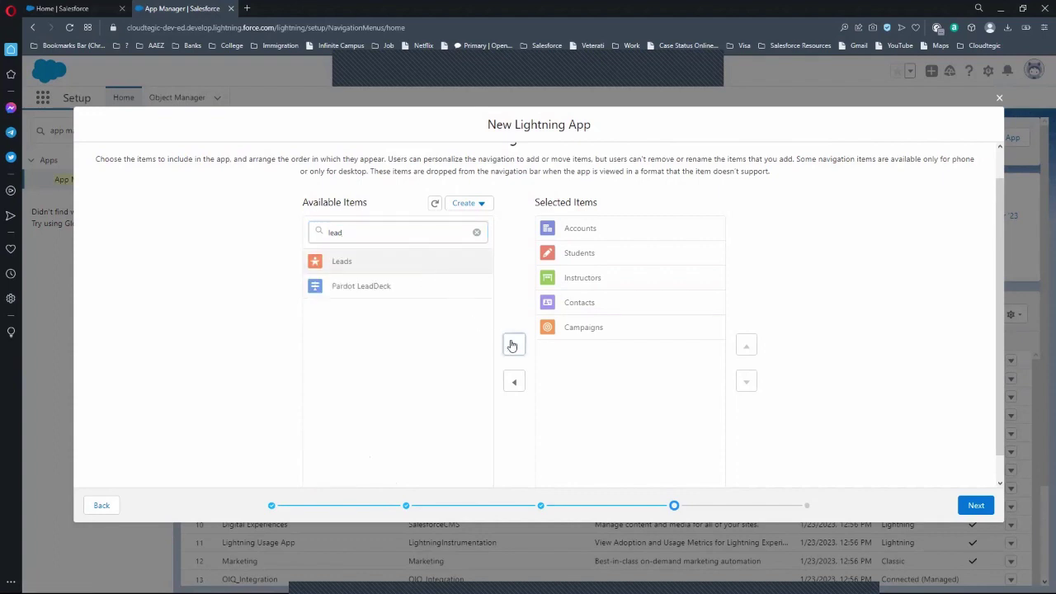
# Filter the available items by "repo" and add Reports to the app's navigation
pyautogui.click(476, 232)
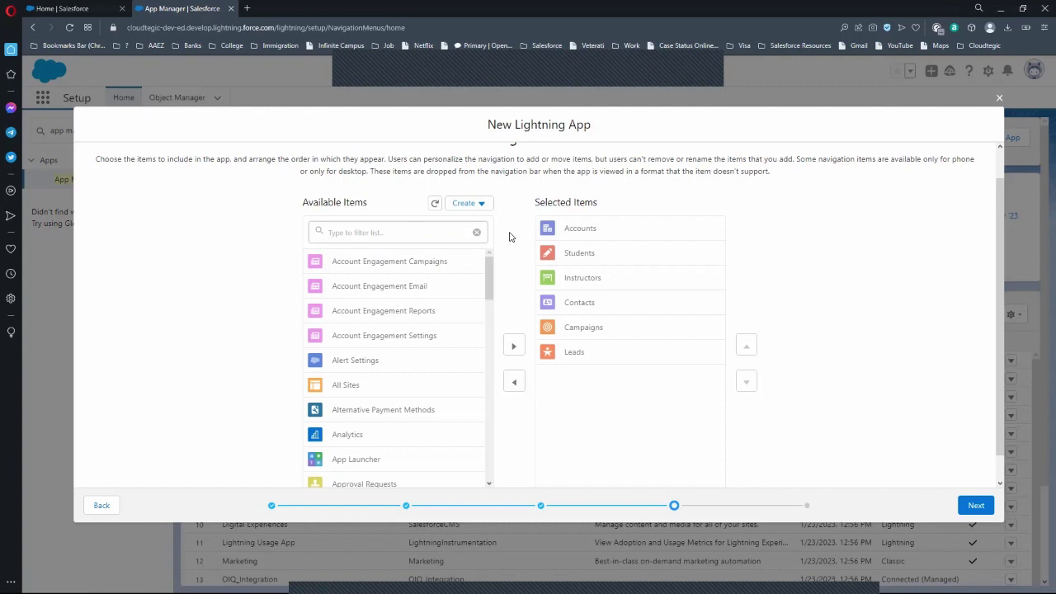
pyautogui.click(444, 232)
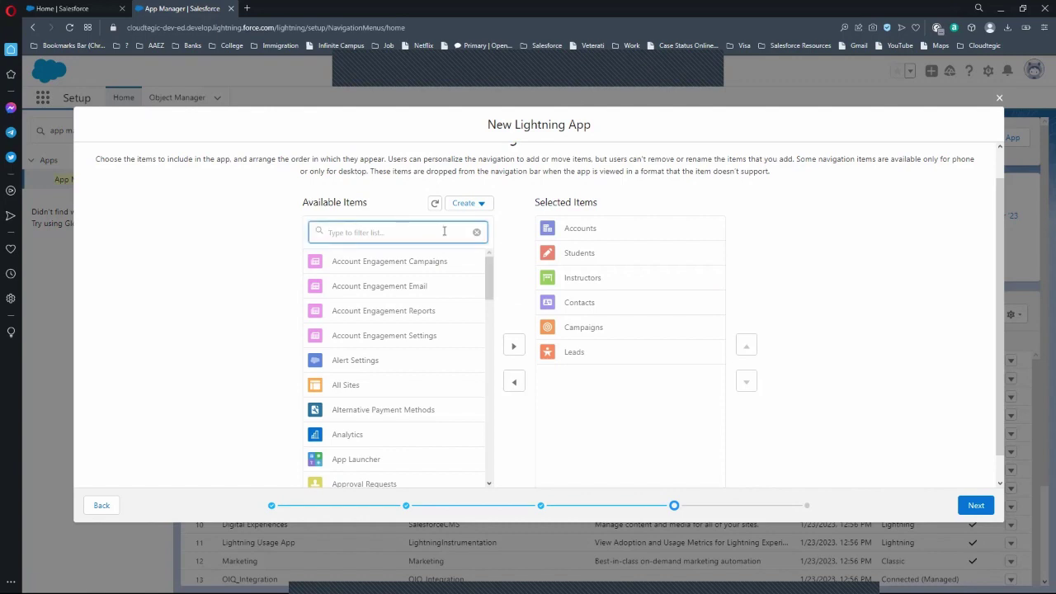
pyautogui.write('repo')
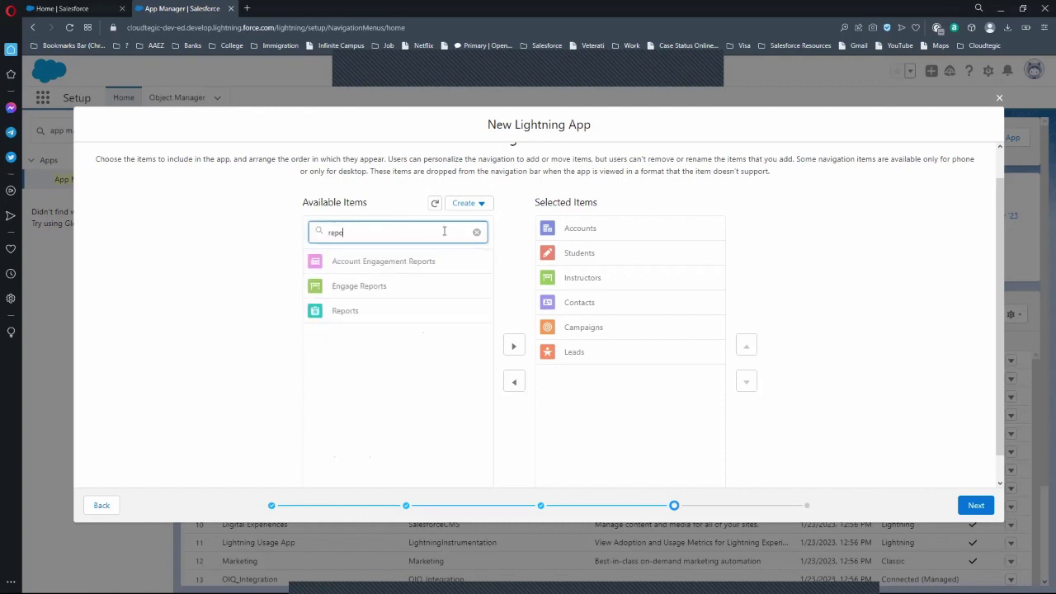
pyautogui.click(408, 321)
pyautogui.click(514, 346)
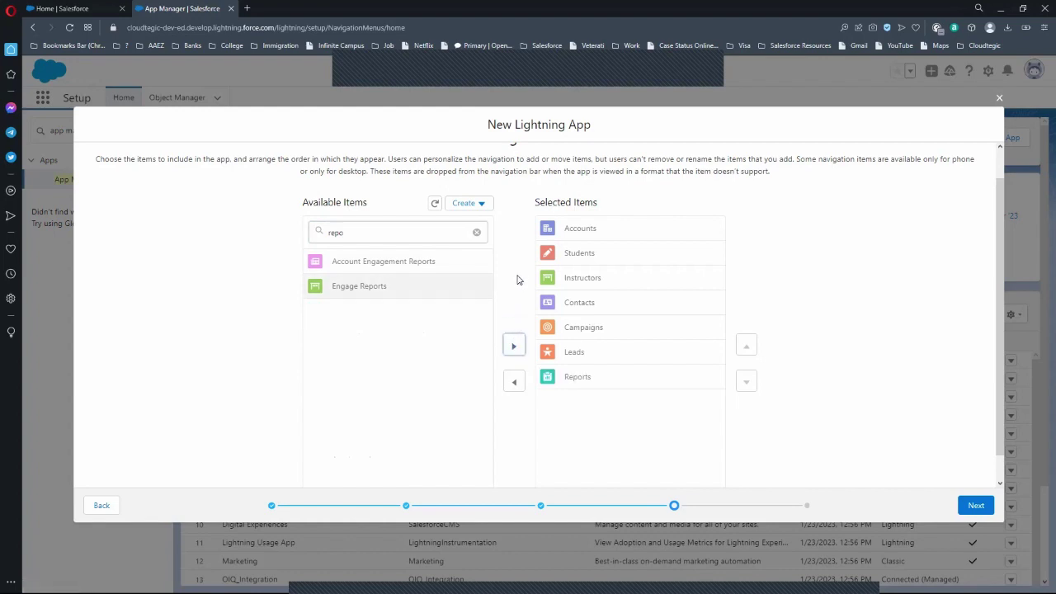
# Filter the available items by "dash" and add Dashboards to the app's navigation
pyautogui.click(477, 232)
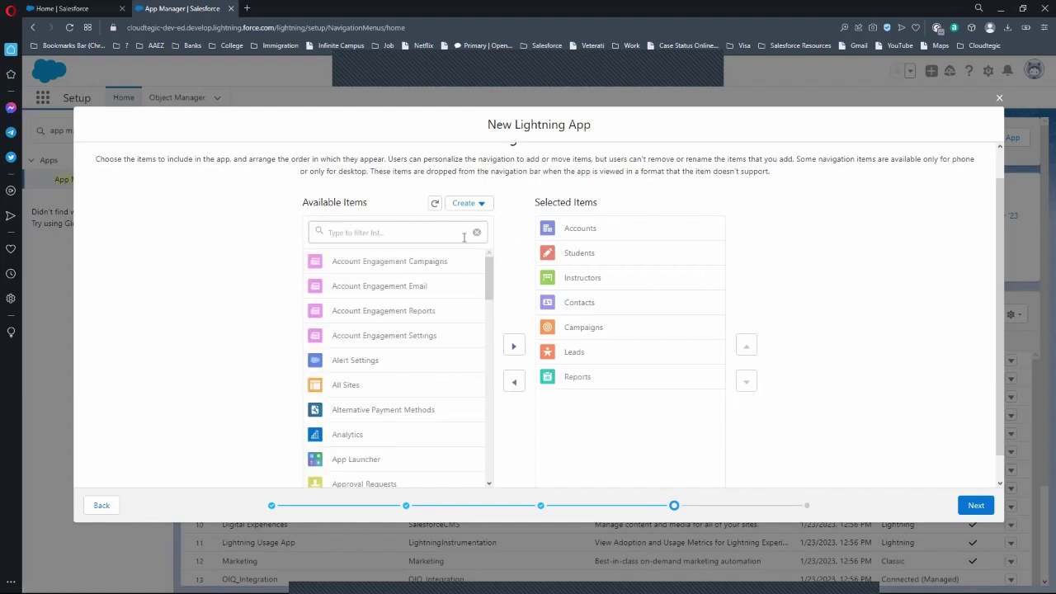
pyautogui.click(413, 234)
pyautogui.write('dash')
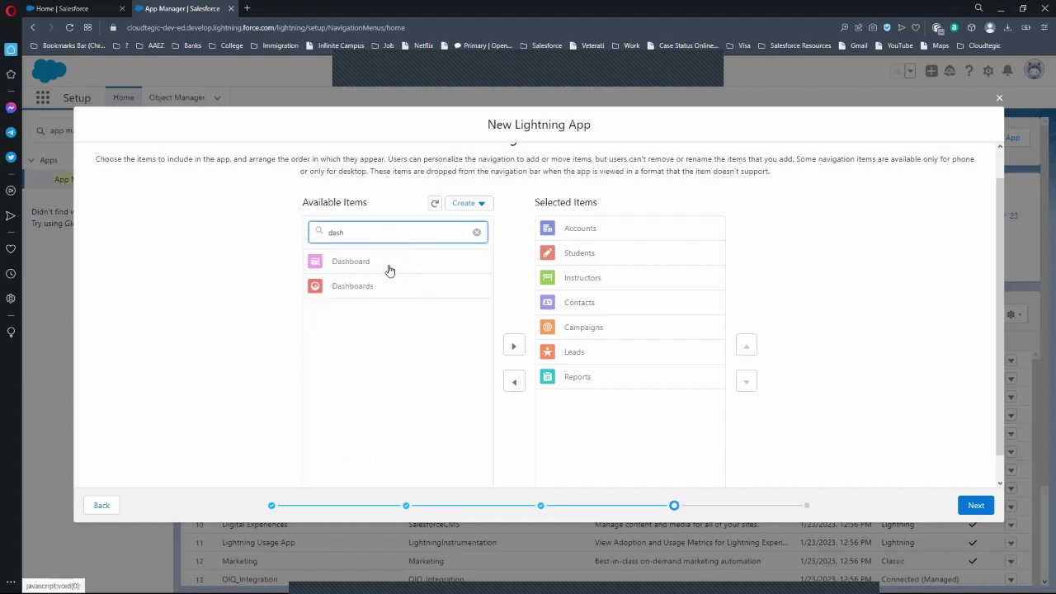
pyautogui.click(356, 289)
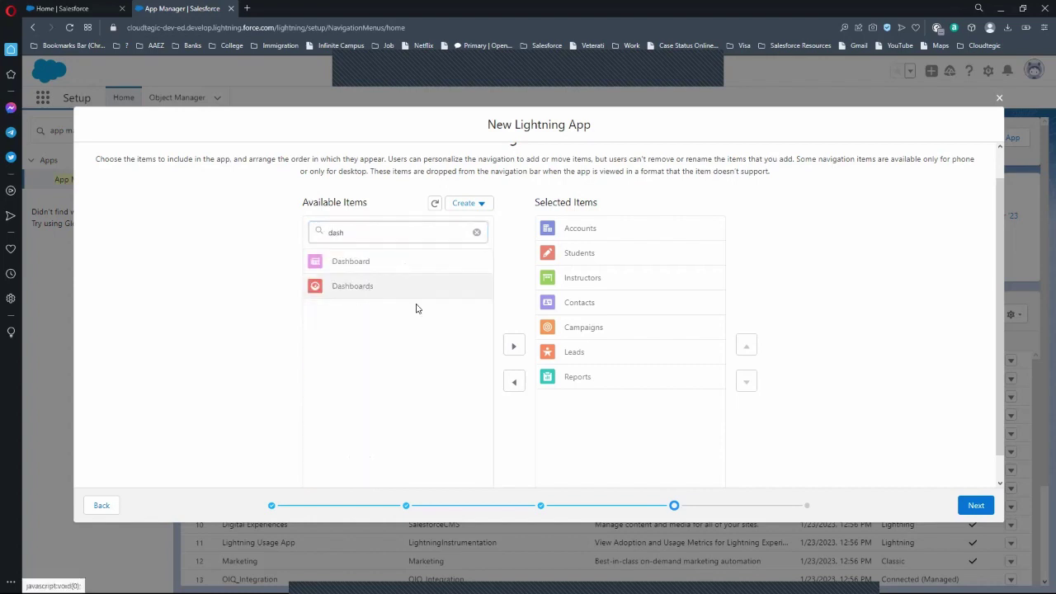
pyautogui.click(511, 346)
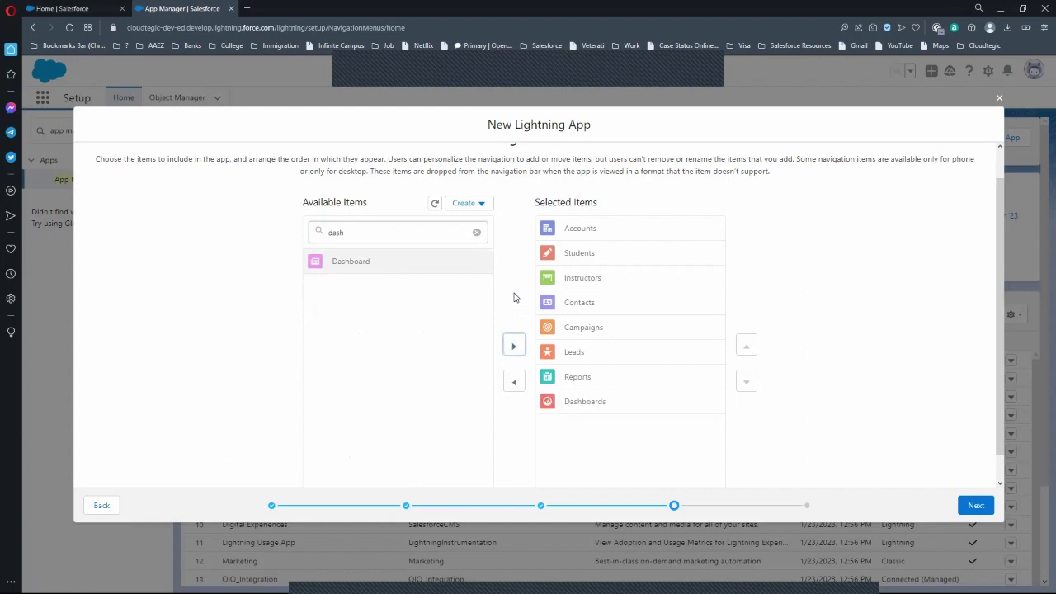
# Filter the available items by "file" and add Files to the app's navigation
pyautogui.click(477, 233)
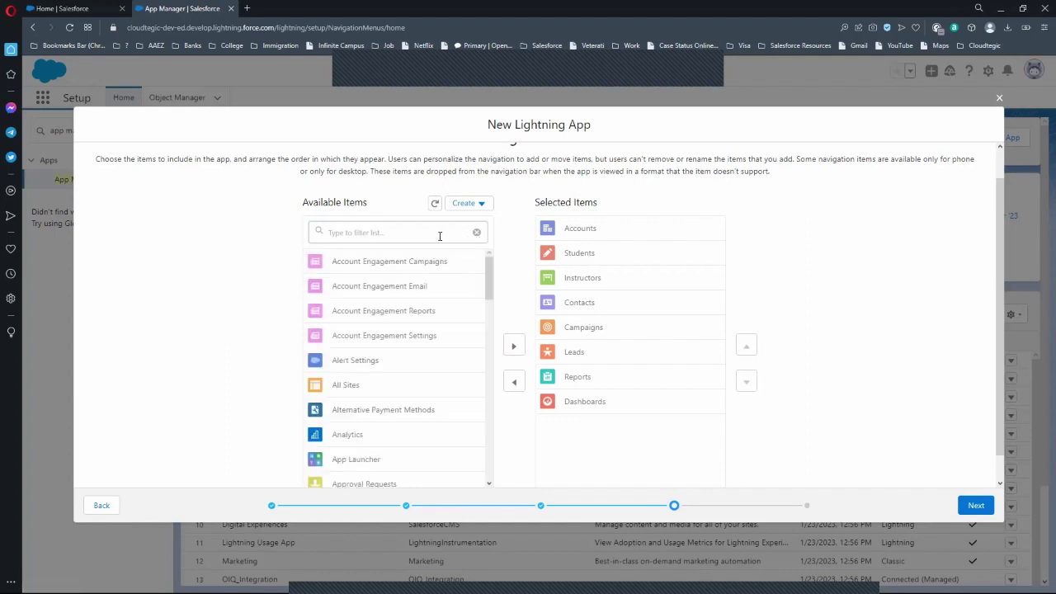
pyautogui.click(440, 236)
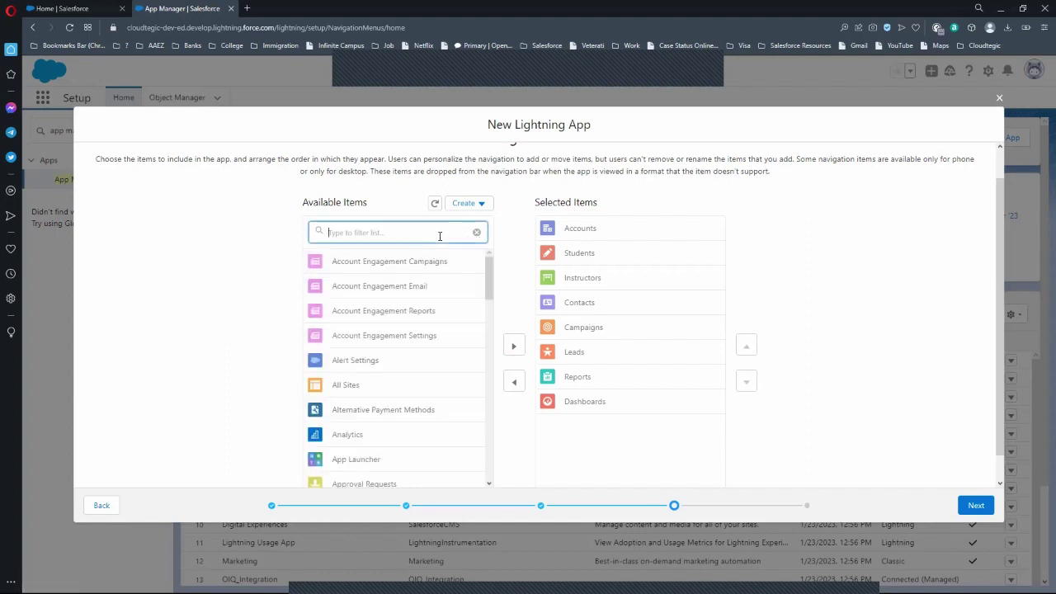
pyautogui.write('f')
pyautogui.press('BackSpace')
pyautogui.write('file')
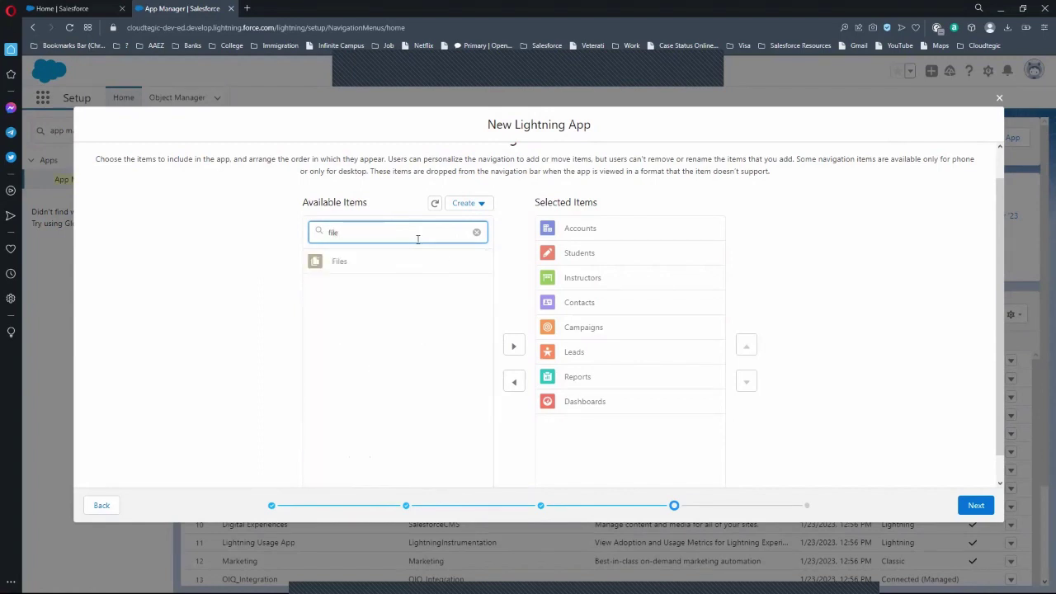
pyautogui.click(394, 273)
pyautogui.click(514, 346)
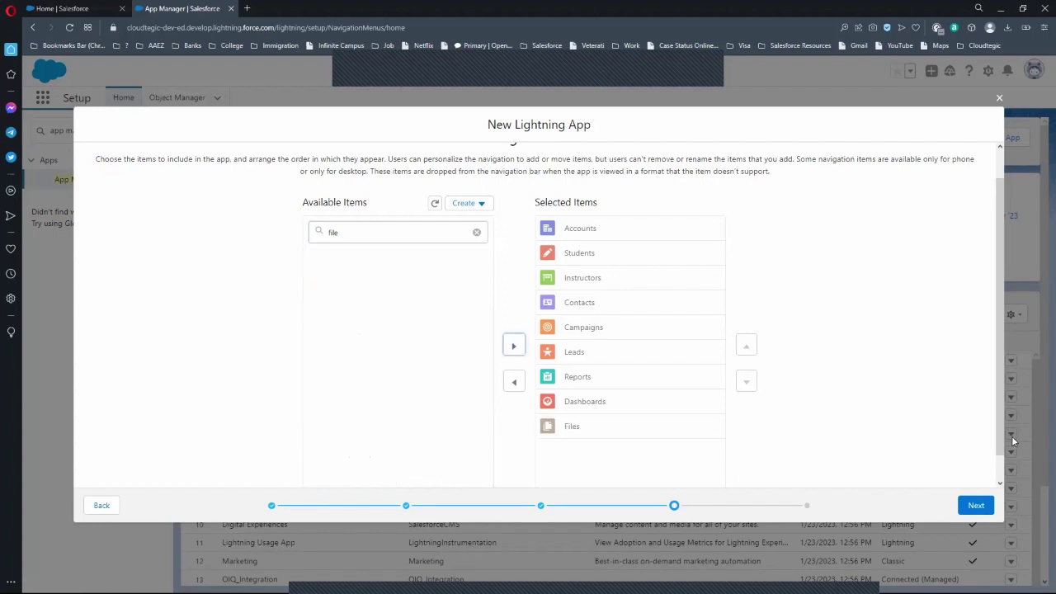
# Continue to the user profiles, filter by "admin", grant the System Administrator profile access, and save the new app
pyautogui.click(974, 505)
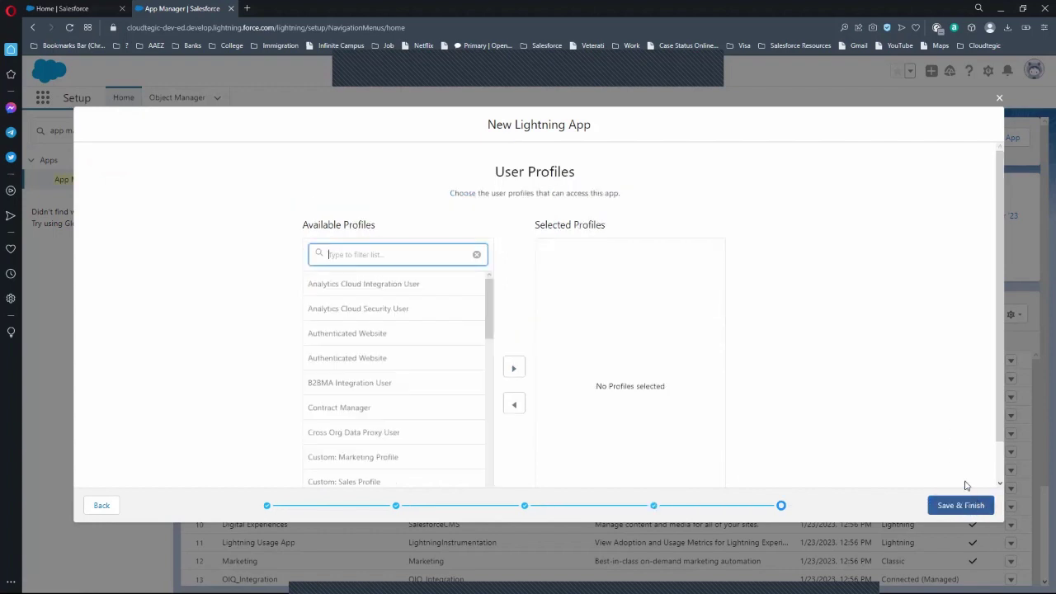
pyautogui.click(355, 251)
pyautogui.write('admin')
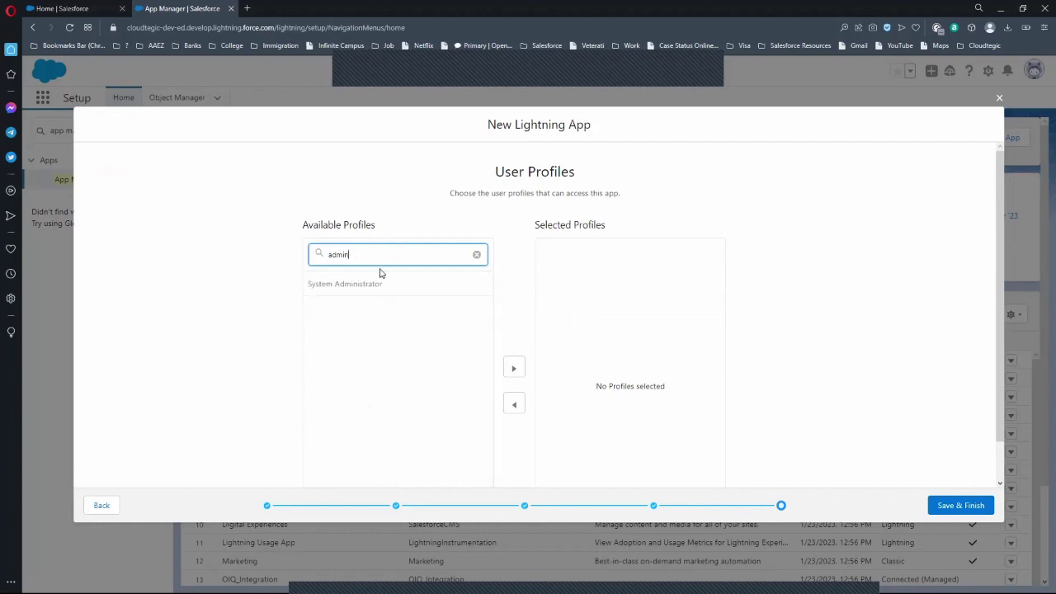
pyautogui.scroll(-1, 429, 289)
pyautogui.click(513, 346)
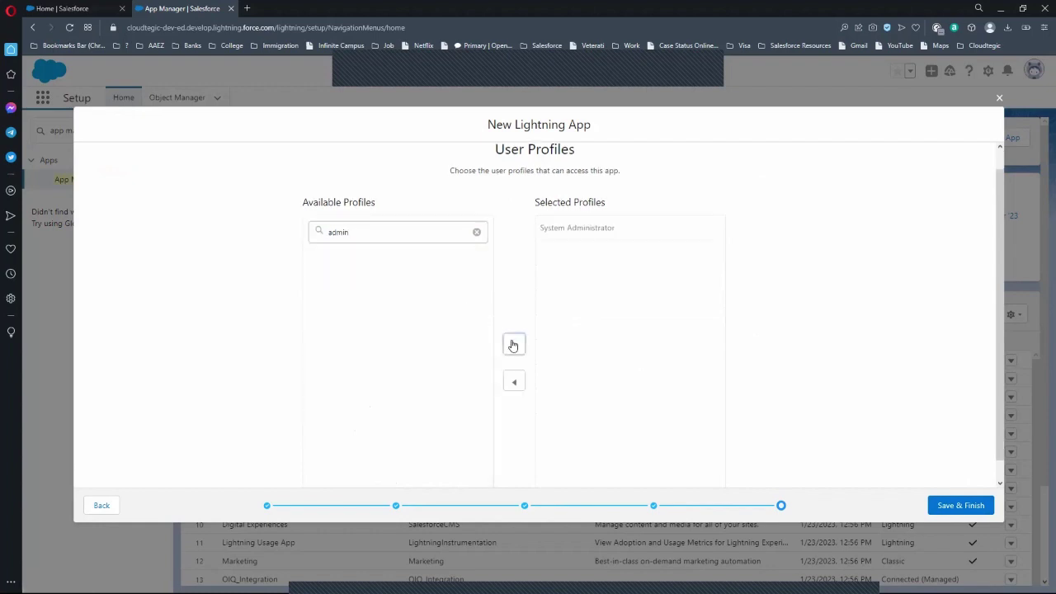
pyautogui.click(945, 507)
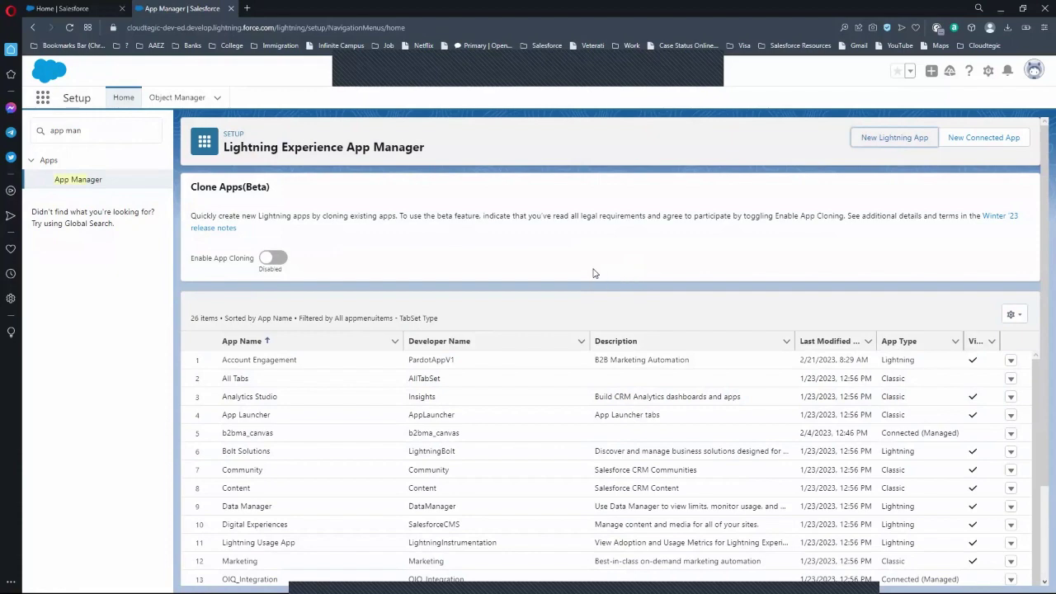
pyautogui.scroll(-2, 593, 274)
pyautogui.scroll(2, 592, 273)
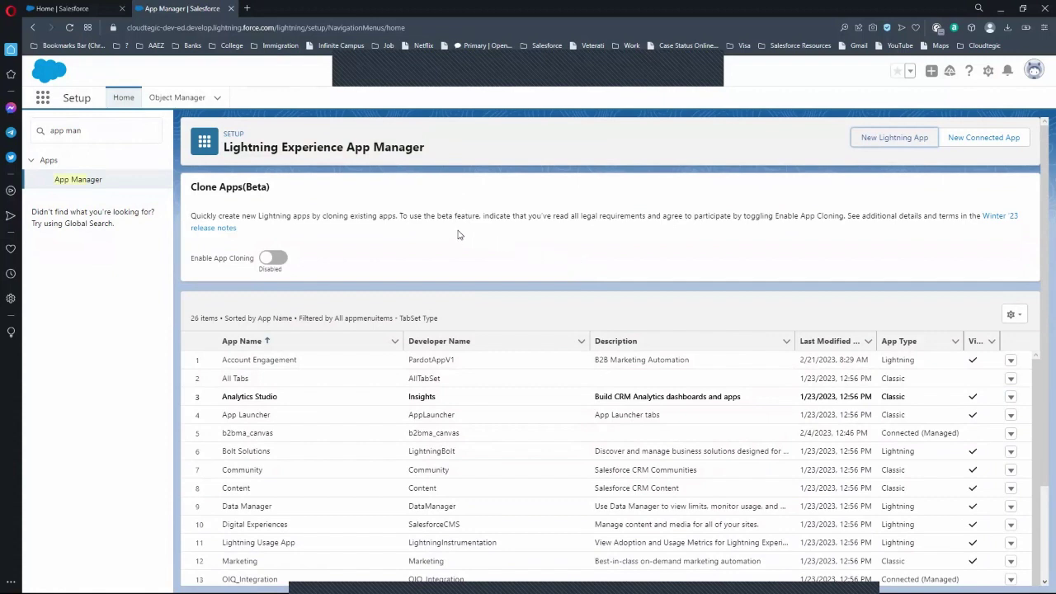
pyautogui.click(45, 98)
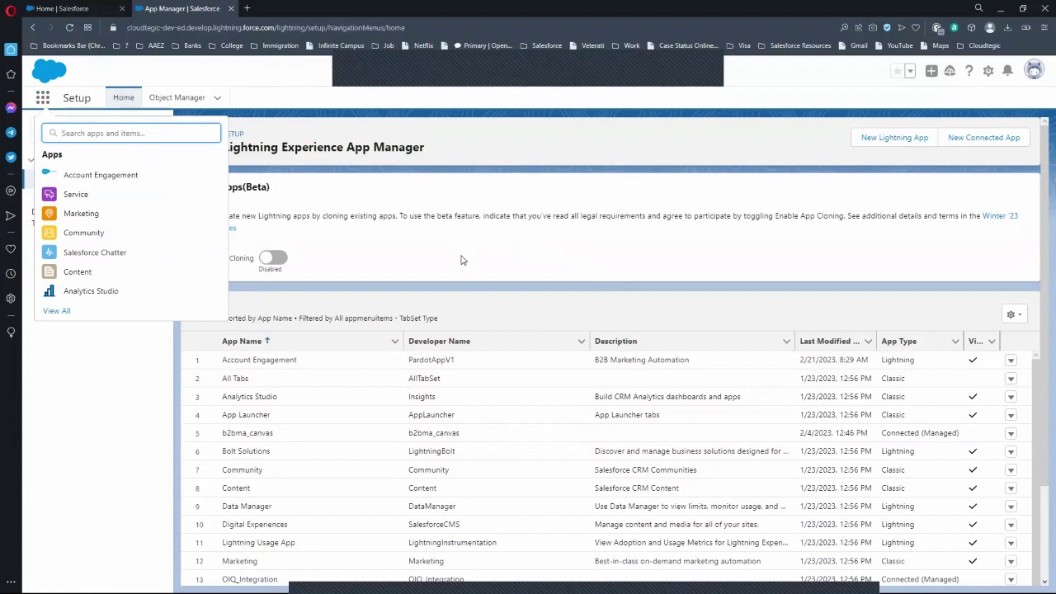
pyautogui.press('Escape')
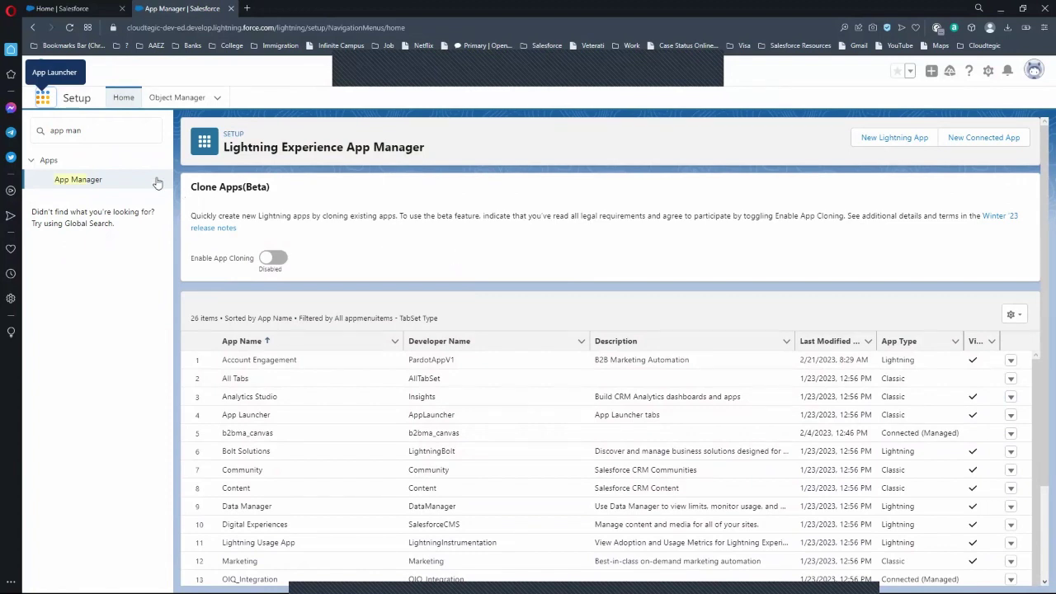
# Search Setup for "app me" and open the App Menu page
pyautogui.click(128, 137)
pyautogui.press('BackSpace')
pyautogui.press('BackSpace')
pyautogui.press('BackSpace')
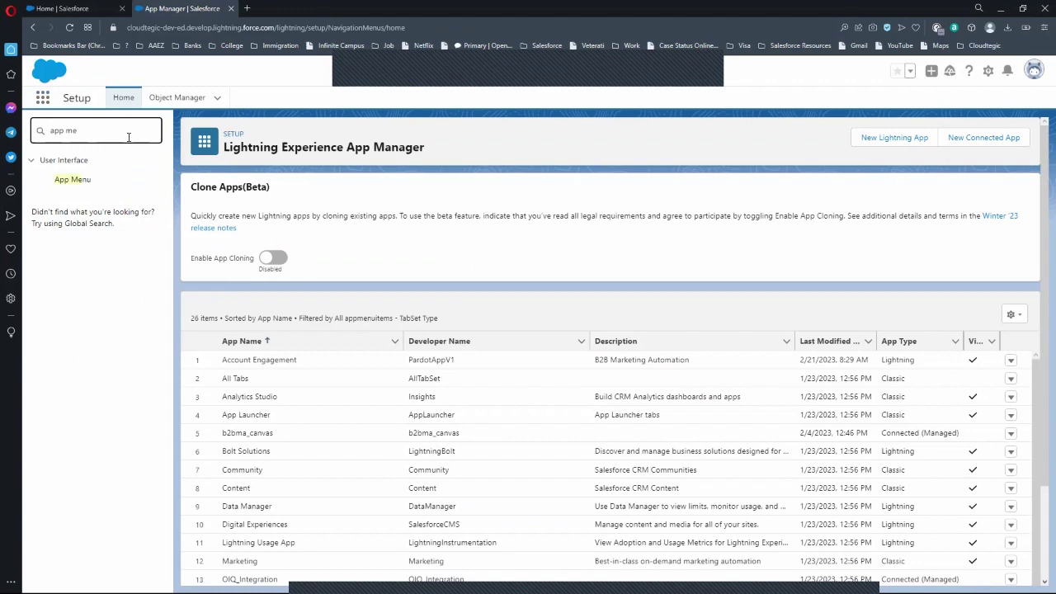
pyautogui.click(76, 179)
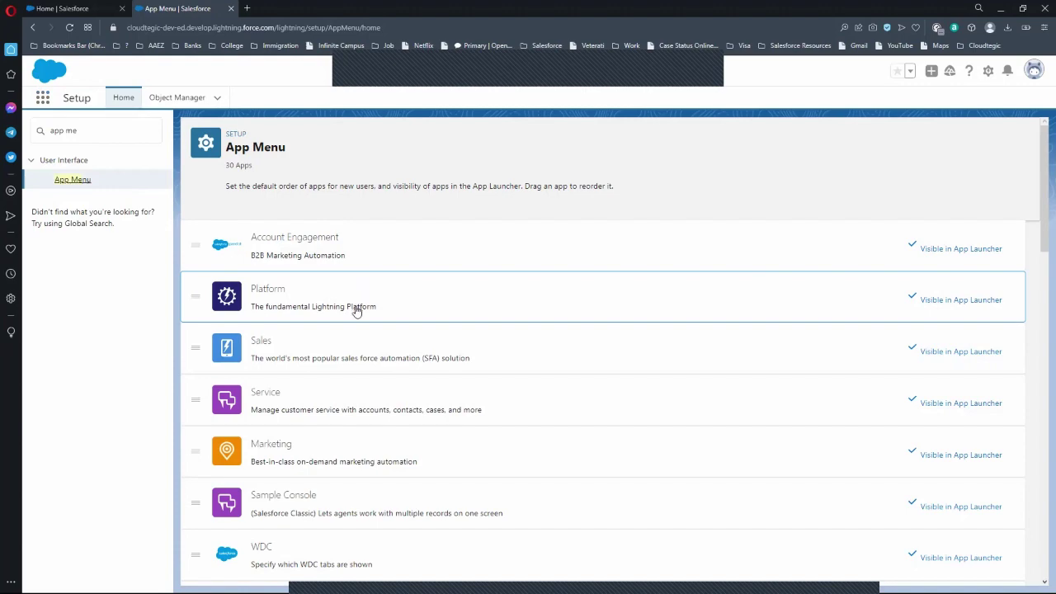
# Move SF Admin from the end of the App Menu list to first place, above Account Engagement
pyautogui.scroll(-1, 356, 305)
pyautogui.scroll(-2, 356, 311)
pyautogui.scroll(-2, 357, 311)
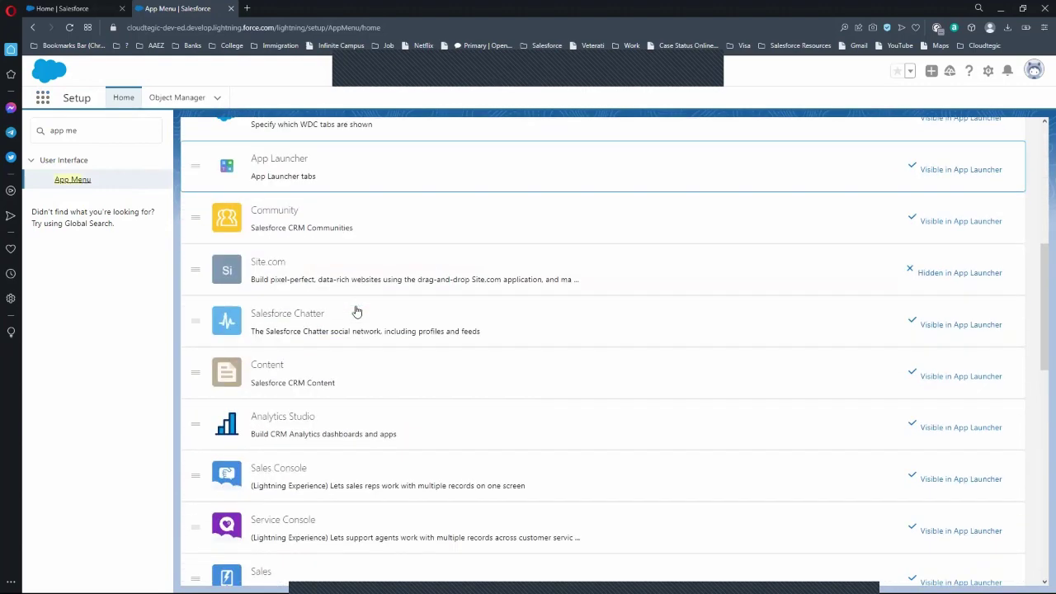
pyautogui.scroll(-5, 357, 310)
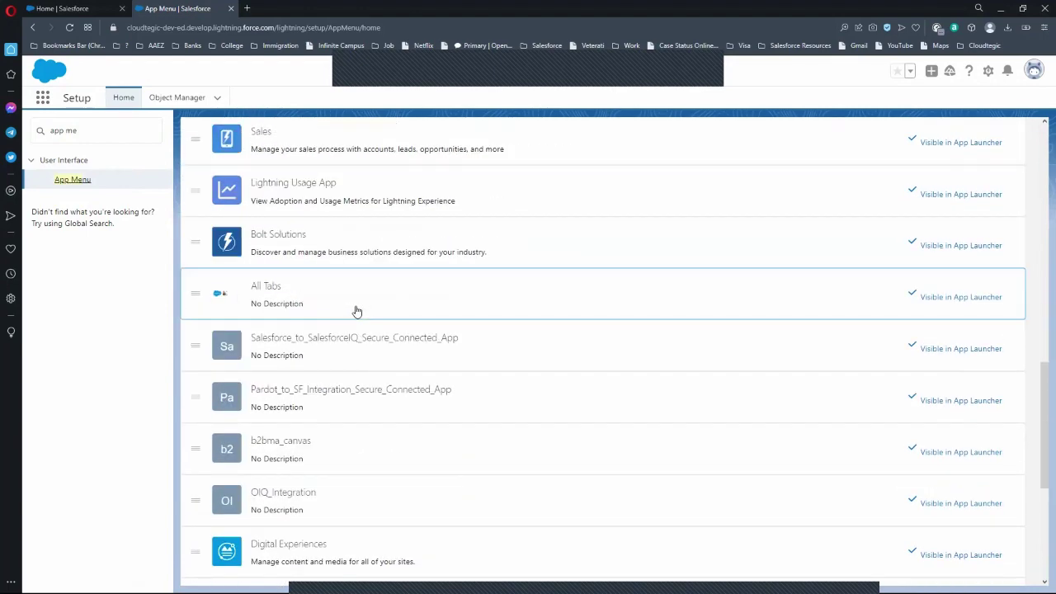
pyautogui.scroll(-4, 357, 310)
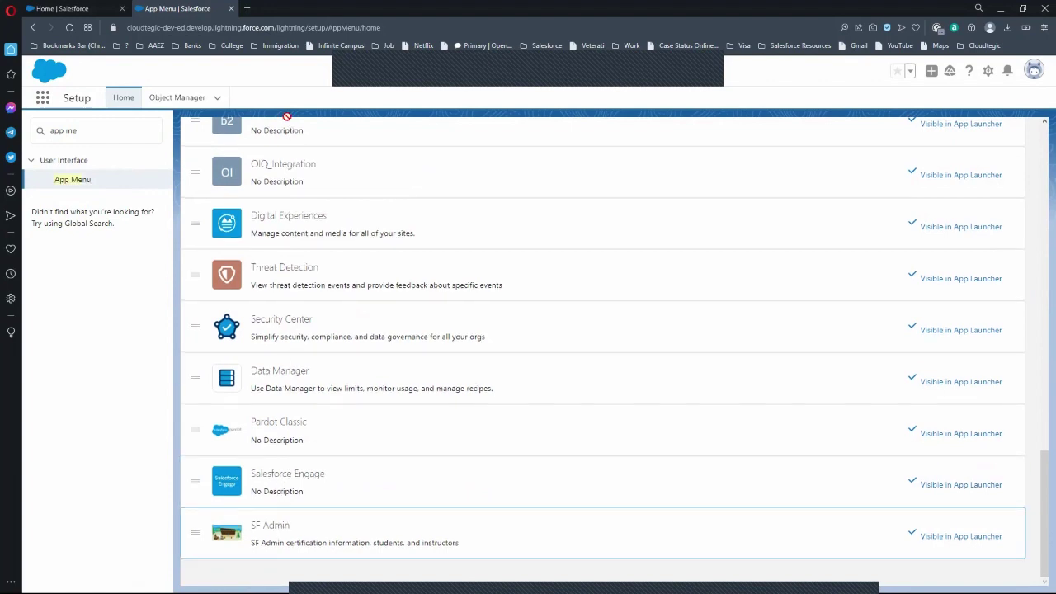
pyautogui.moveTo(286, 117); pyautogui.dragTo(322, 256)
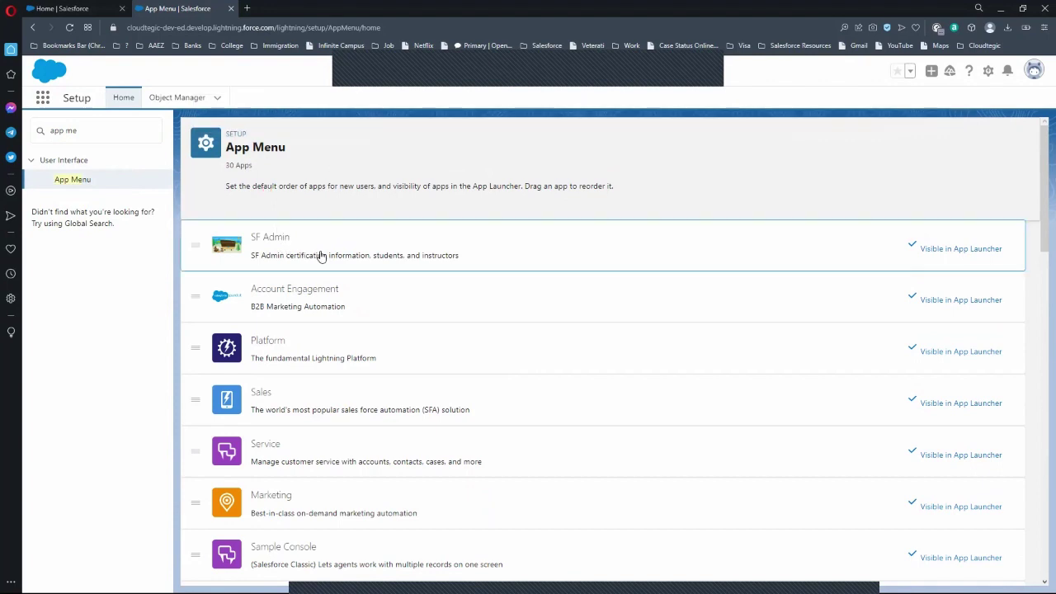
# Open the SF Admin app from the App Launcher
pyautogui.scroll(-5, 314, 259)
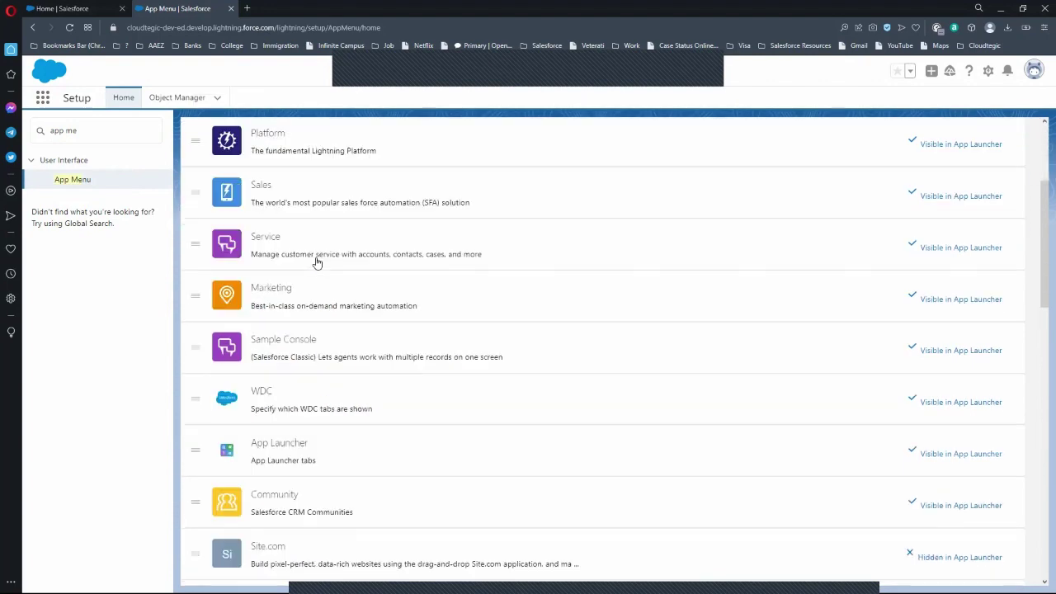
pyautogui.scroll(4, 314, 262)
pyautogui.scroll(2, 317, 262)
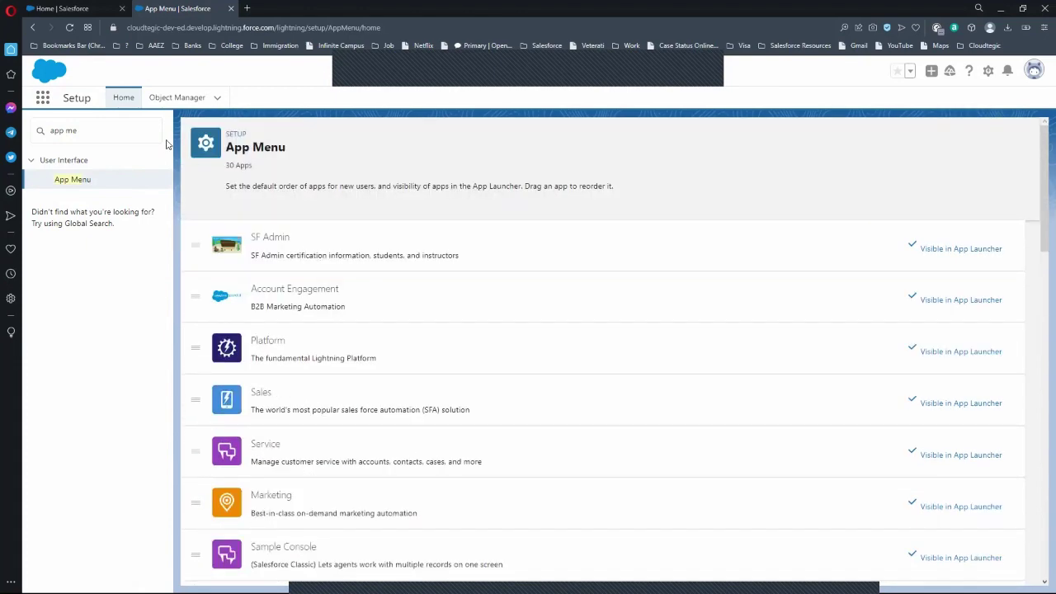
pyautogui.click(43, 98)
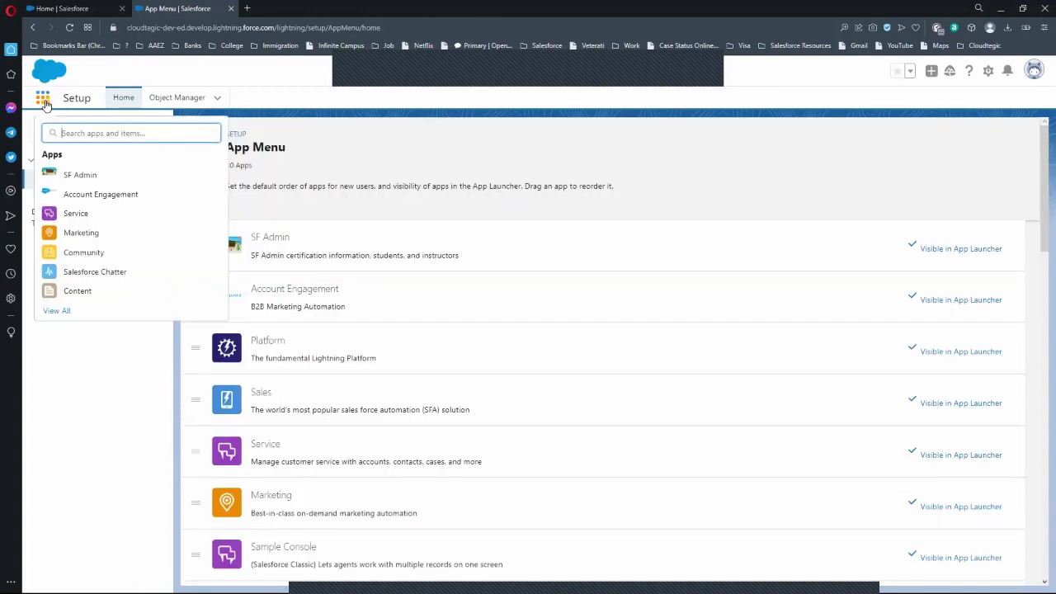
pyautogui.click(71, 175)
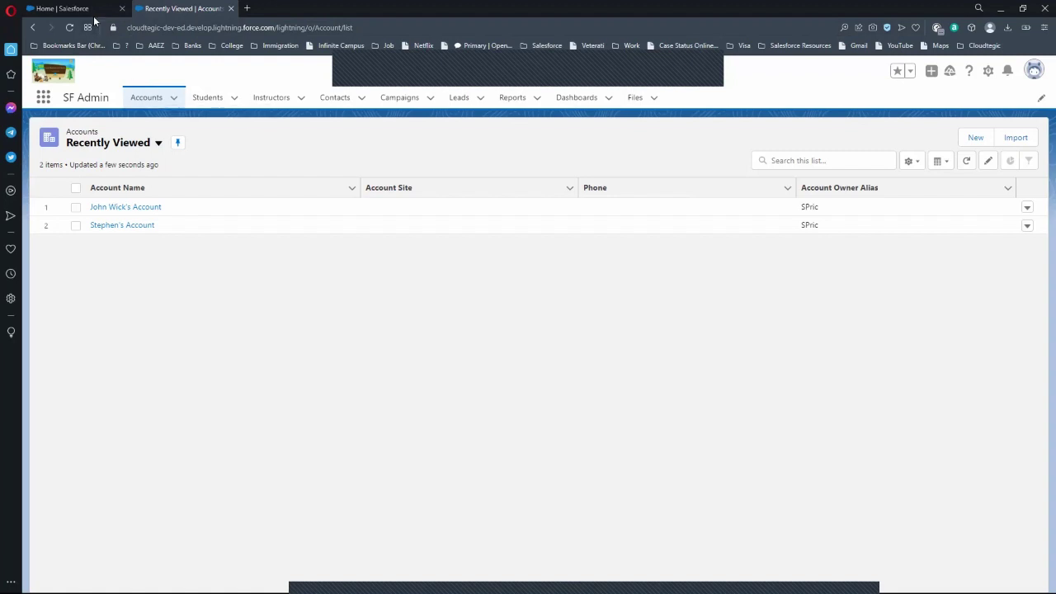
# Open Setup for the current app, search for "app manage", and bring up the App Manager's list of apps
pyautogui.click(988, 73)
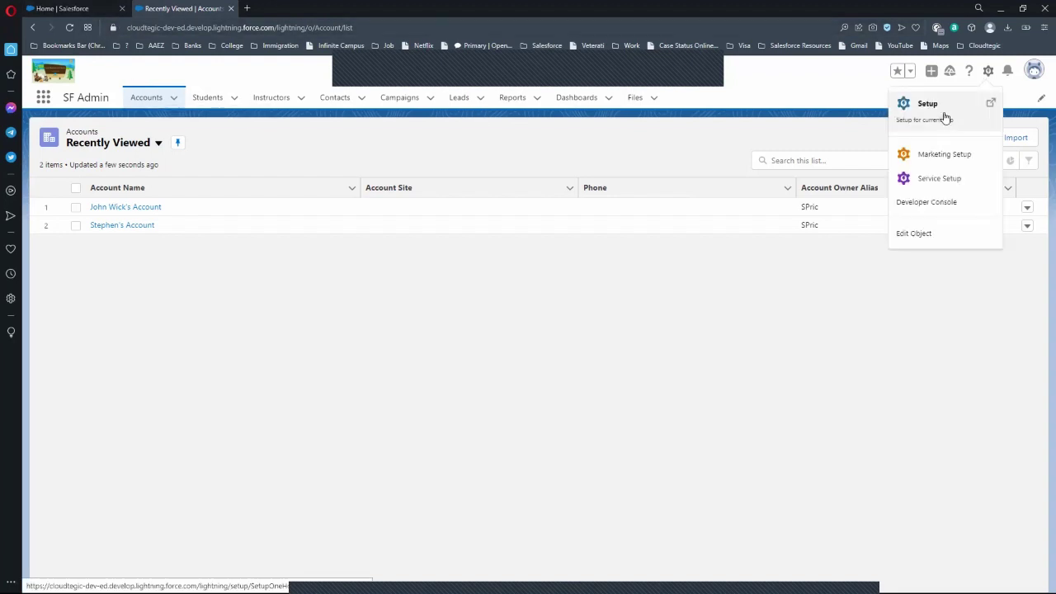
pyautogui.click(944, 116)
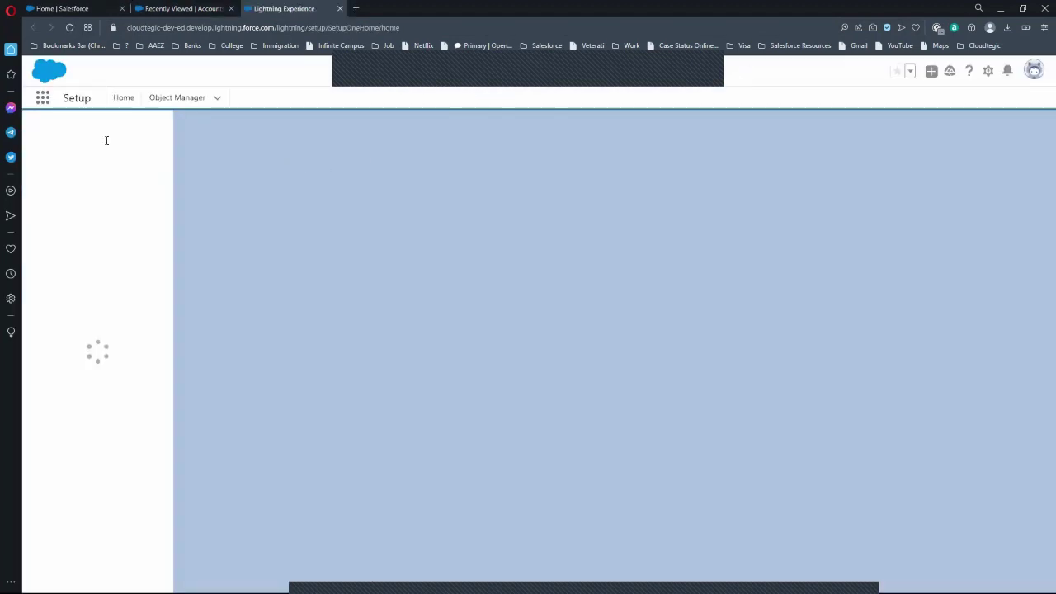
pyautogui.click(100, 139)
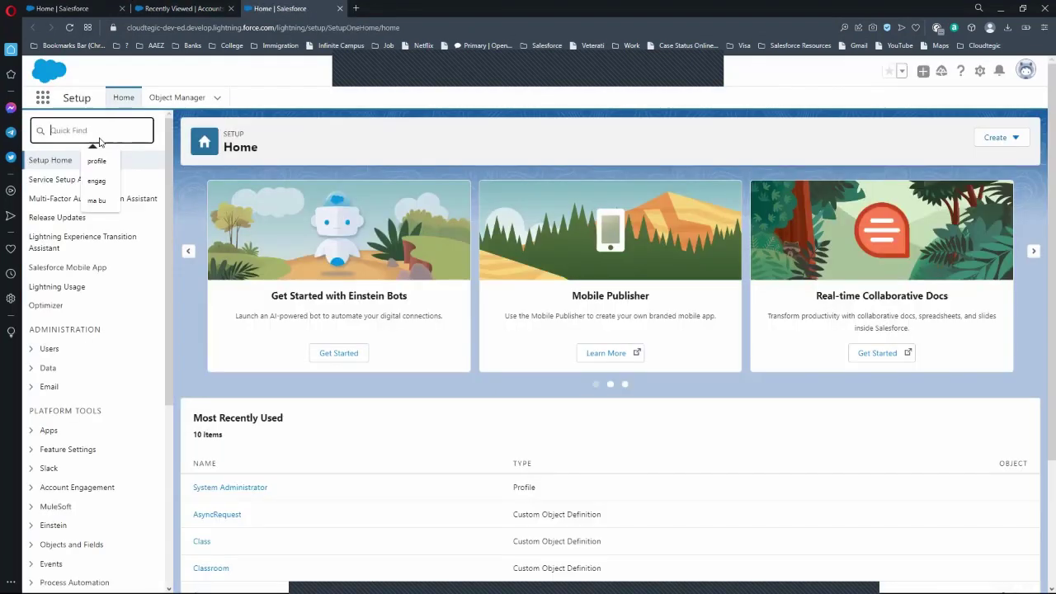
pyautogui.write('app manage')
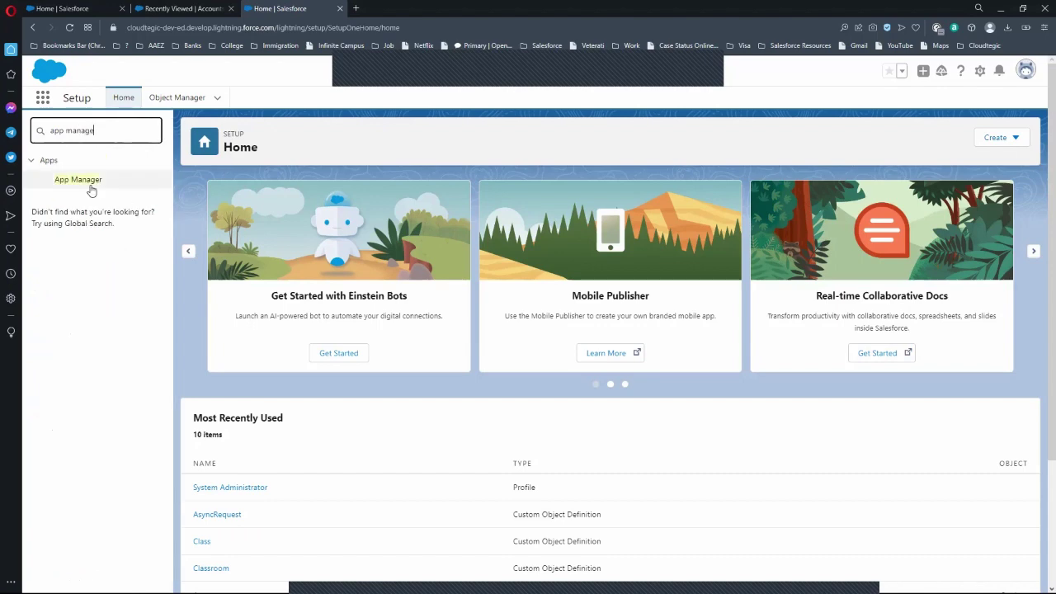
pyautogui.click(89, 189)
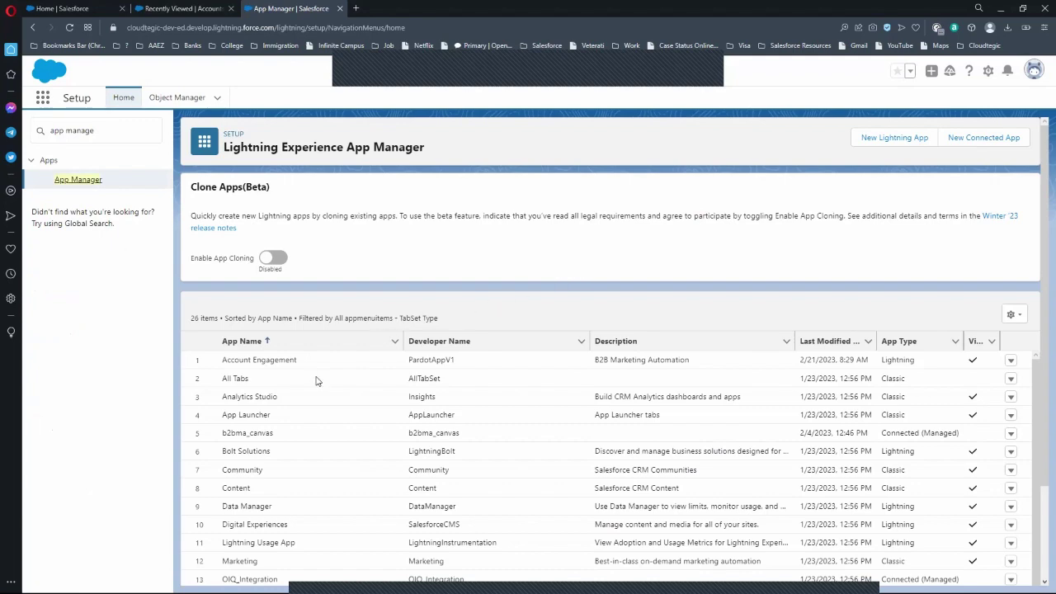
pyautogui.scroll(-3, 312, 408)
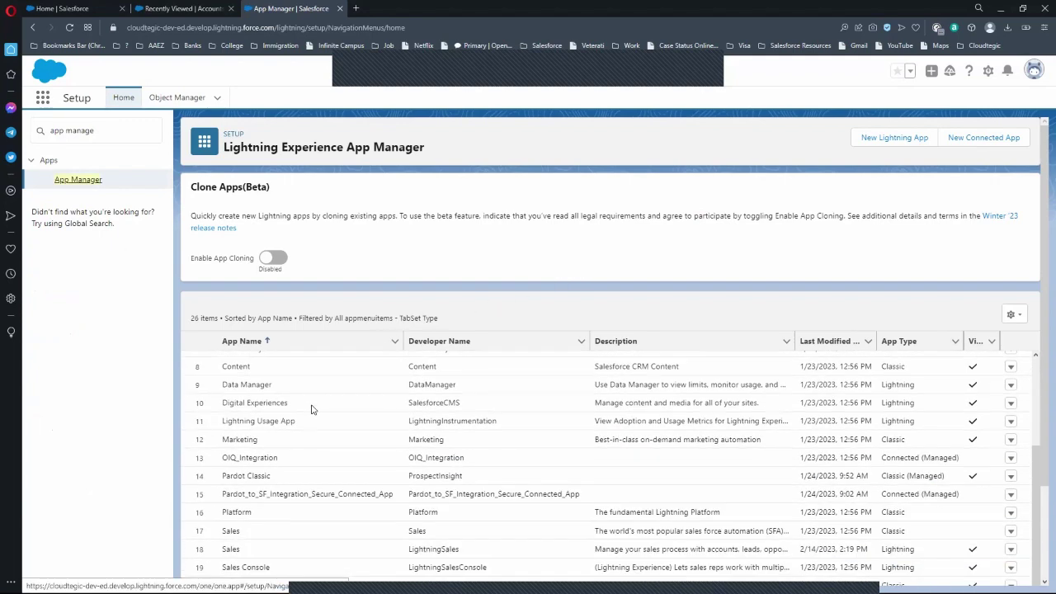
# Open the SF Admin Lightning app from the App Manager list for editing
pyautogui.scroll(-2, 345, 442)
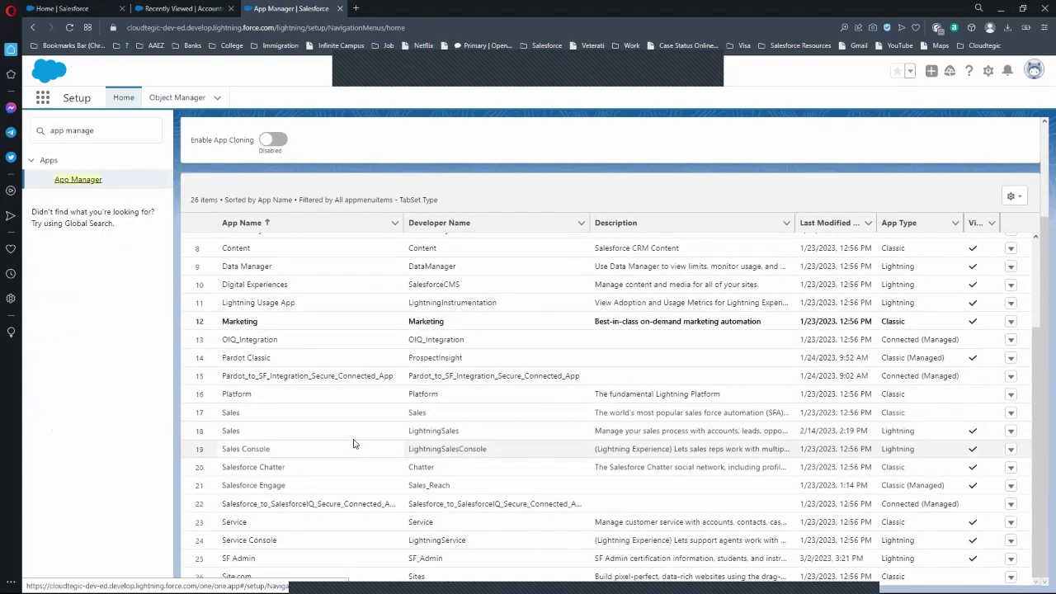
pyautogui.click(1011, 561)
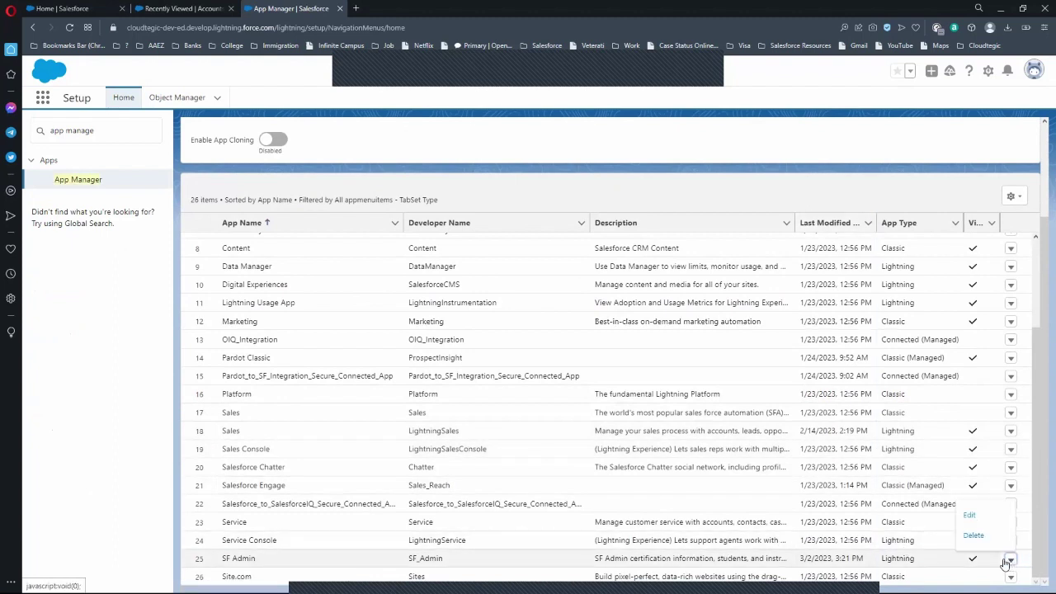
pyautogui.click(982, 518)
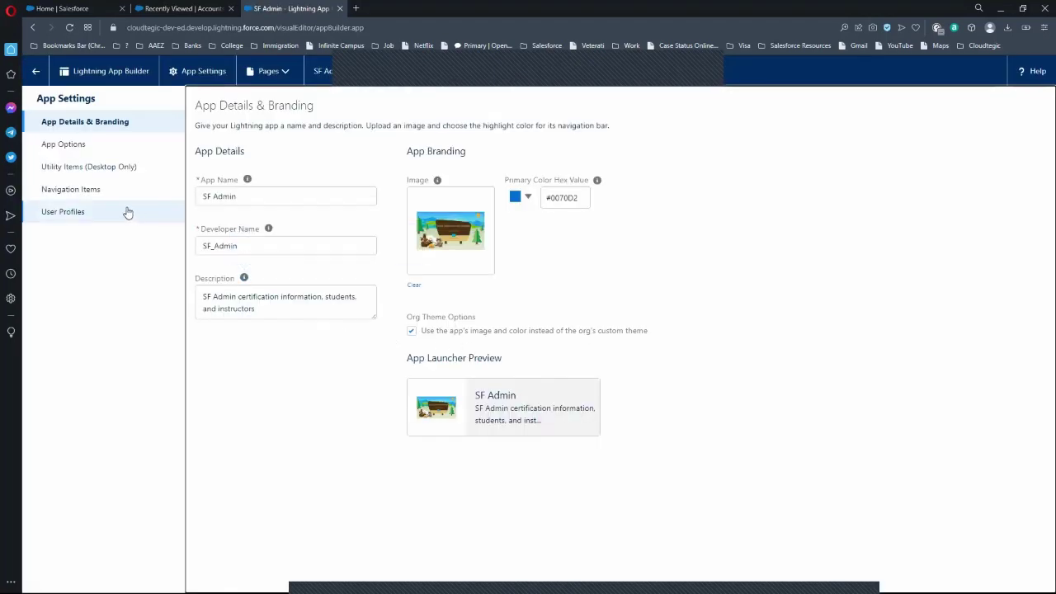
# In the app's navigation items, search for "home" and add the Home item with the pink house icon to the selected items
pyautogui.click(73, 190)
pyautogui.click(247, 192)
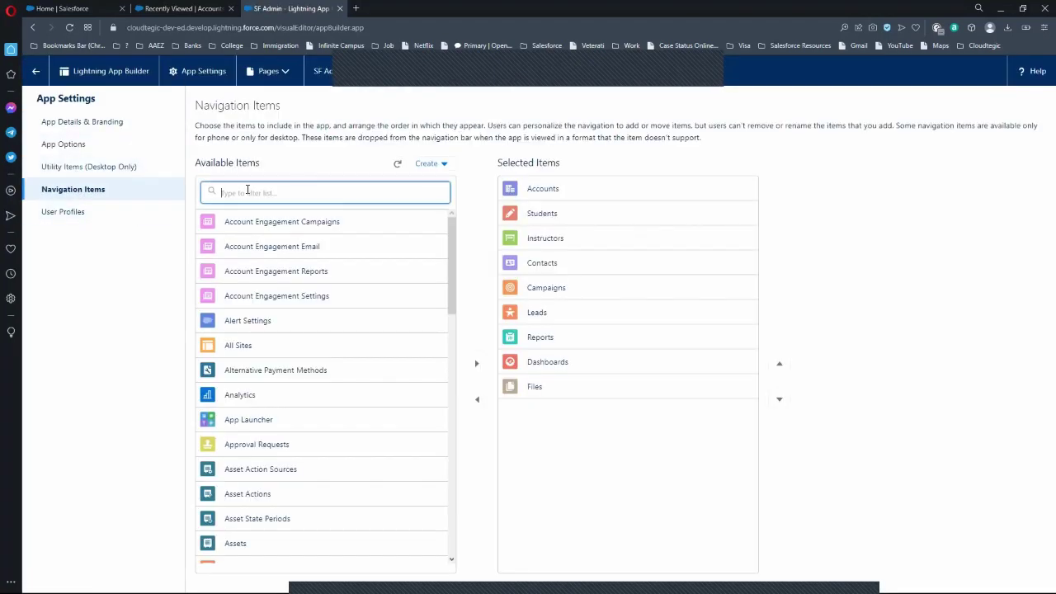
pyautogui.write('home')
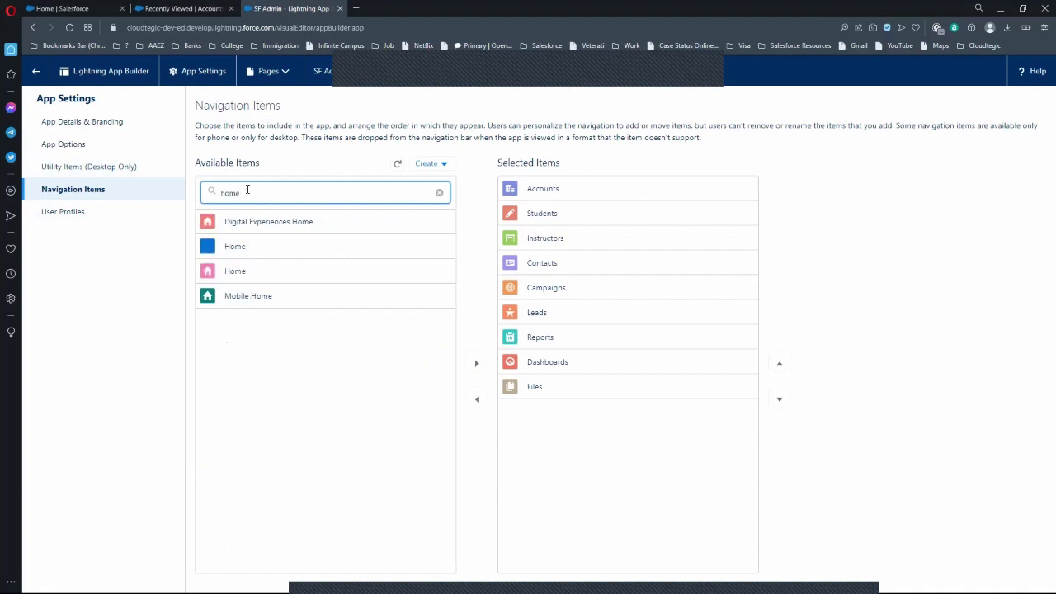
pyautogui.click(269, 273)
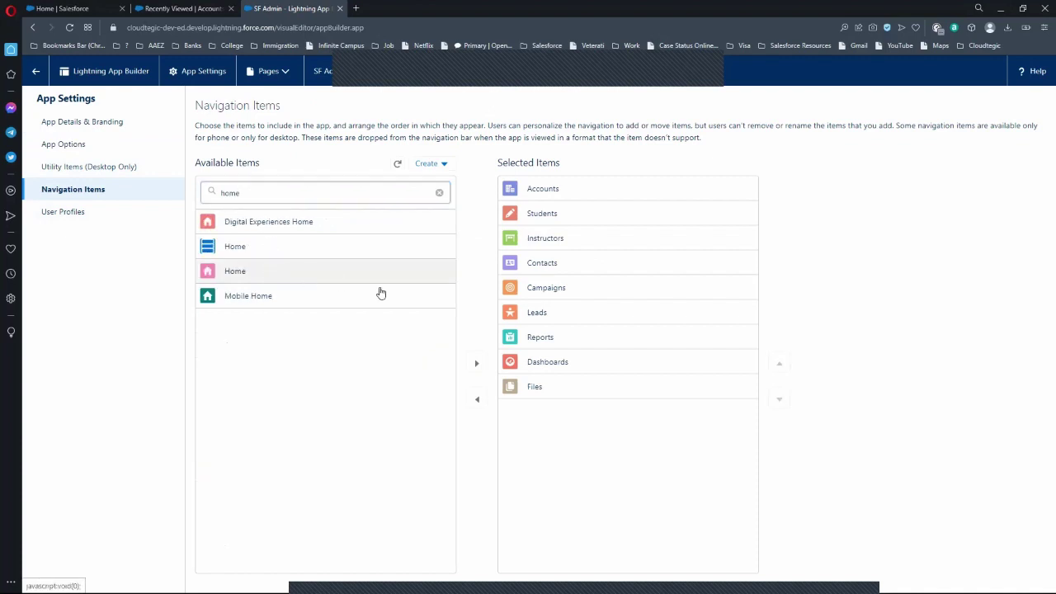
pyautogui.click(478, 365)
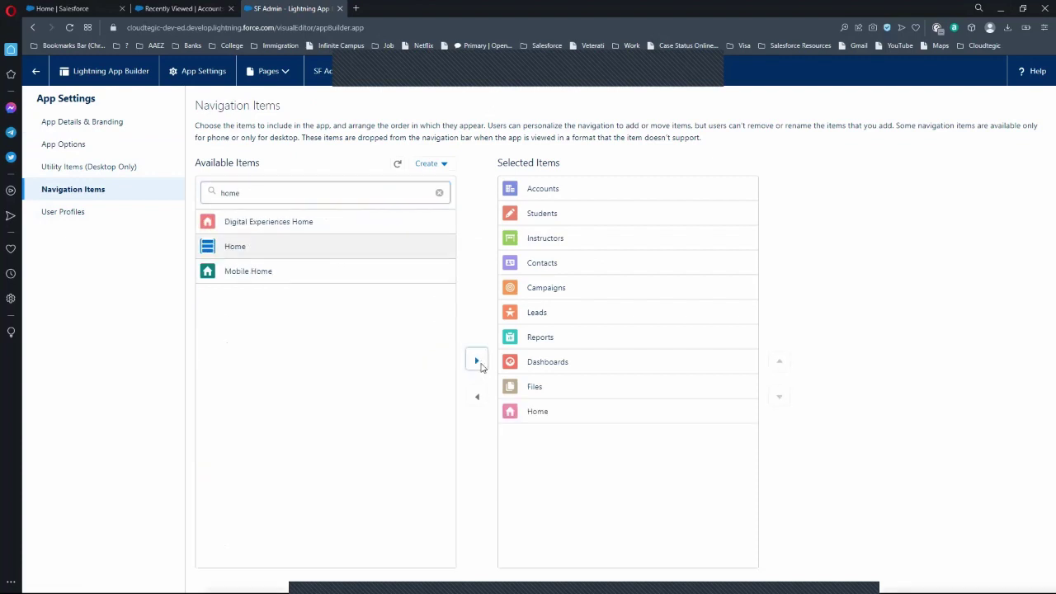
# Move Home to first place in the selected navigation items, above Accounts
pyautogui.click(634, 421)
pyautogui.tripleClick(780, 345)
pyautogui.tripleClick(780, 346)
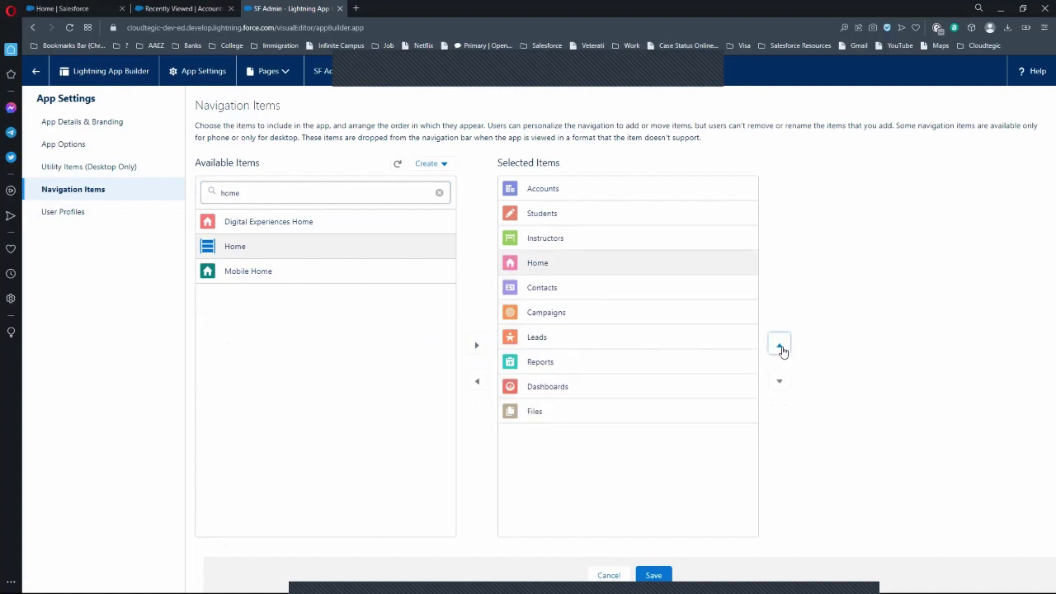
pyautogui.tripleClick(781, 347)
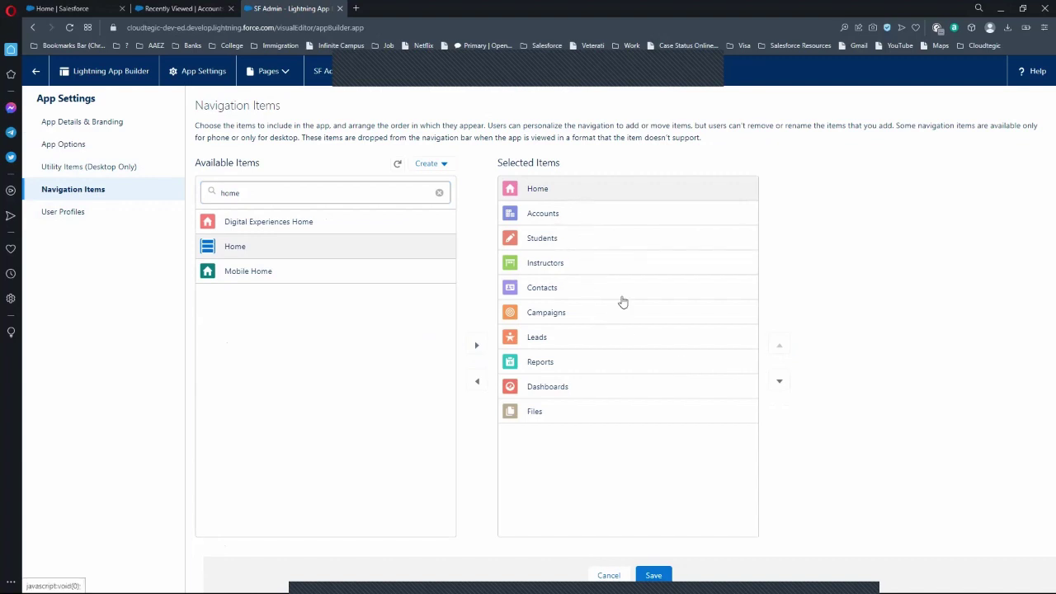
# Move Contacts up in the selected navigation items to directly below Accounts
pyautogui.click(779, 345)
pyautogui.click(779, 345)
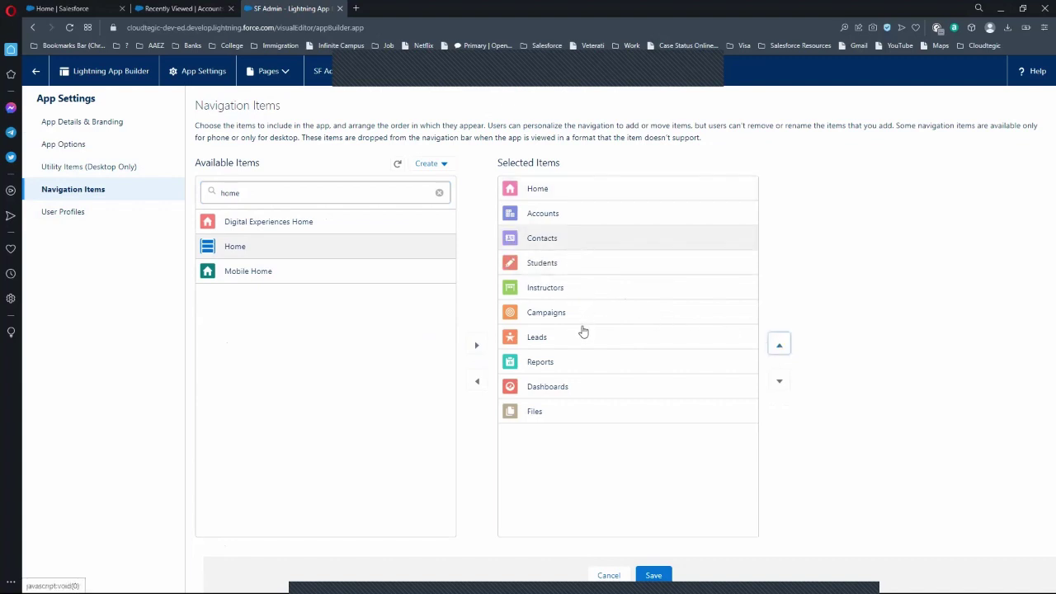
pyautogui.click(656, 347)
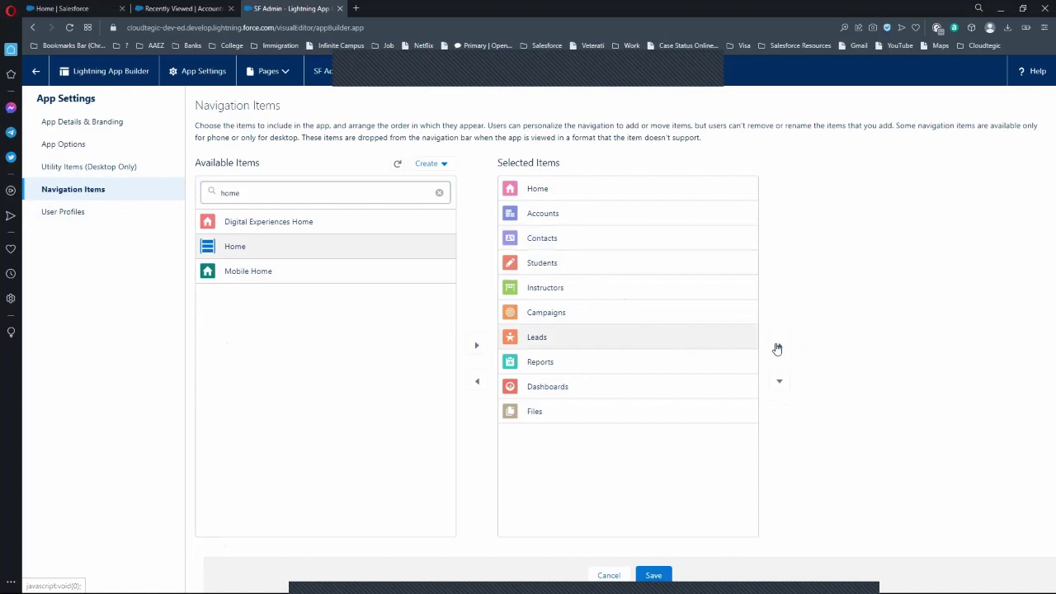
pyautogui.click(779, 347)
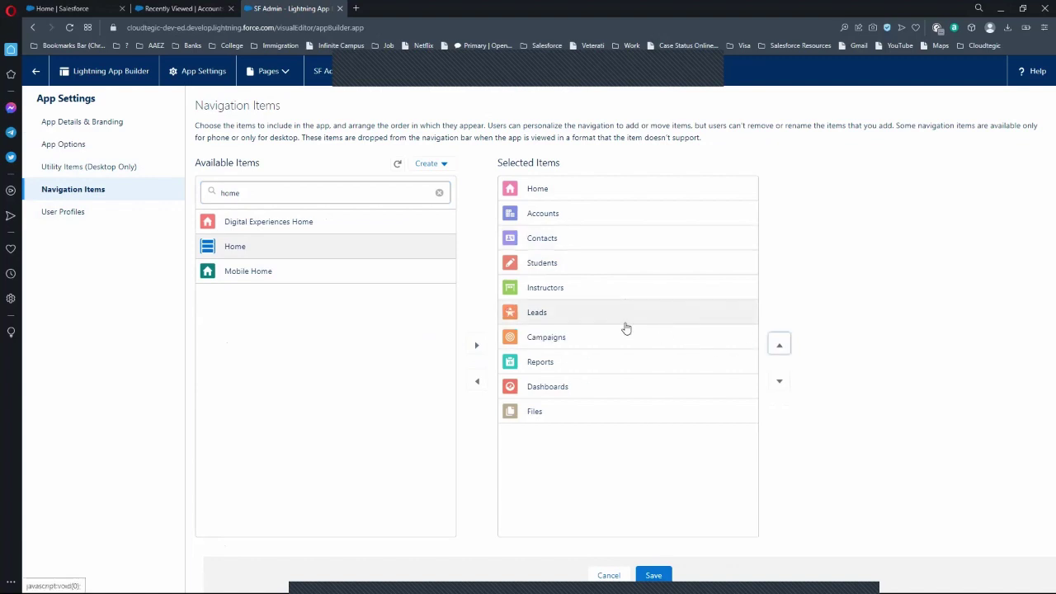
pyautogui.click(648, 336)
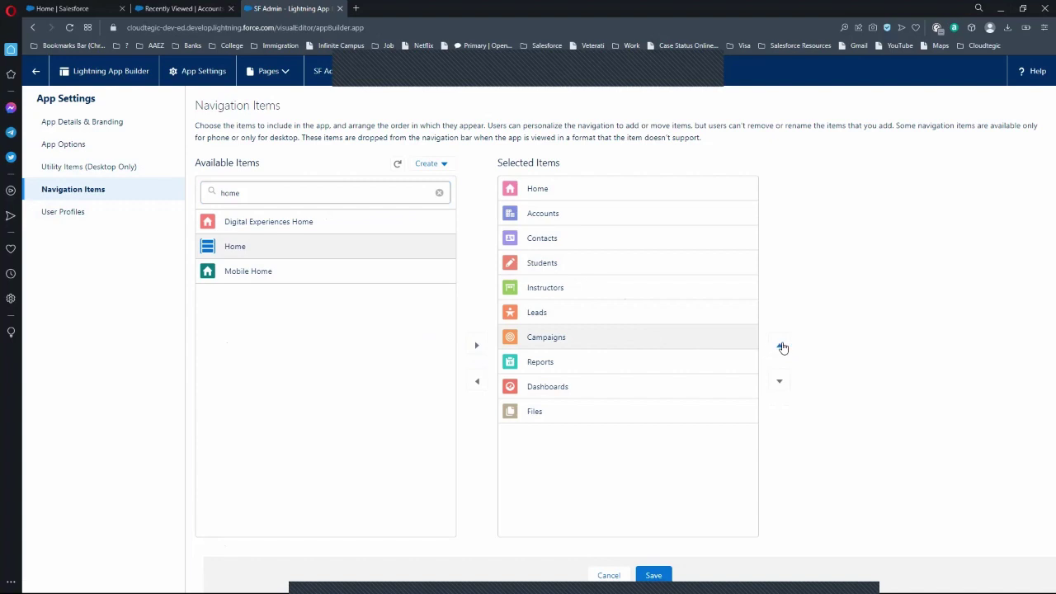
pyautogui.click(780, 346)
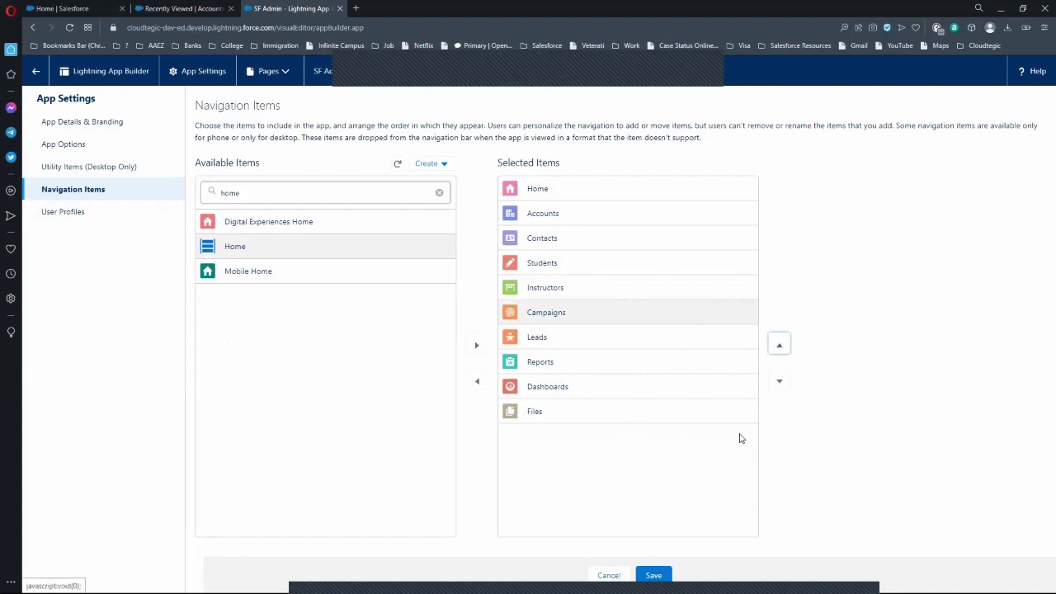
# Save the navigation items, then reload the SF Admin app and open its Home page
pyautogui.click(654, 575)
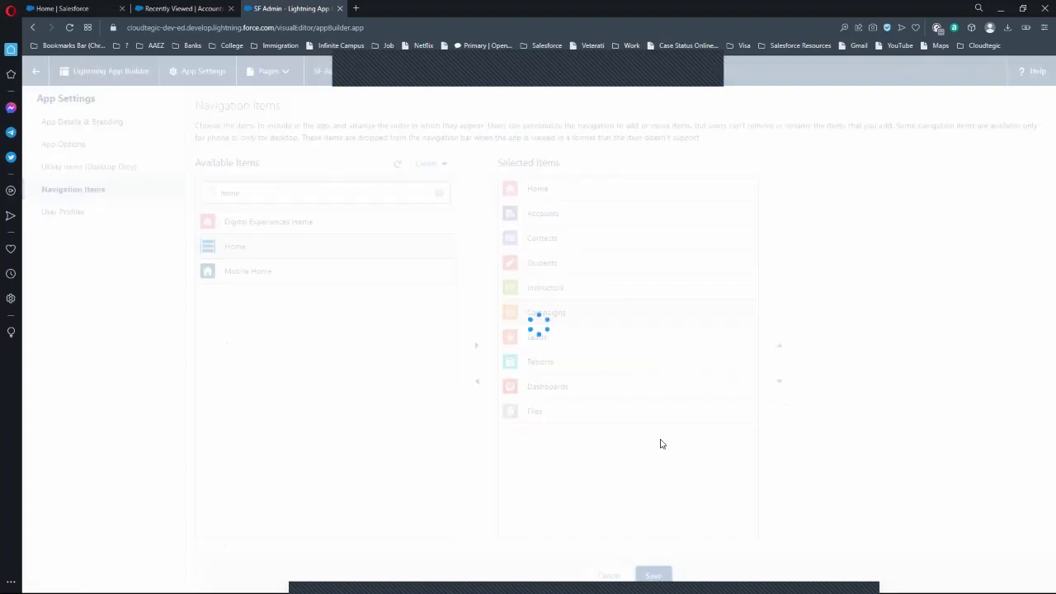
pyautogui.click(150, 11)
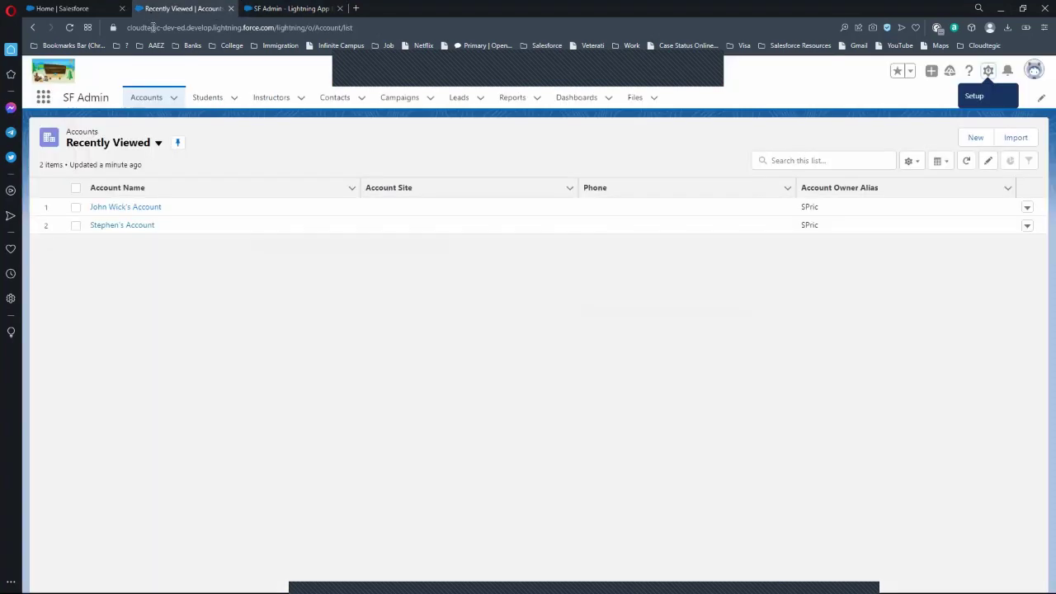
pyautogui.click(69, 28)
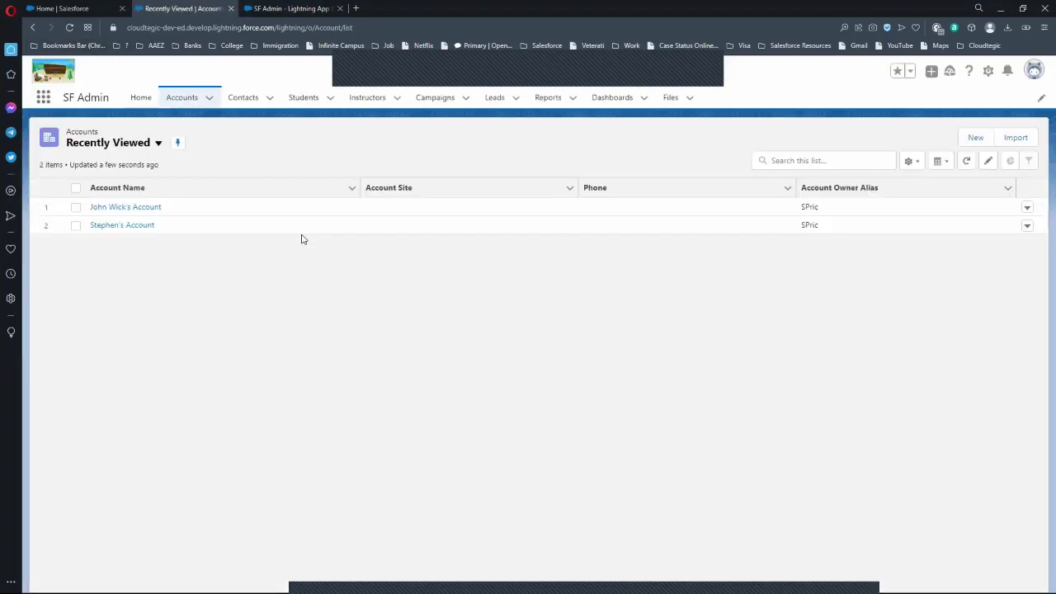
pyautogui.click(149, 100)
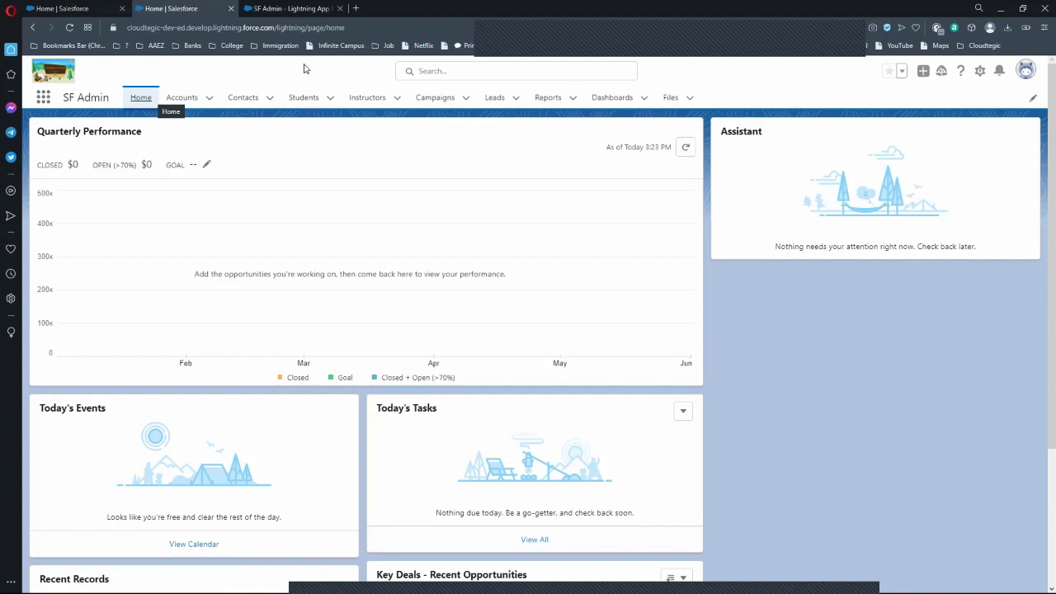
# Return to the Setup browser tab and open the Object Manager
pyautogui.click(289, 9)
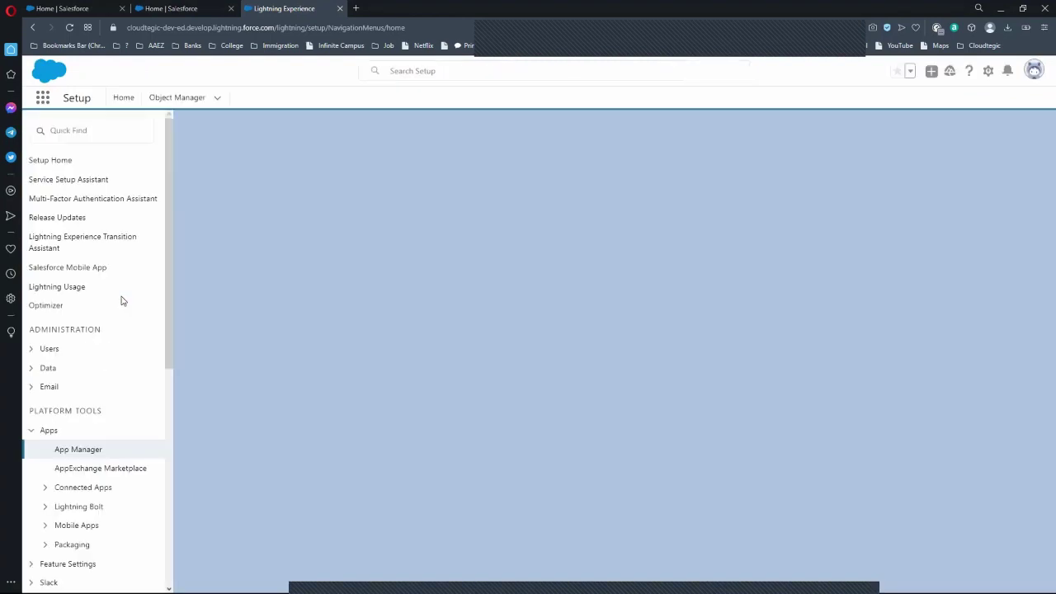
pyautogui.click(170, 99)
# Switch to the SF Admin app and view the first record in the Students list
pyautogui.click(175, 9)
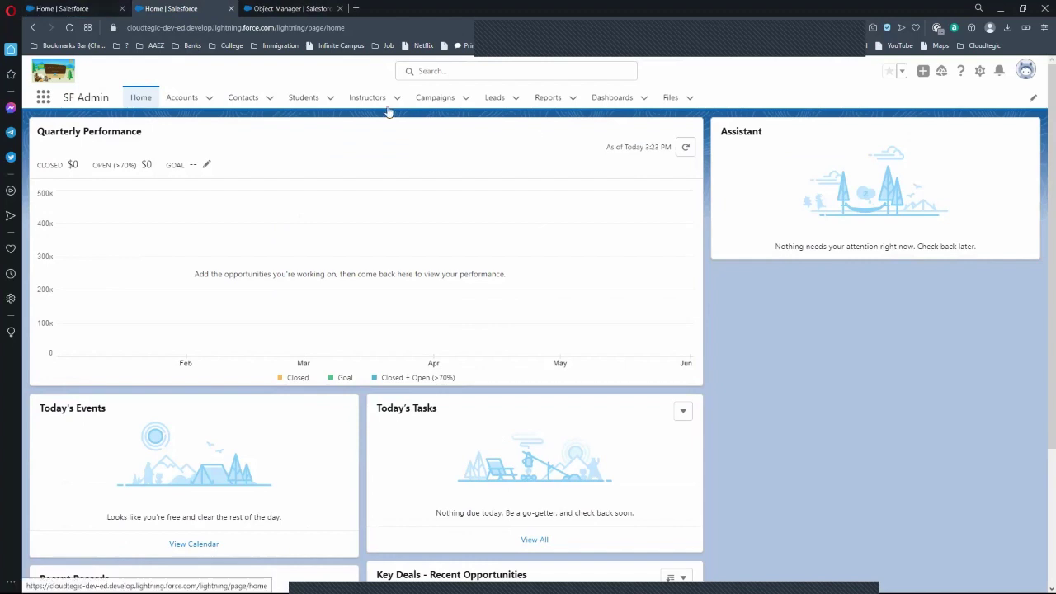
pyautogui.click(304, 98)
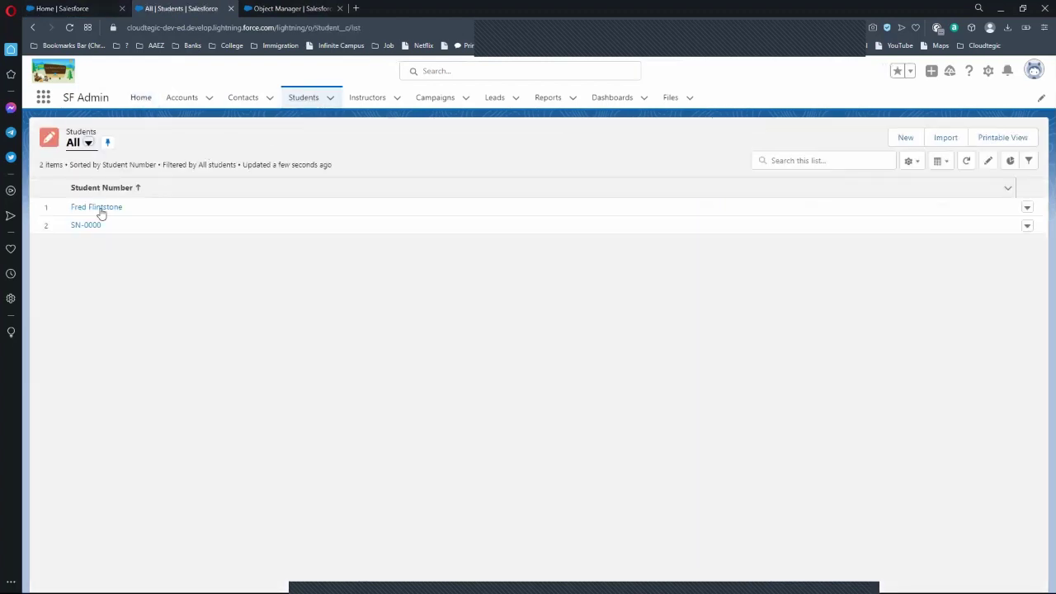
pyautogui.click(103, 208)
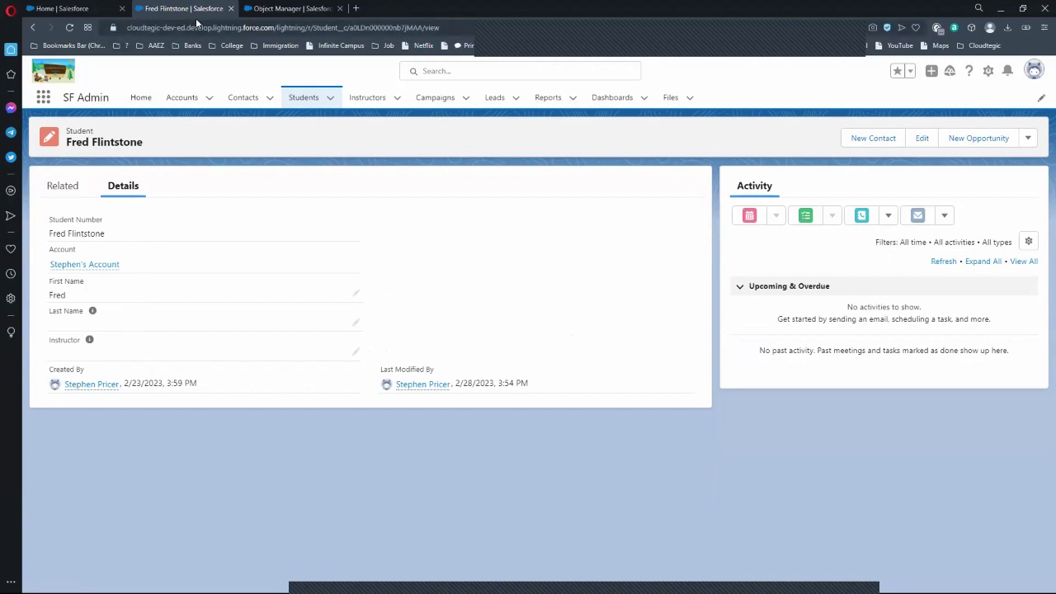
# Back in Object Manager, search for "student" and open the Student object's Fields & Relationships
pyautogui.click(267, 10)
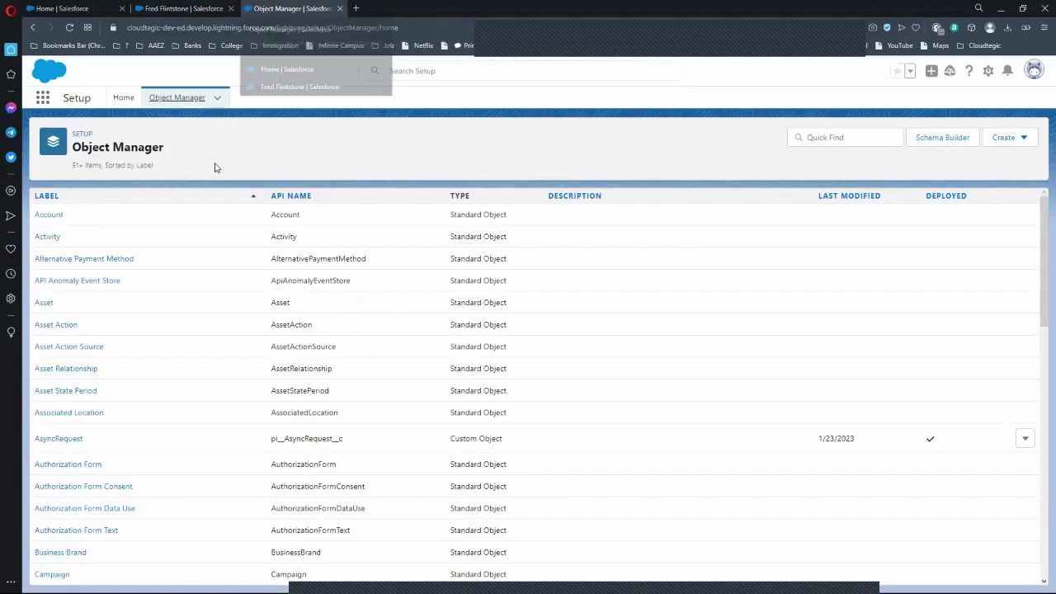
pyautogui.click(834, 137)
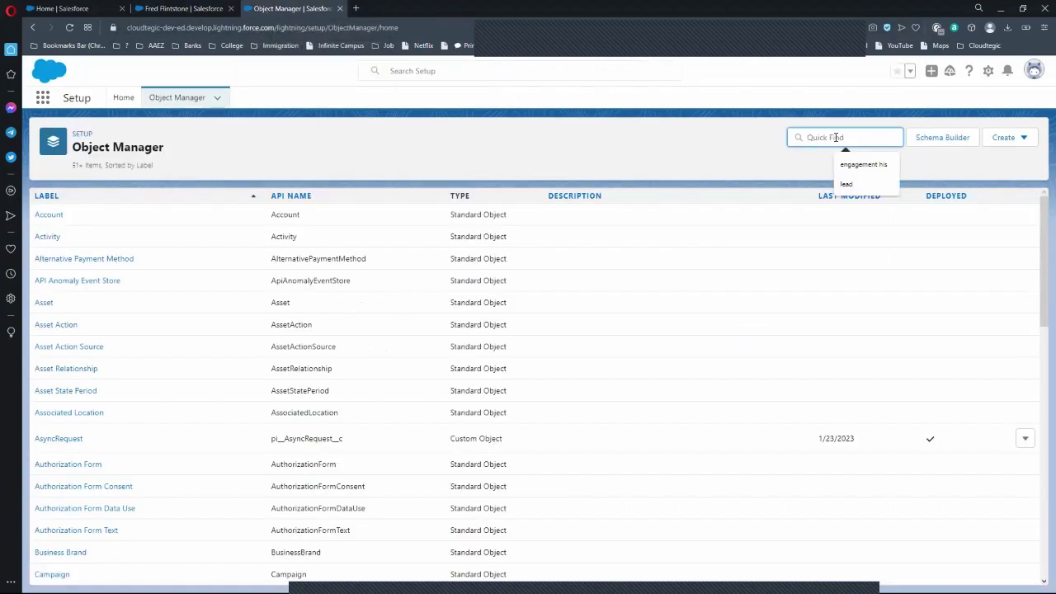
pyautogui.write('student')
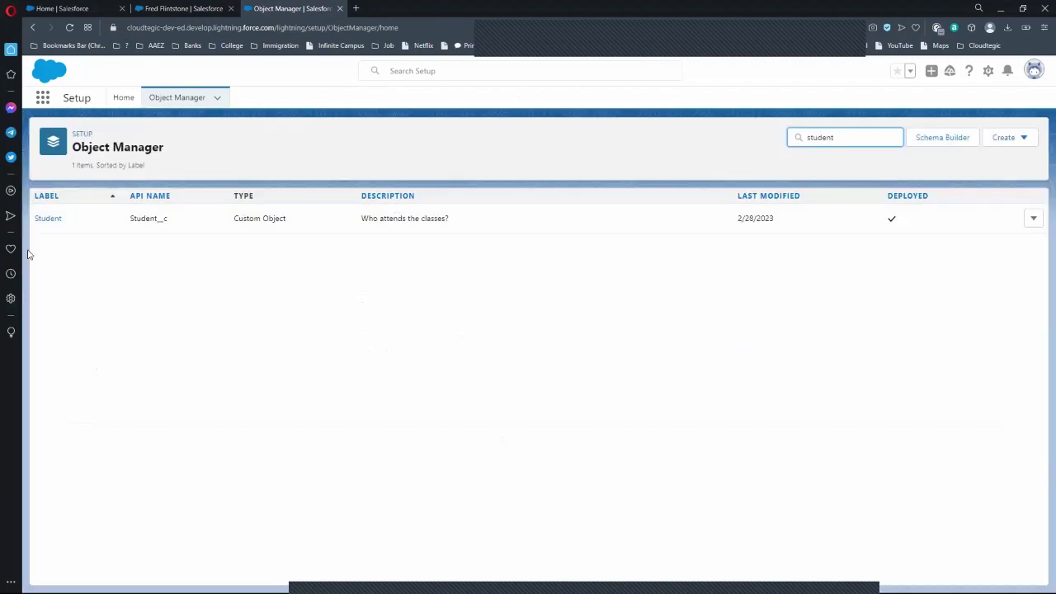
pyautogui.click(37, 221)
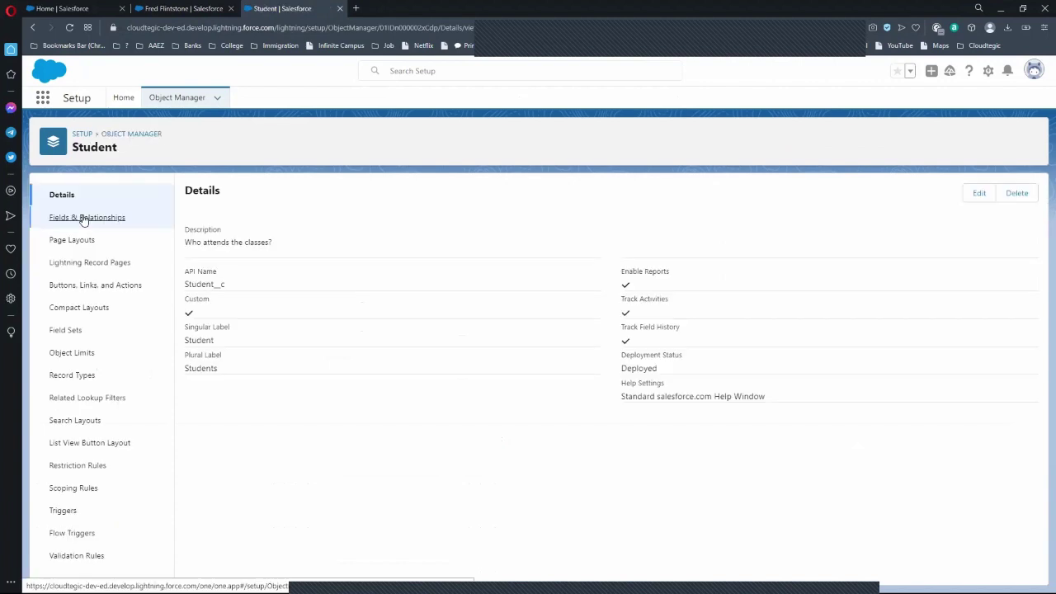
pyautogui.click(86, 218)
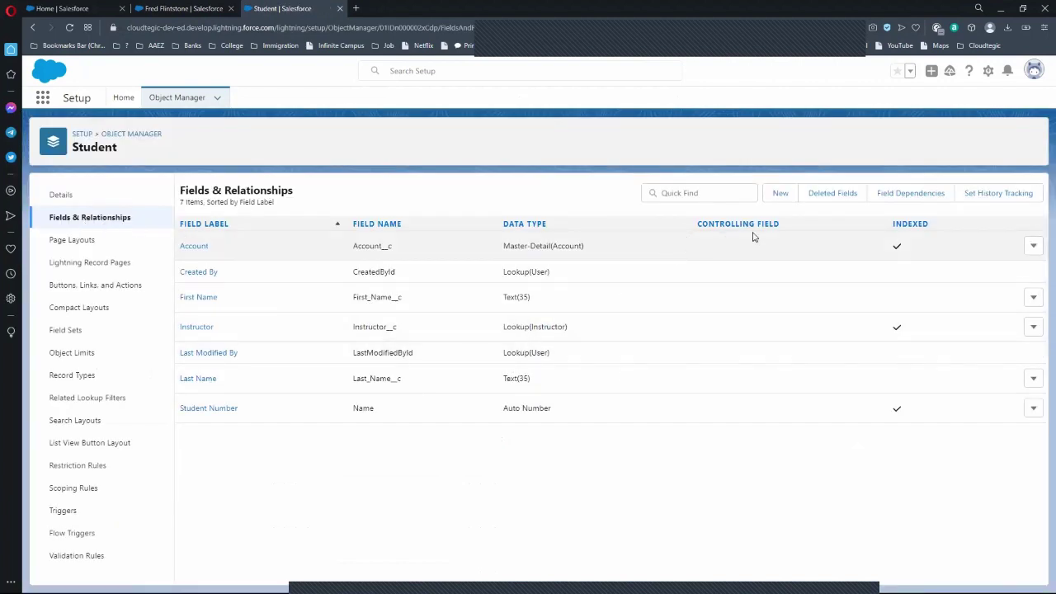
# Start a new custom field on the Student object with the Number data type and proceed to its details
pyautogui.click(780, 194)
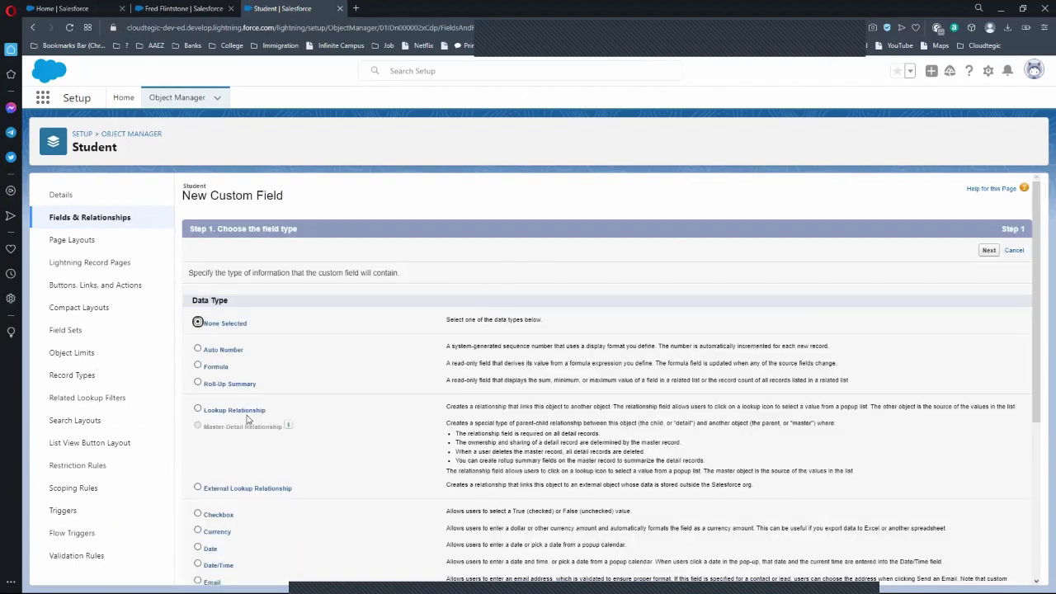
pyautogui.scroll(-2, 246, 419)
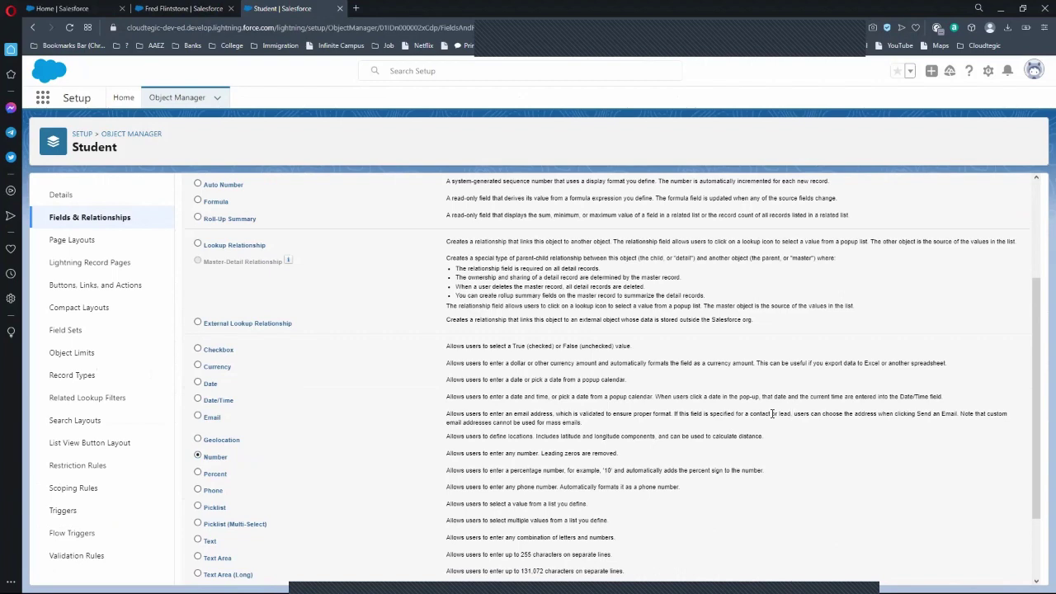
pyautogui.scroll(2, 773, 414)
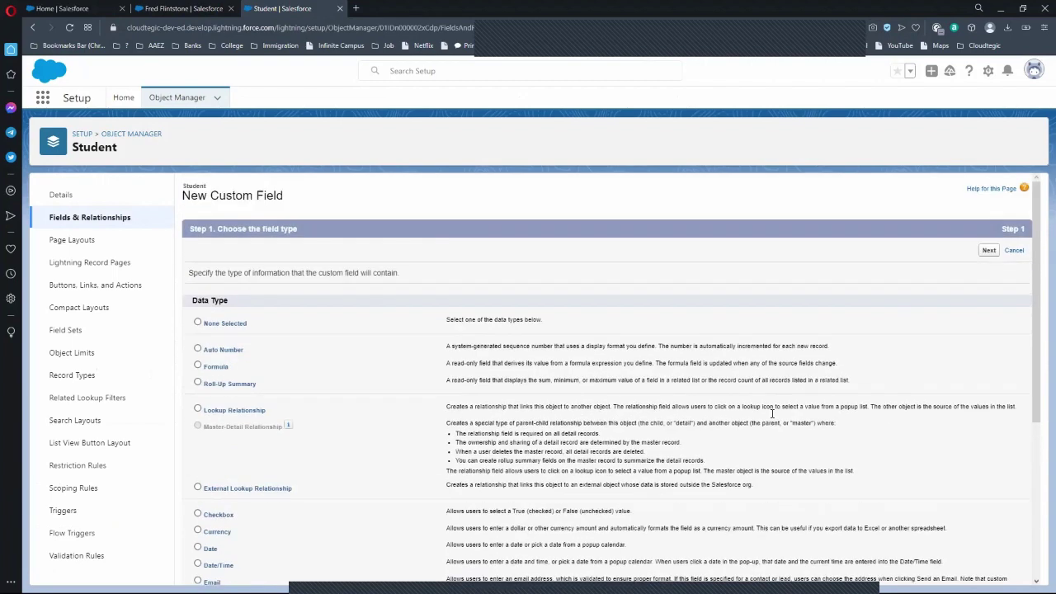
pyautogui.click(989, 250)
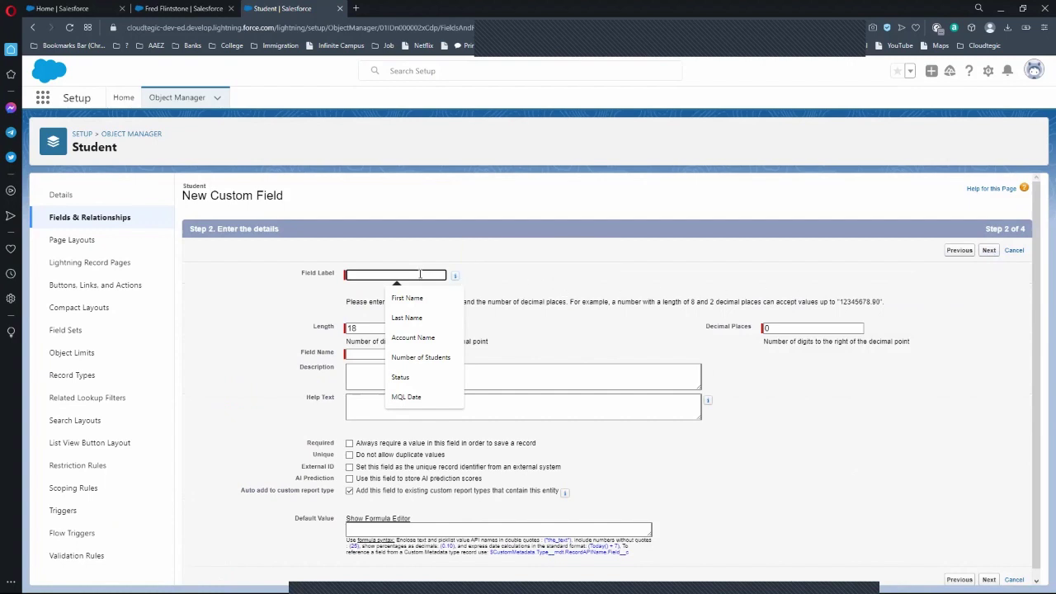
# Label the new number field Age and set its length to 3 digits
pyautogui.write('Age')
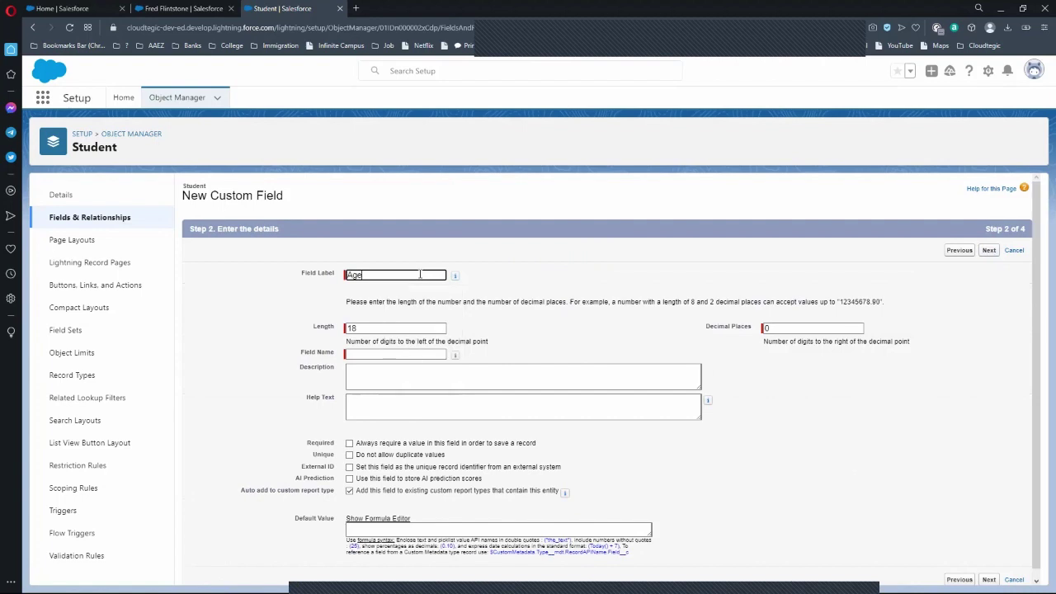
pyautogui.click(495, 277)
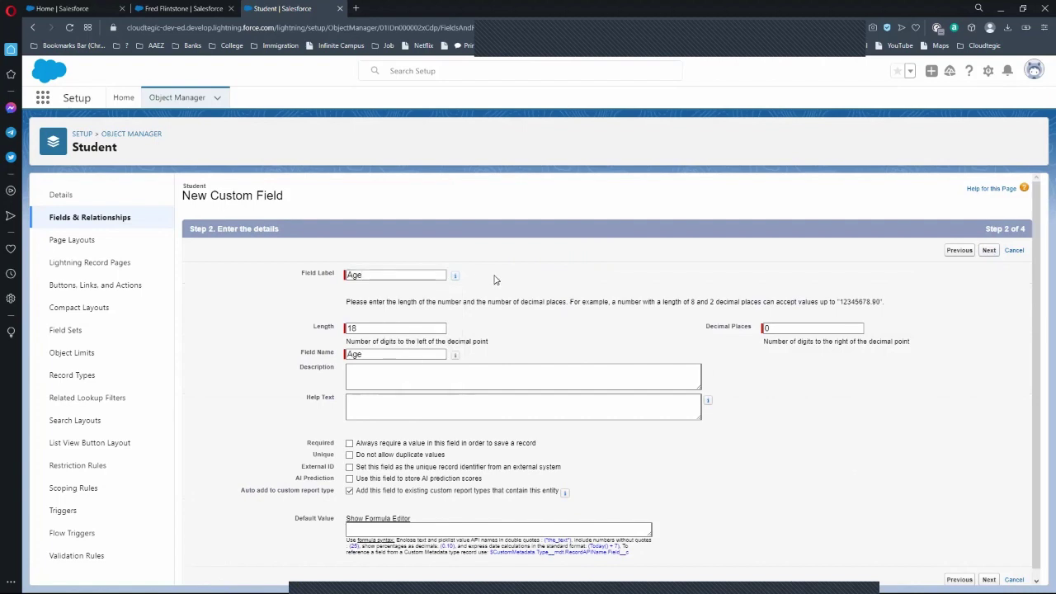
pyautogui.click(419, 332)
pyautogui.press('BackSpace')
pyautogui.press('BackSpace')
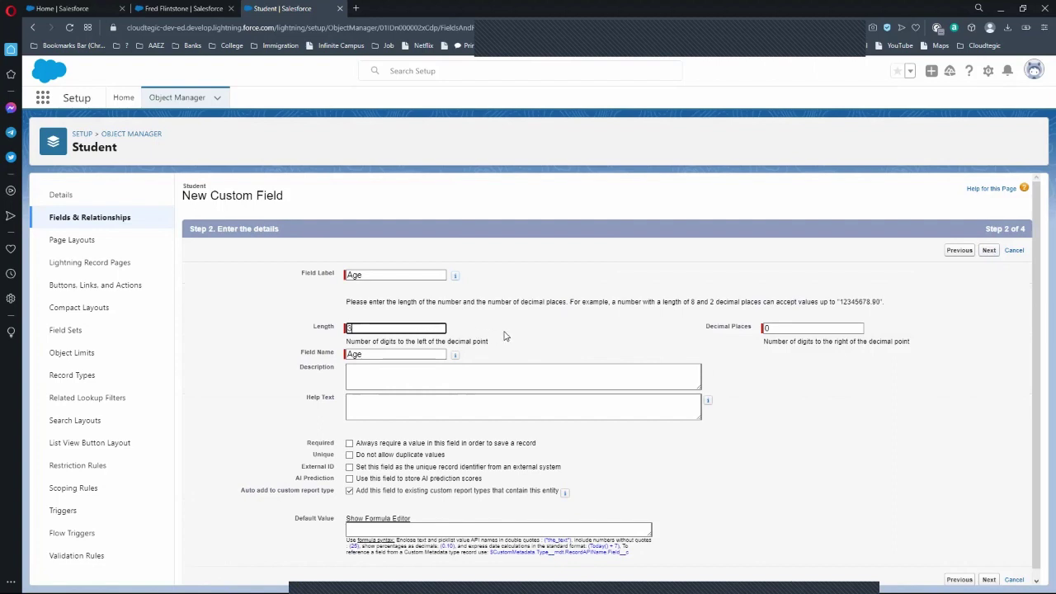
# Enter "What is the age of the student?" as the Age field's description and copy it into the help text
pyautogui.click(490, 373)
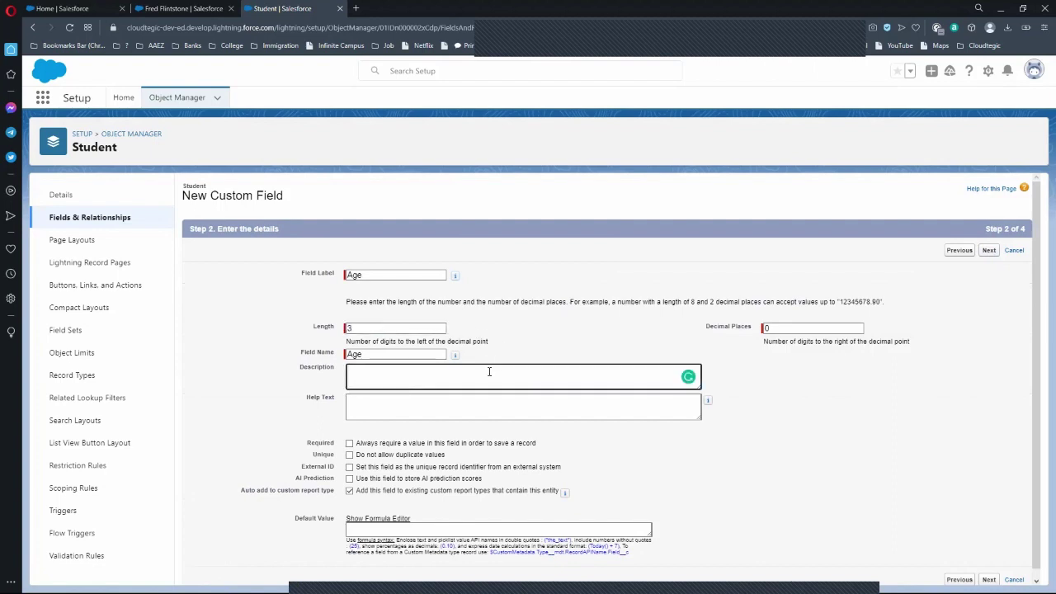
pyautogui.write('What is the age of the student?')
pyautogui.hotkey('ctrl', 'a')
pyautogui.hotkey('ctrl', 'c')
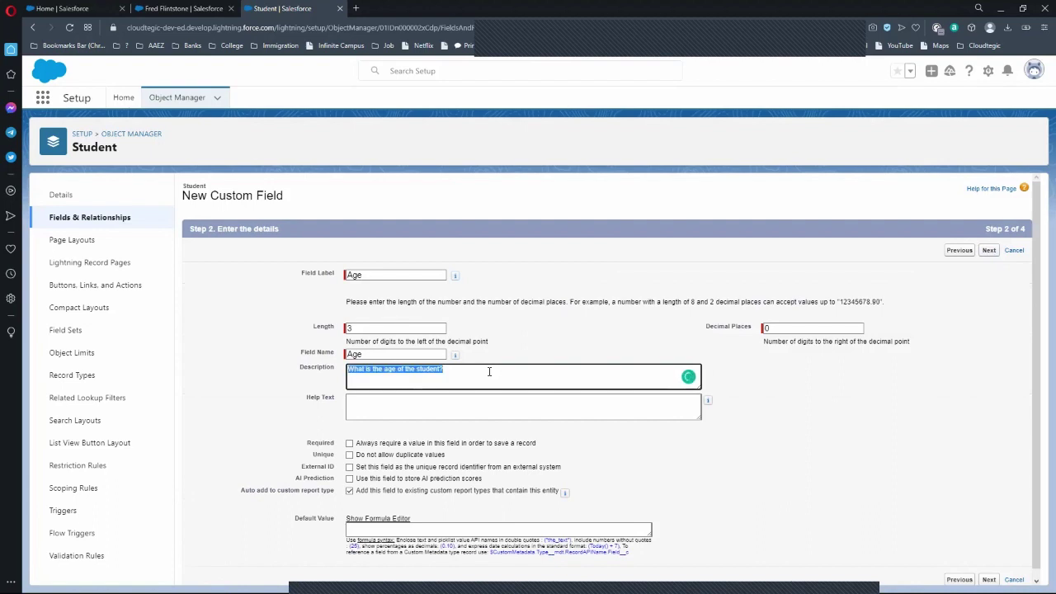
pyautogui.press('Tab')
pyautogui.hotkey('ctrl', 'v')
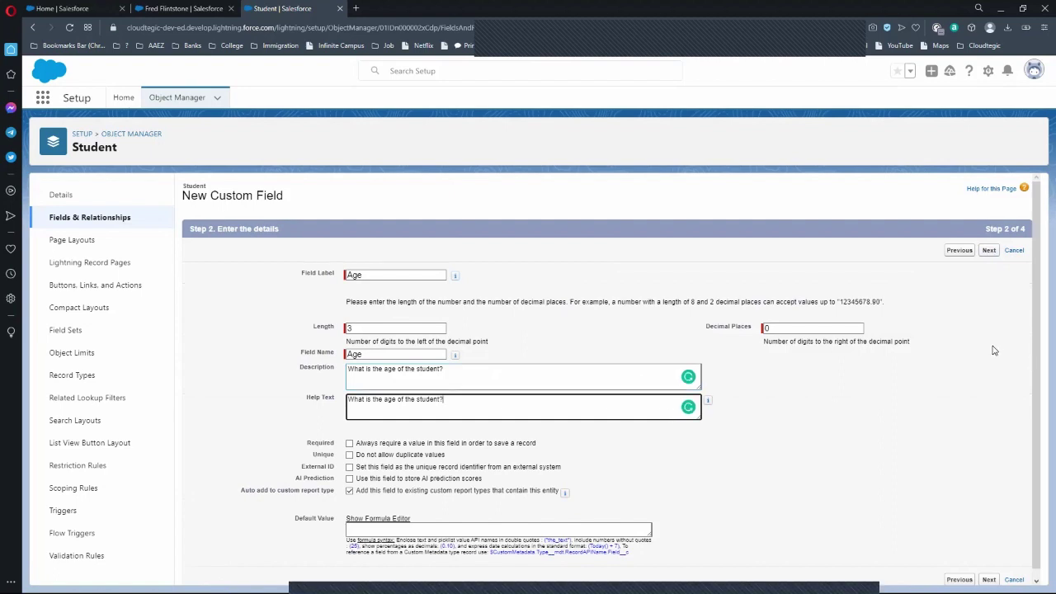
# Proceed through the Age field's field-level security and save the field with the Student Layout included
pyautogui.scroll(-1, 978, 369)
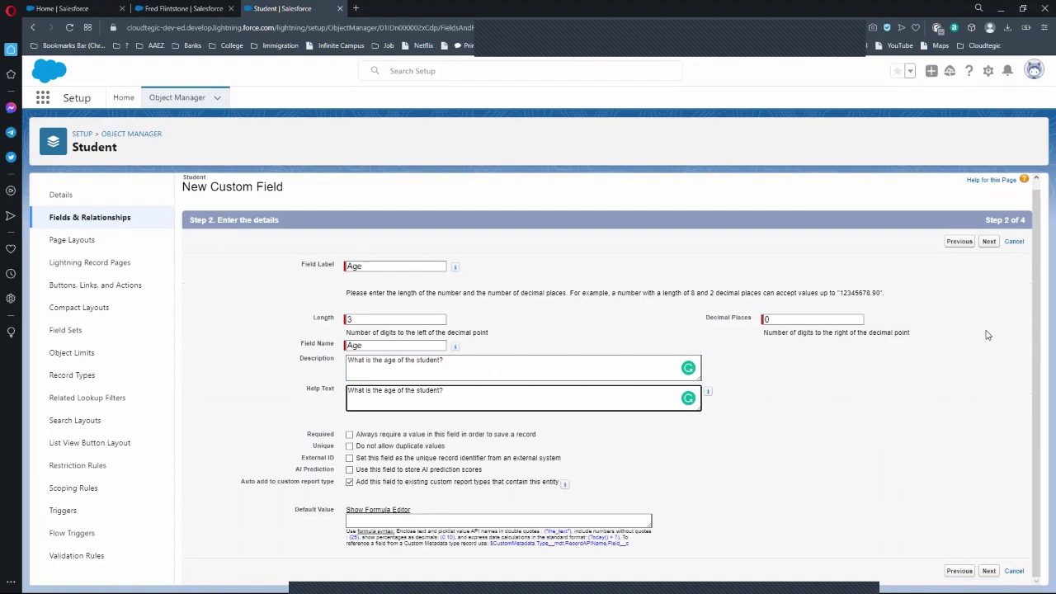
pyautogui.click(990, 243)
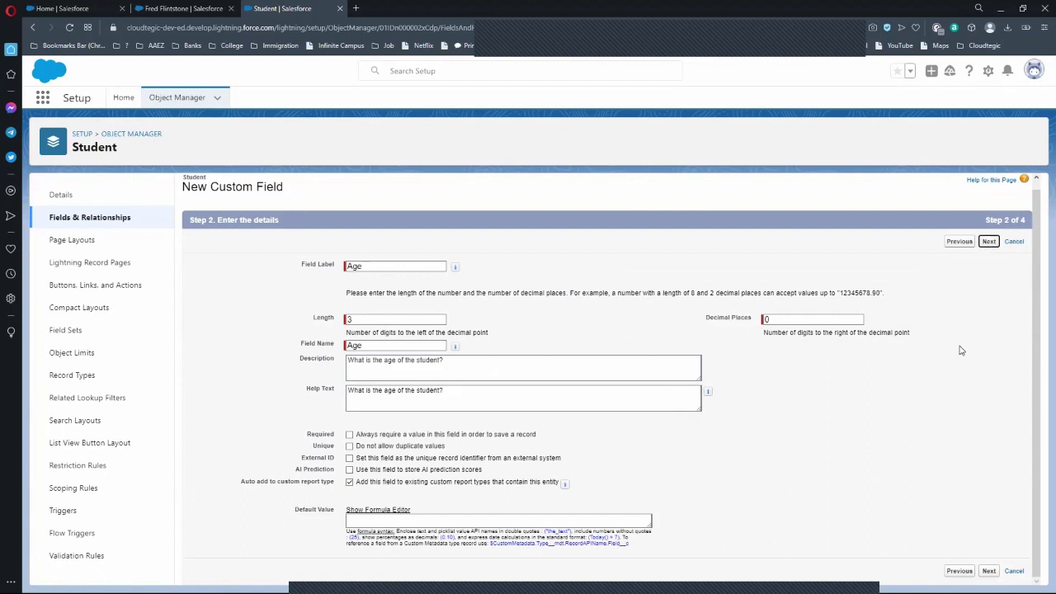
pyautogui.press('Return')
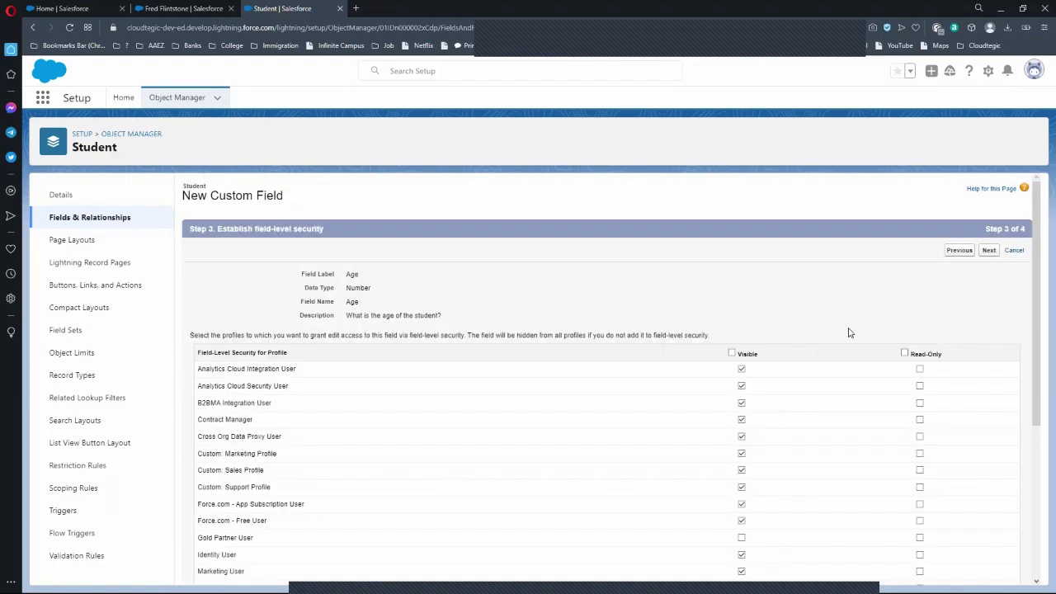
pyautogui.click(731, 353)
pyautogui.click(732, 353)
pyautogui.click(989, 250)
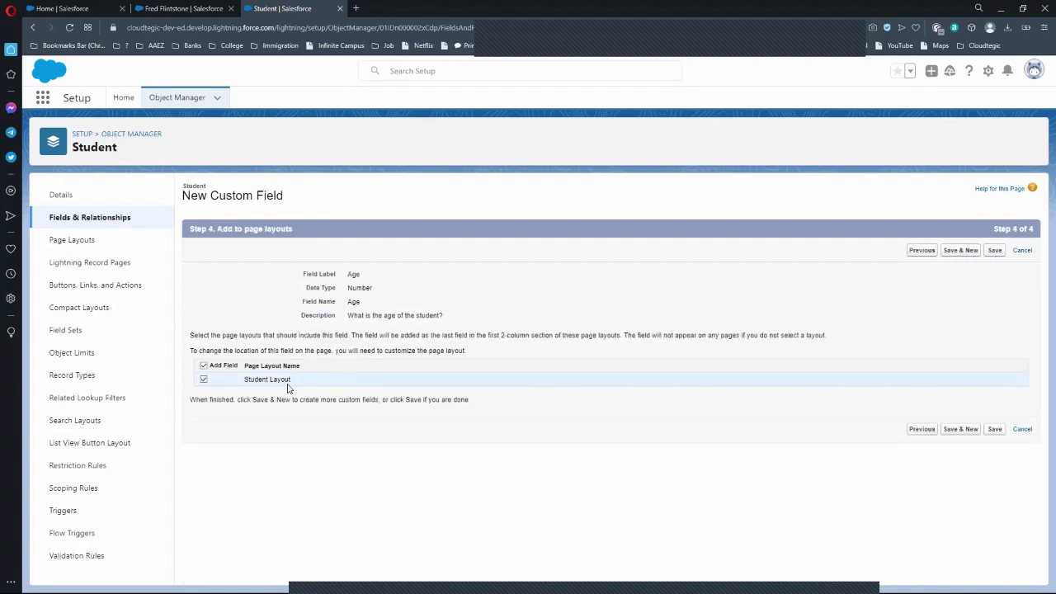
pyautogui.click(996, 429)
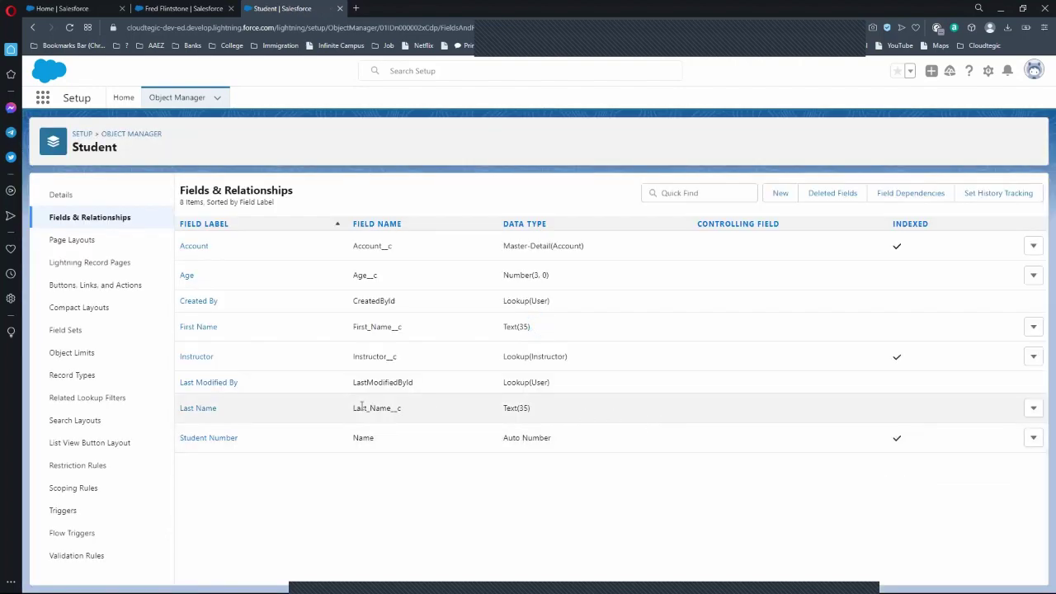
# Start another custom field on the Student object with the Picklist data type and proceed to its details
pyautogui.click(776, 195)
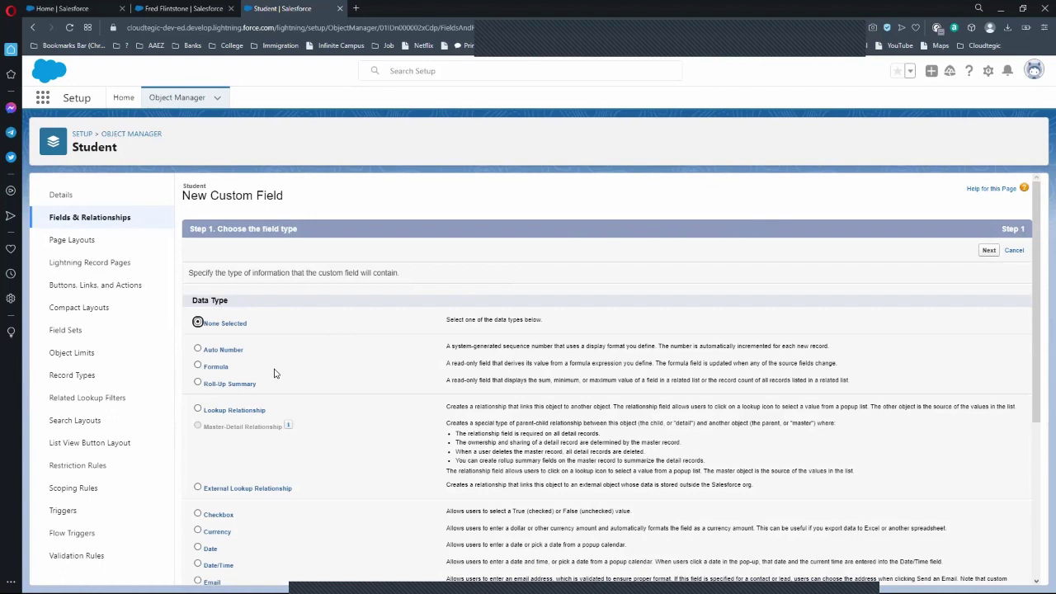
pyautogui.scroll(-3, 250, 376)
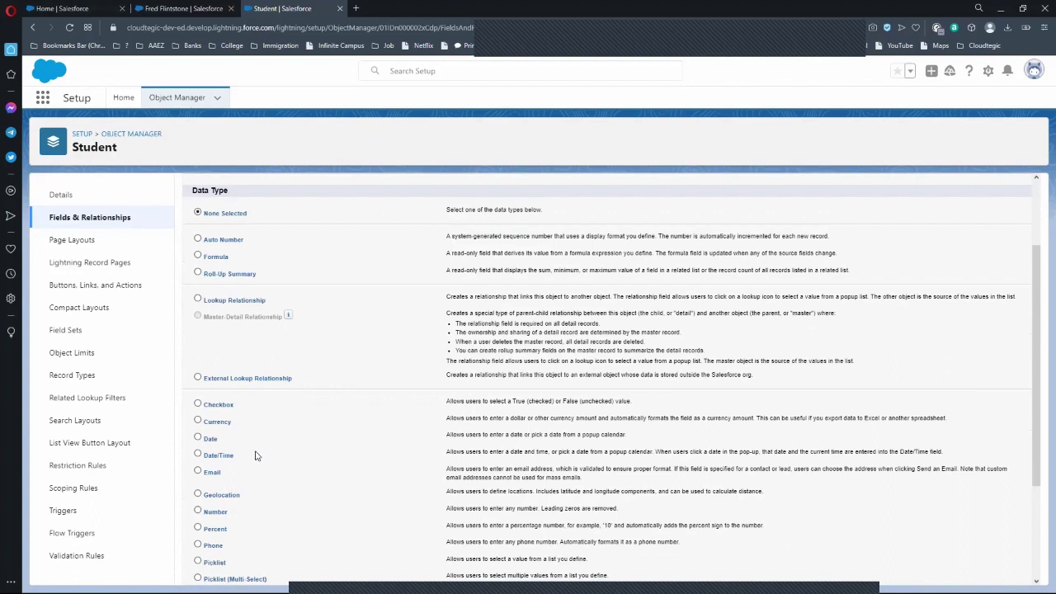
pyautogui.scroll(-1, 255, 451)
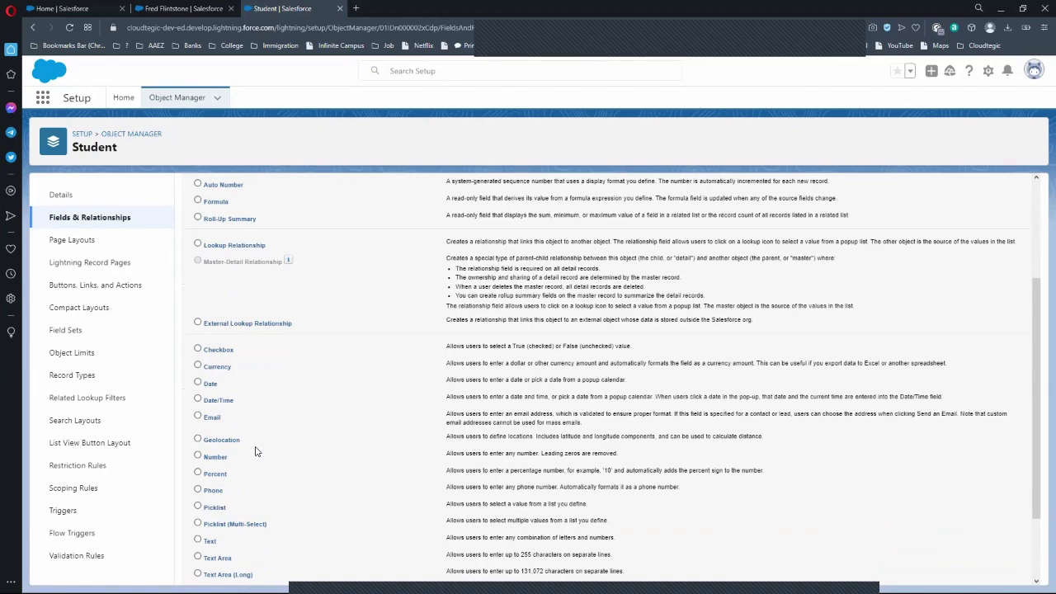
pyautogui.click(202, 508)
pyautogui.scroll(-2, 784, 450)
pyautogui.click(989, 571)
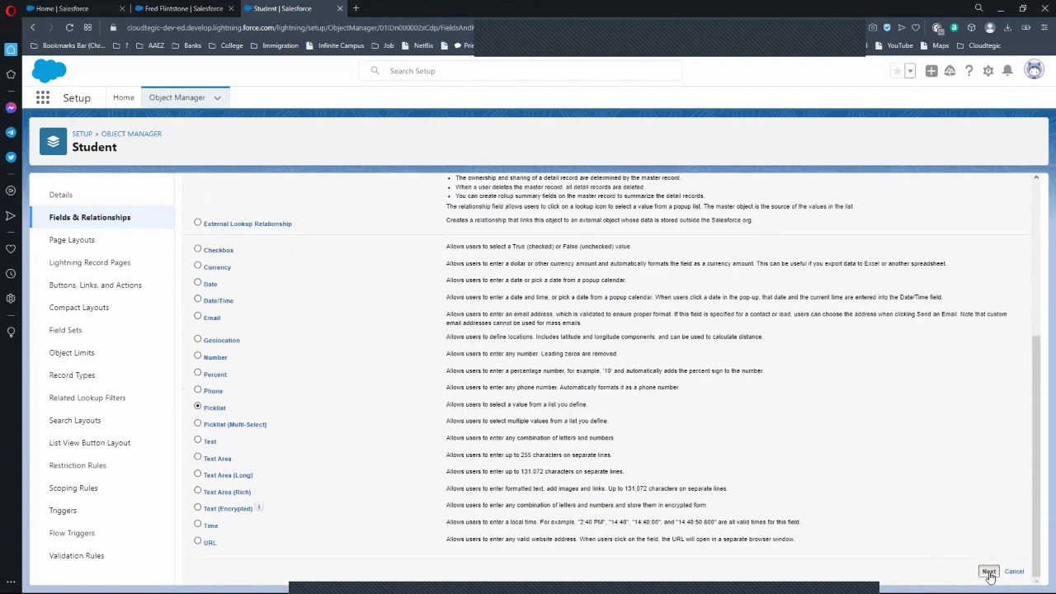
# Label the picklist field Over/Under 18 and enter its own values, Over 18 and Under 18, on separate lines
pyautogui.click(373, 274)
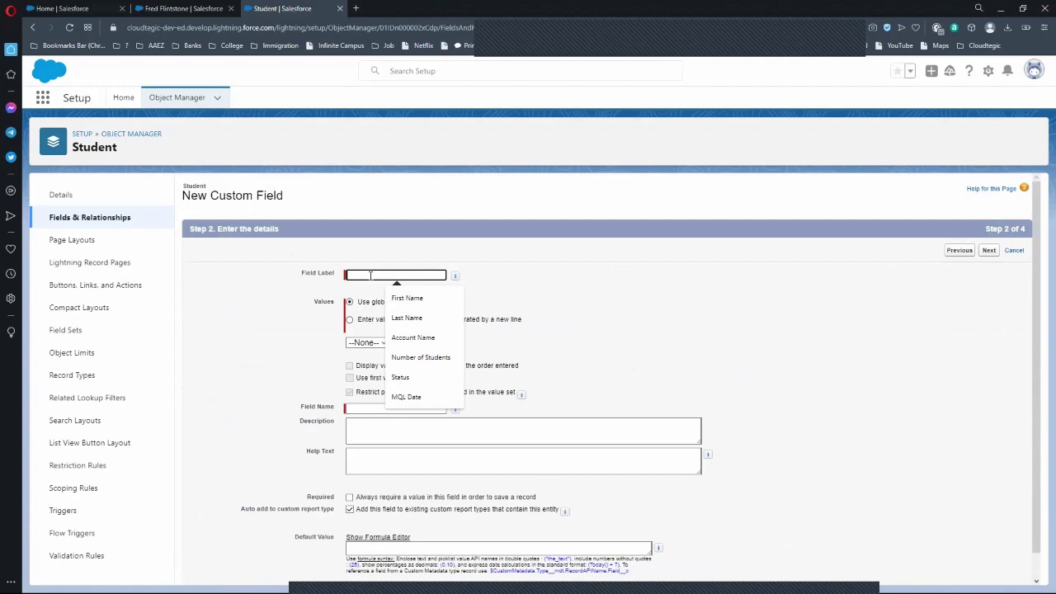
pyautogui.write('Over/')
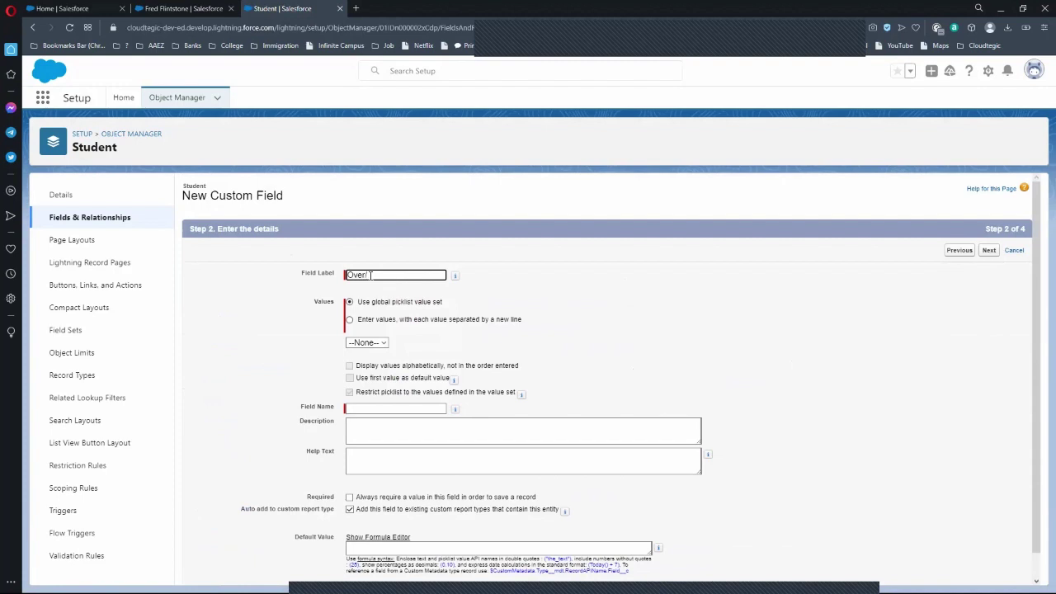
pyautogui.write('Under 18')
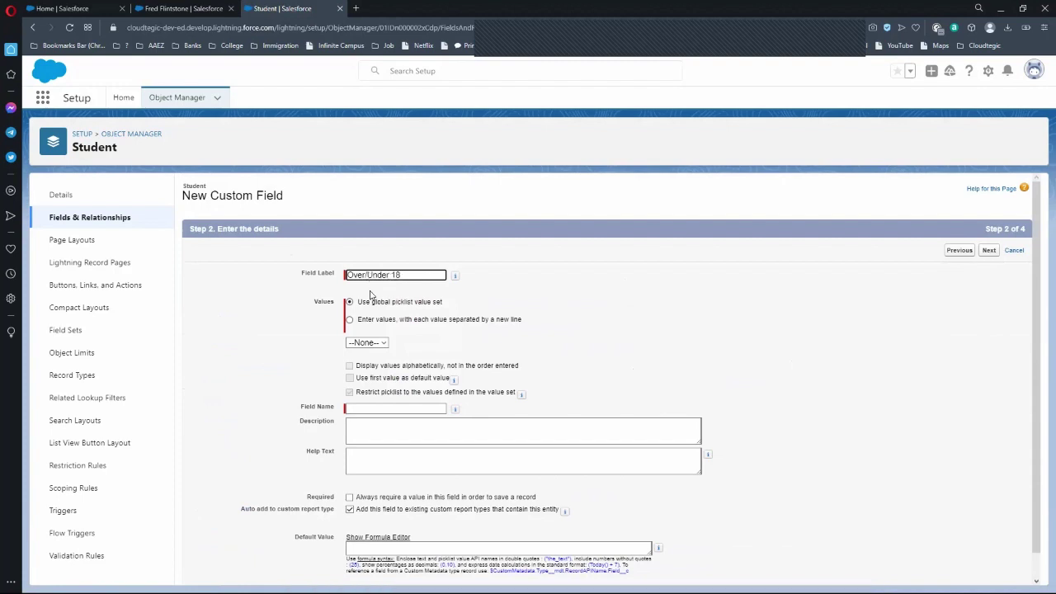
pyautogui.click(350, 319)
pyautogui.click(380, 357)
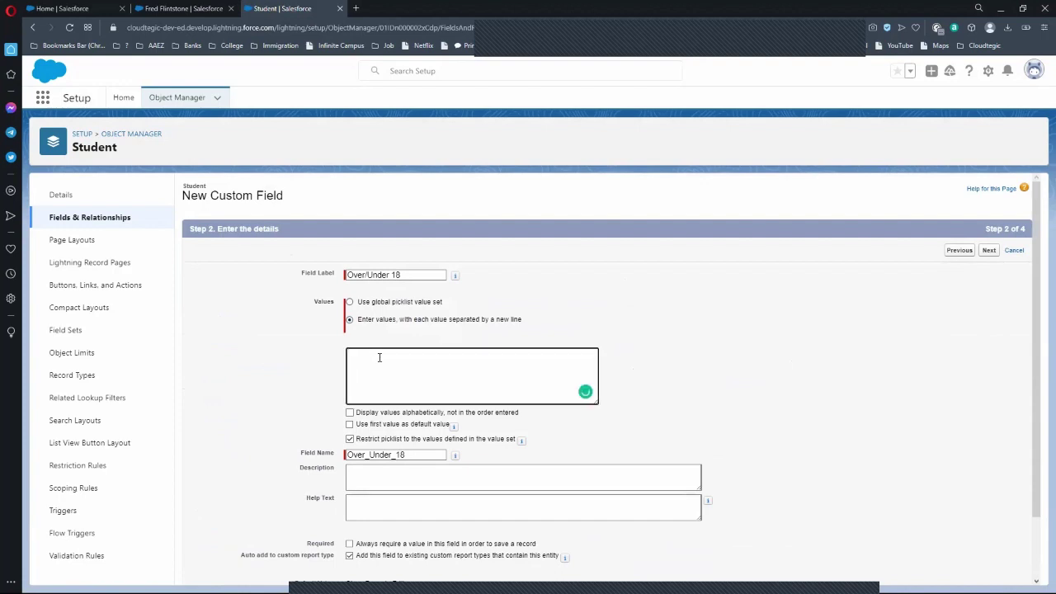
pyautogui.write('Over 18')
pyautogui.press('Return')
pyautogui.write('Under 18')
# Describe the picklist field as "Is the student over/ under 18"
pyautogui.scroll(-1, 410, 402)
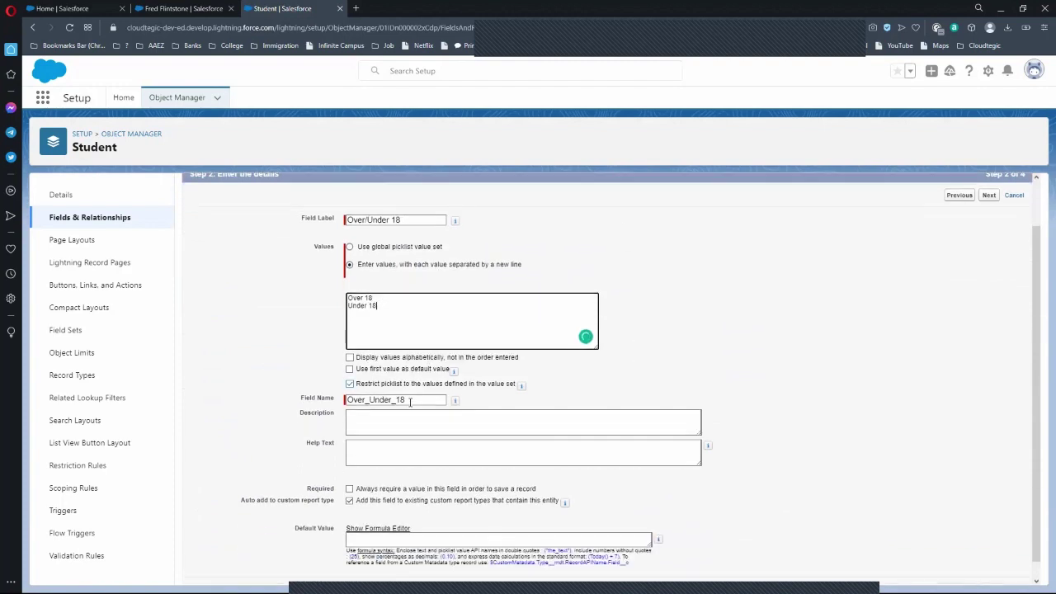
pyautogui.click(413, 424)
pyautogui.write('IS')
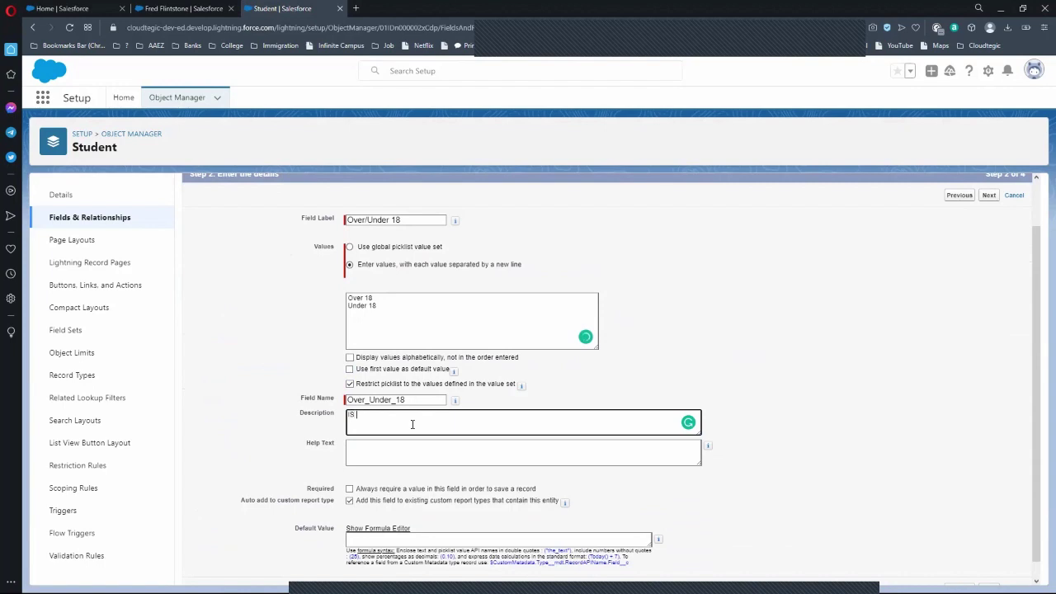
pyautogui.press('BackSpace')
pyautogui.press('BackSpace')
pyautogui.write('s the student over / under')
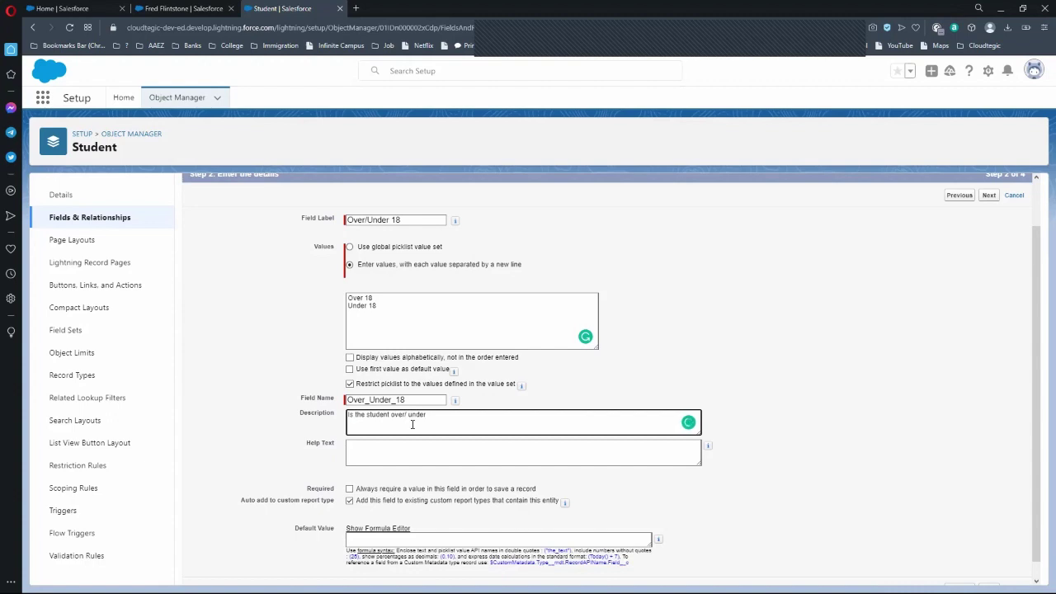
pyautogui.write(' 18')
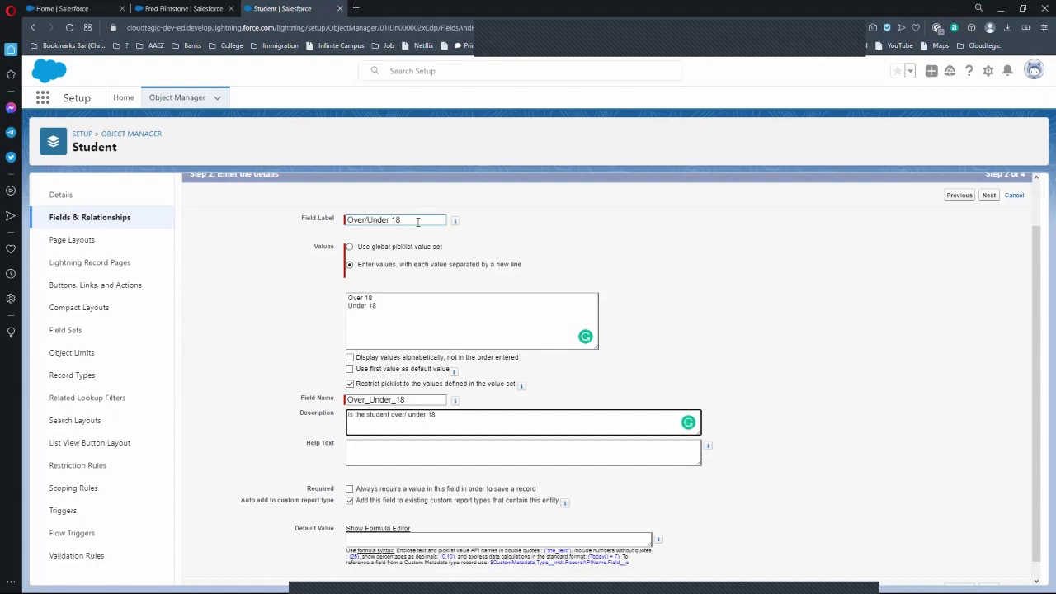
# Replace the first picklist value, Over 18, with "18 & Over"
pyautogui.click(385, 301)
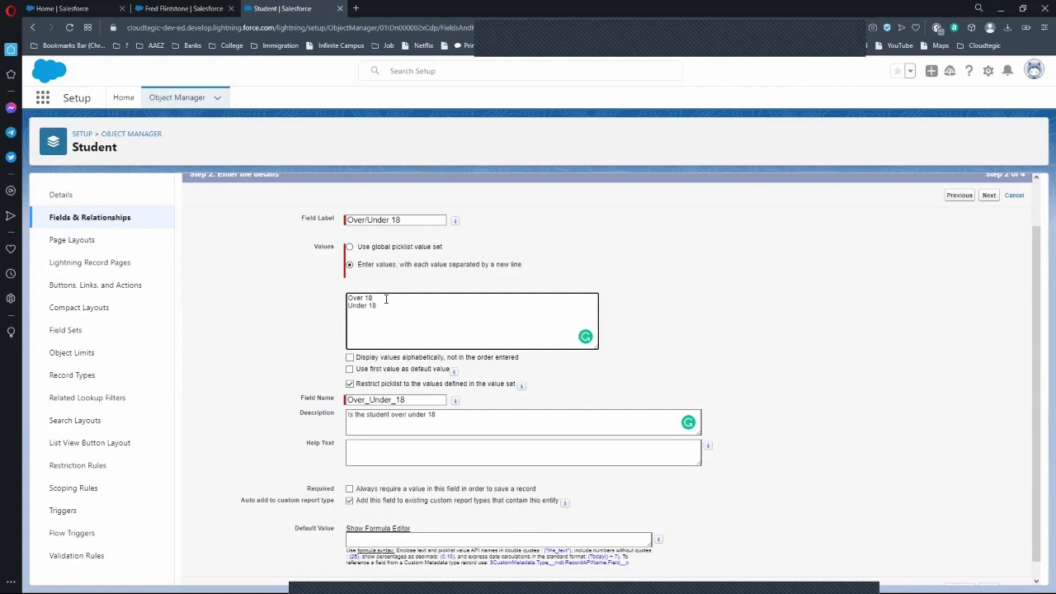
pyautogui.press('BackSpace')
pyautogui.press('BackSpace')
pyautogui.press('BackSpace')
pyautogui.press('BackSpace')
pyautogui.press('BackSpace')
pyautogui.press('BackSpace')
pyautogui.write('18 & Over')
# End the picklist field's description with a question mark and copy the full description into the help text
pyautogui.click(434, 420)
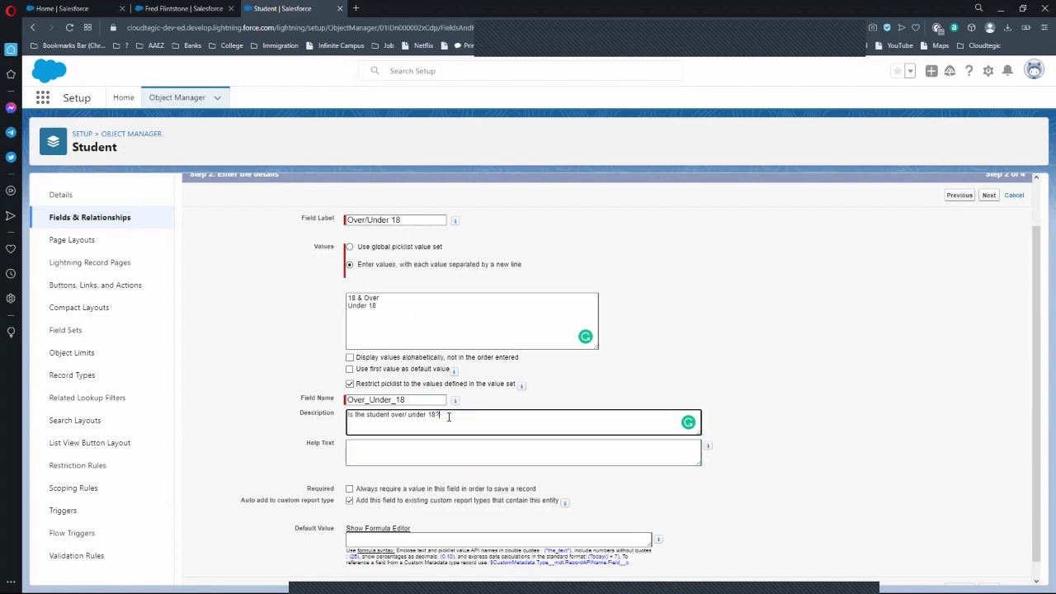
pyautogui.hotkey('ctrl', 'a')
pyautogui.hotkey('ctrl', 'c')
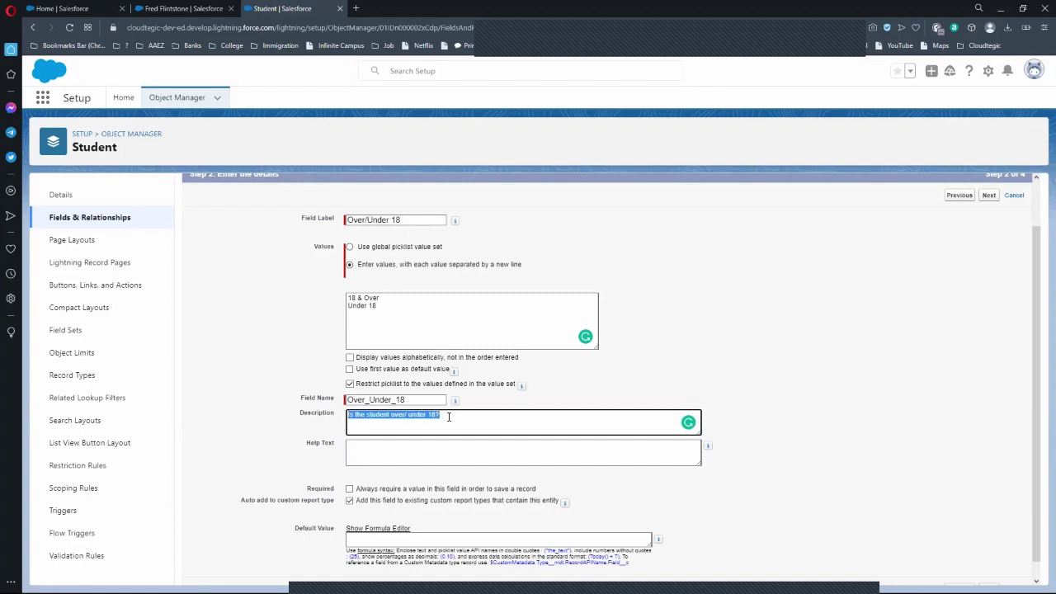
pyautogui.press('Tab')
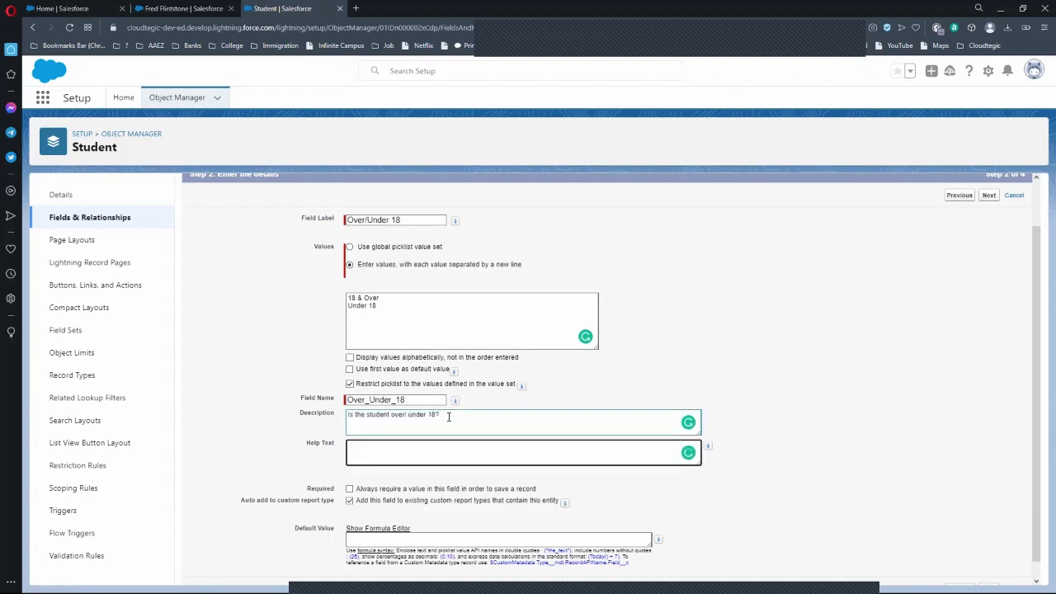
pyautogui.hotkey('ctrl', 'v')
pyautogui.scroll(-1, 609, 387)
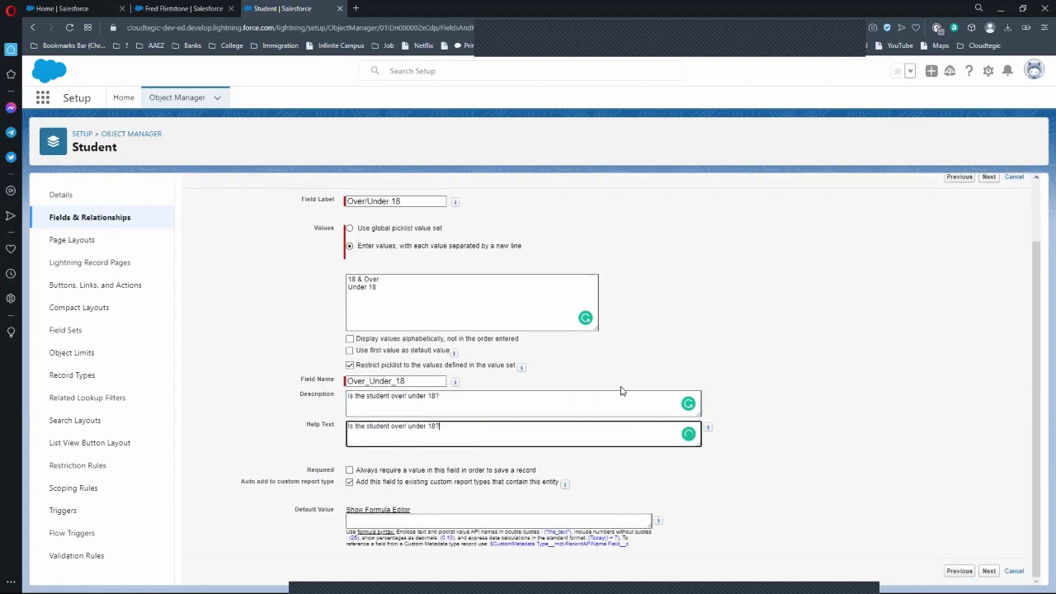
# Accept the default field-level security and save the Over/Under 18 field with the Student Layout included
pyautogui.click(990, 180)
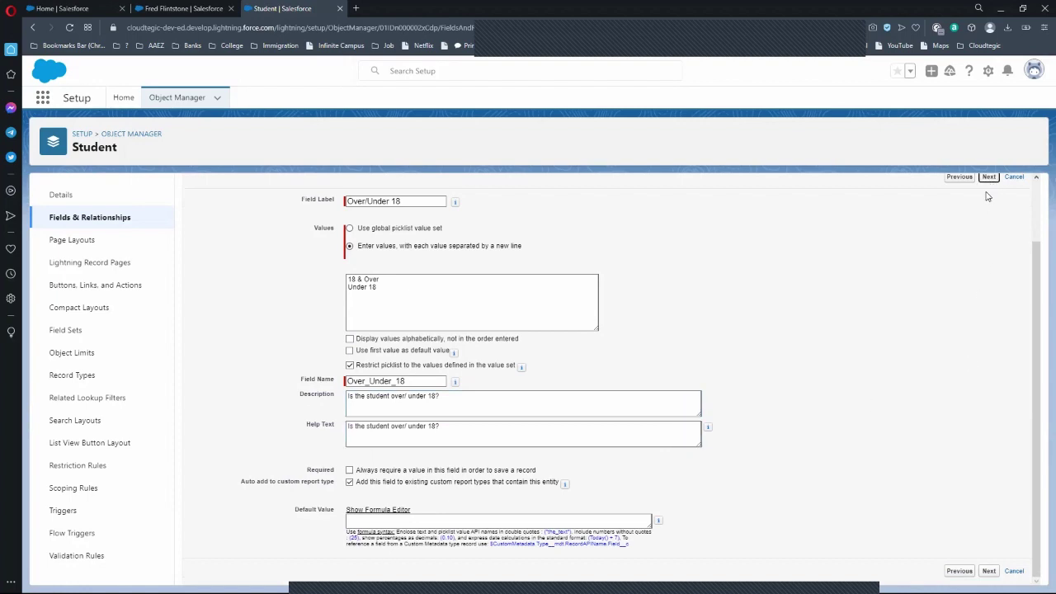
pyautogui.click(986, 252)
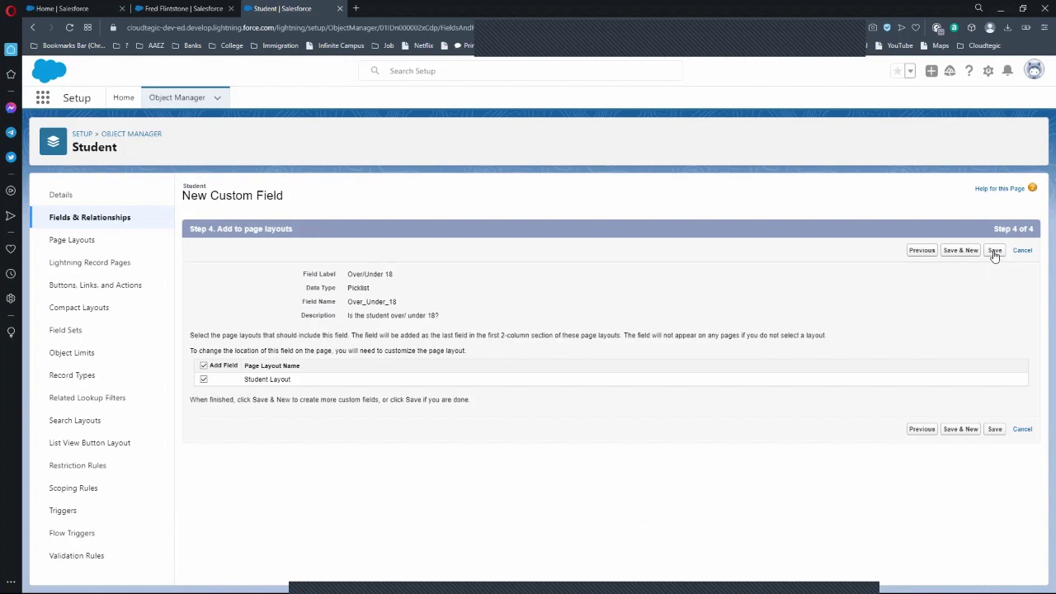
pyautogui.click(996, 252)
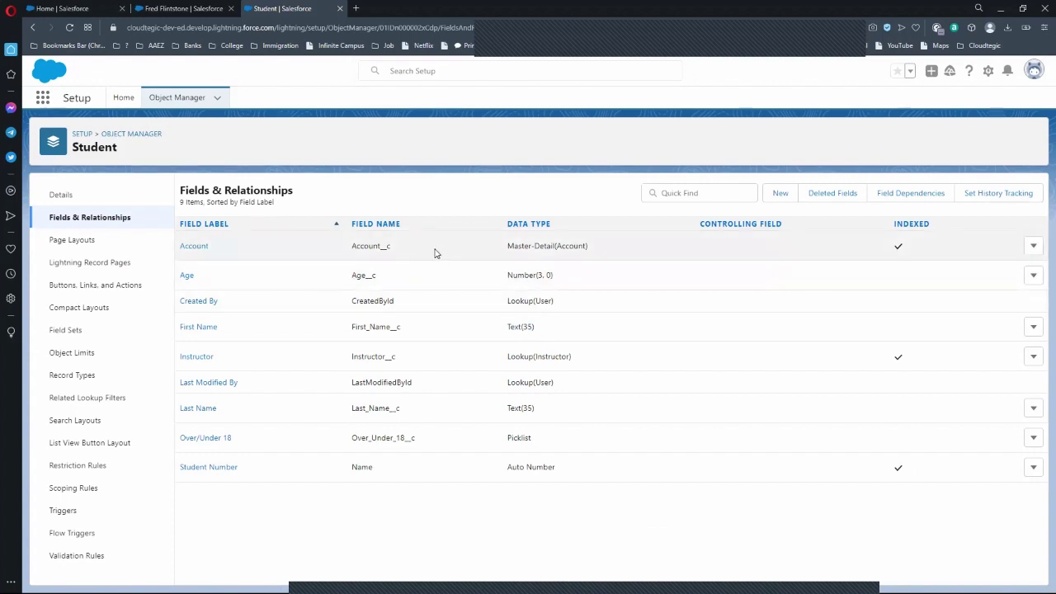
# Switch back to the student record in the SF Admin app and reload it
pyautogui.click(167, 10)
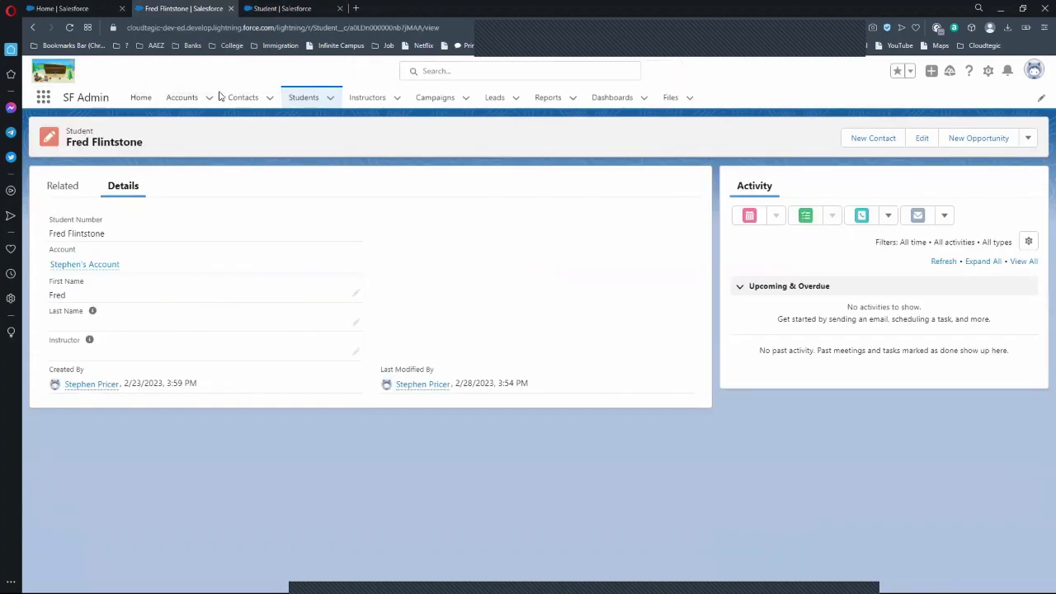
pyautogui.click(69, 27)
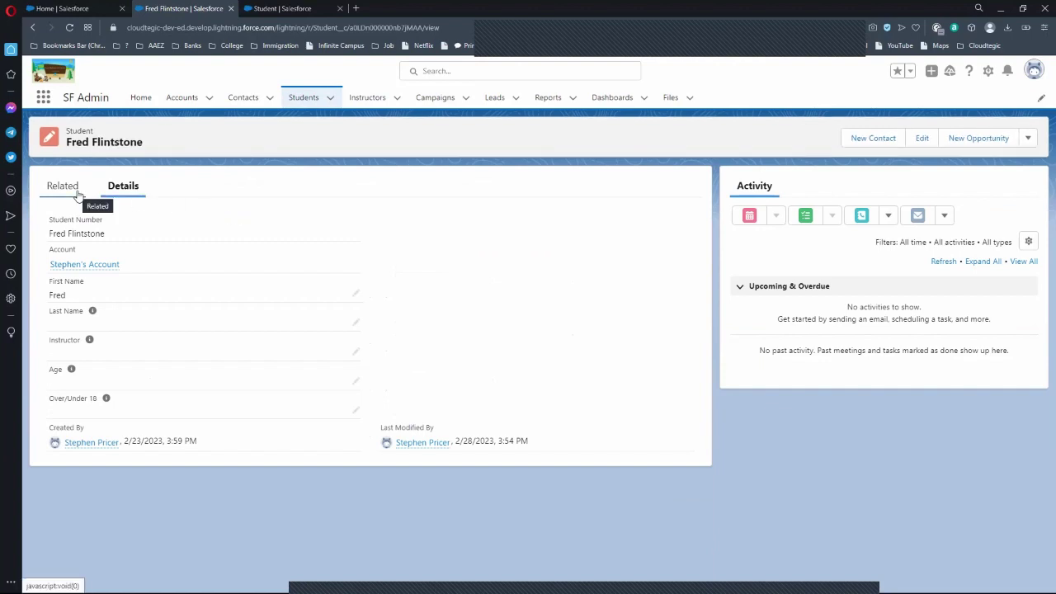
# Enter the student's last name on the record and assign instructor In-0000
pyautogui.click(355, 323)
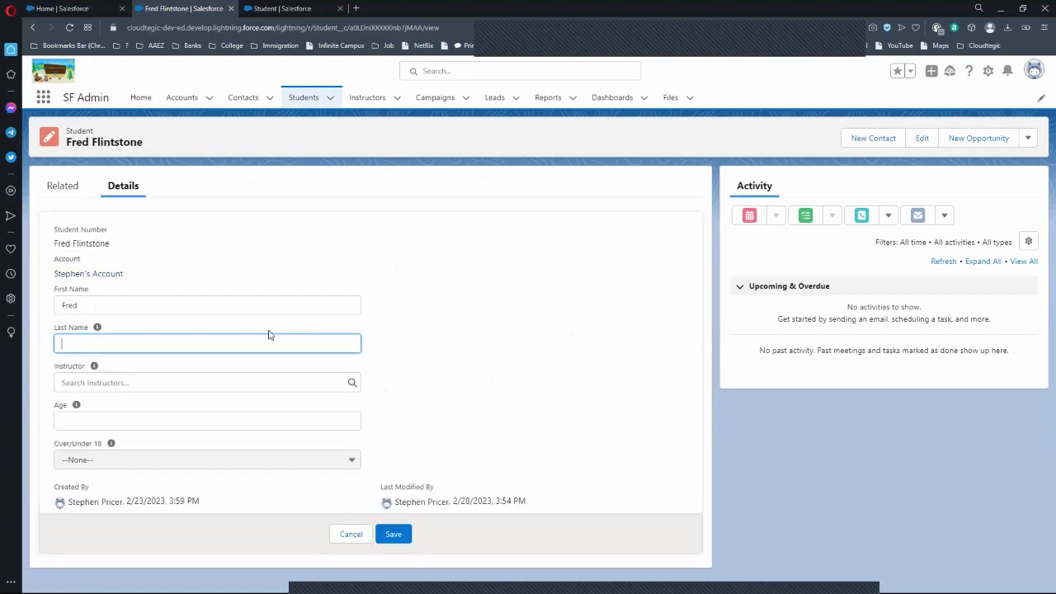
pyautogui.write('Flinestone')
pyautogui.click(249, 382)
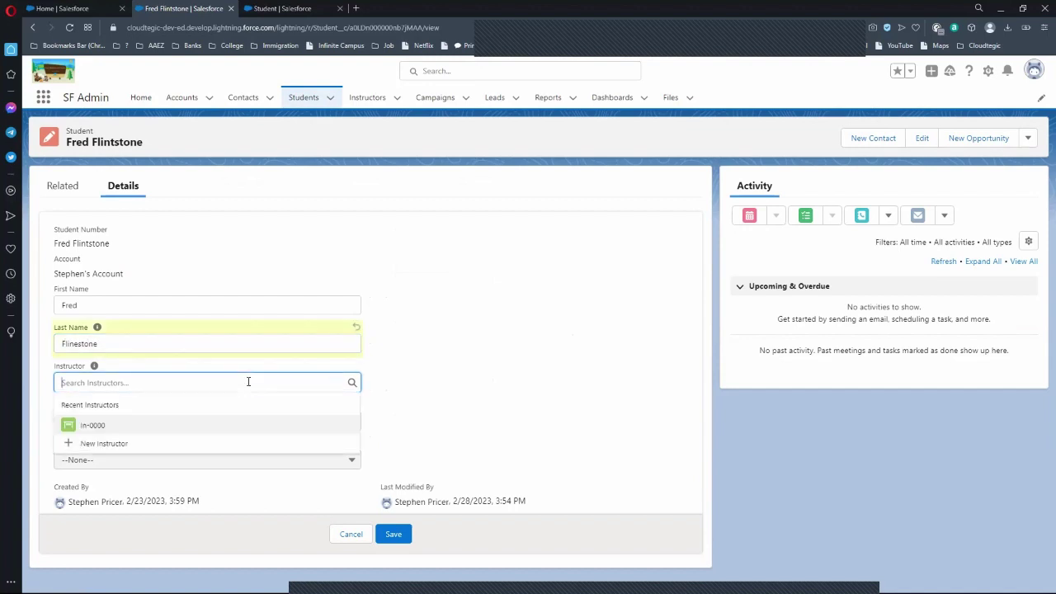
pyautogui.click(91, 426)
# Enter 17 as the student's Age and save the record
pyautogui.click(223, 423)
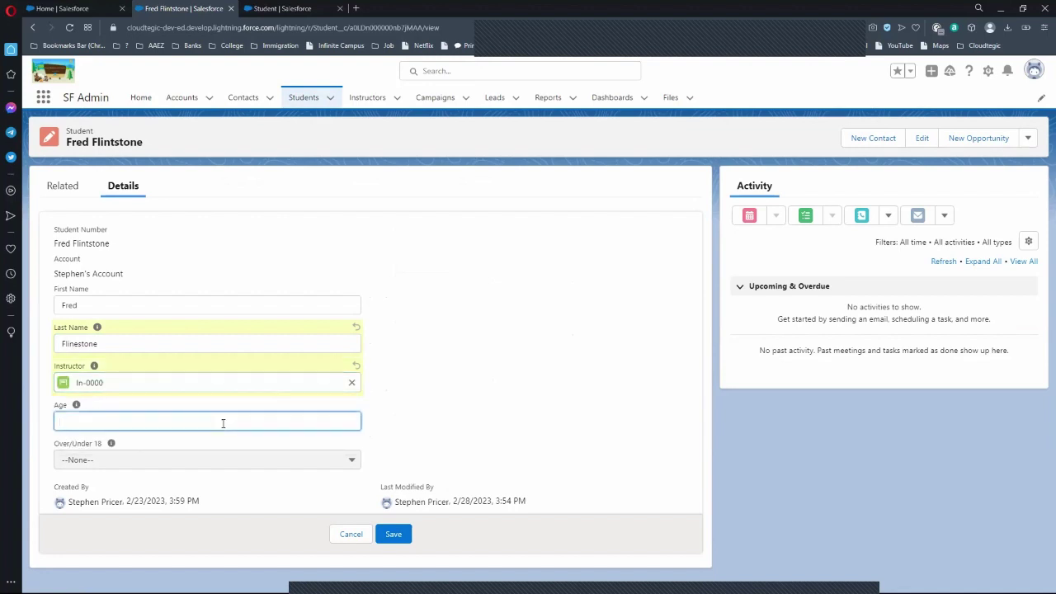
pyautogui.write('17')
pyautogui.click(405, 434)
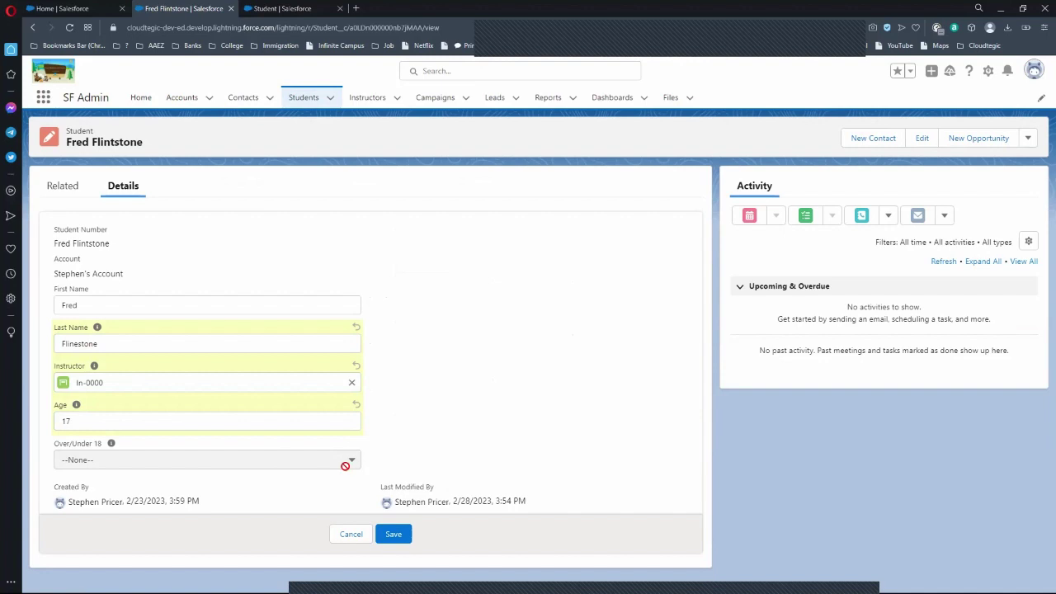
pyautogui.moveTo(71, 422); pyautogui.dragTo(430, 426)
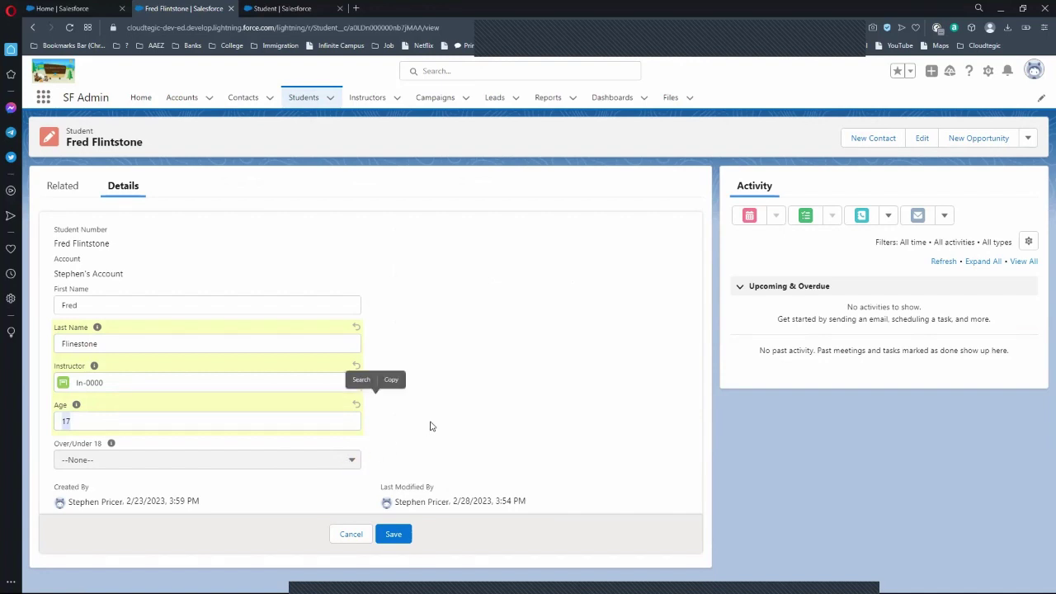
pyautogui.click(393, 534)
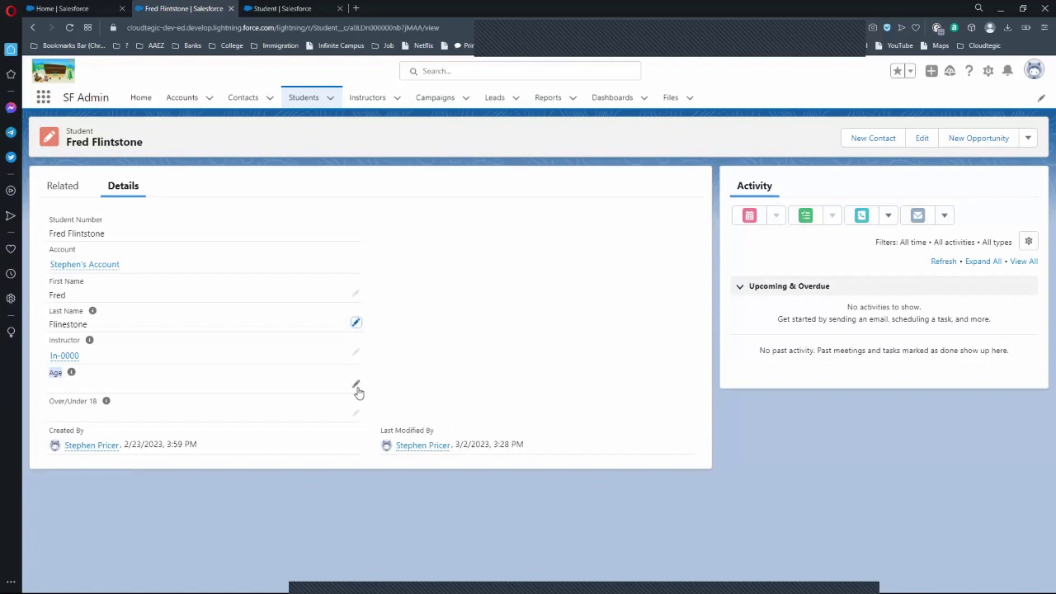
# Try to save the student record with the Age set to 170
pyautogui.click(357, 385)
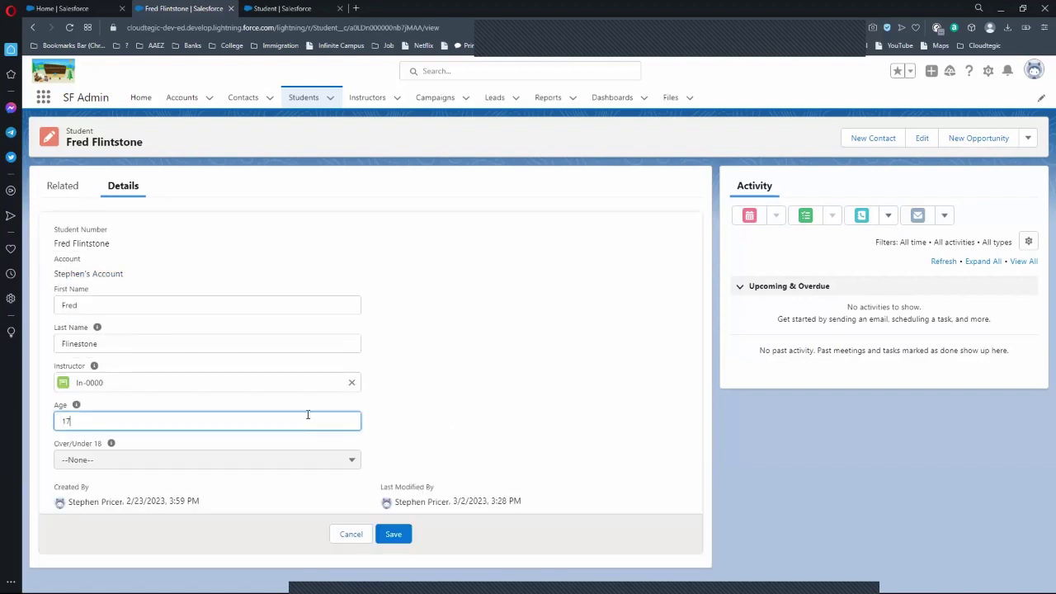
pyautogui.click(380, 451)
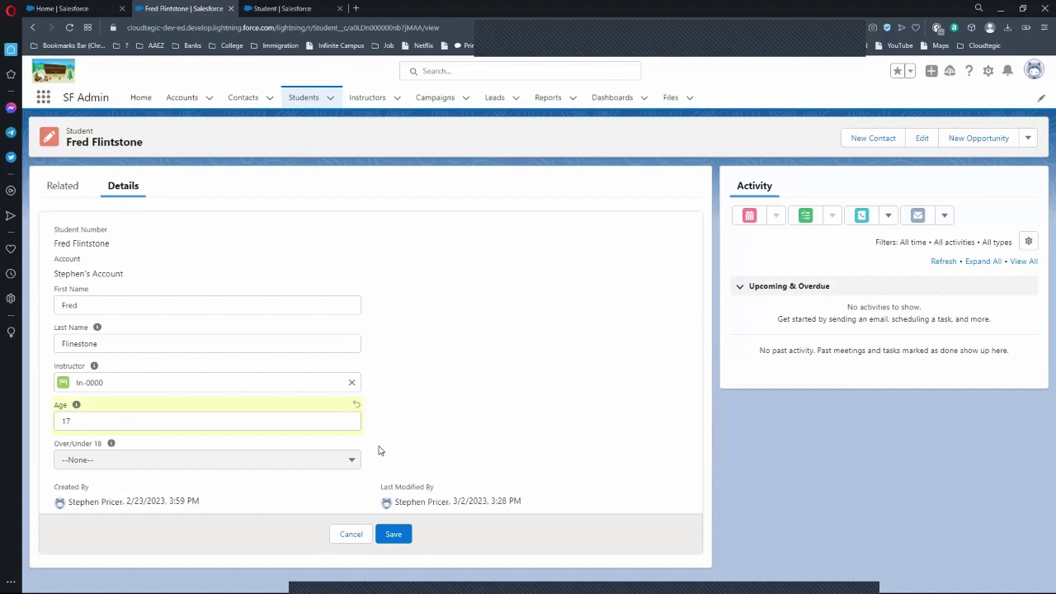
pyautogui.click(347, 424)
pyautogui.write('0')
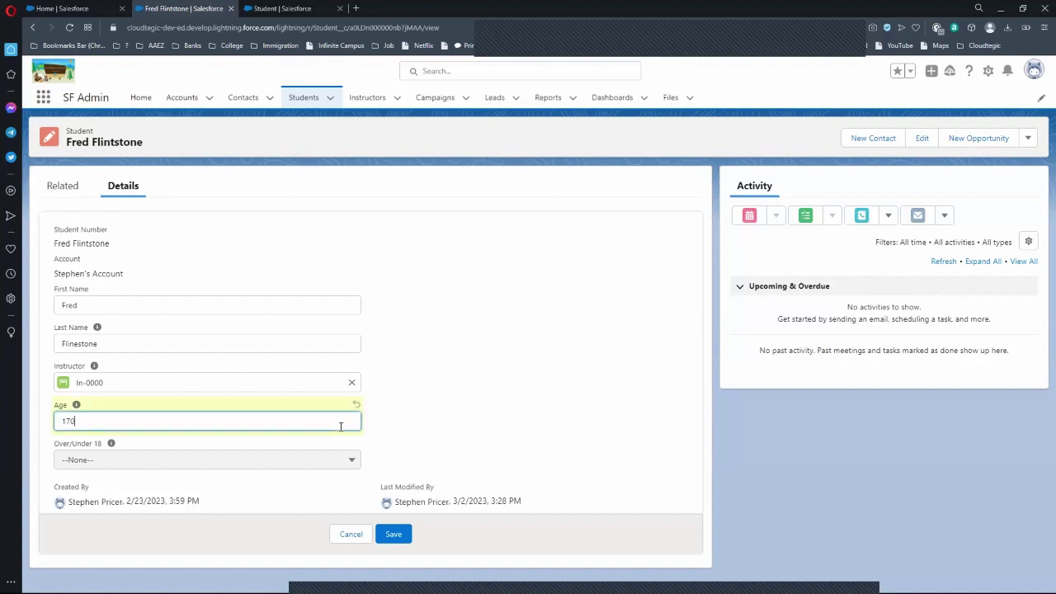
pyautogui.click(411, 437)
pyautogui.click(391, 534)
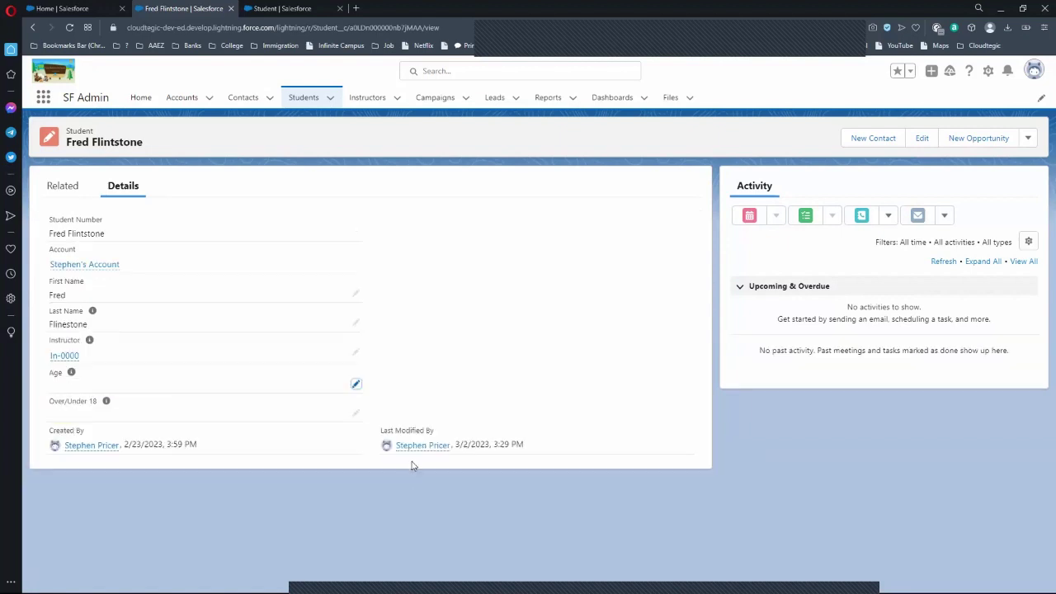
# Reopen the student record for editing, enter 17 as the Age, and move the focus out of the field
pyautogui.click(357, 383)
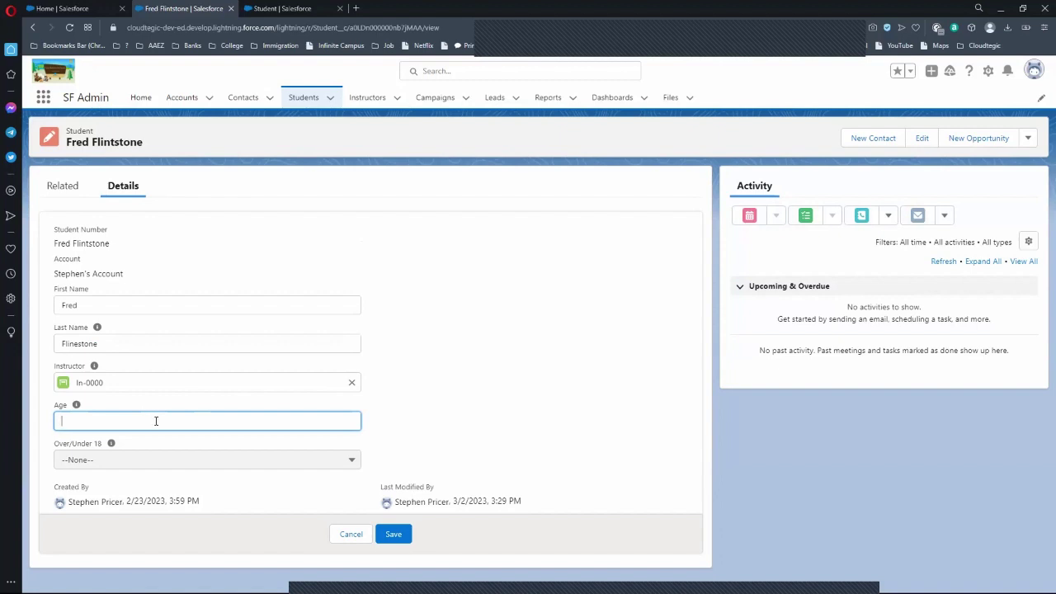
pyautogui.click(434, 431)
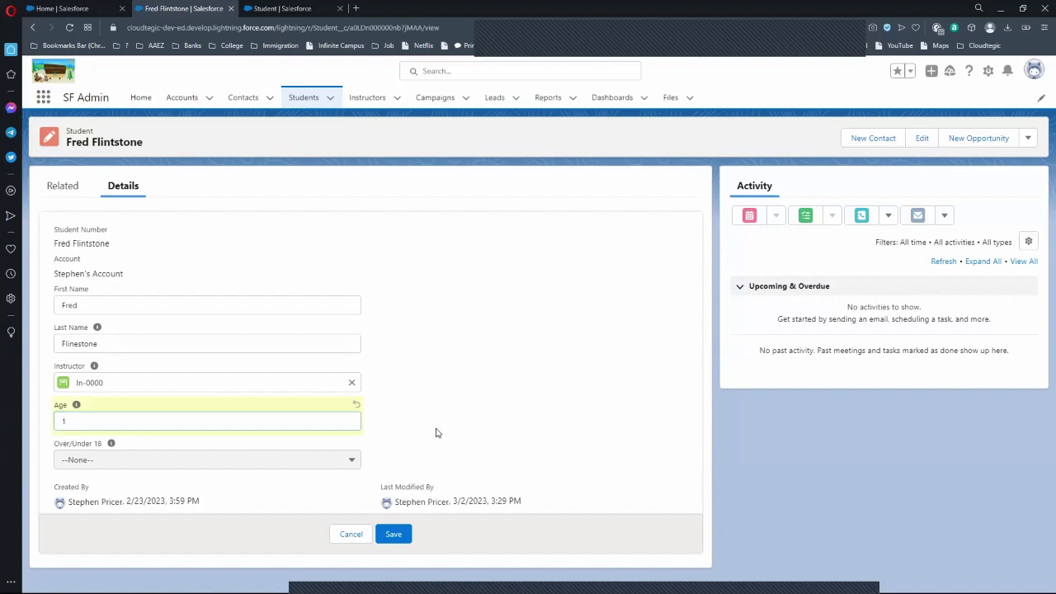
pyautogui.moveTo(79, 405)
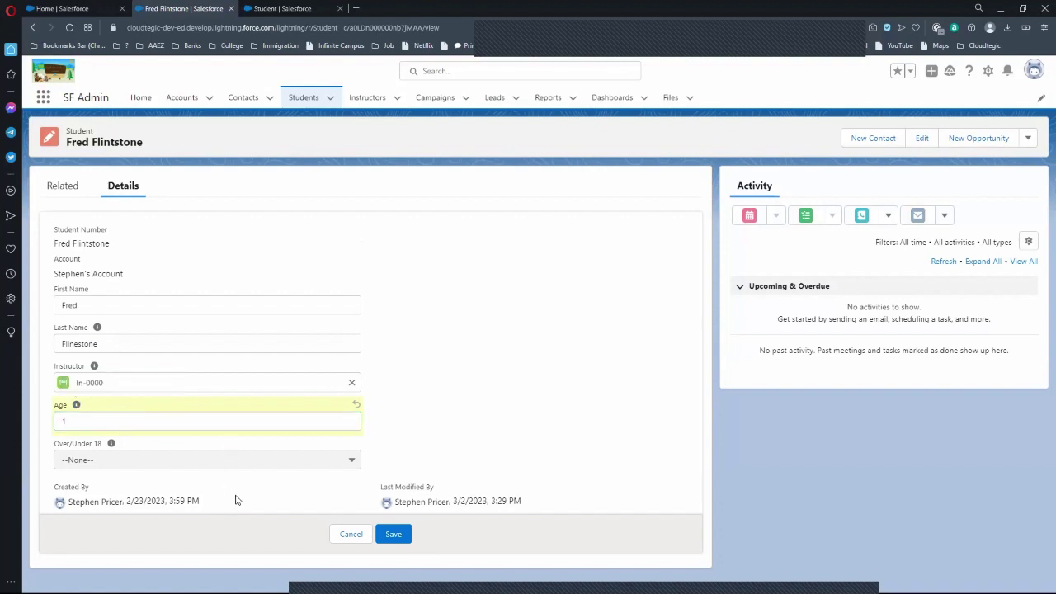
pyautogui.click(320, 424)
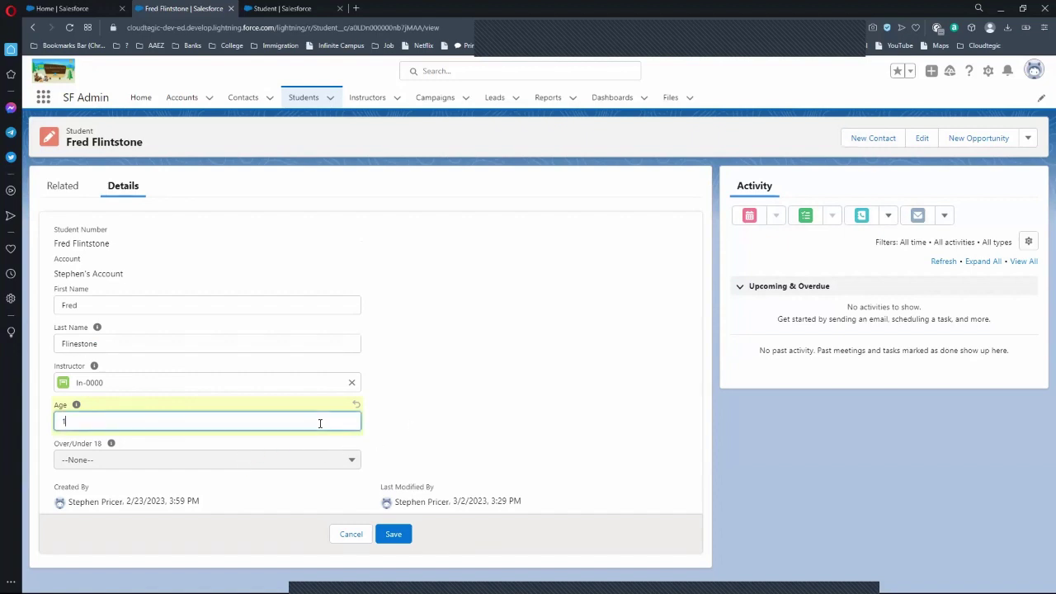
pyautogui.click(407, 425)
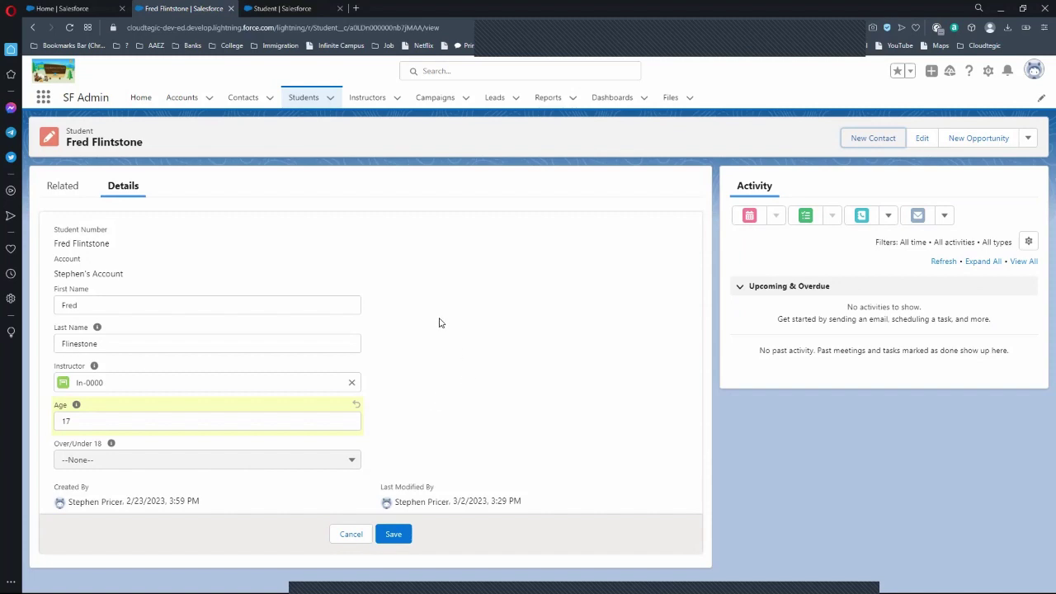
pyautogui.press('Tab')
pyautogui.press('Tab')
pyautogui.press('Tab')
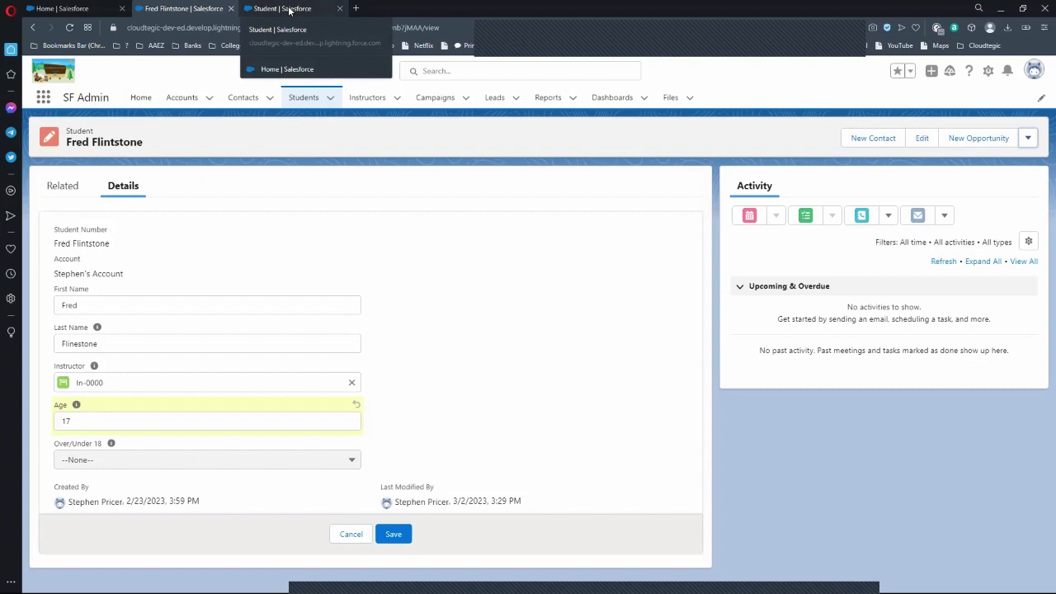
# Examine the Age field's definition in the Student object's setup, including its number options, and leave without saving
pyautogui.click(289, 11)
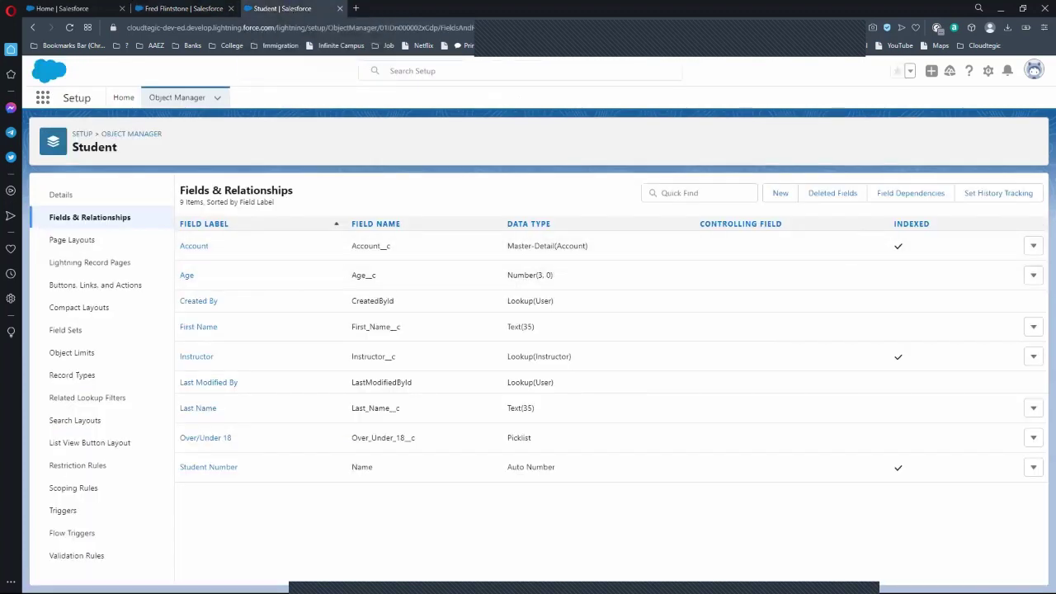
pyautogui.click(1034, 277)
pyautogui.click(1012, 303)
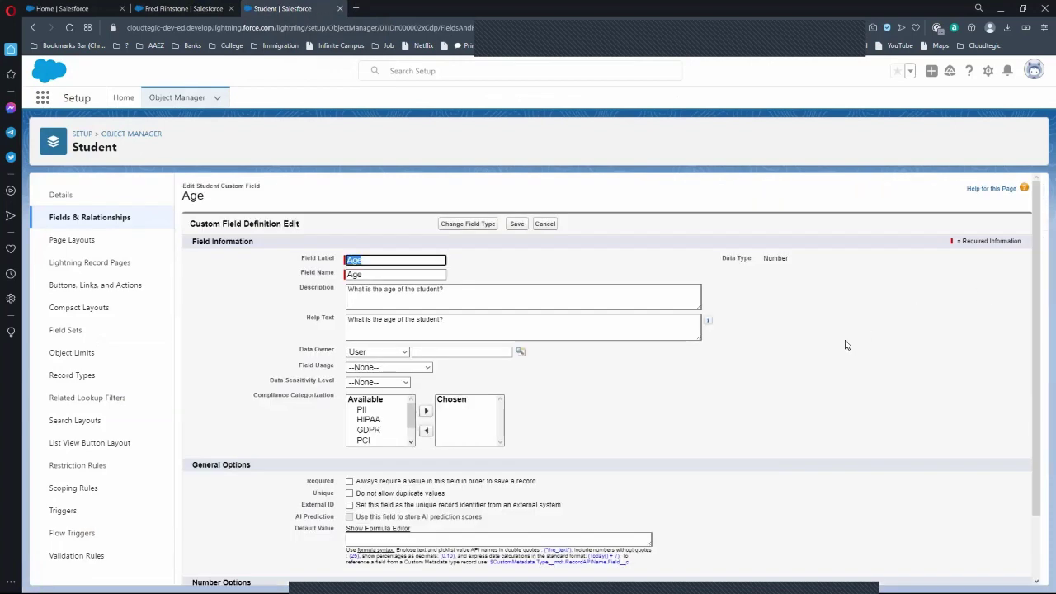
pyautogui.scroll(-1, 845, 345)
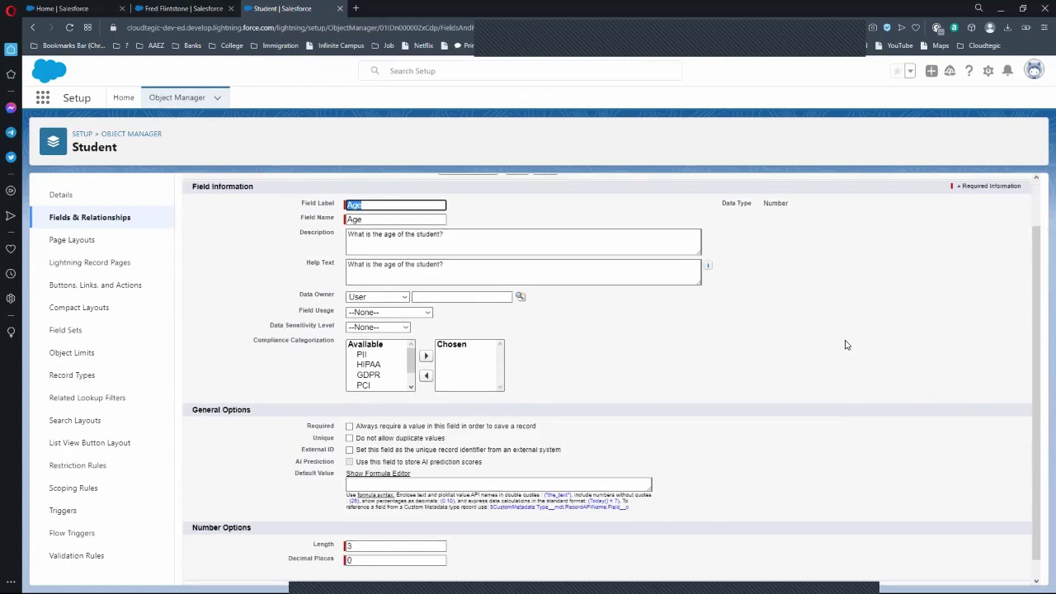
pyautogui.scroll(-1, 846, 345)
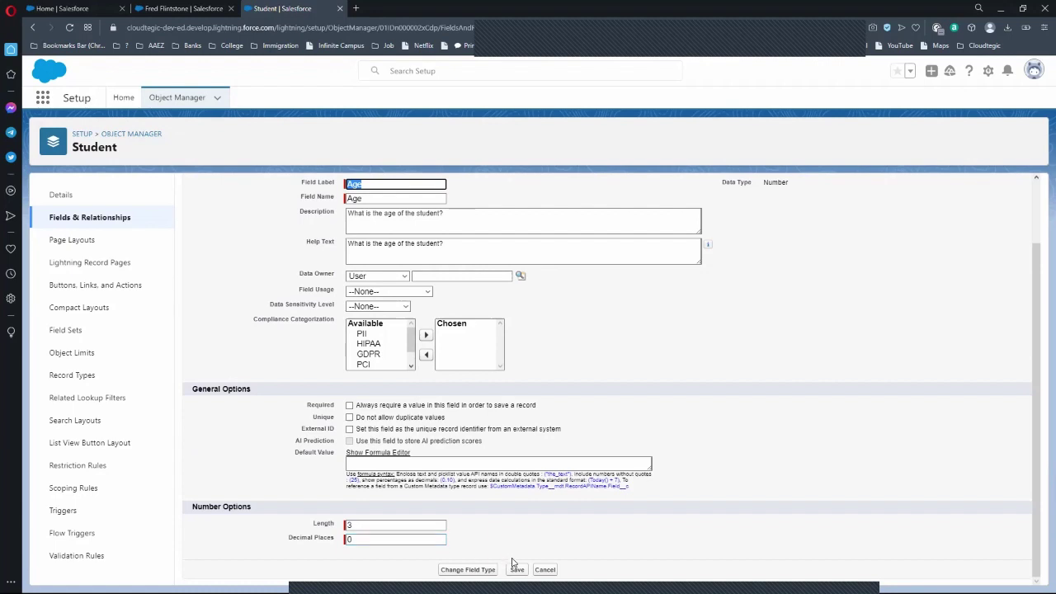
pyautogui.click(539, 571)
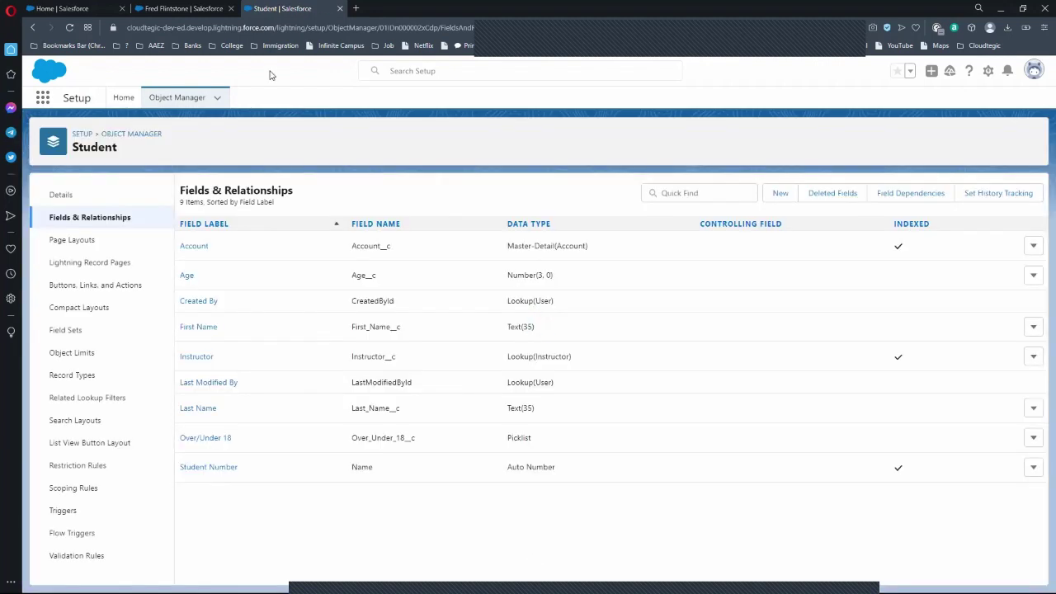
# Return to the student record being edited and replace the Age with 18
pyautogui.click(184, 10)
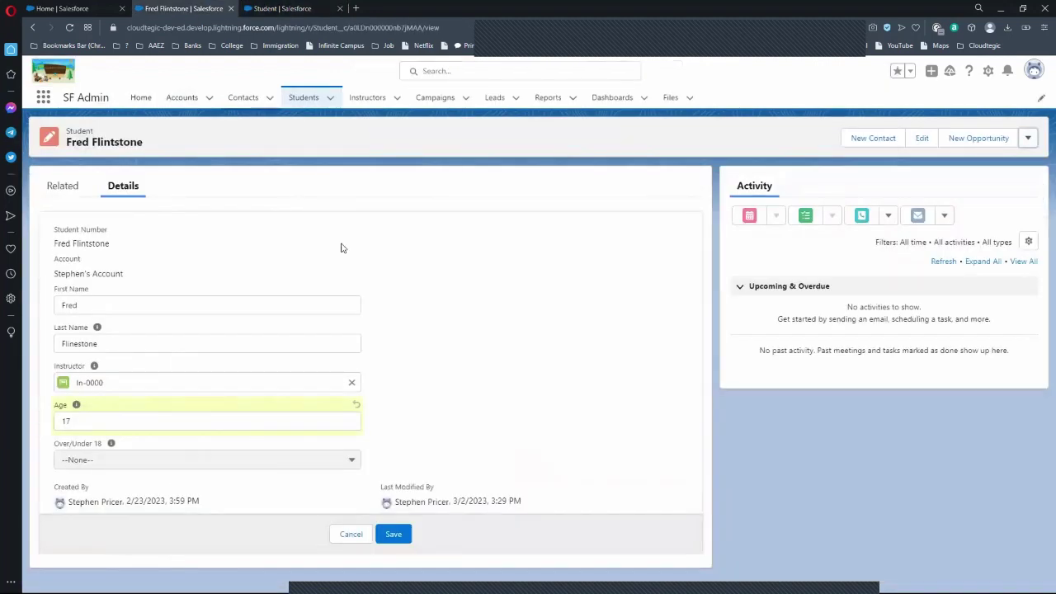
pyautogui.click(346, 417)
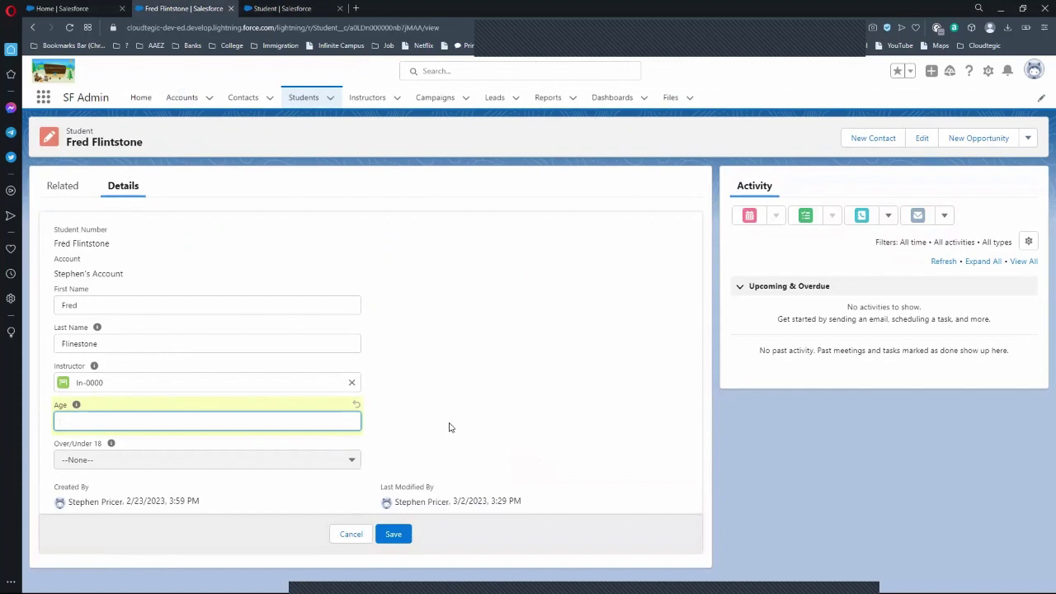
pyautogui.write('18')
pyautogui.click(458, 402)
# Recheck the Age field's general and number options in the Student object's setup, closing the definition without changes
pyautogui.hotkey('ctrl', 'Tab')
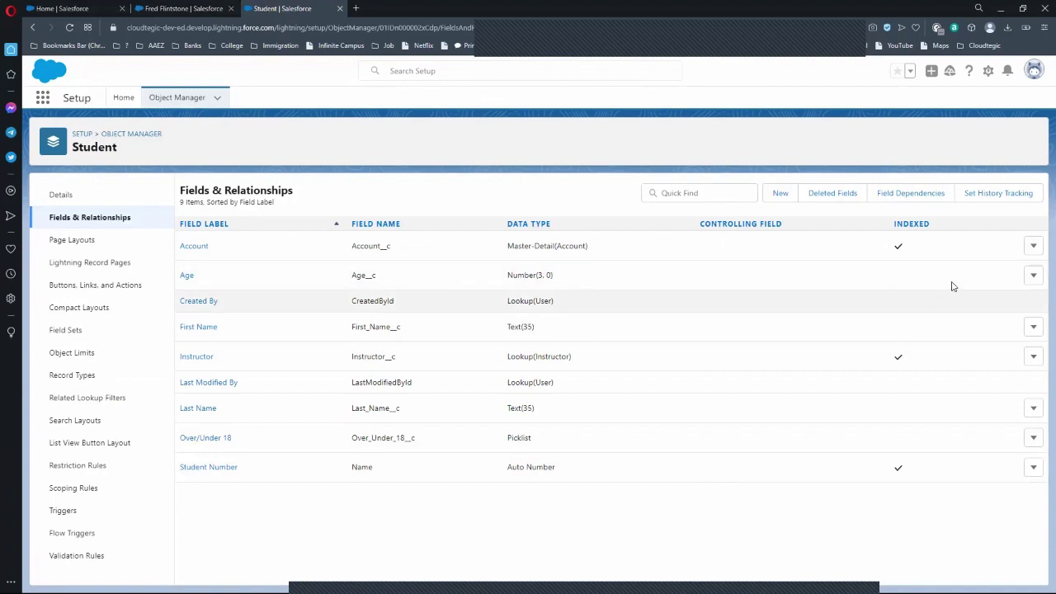
pyautogui.click(1032, 275)
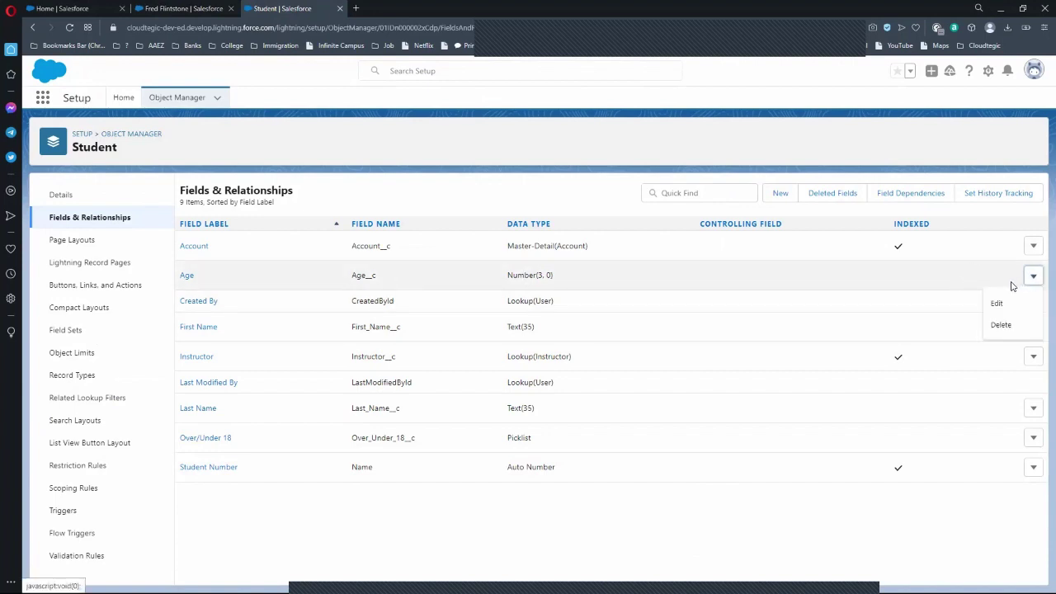
pyautogui.click(998, 303)
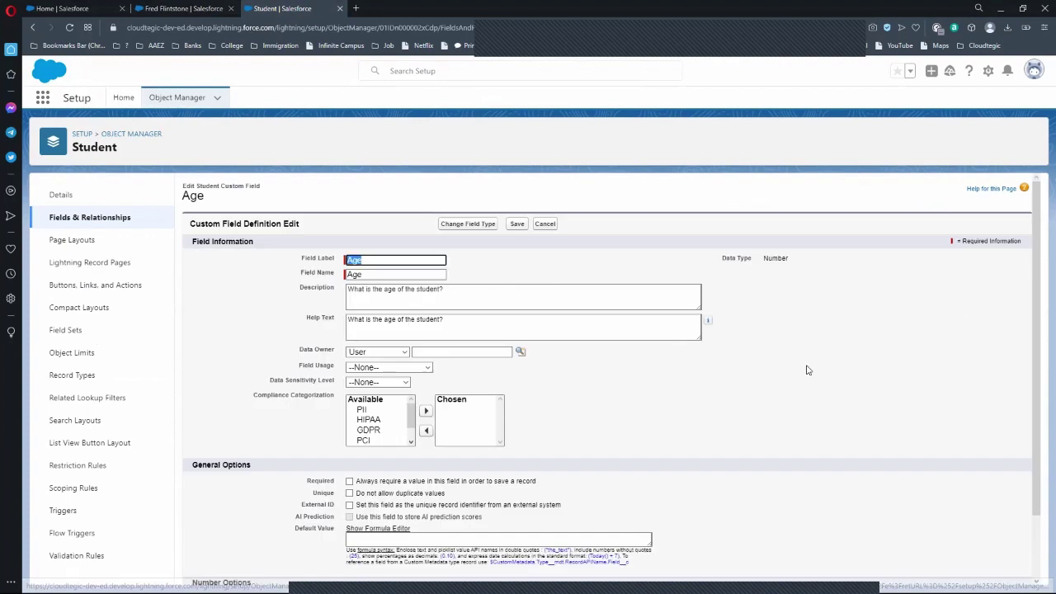
pyautogui.scroll(-2, 809, 368)
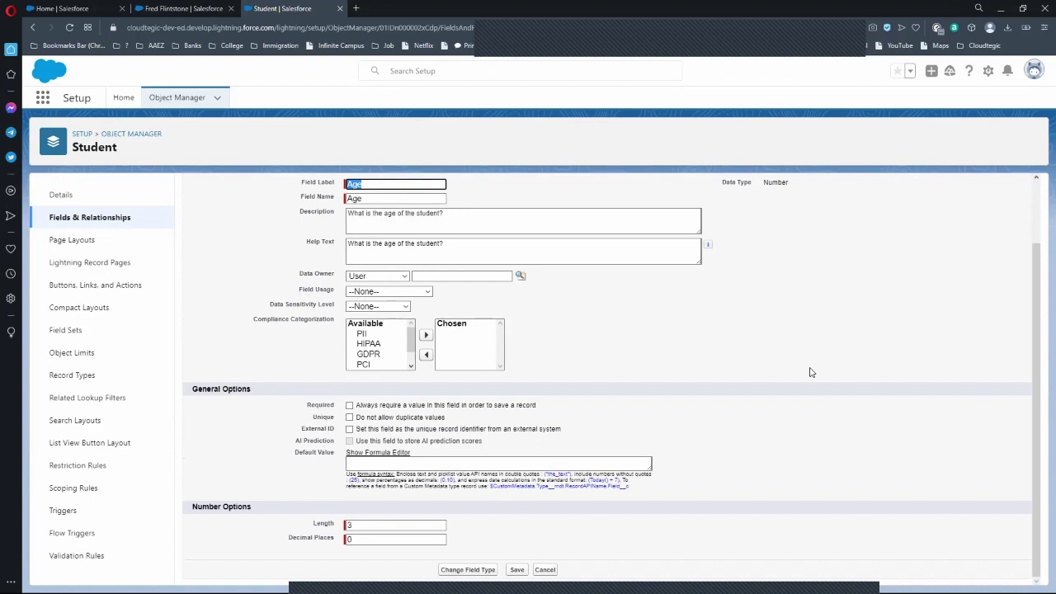
pyautogui.scroll(1, 810, 373)
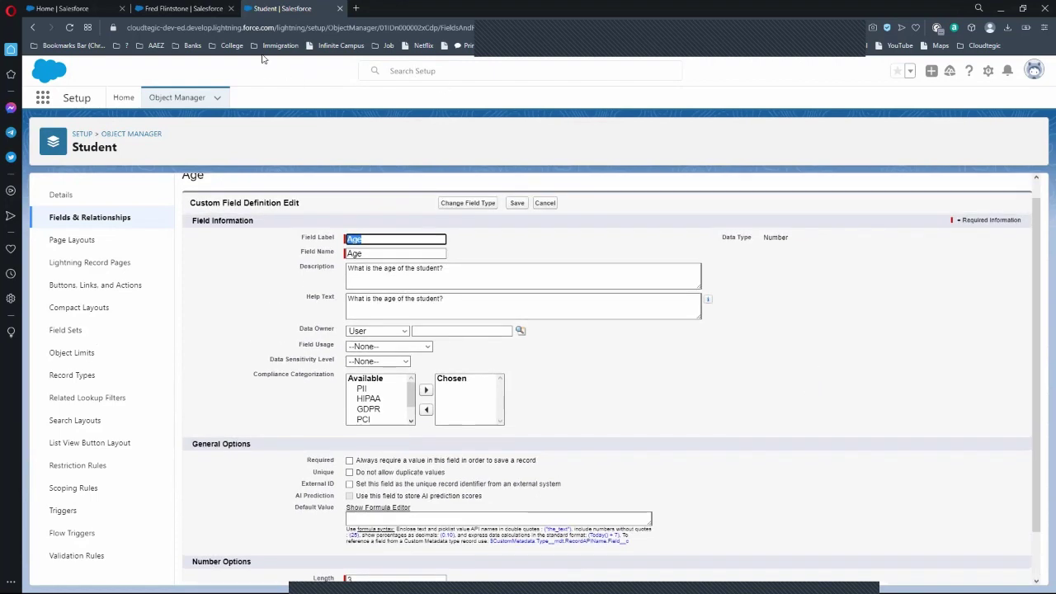
pyautogui.scroll(-1, 621, 366)
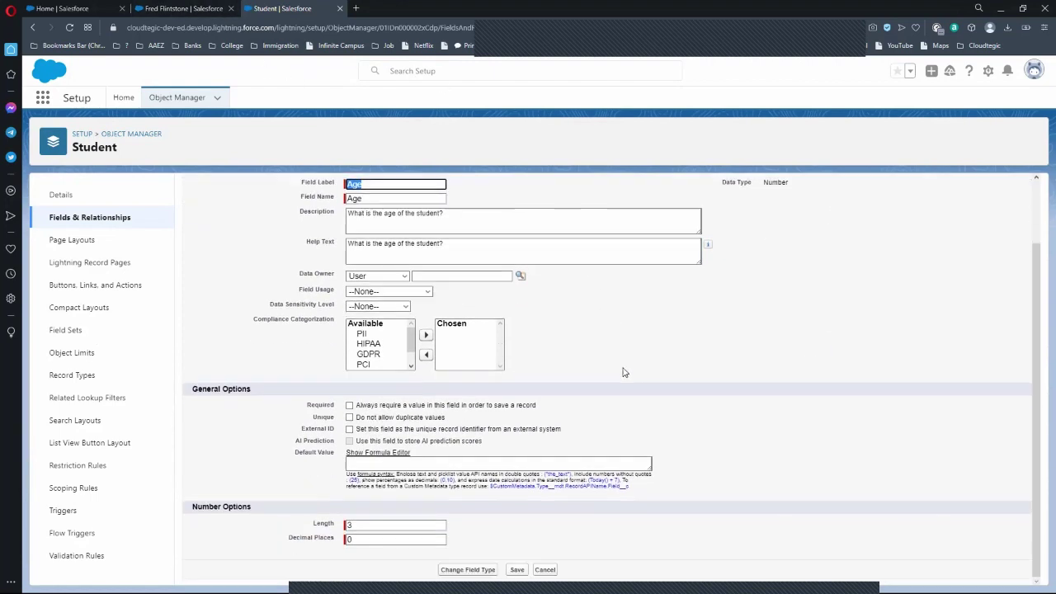
pyautogui.click(546, 570)
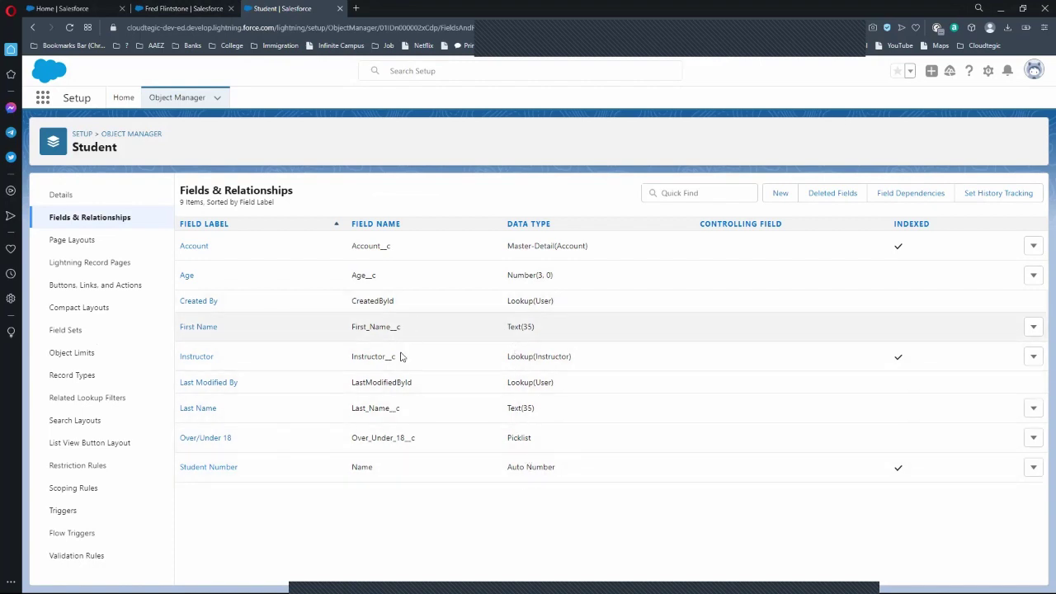
# Inspect the Over/Under 18 field's definition and its Promote to Global Value Set form, then cancel the promotion
pyautogui.click(1032, 439)
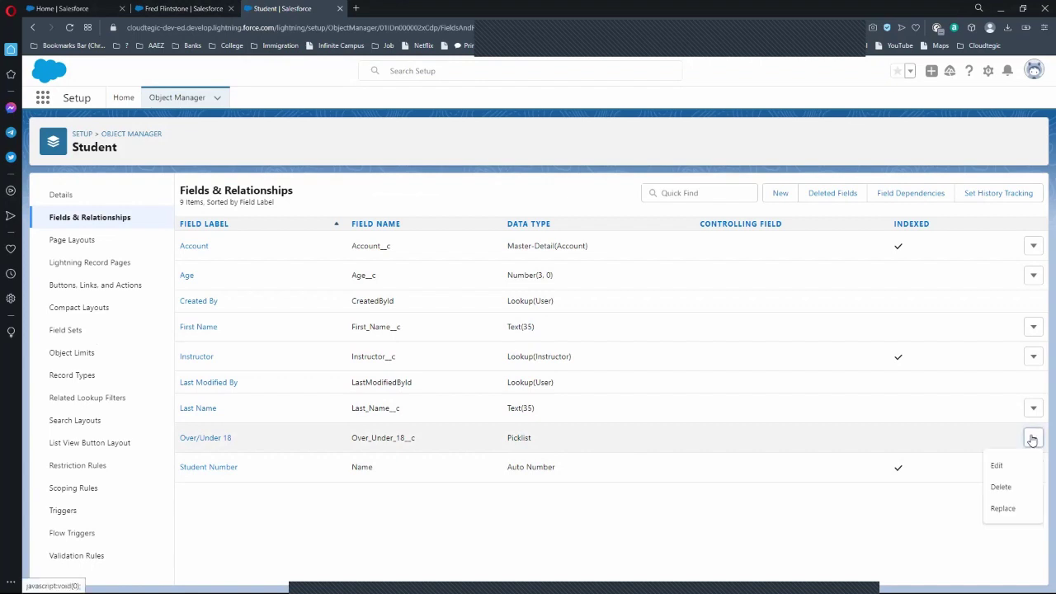
pyautogui.click(995, 467)
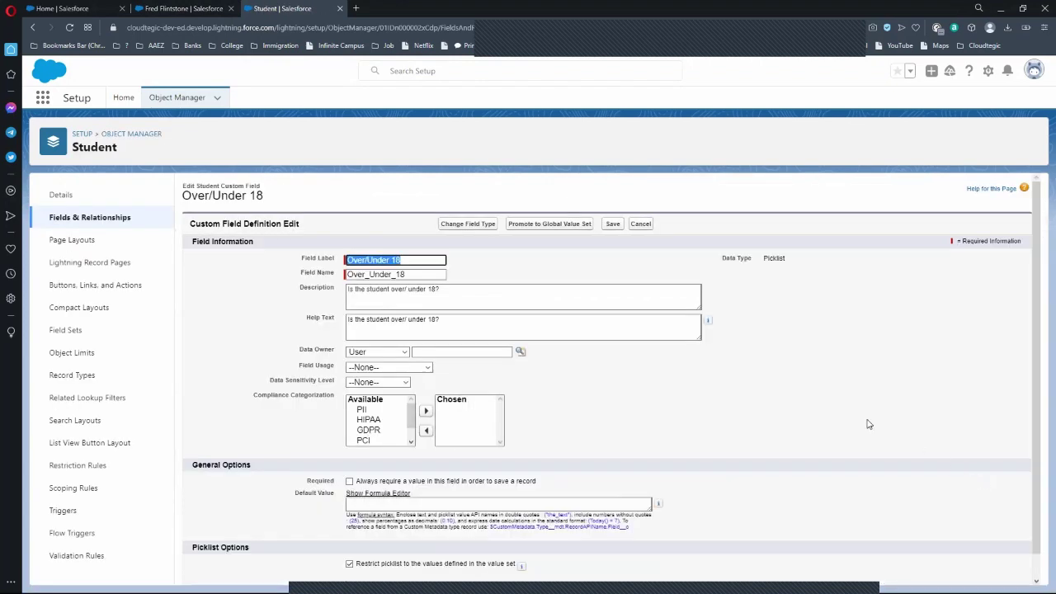
pyautogui.scroll(-1, 867, 422)
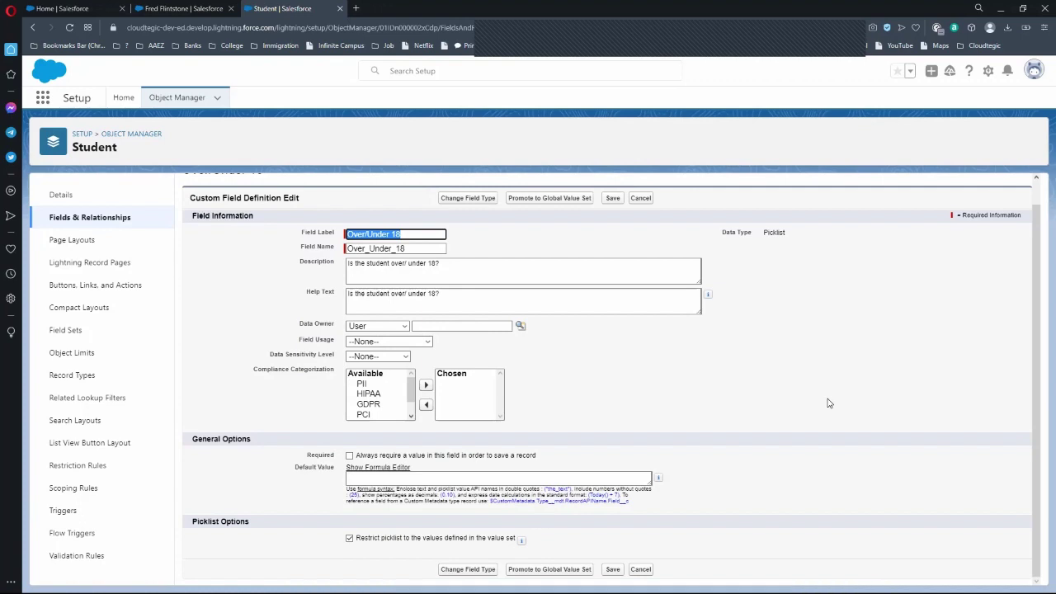
pyautogui.click(537, 200)
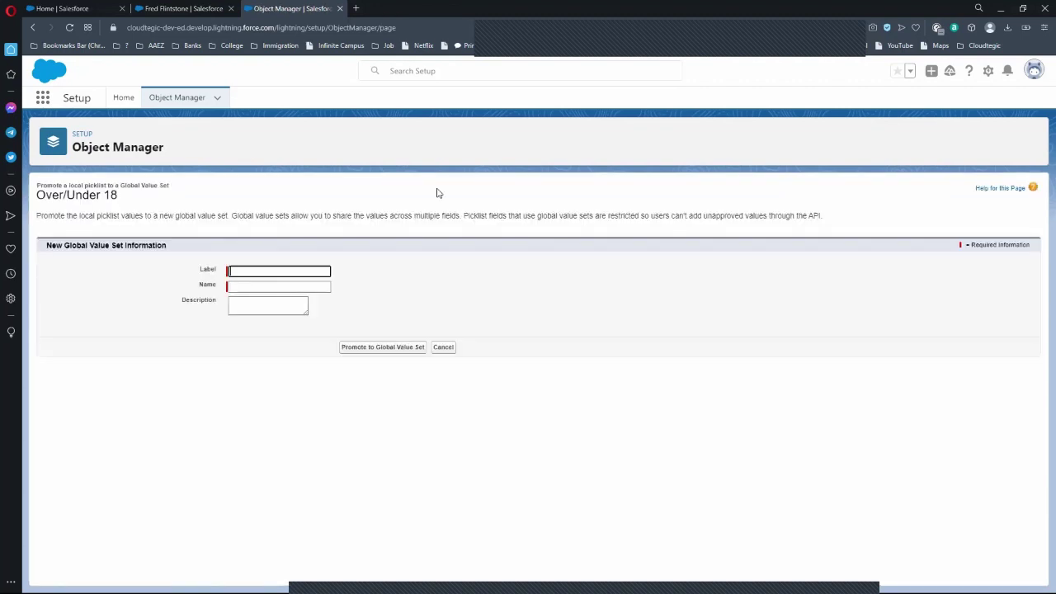
pyautogui.click(446, 347)
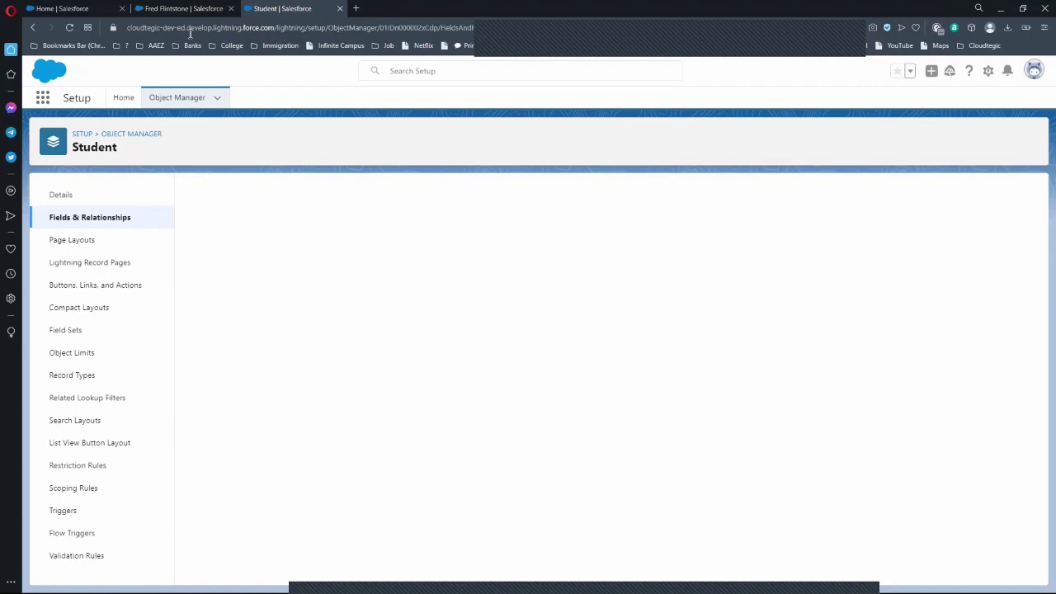
# Reopen the Student object's field list, return to the student record and discard its unsaved edits
pyautogui.click(120, 218)
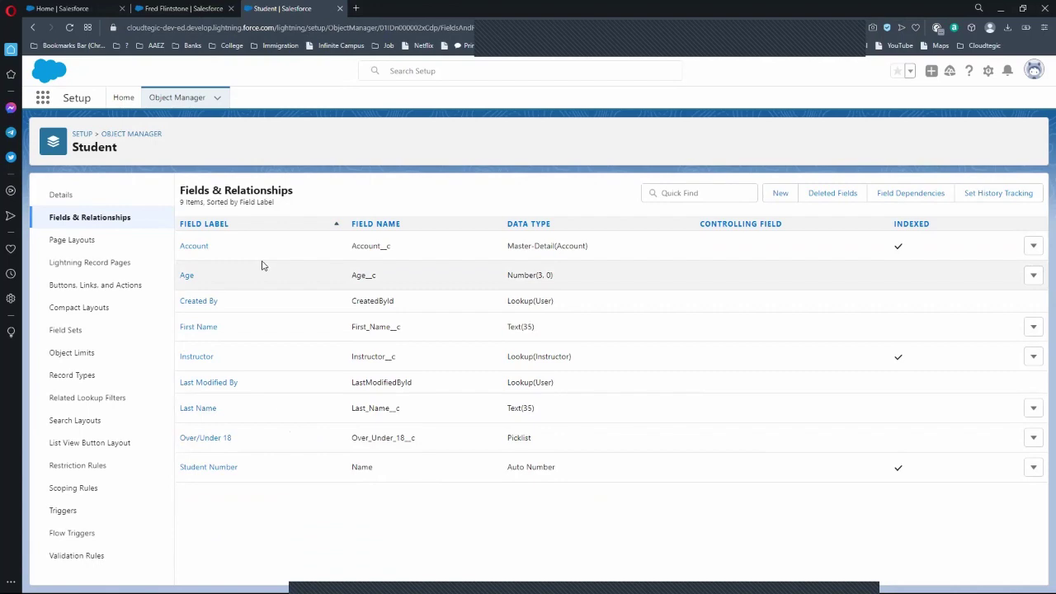
pyautogui.click(197, 14)
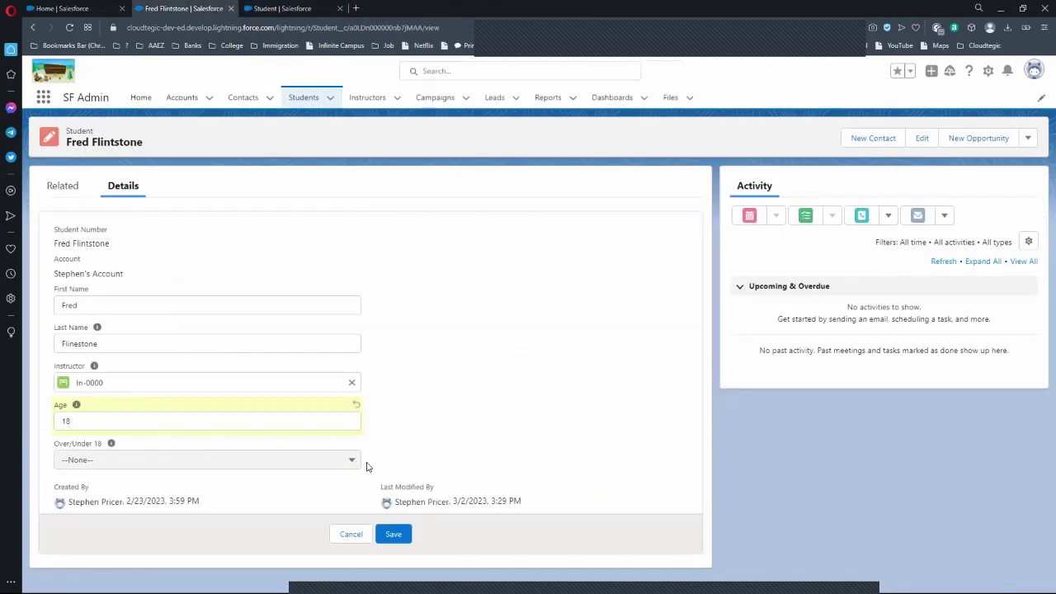
pyautogui.click(350, 535)
pyautogui.click(356, 413)
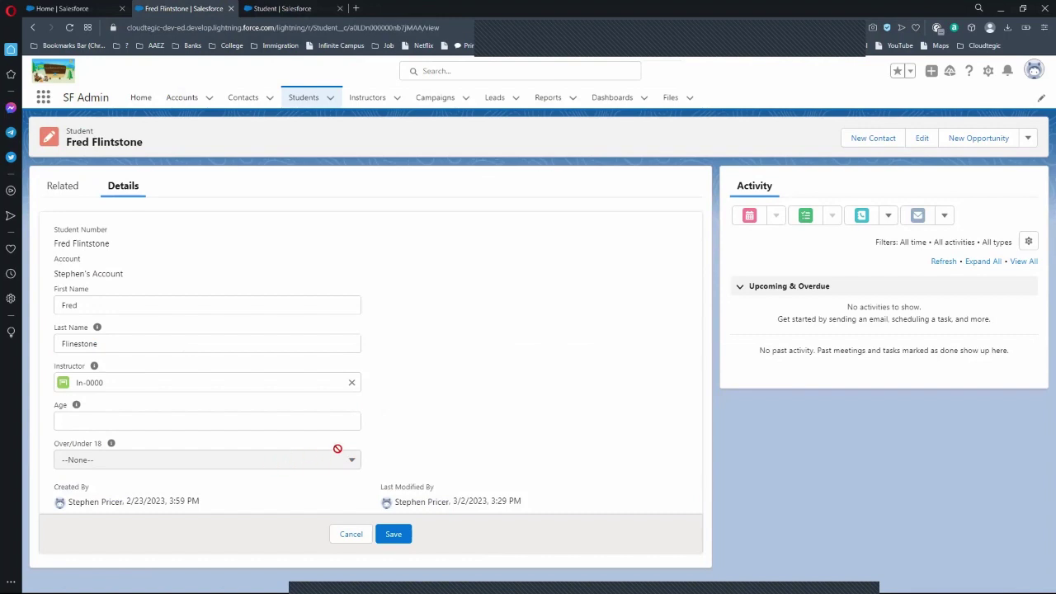
pyautogui.click(298, 425)
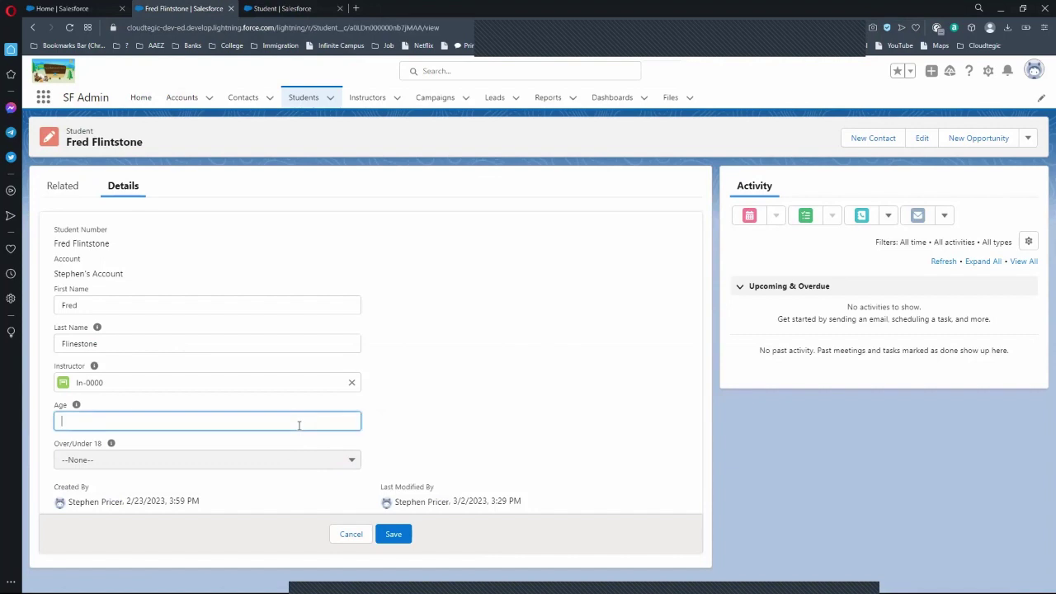
pyautogui.click(413, 402)
pyautogui.click(350, 535)
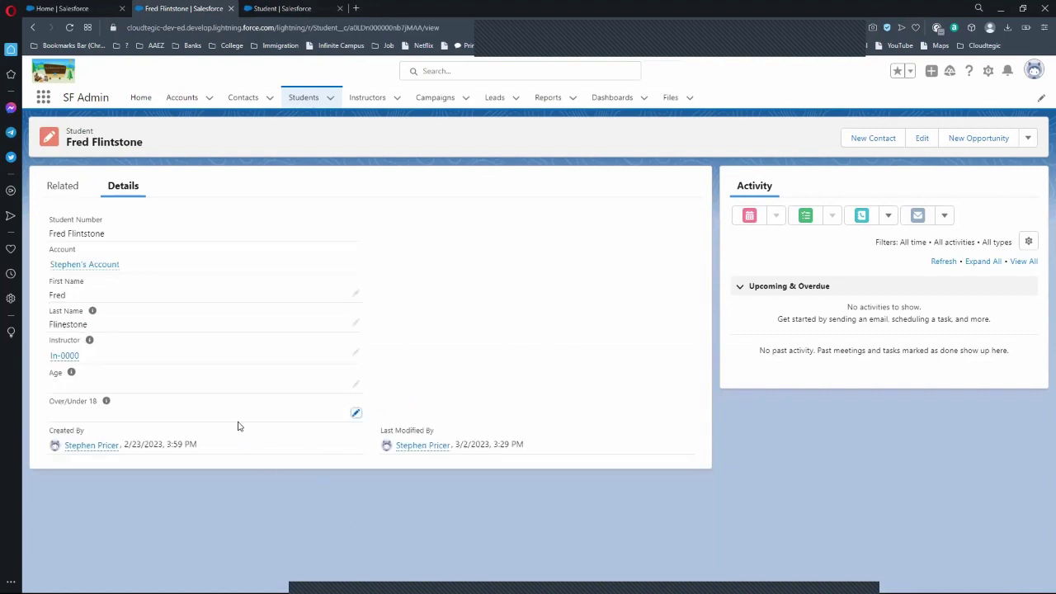
# Reopen the student record's details for editing and set the Age to 18
pyautogui.click(356, 413)
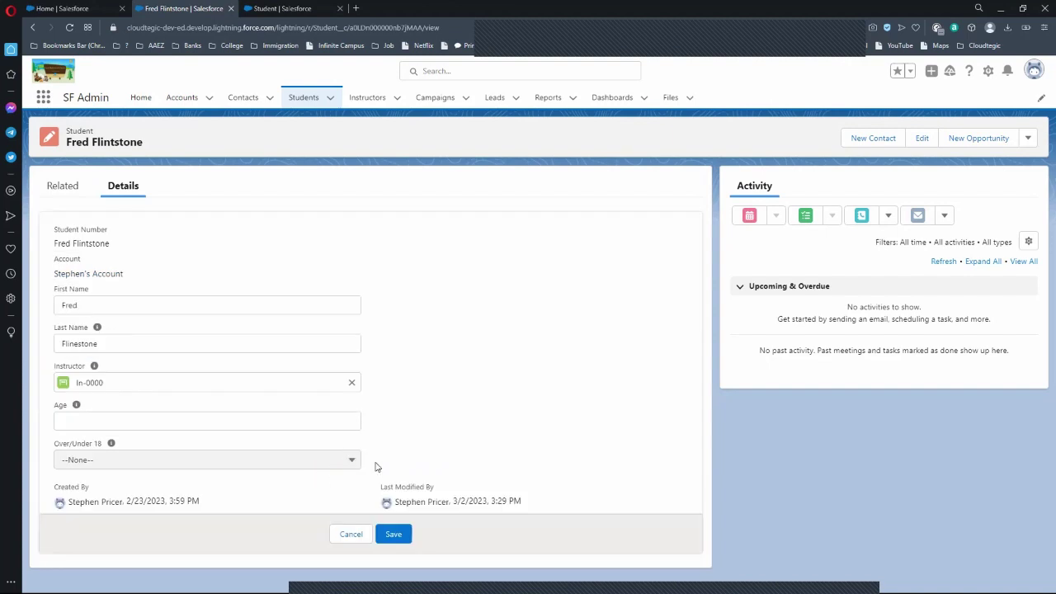
pyautogui.click(289, 421)
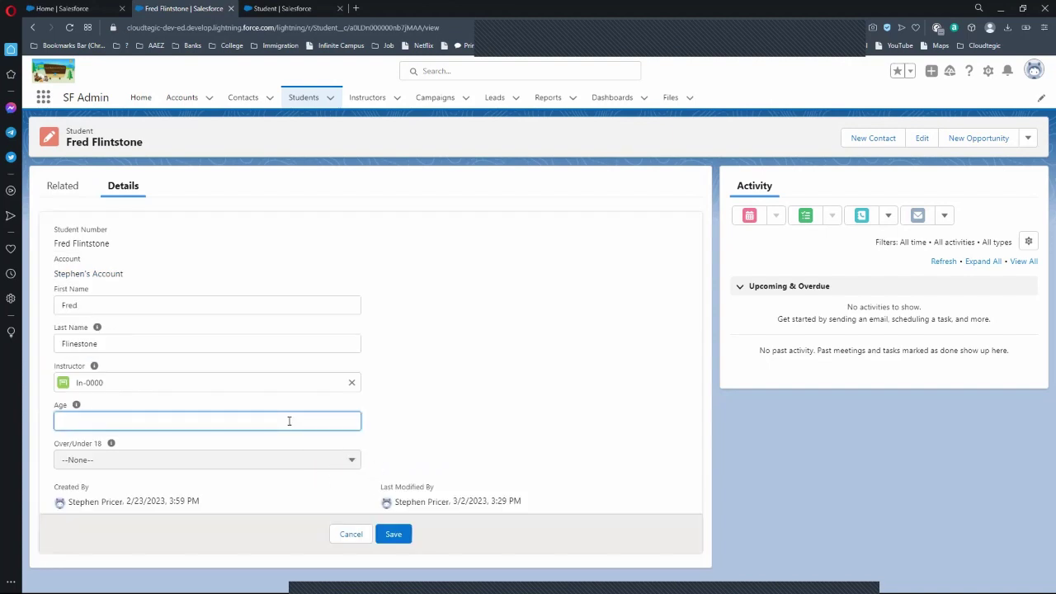
pyautogui.write('18')
pyautogui.click(513, 370)
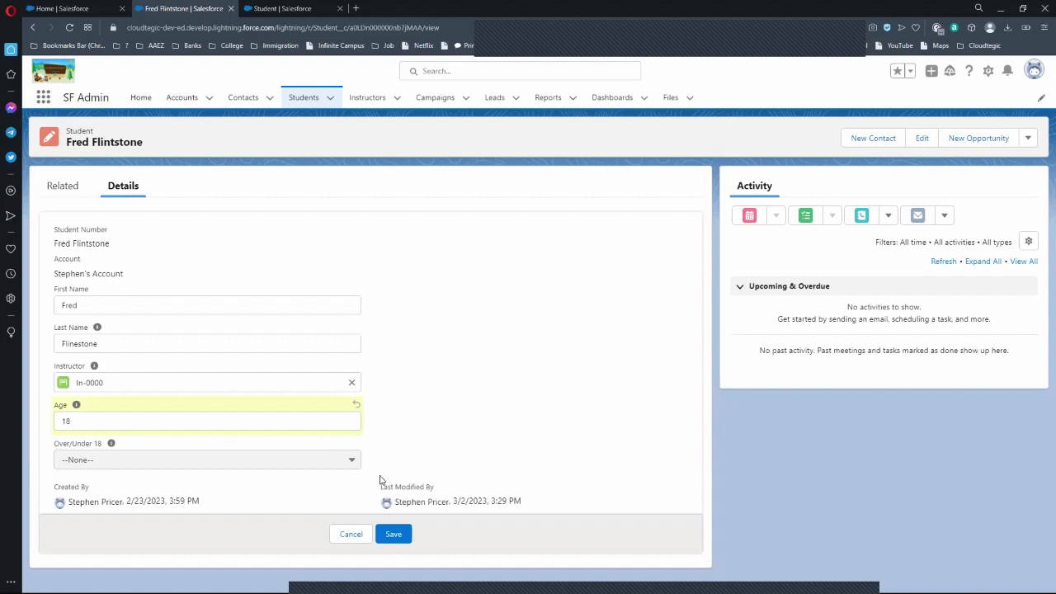
# Try to change the student's age to 46 and save the record
pyautogui.click(315, 422)
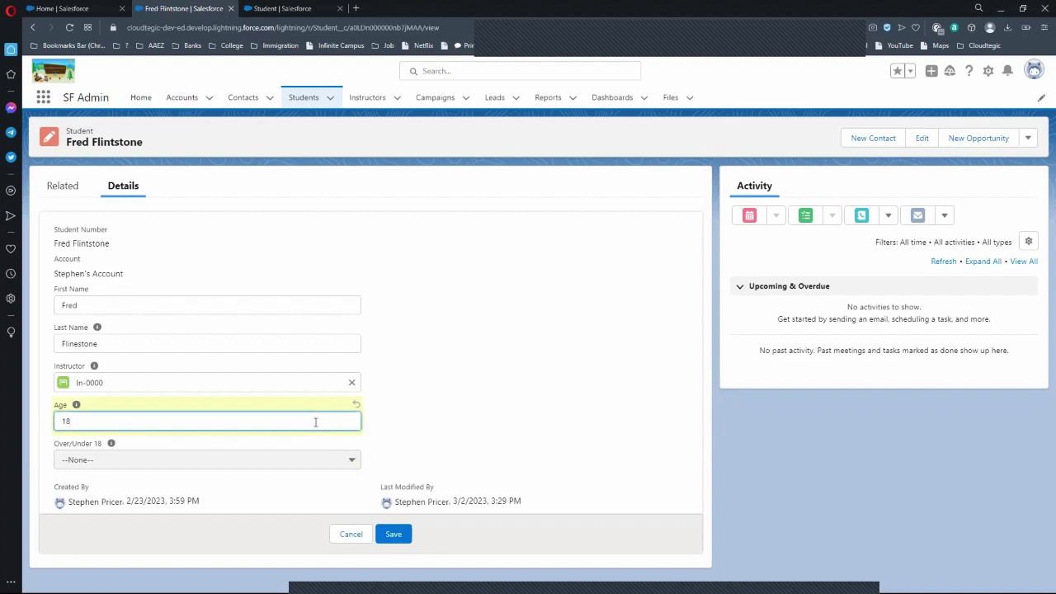
pyautogui.press('BackSpace')
pyautogui.press('BackSpace')
pyautogui.write('46')
pyautogui.click(478, 433)
pyautogui.click(394, 535)
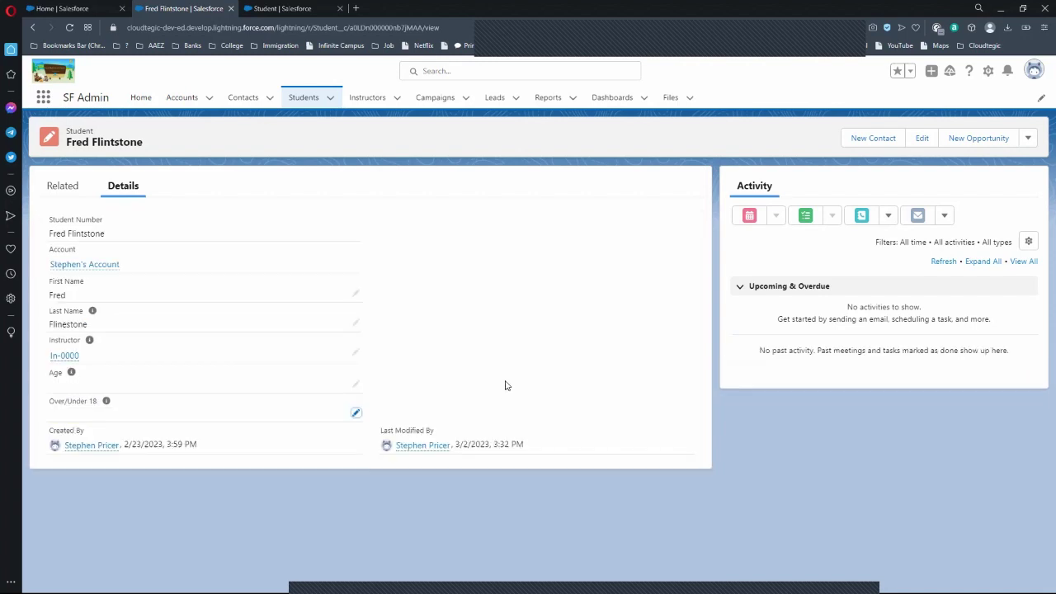
# Reload the student record, enter 46 in the empty Age field, and save it
pyautogui.press('F5')
pyautogui.click(356, 383)
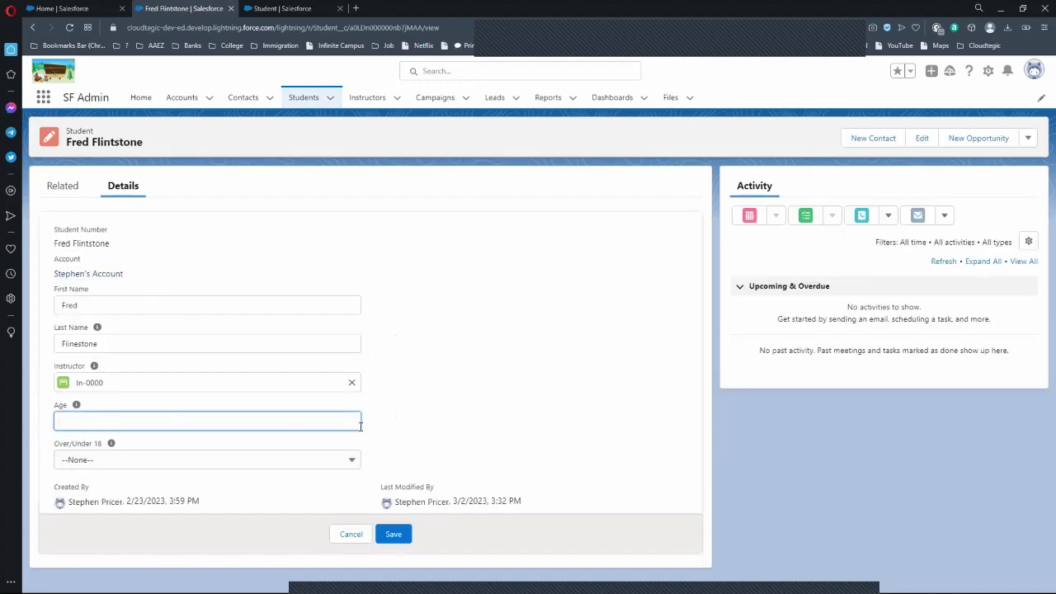
pyautogui.write('46')
pyautogui.click(400, 537)
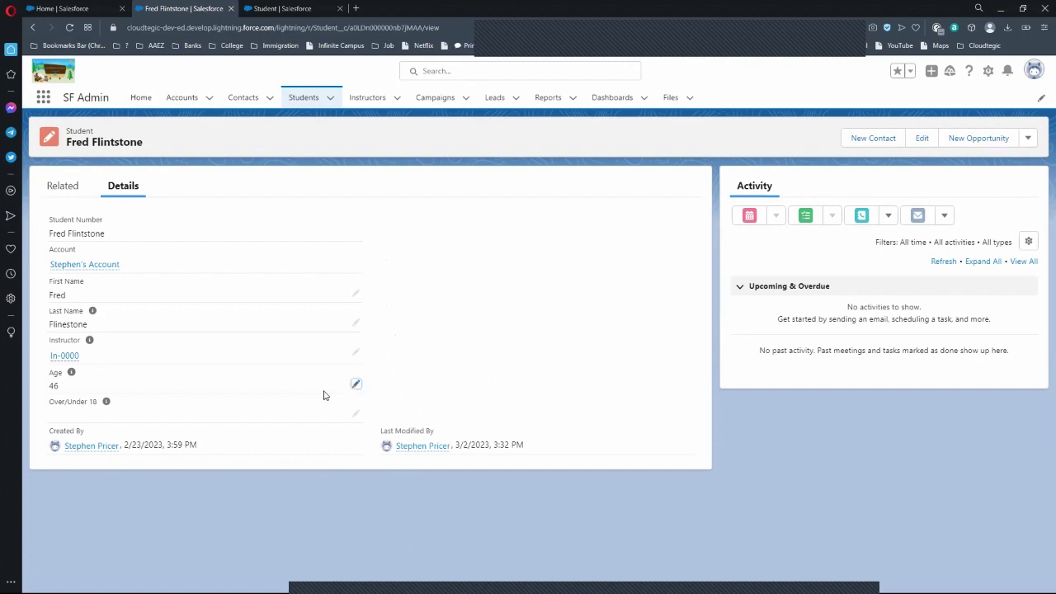
# Set the student's Over/Under 18 field to 18 & Over and save the record
pyautogui.click(356, 412)
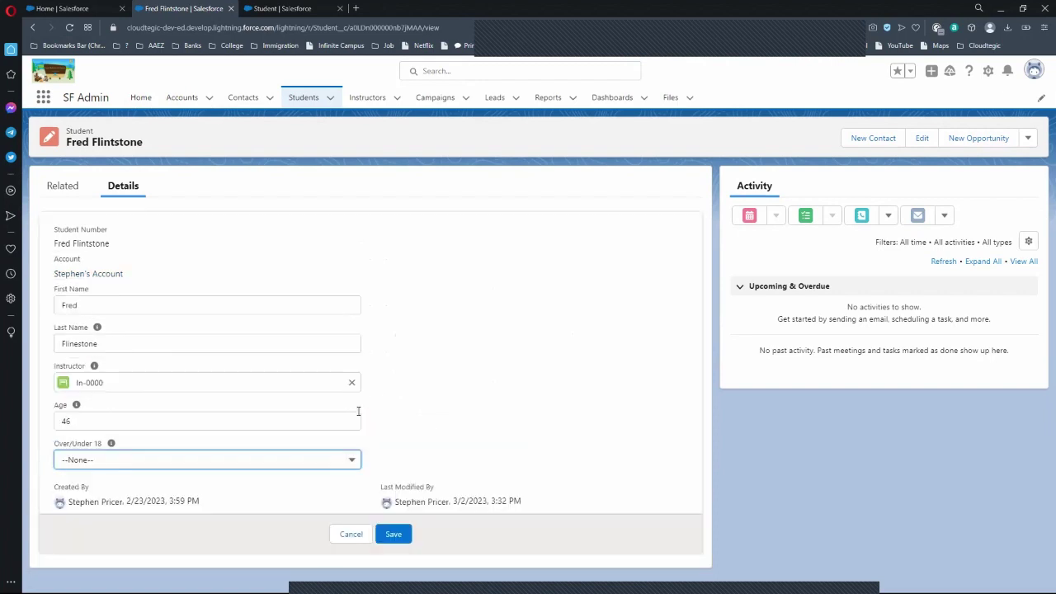
pyautogui.click(350, 460)
pyautogui.click(321, 504)
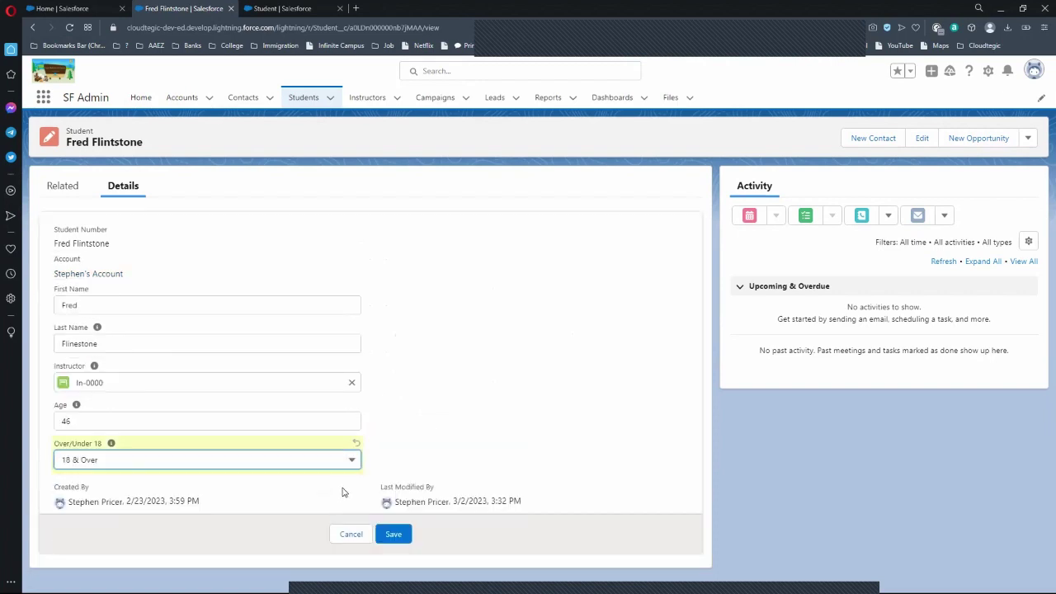
pyautogui.click(405, 534)
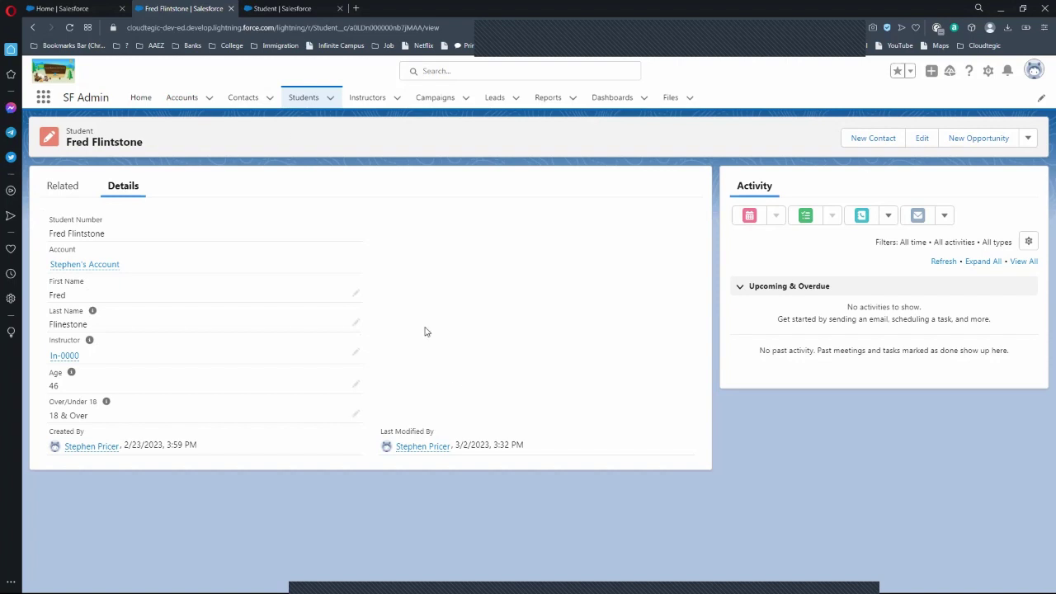
# Refresh the Student object's Fields & Relationships setup page and return to the student record
pyautogui.click(278, 10)
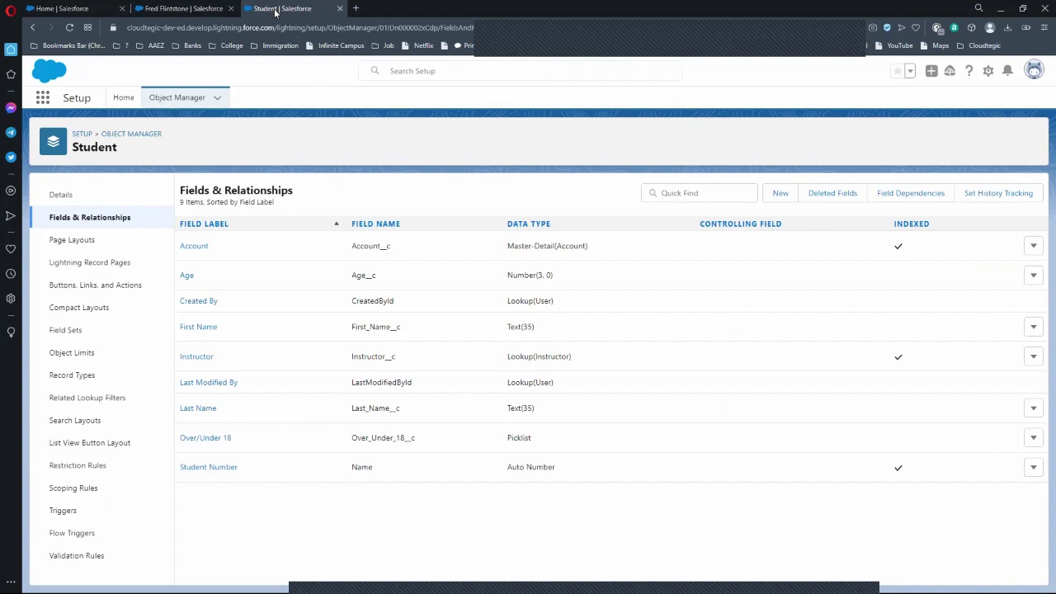
pyautogui.click(70, 29)
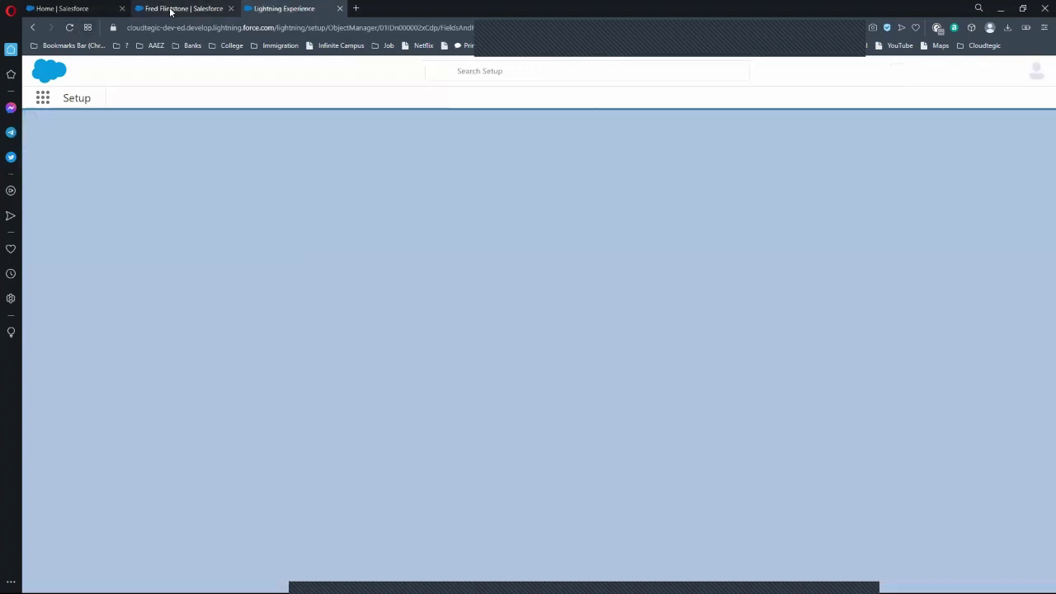
pyautogui.click(169, 9)
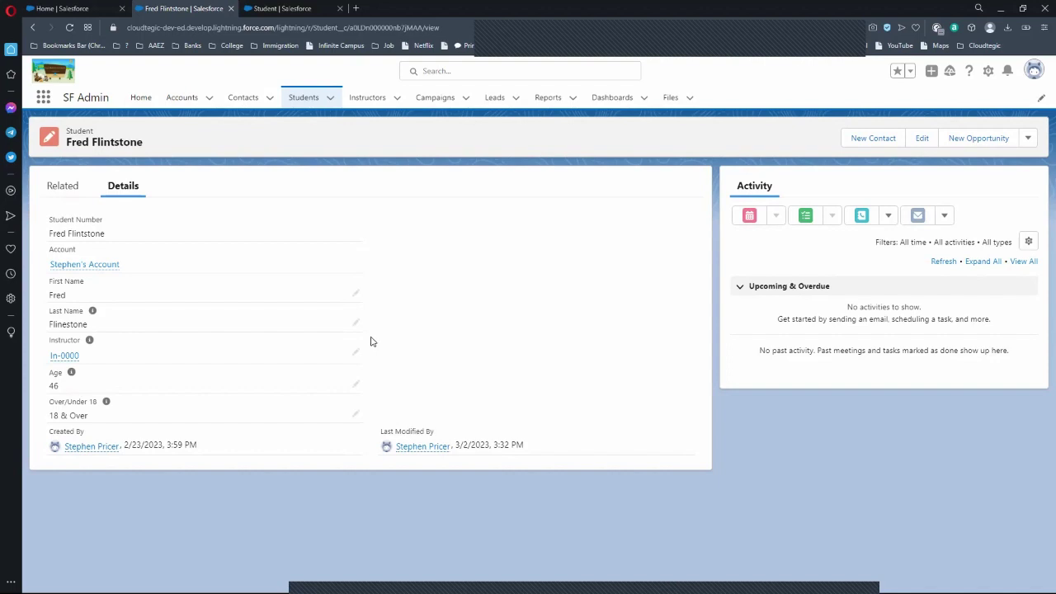
# Change the student's age to 17 and save the record
pyautogui.click(357, 386)
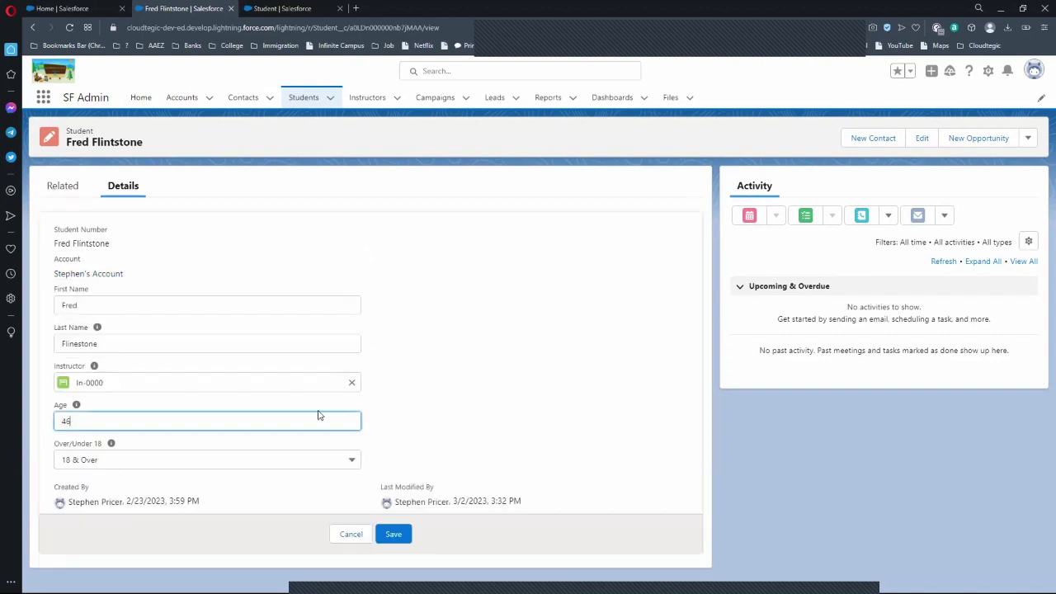
pyautogui.press('BackSpace')
pyautogui.press('BackSpace')
pyautogui.write('17')
pyautogui.click(393, 535)
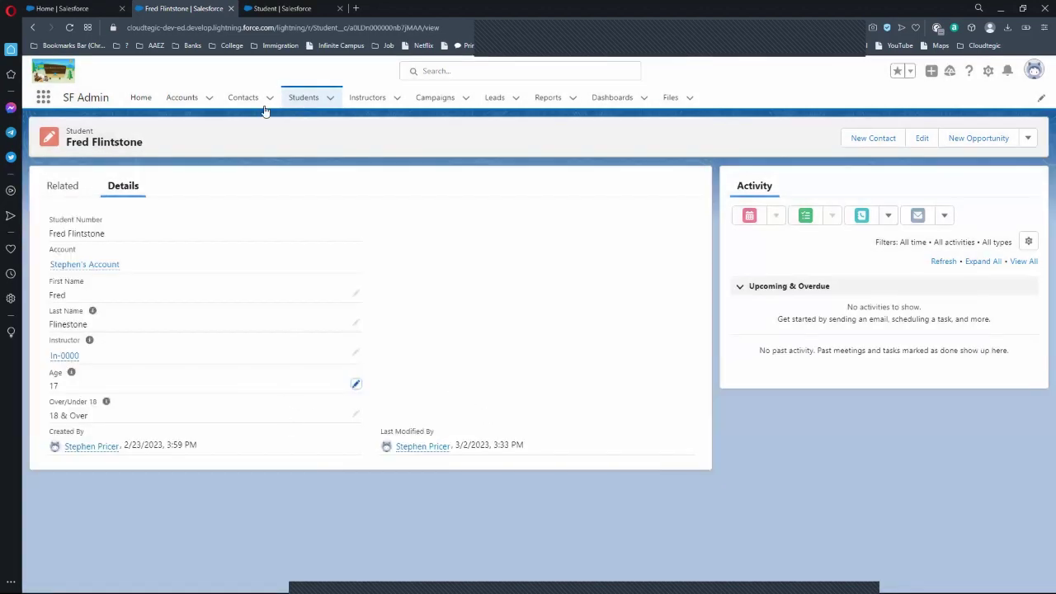
# Start a new validation rule for the Student object in Object Manager
pyautogui.click(285, 10)
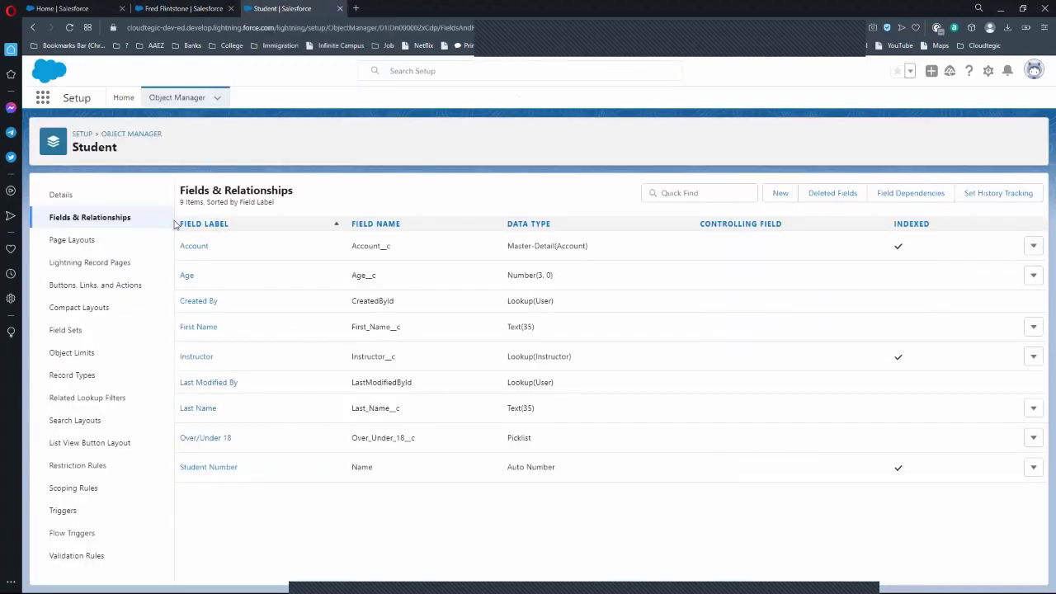
pyautogui.click(92, 560)
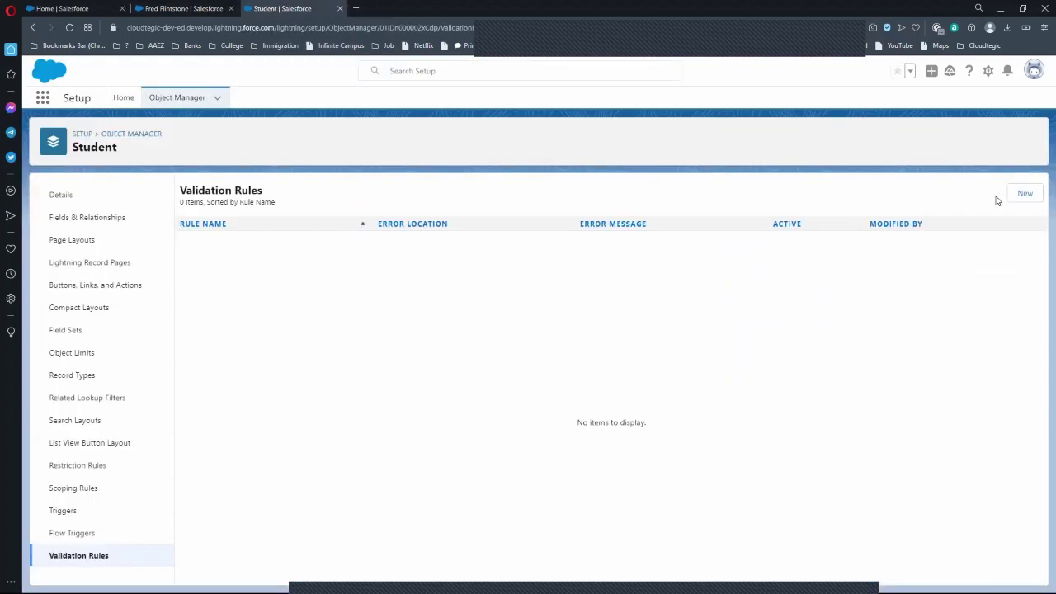
pyautogui.click(1024, 194)
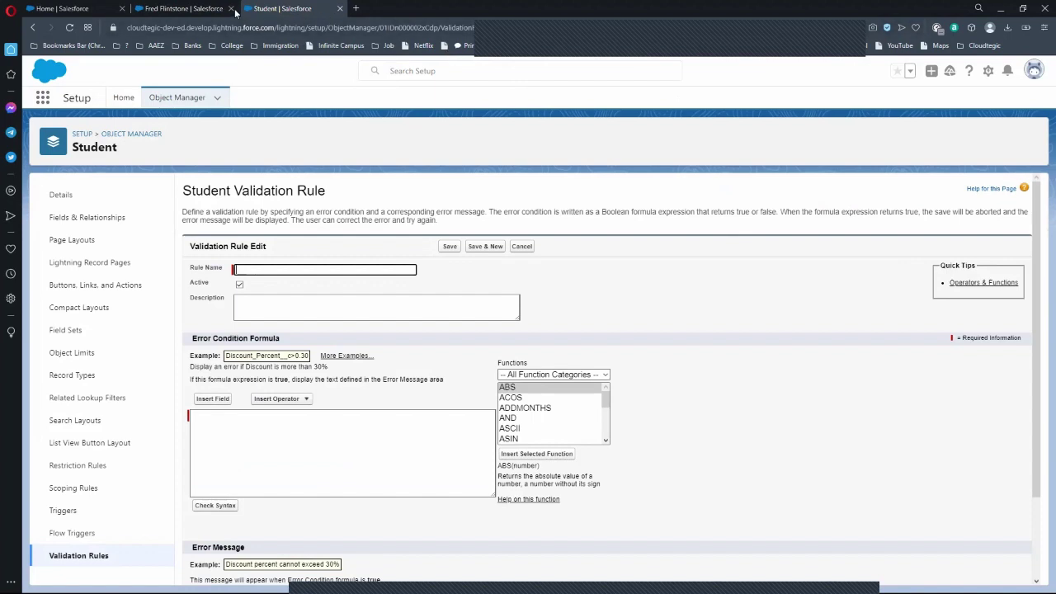
# Return to the student record, clear the Age value, and save
pyautogui.click(198, 9)
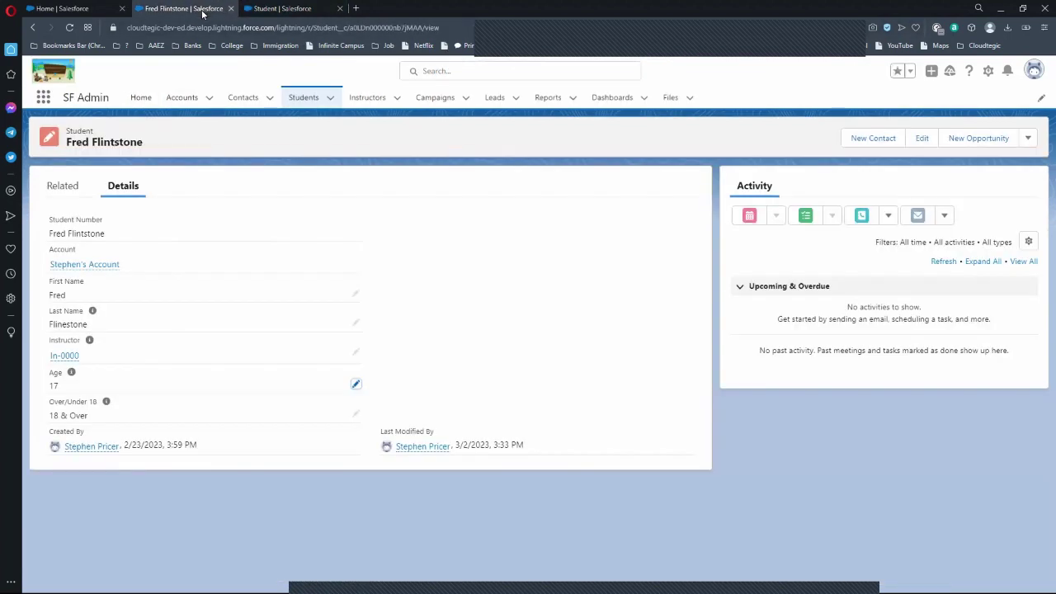
pyautogui.click(356, 384)
pyautogui.press('BackSpace')
pyautogui.press('BackSpace')
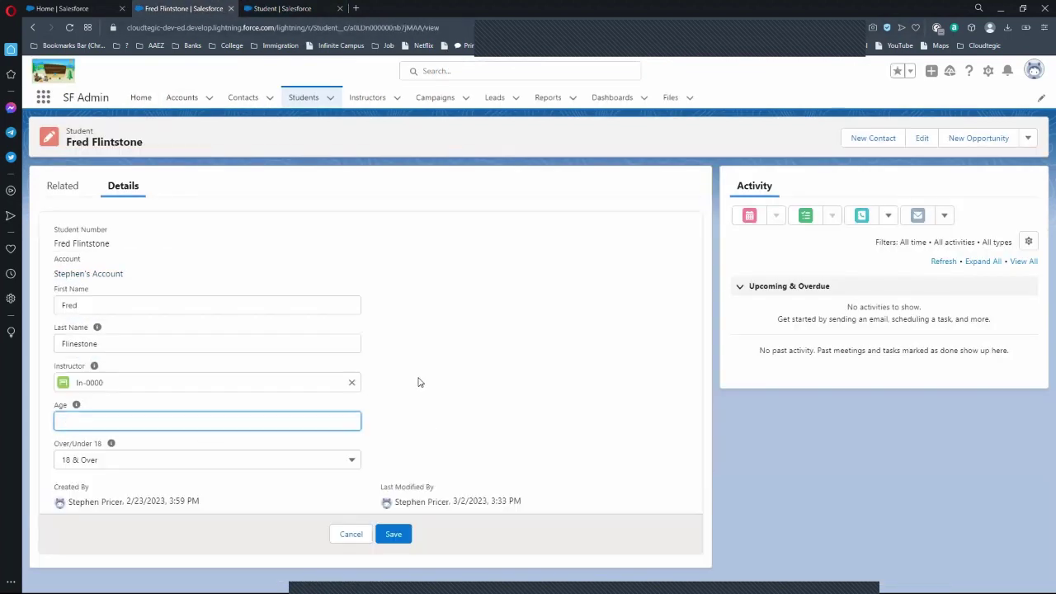
pyautogui.click(391, 535)
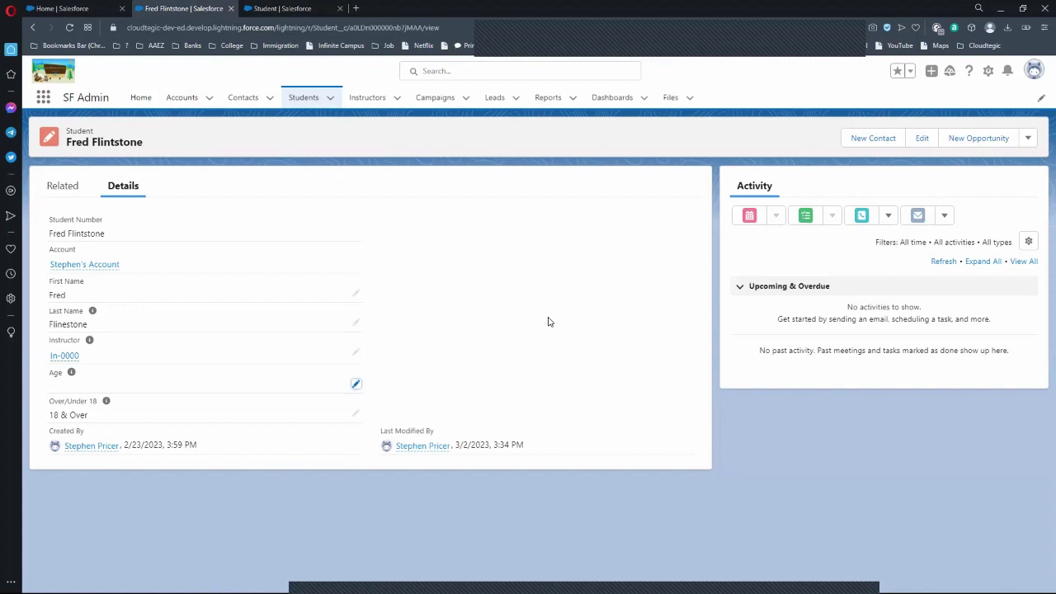
# Set the student's Over/Under 18 field to Under 18 and save the record
pyautogui.click(356, 412)
pyautogui.click(349, 464)
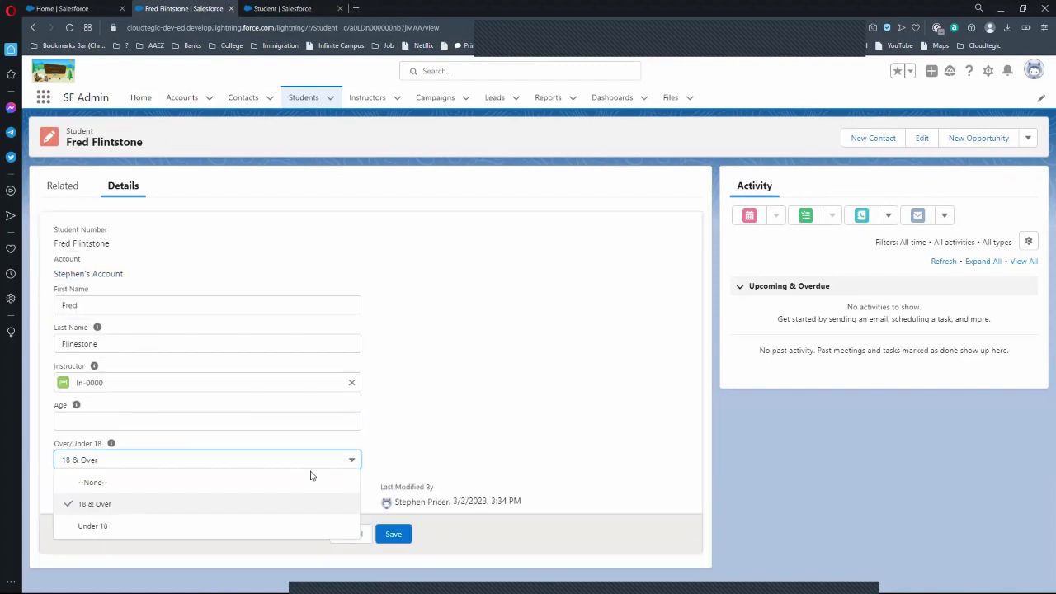
pyautogui.click(232, 526)
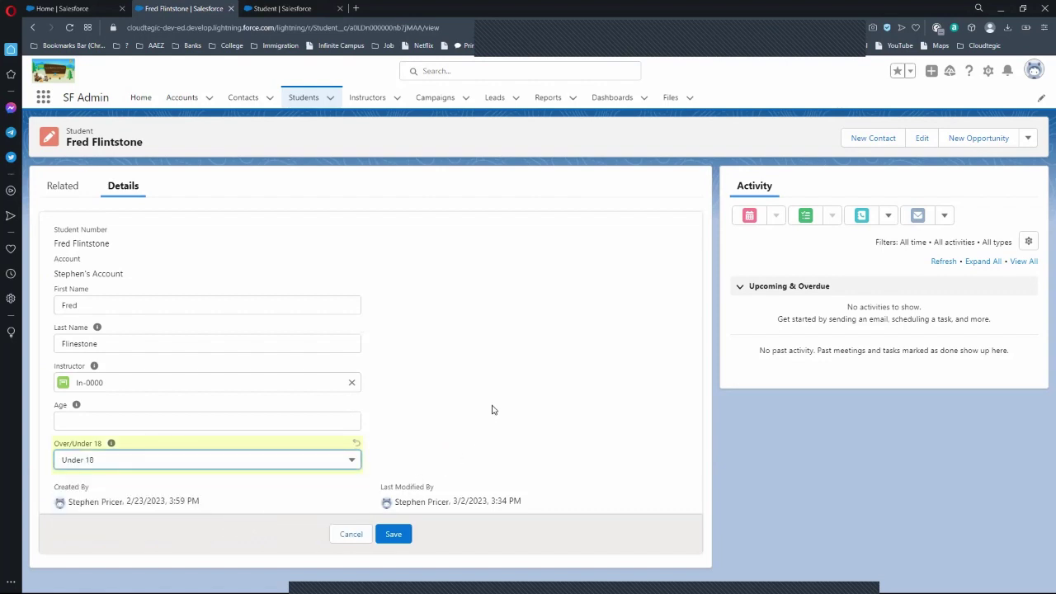
pyautogui.click(393, 534)
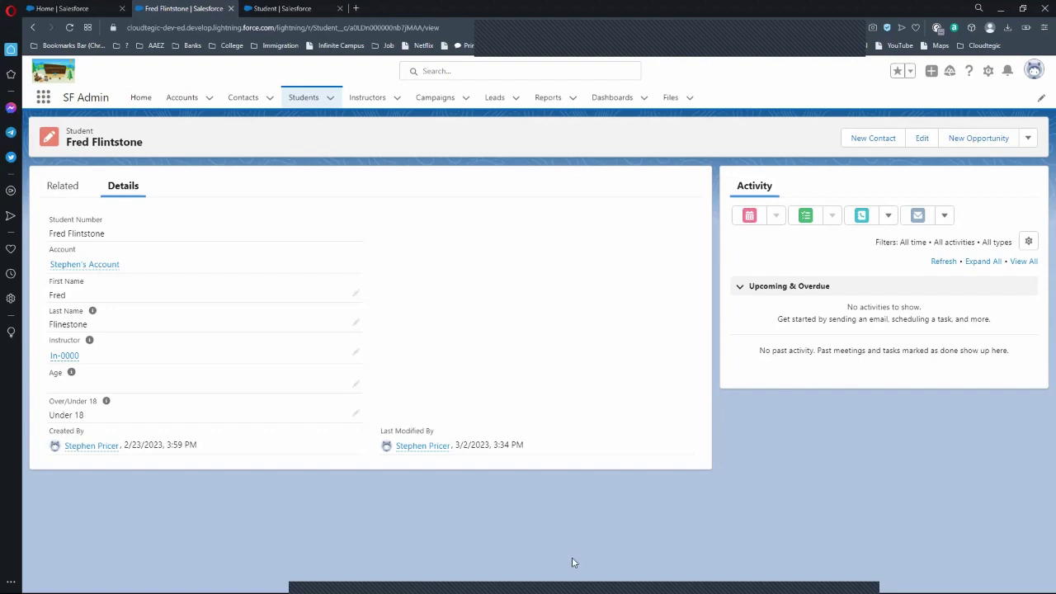
# Name the new validation rule Under_18 and describe it as "Is the student under 18? If yes, then the age should be populated."
pyautogui.click(281, 8)
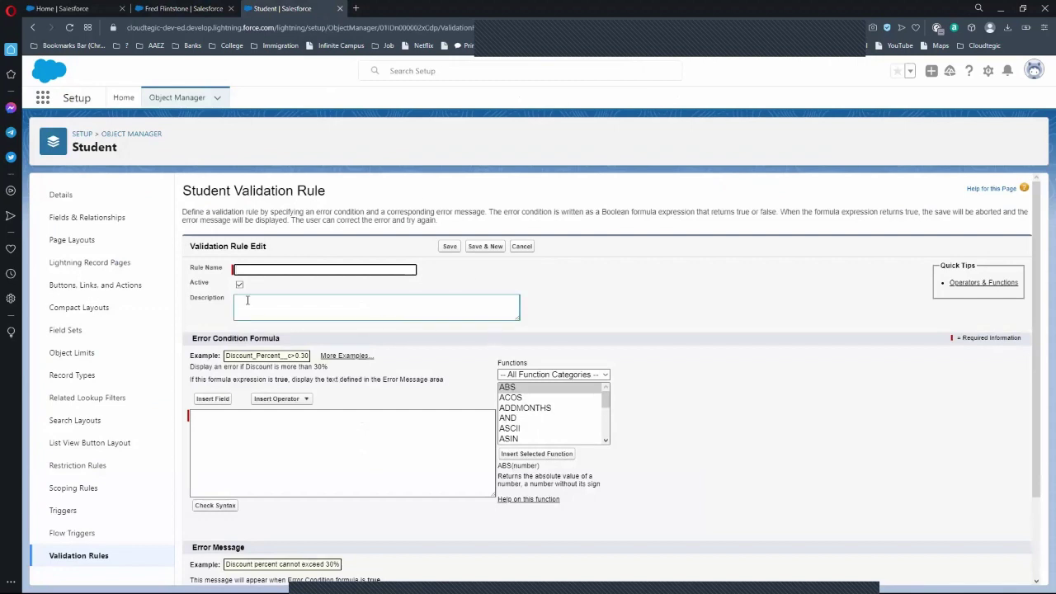
pyautogui.write('Under_ 18')
pyautogui.click(291, 307)
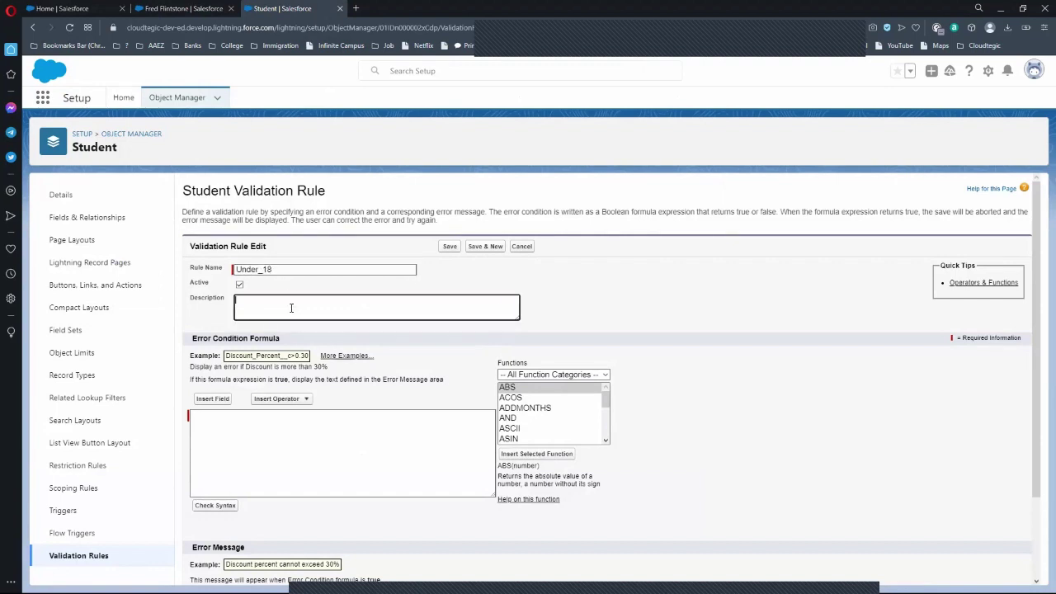
pyautogui.write('is the student under 18? If yes, then')
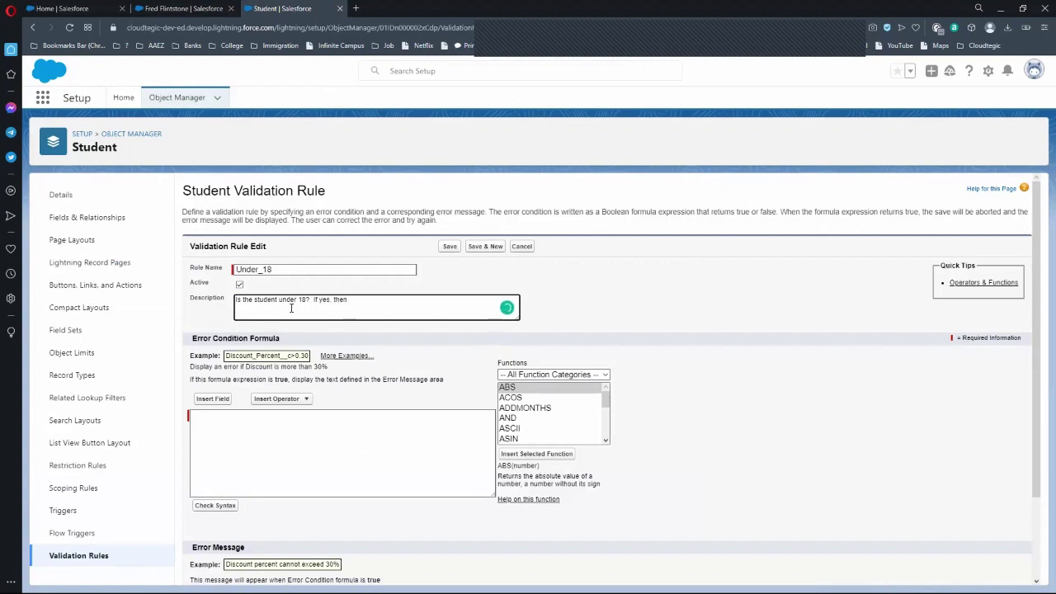
pyautogui.write(' the age should be populated.')
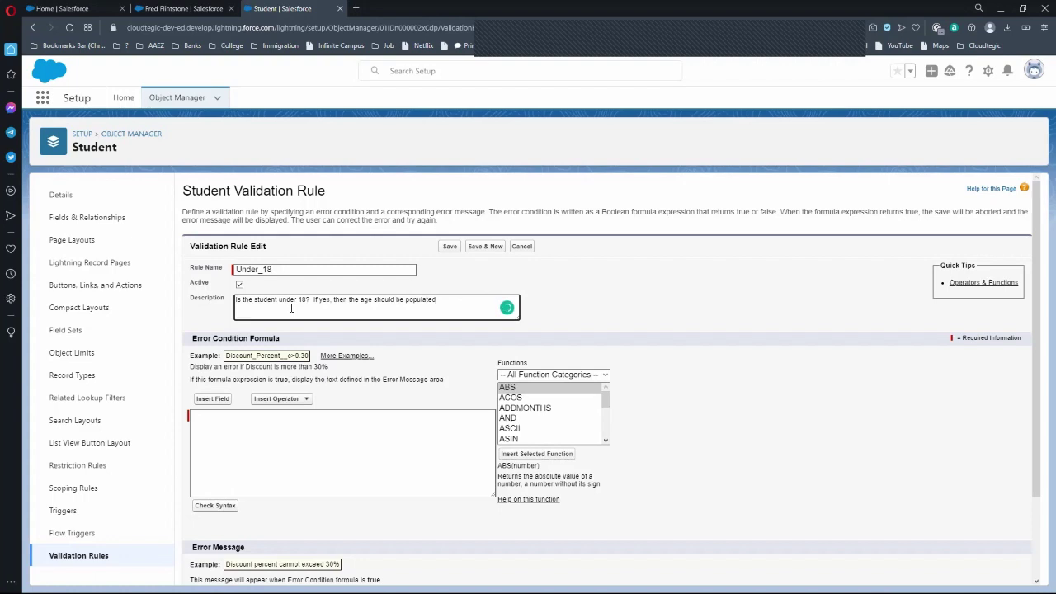
# Begin the validation rule's error condition formula with And
pyautogui.click(297, 439)
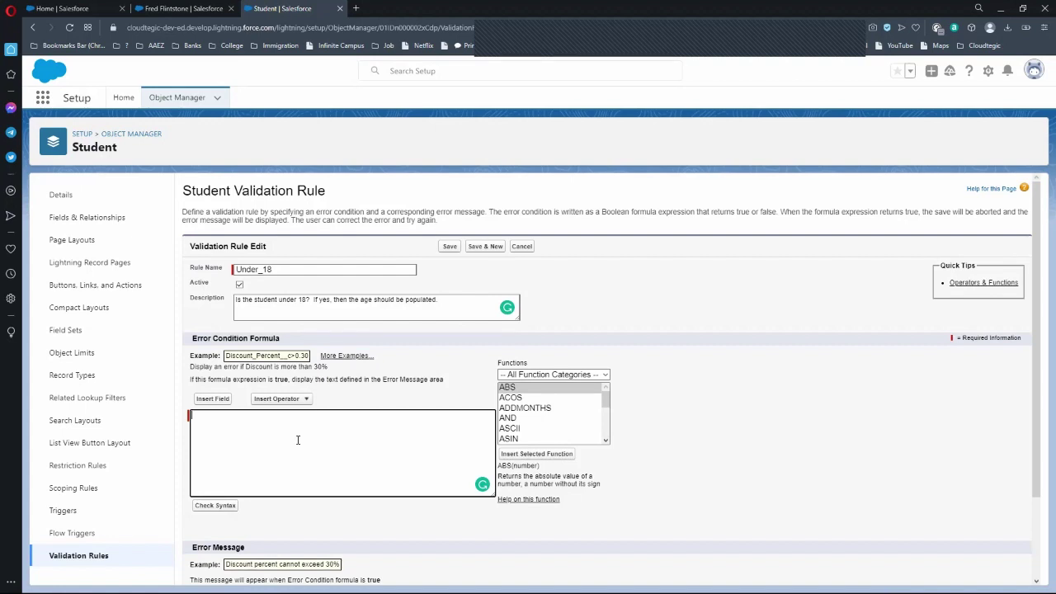
pyautogui.write('nd')
# Review the Over/Under 18 and Age fields on the student record, marking both as the fields the rule must check
pyautogui.click(197, 10)
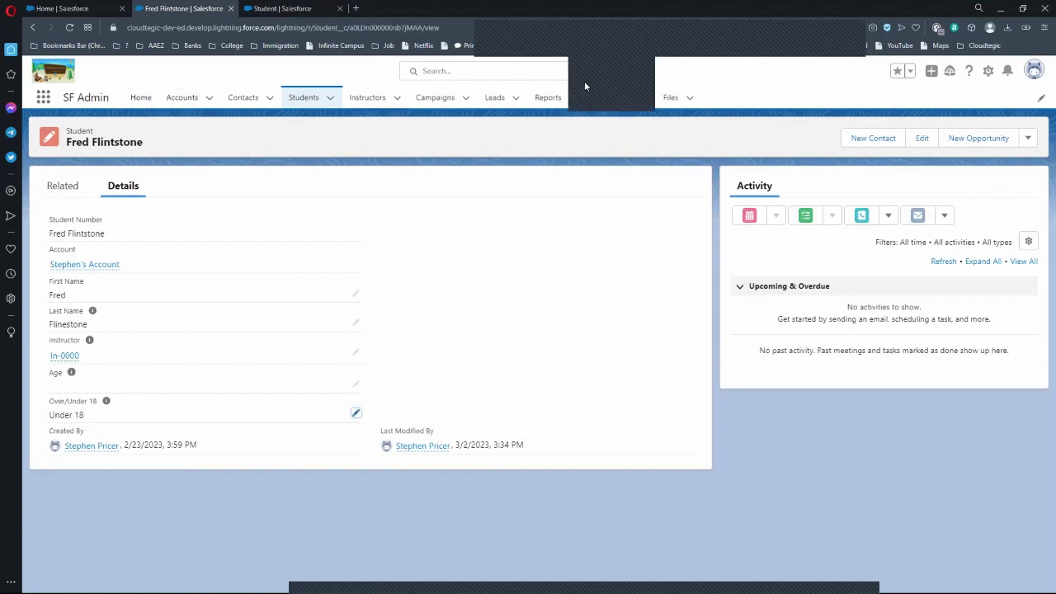
pyautogui.moveTo(51, 411); pyautogui.dragTo(91, 415)
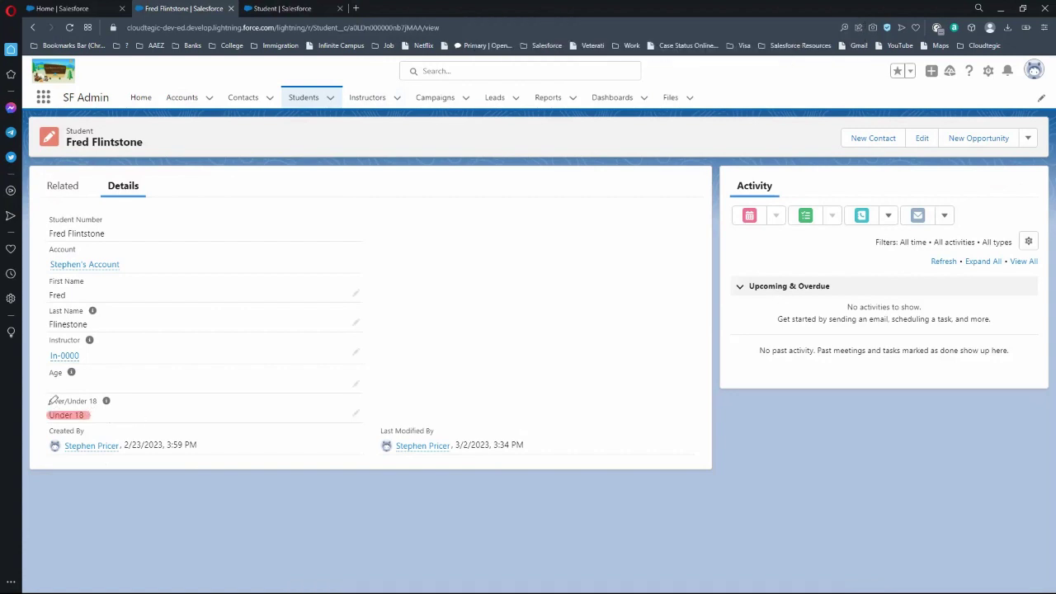
pyautogui.moveTo(48, 402); pyautogui.dragTo(100, 400)
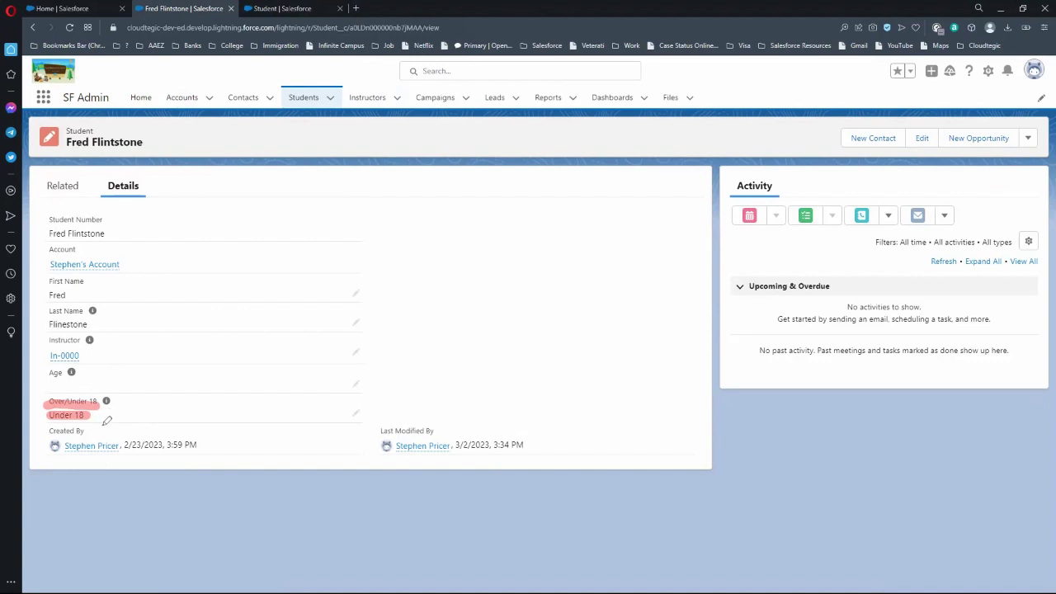
pyautogui.moveTo(46, 370); pyautogui.dragTo(80, 382)
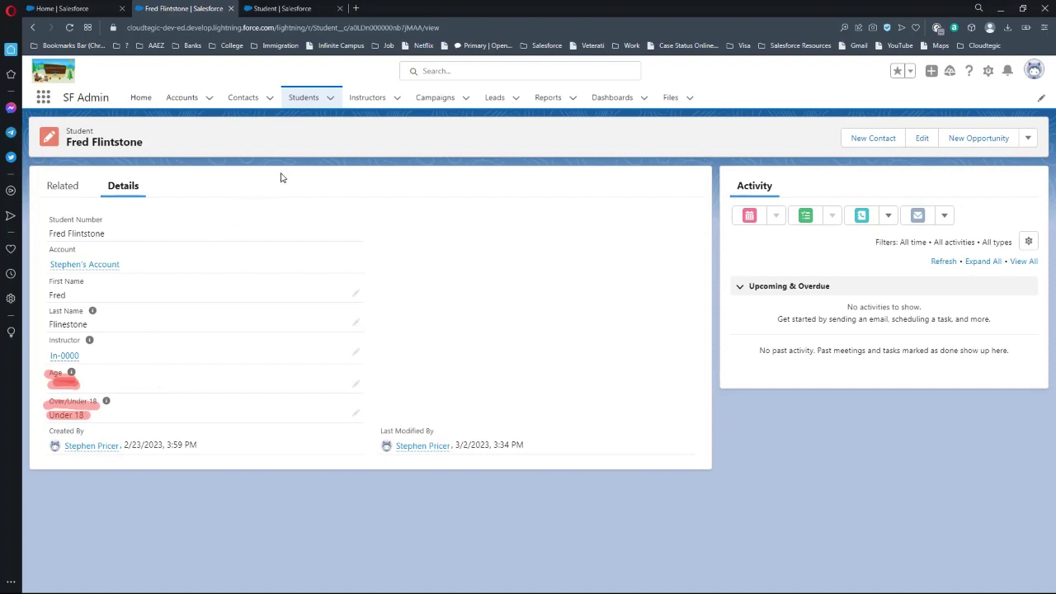
# Add an opening parenthesis on an indented second line of the rule's error condition formula
pyautogui.click(270, 11)
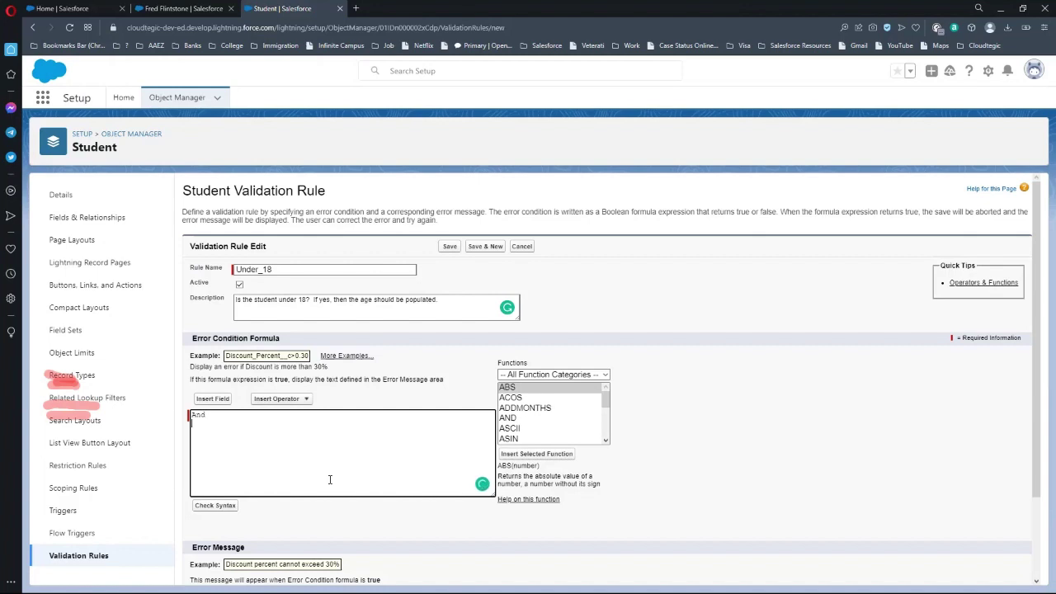
pyautogui.press('Tab')
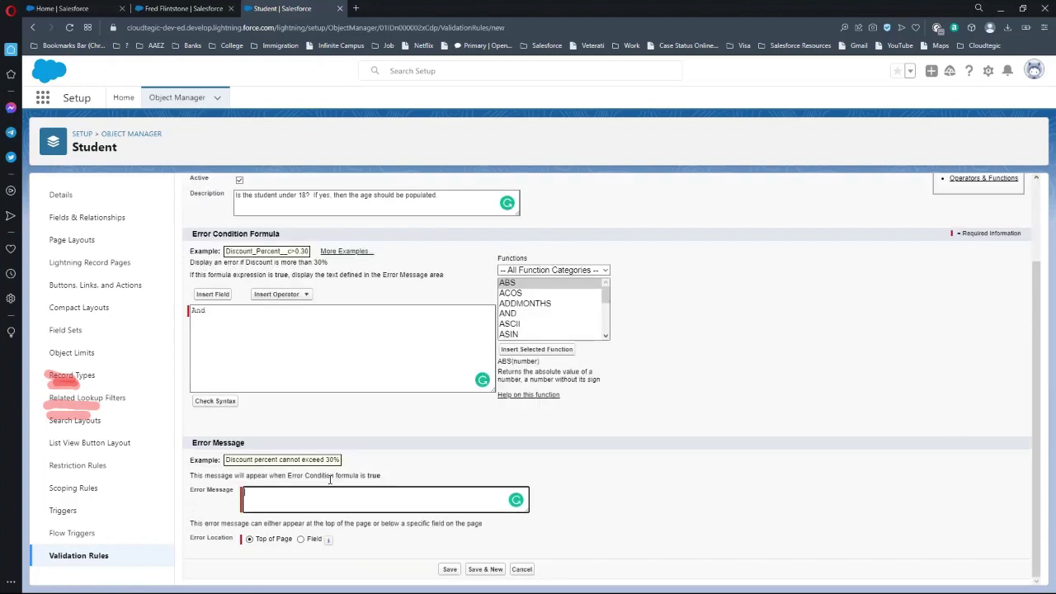
pyautogui.click(242, 336)
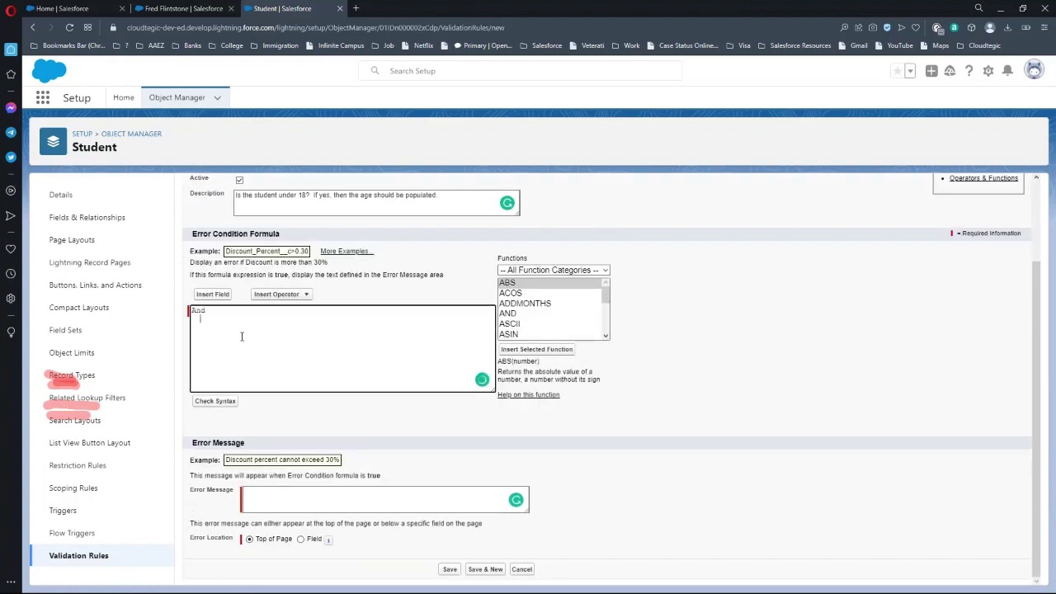
pyautogui.write('(')
# Insert the ISPICKVAL function directly after the opening parenthesis in the error condition formula
pyautogui.scroll(-1, 534, 317)
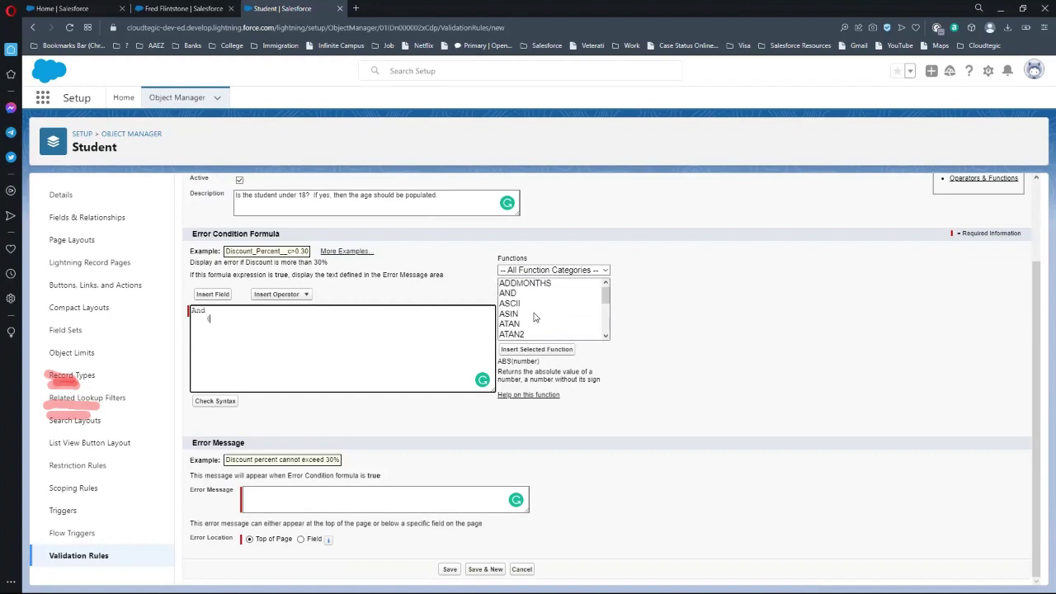
pyautogui.scroll(-10, 535, 318)
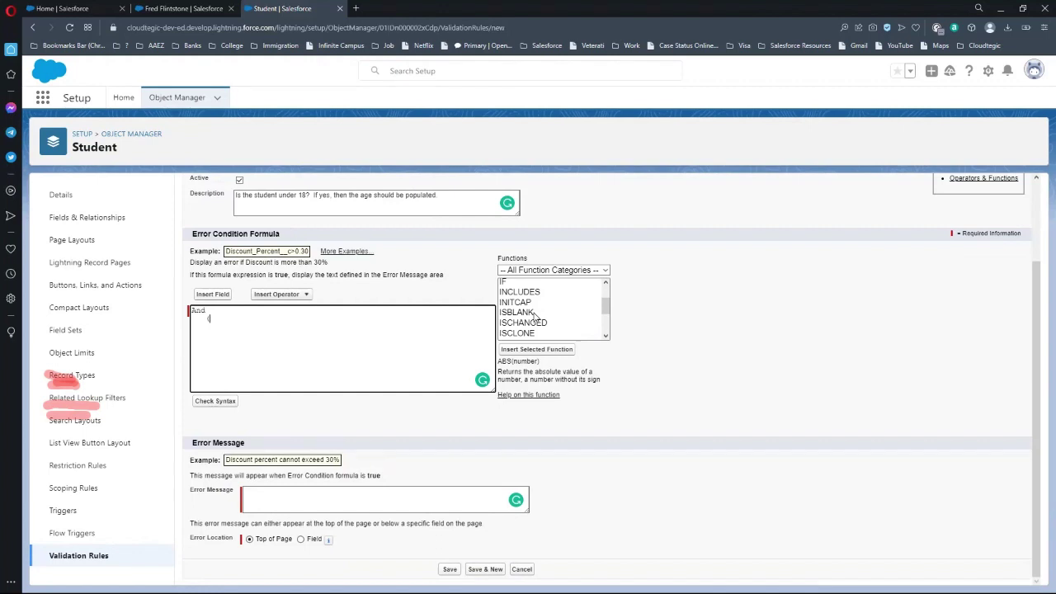
pyautogui.scroll(-3, 560, 314)
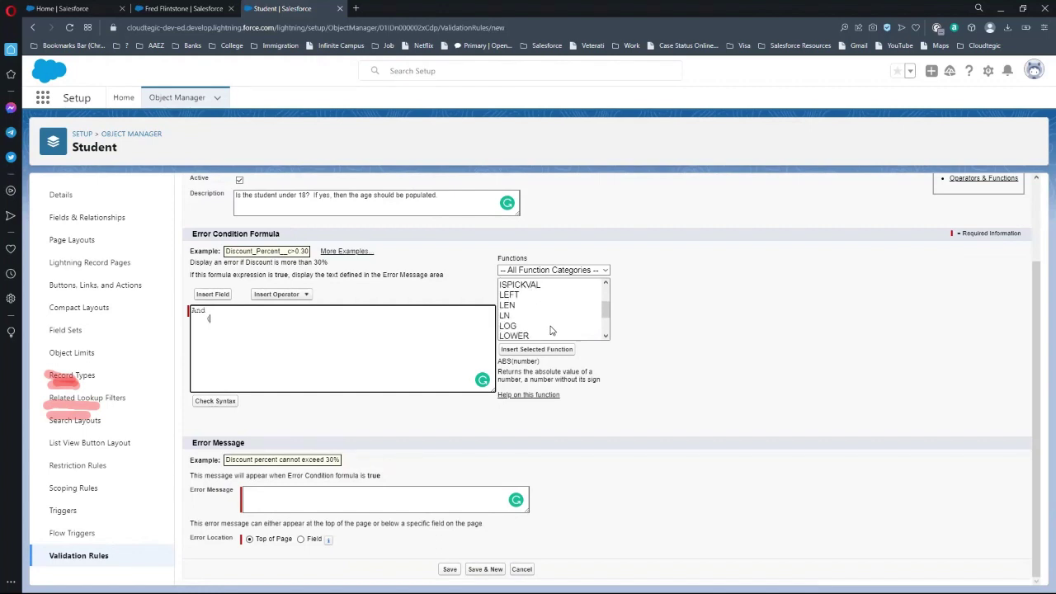
pyautogui.click(529, 285)
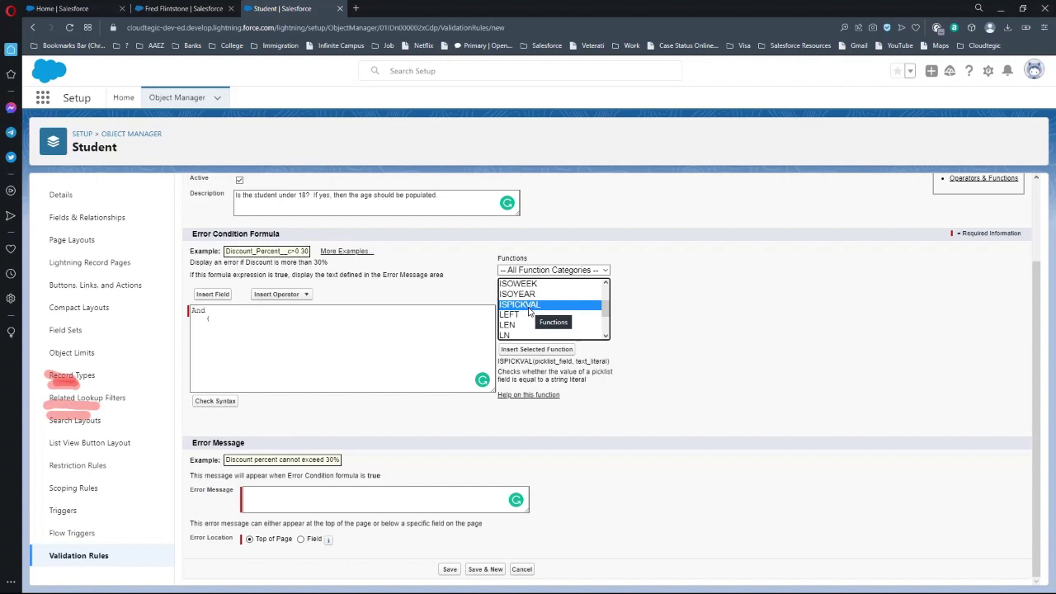
pyautogui.doubleClick(529, 307)
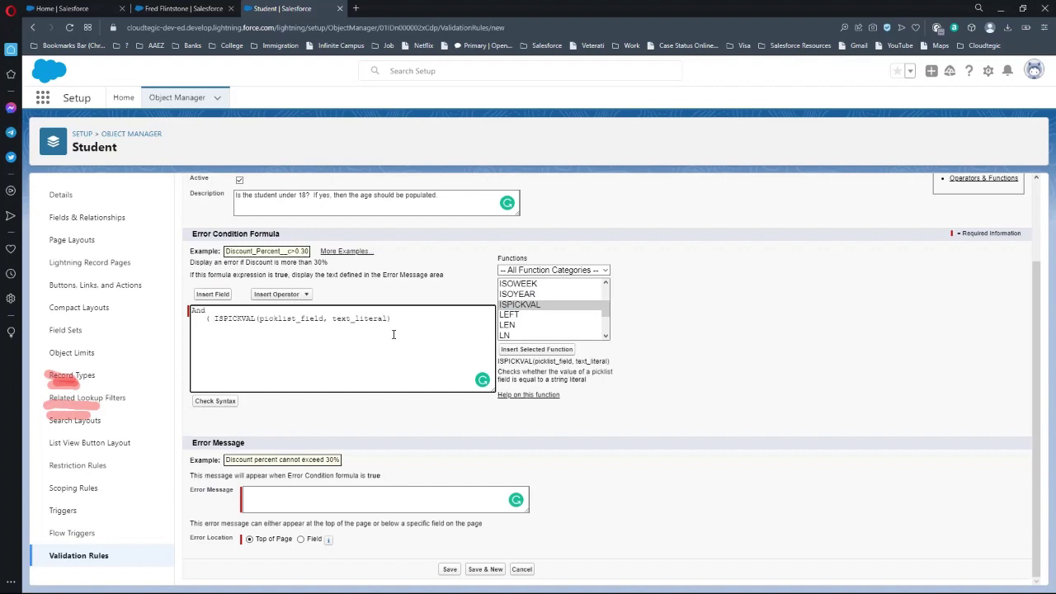
pyautogui.press('BackSpace')
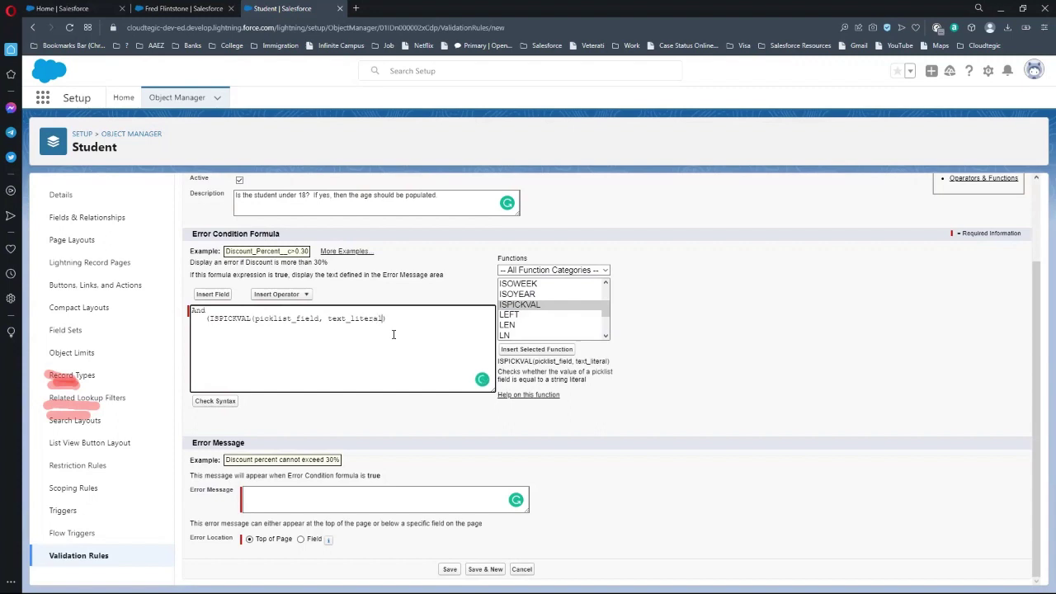
# Replace ISPICKVAL's picklist_field placeholder with the Student object's Over/Under 18 field, Over_Under_18__c
pyautogui.click(321, 322)
pyautogui.press('BackSpace')
pyautogui.press('BackSpace')
pyautogui.press('BackSpace')
pyautogui.press('BackSpace')
pyautogui.press('BackSpace')
pyautogui.press('BackSpace')
pyautogui.press('BackSpace')
pyautogui.press('BackSpace')
pyautogui.press('BackSpace')
pyautogui.press('BackSpace')
pyautogui.press('BackSpace')
pyautogui.press('BackSpace')
pyautogui.press('BackSpace')
pyautogui.press('BackSpace')
pyautogui.click(216, 296)
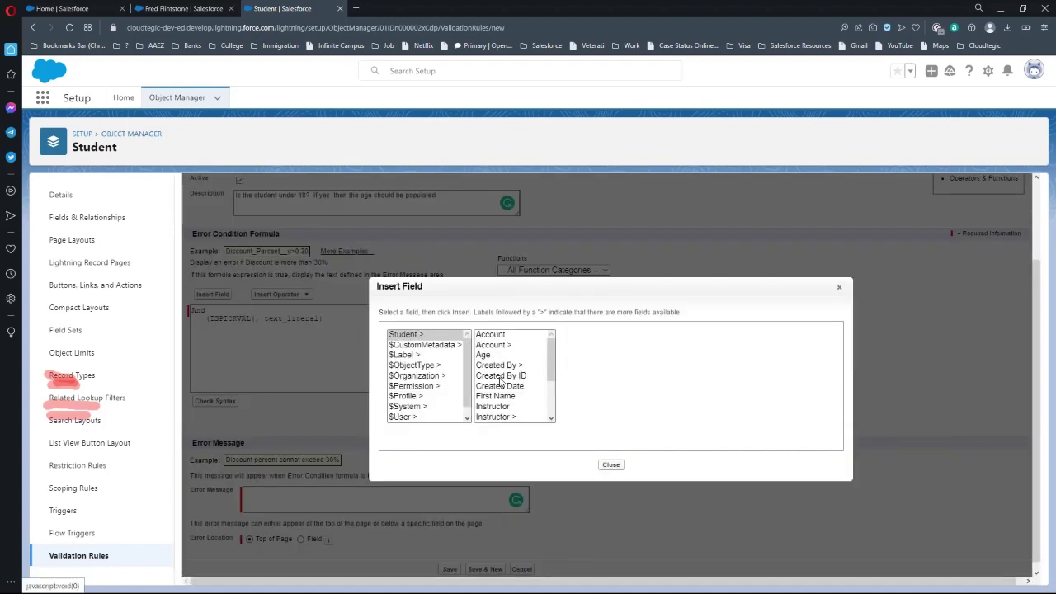
pyautogui.scroll(-2, 513, 371)
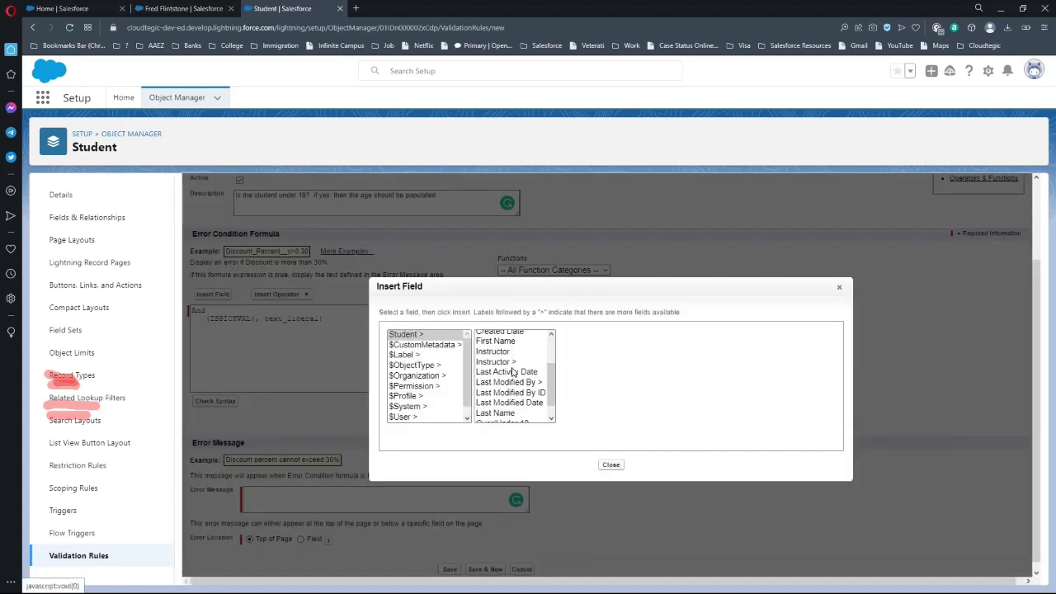
pyautogui.scroll(-1, 513, 371)
pyautogui.click(518, 407)
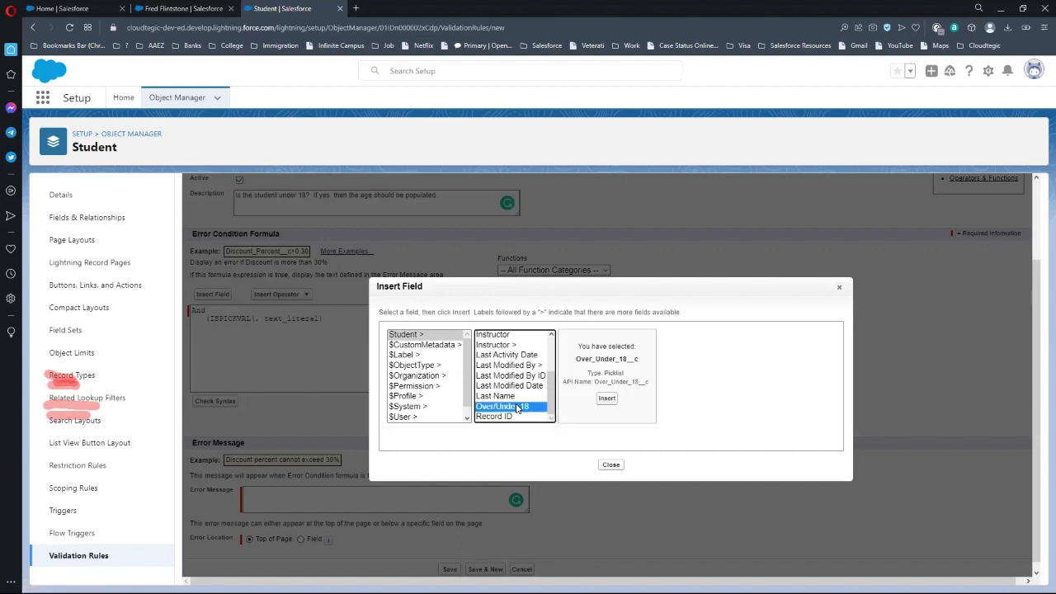
pyautogui.click(607, 398)
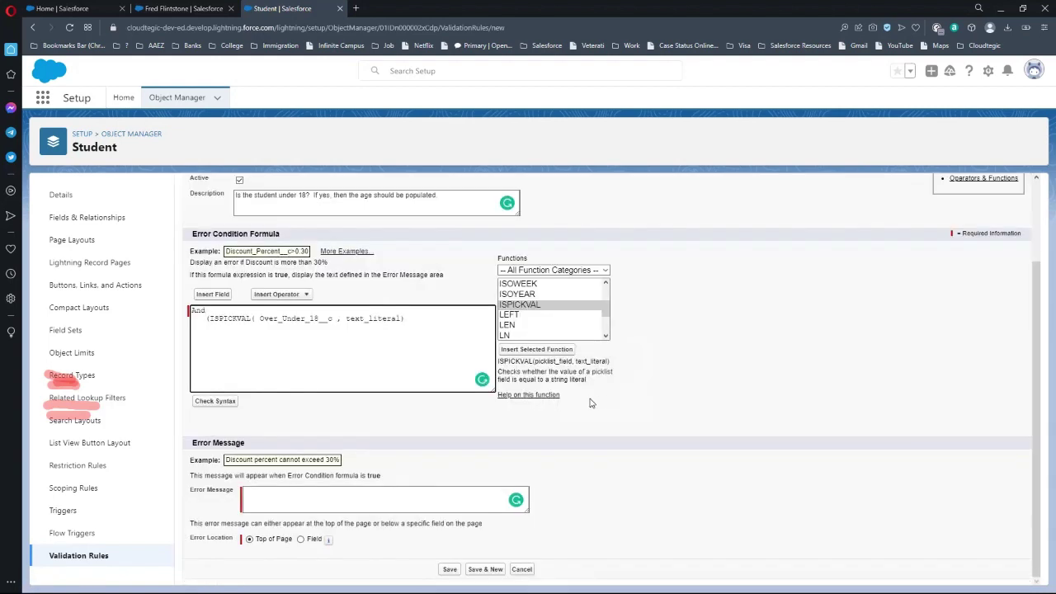
# Replace ISPICKVAL's text_literal placeholder with "Under 18" and end that condition with a comma
pyautogui.click(347, 321)
pyautogui.press('Delete')
pyautogui.press('Delete')
pyautogui.press('Delete')
pyautogui.press('Delete')
pyautogui.press('Delete')
pyautogui.press('Delete')
pyautogui.press('Delete')
pyautogui.press('Delete')
pyautogui.press('Delete')
pyautogui.press('Delete')
pyautogui.press('Delete')
pyautogui.press('Delete')
pyautogui.write('18__c , "Under 18"')
pyautogui.click(345, 319)
pyautogui.press('BackSpace')
# Insert the ISBLANK function on a new line, move the opening parenthesis beside And, and align both conditions
pyautogui.scroll(2, 538, 321)
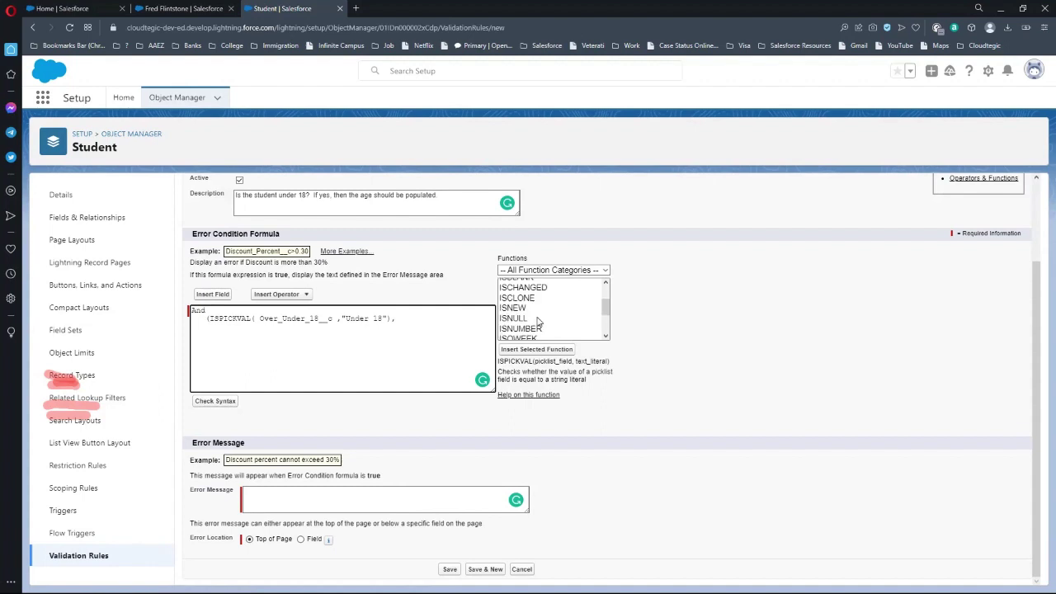
pyautogui.scroll(2, 538, 322)
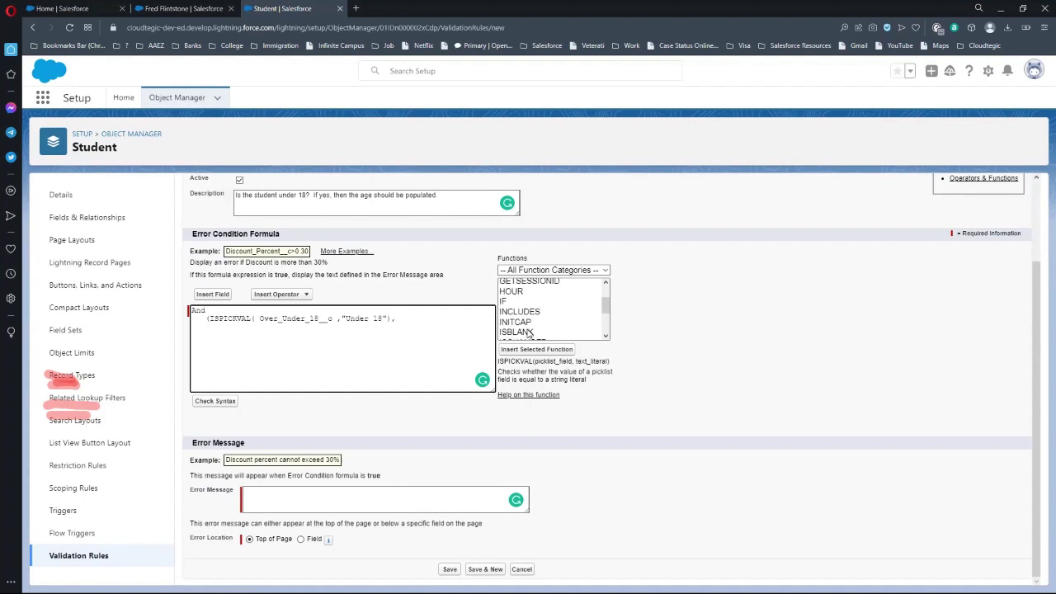
pyautogui.doubleClick(528, 332)
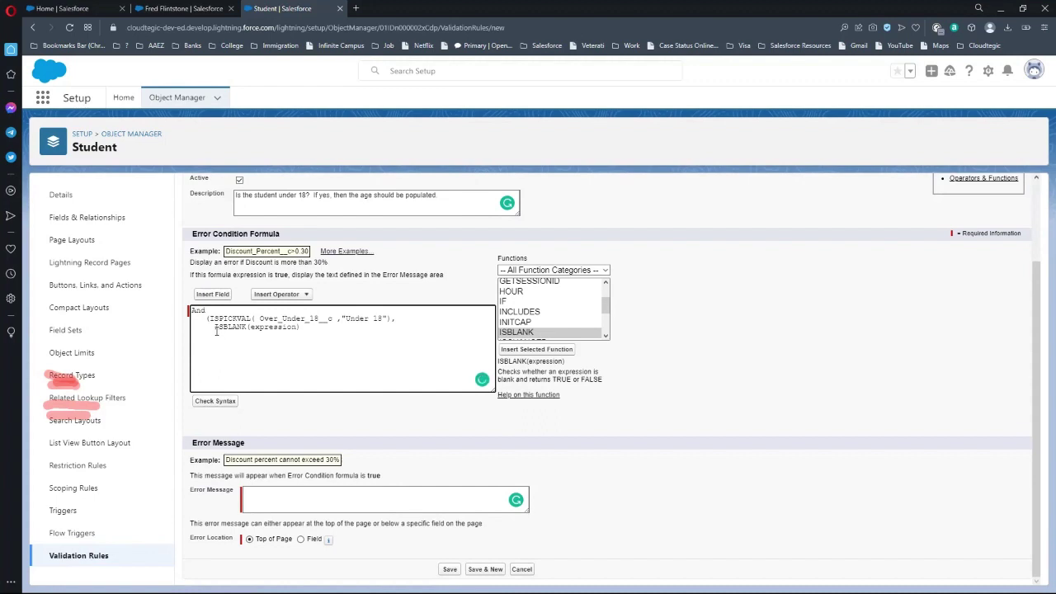
pyautogui.press('BackSpace')
pyautogui.press('BackSpace')
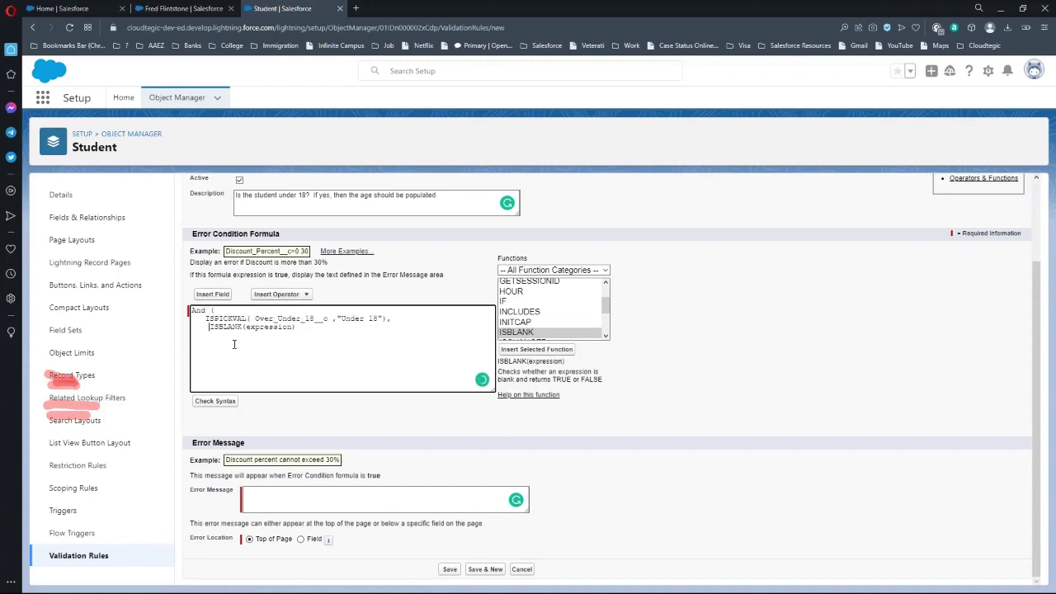
pyautogui.press('BackSpace')
pyautogui.press('Right')
pyautogui.press('Right')
pyautogui.press('Right')
# Replace ISBLANK's expression placeholder with the Student object's Age field, Age__c
pyautogui.doubleClick(263, 327)
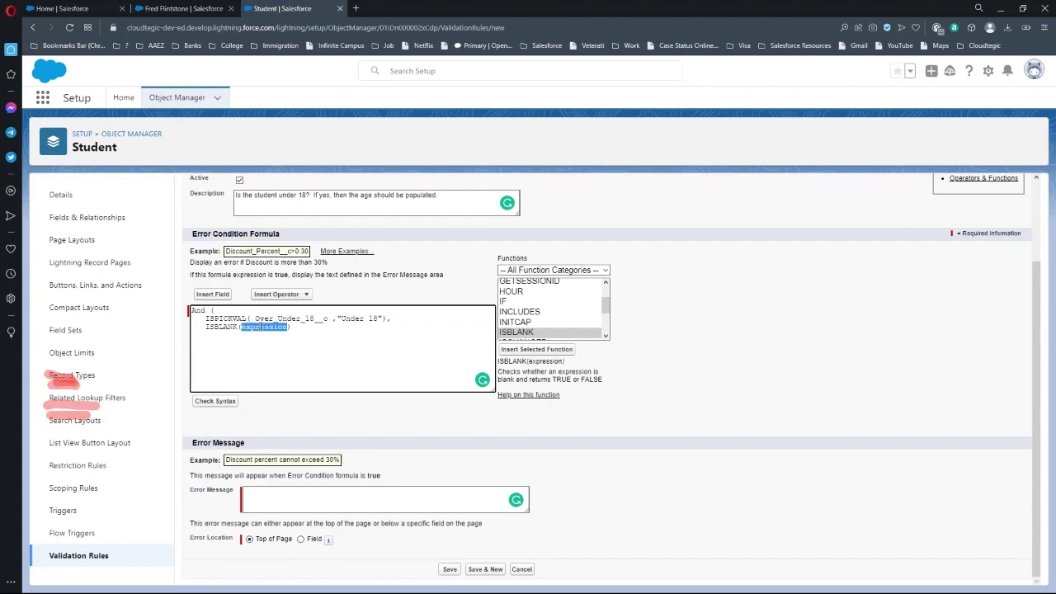
pyautogui.click(206, 295)
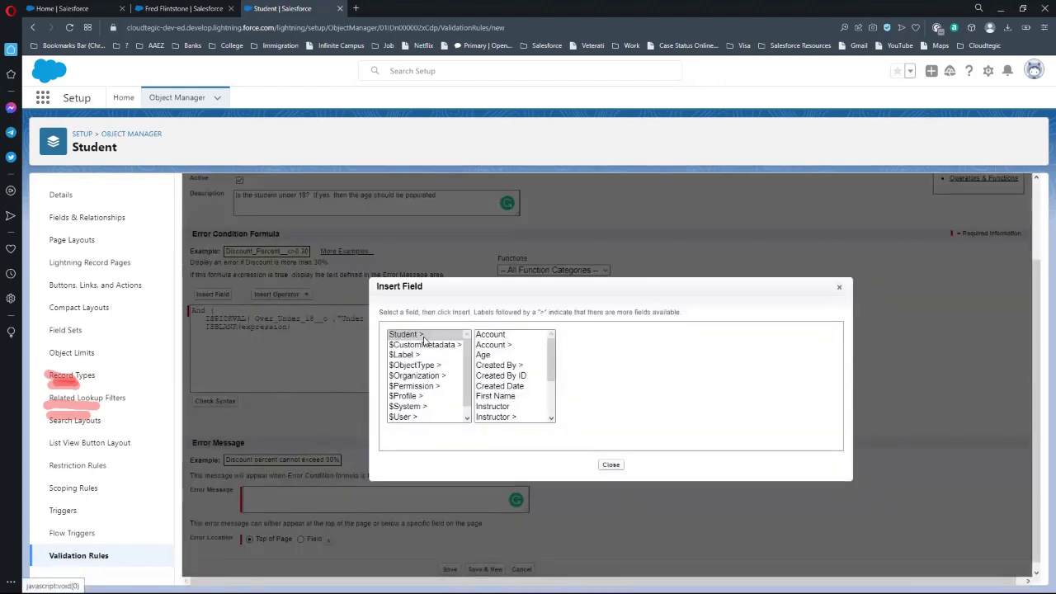
pyautogui.click(492, 356)
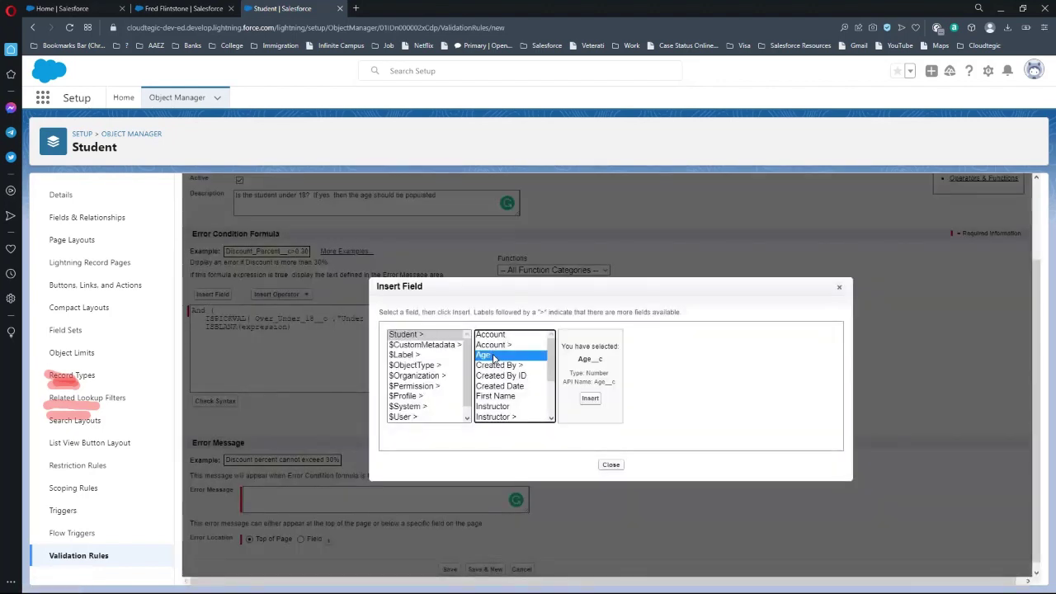
pyautogui.click(591, 398)
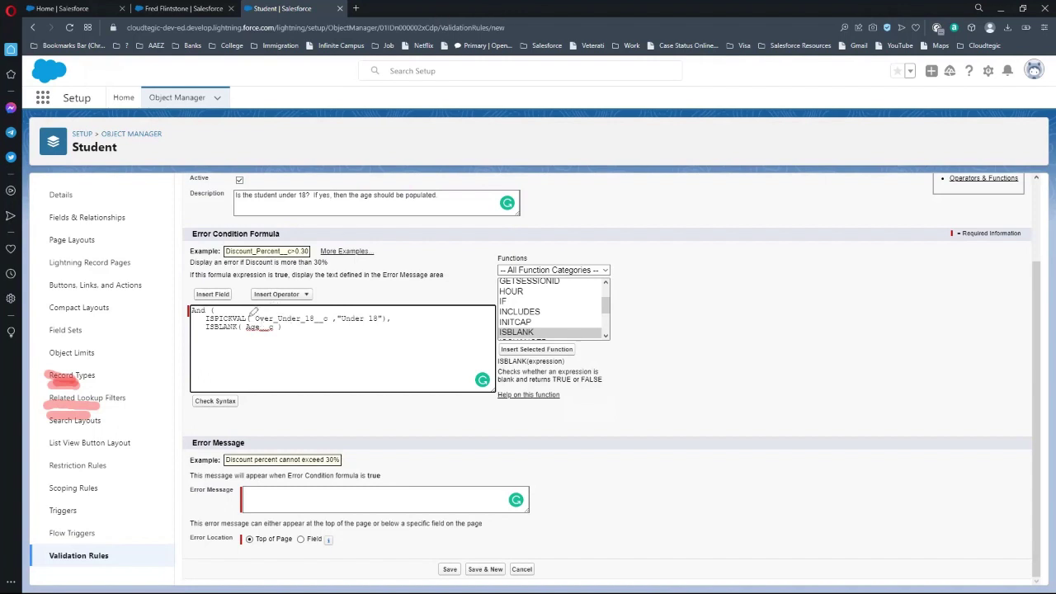
# Check the formula's parentheses and syntax, closing the And function with a parenthesis on its own last line
pyautogui.moveTo(254, 312); pyautogui.dragTo(249, 319)
pyautogui.moveTo(373, 319); pyautogui.dragTo(388, 319)
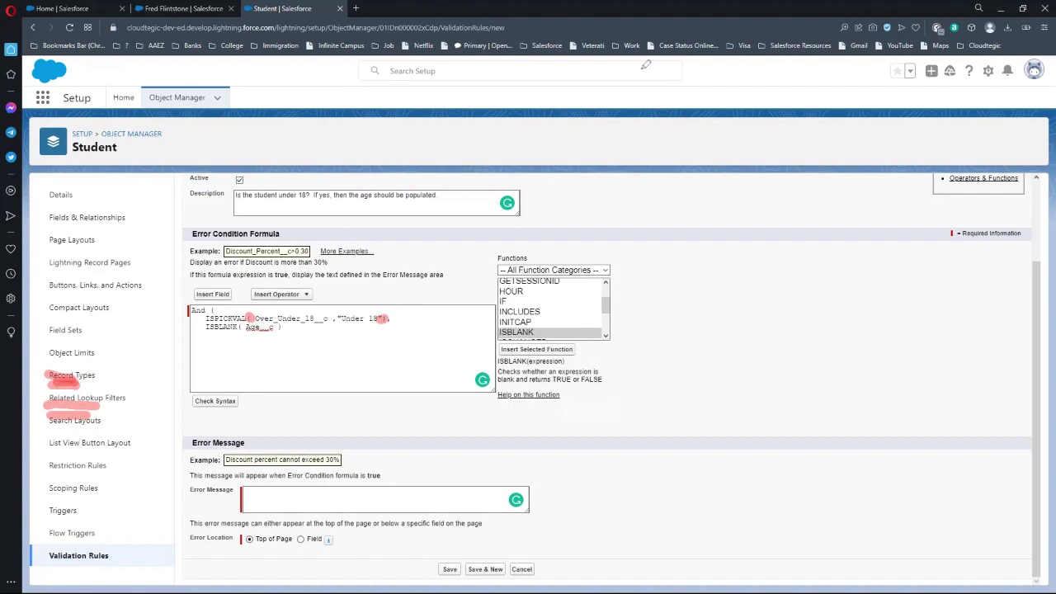
pyautogui.moveTo(238, 327); pyautogui.dragTo(286, 328)
pyautogui.moveTo(199, 310); pyautogui.dragTo(219, 310)
pyautogui.click(215, 401)
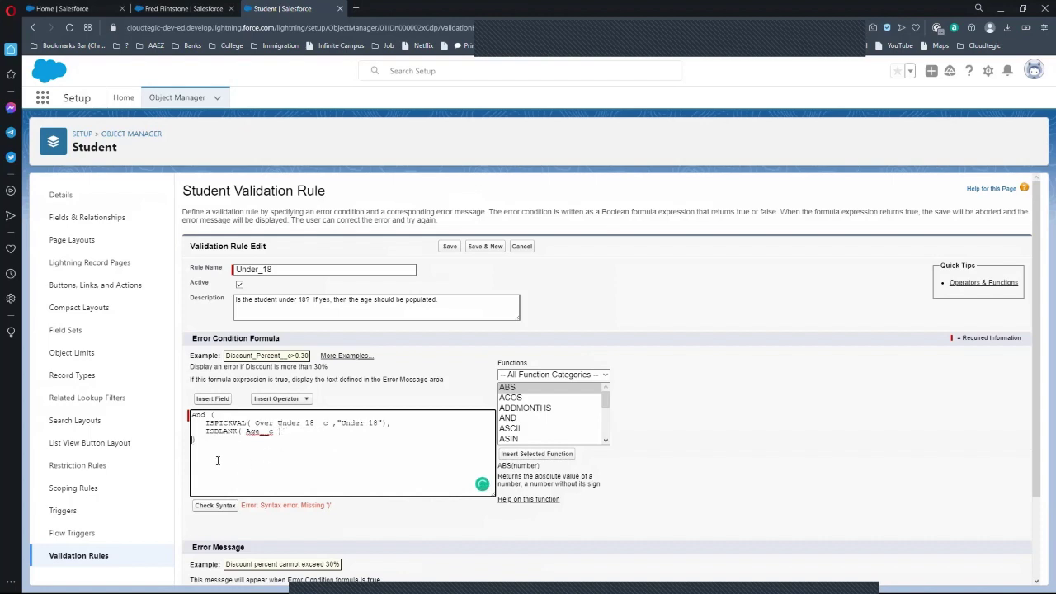
pyautogui.click(217, 506)
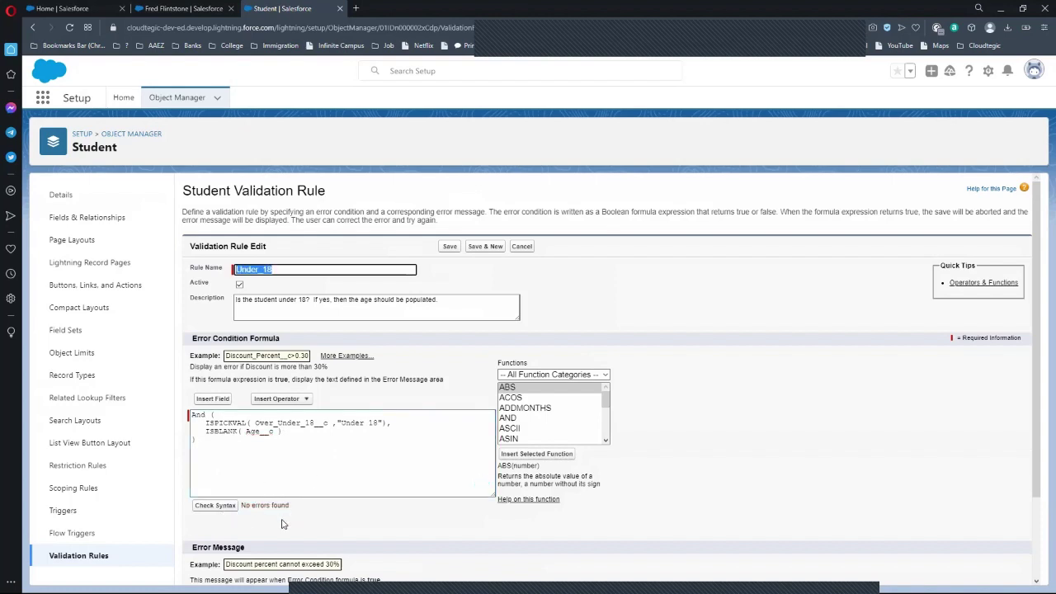
# Try to save the validation rule with its error message left empty
pyautogui.scroll(-3, 338, 500)
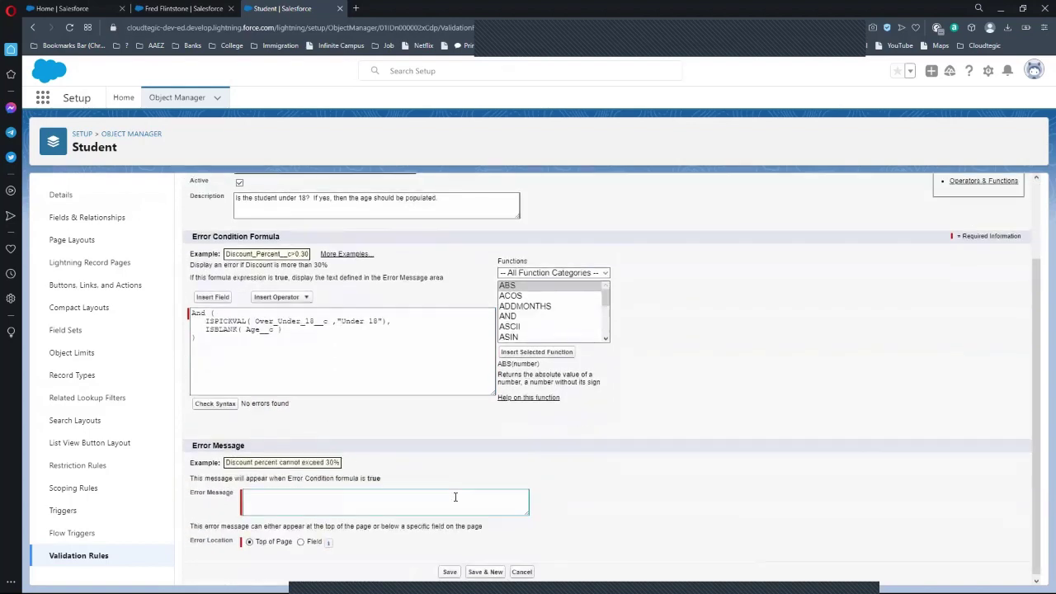
pyautogui.click(449, 570)
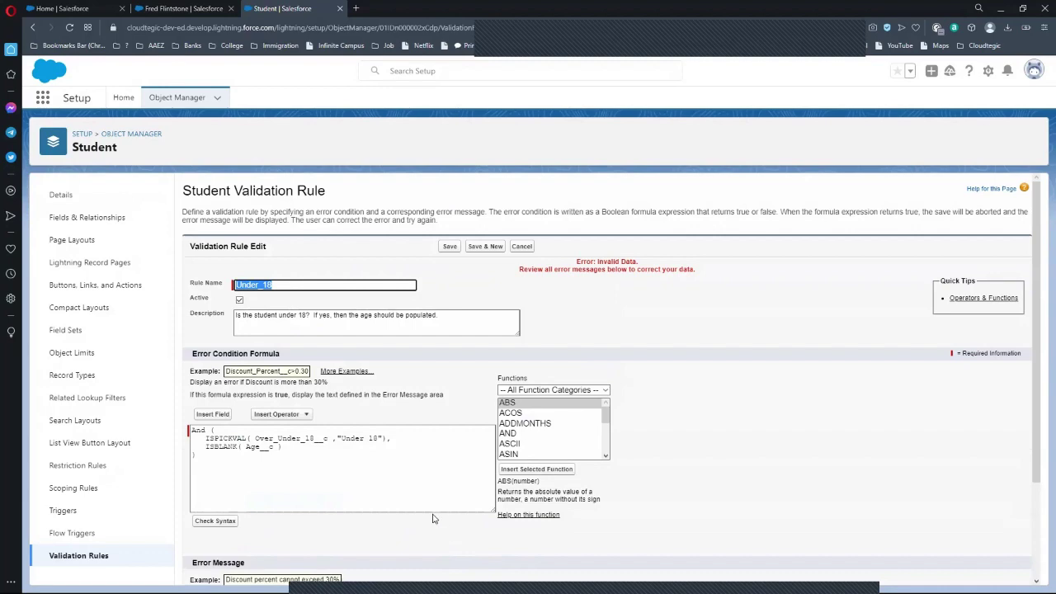
pyautogui.scroll(-3, 433, 518)
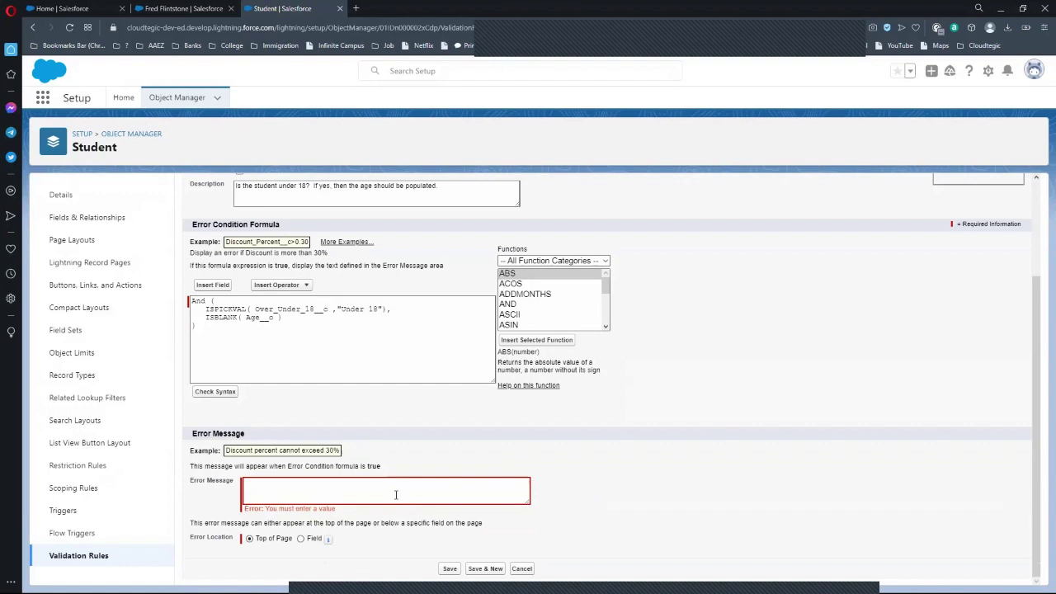
# Enter the error message "The age must be filled out if the student is under the age of 18."
pyautogui.click(397, 496)
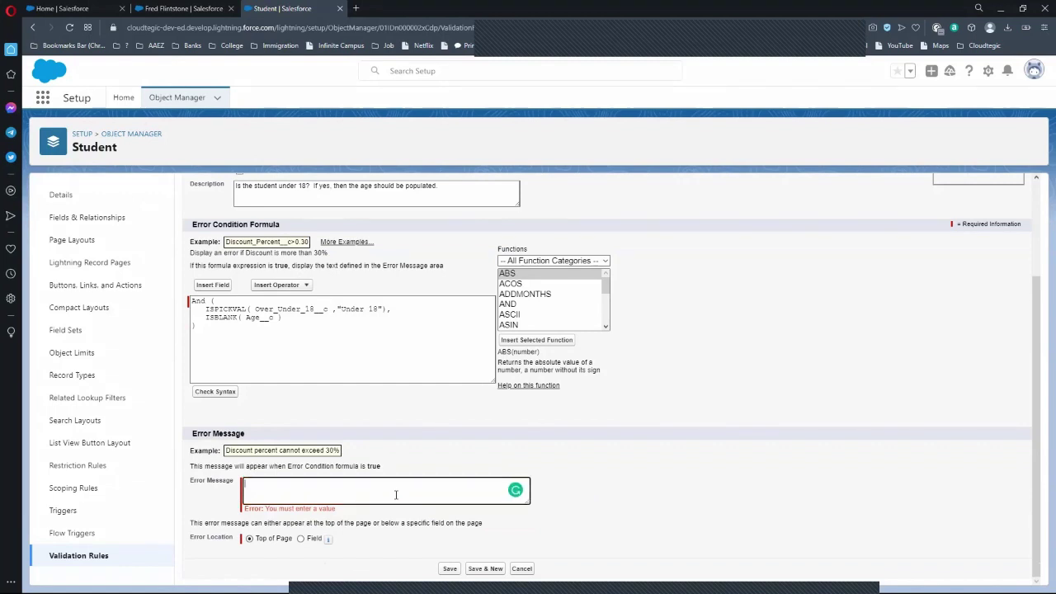
pyautogui.write('The ag')
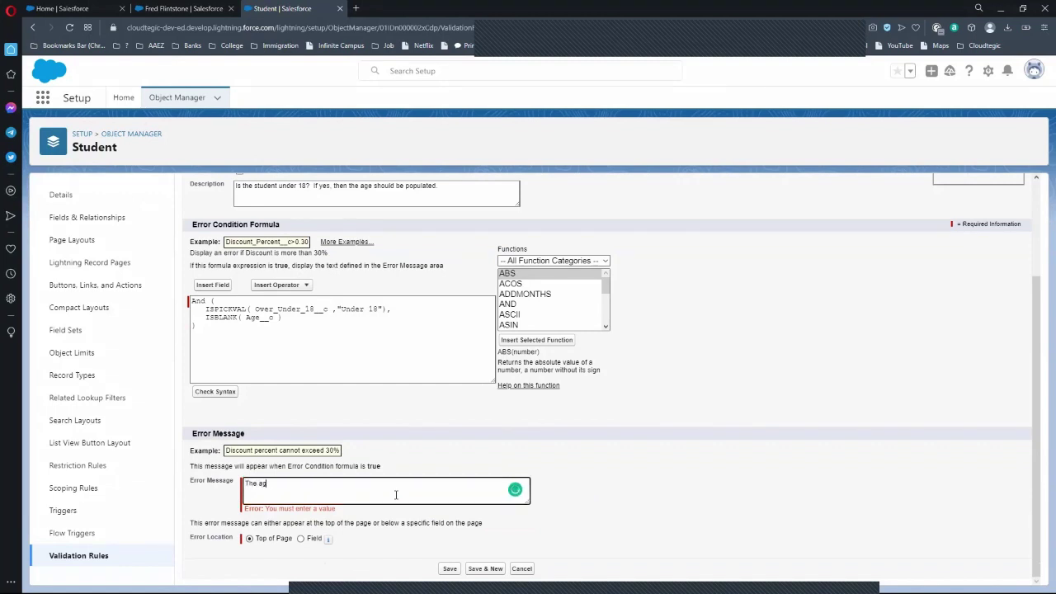
pyautogui.write('e must be filled out')
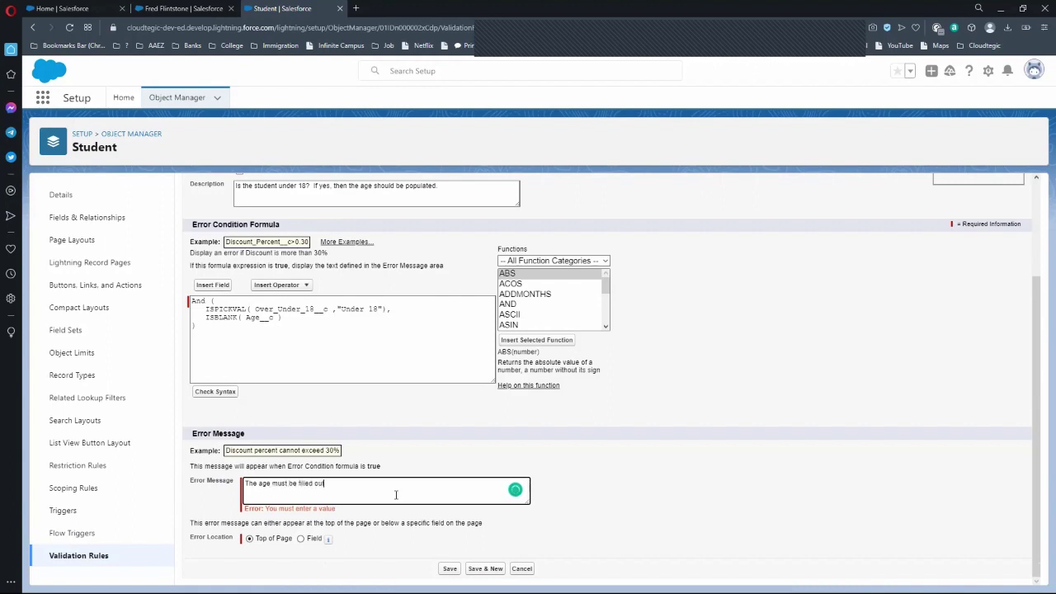
pyautogui.write(' if the student is under the age of 18')
pyautogui.press('BackSpace')
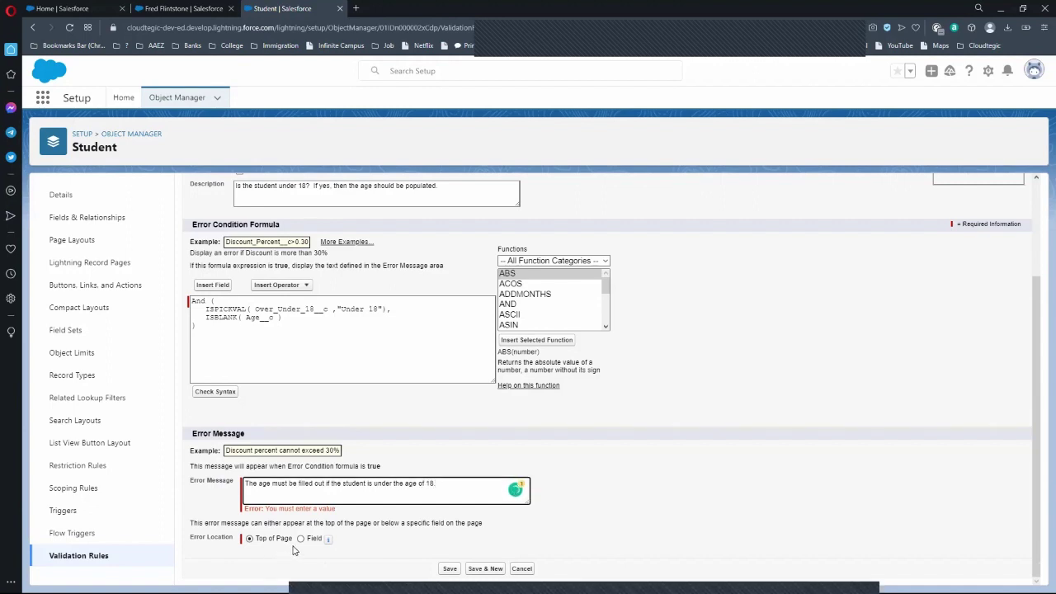
pyautogui.write('.')
# Set the error location to the Age field and save the validation rule
pyautogui.click(300, 539)
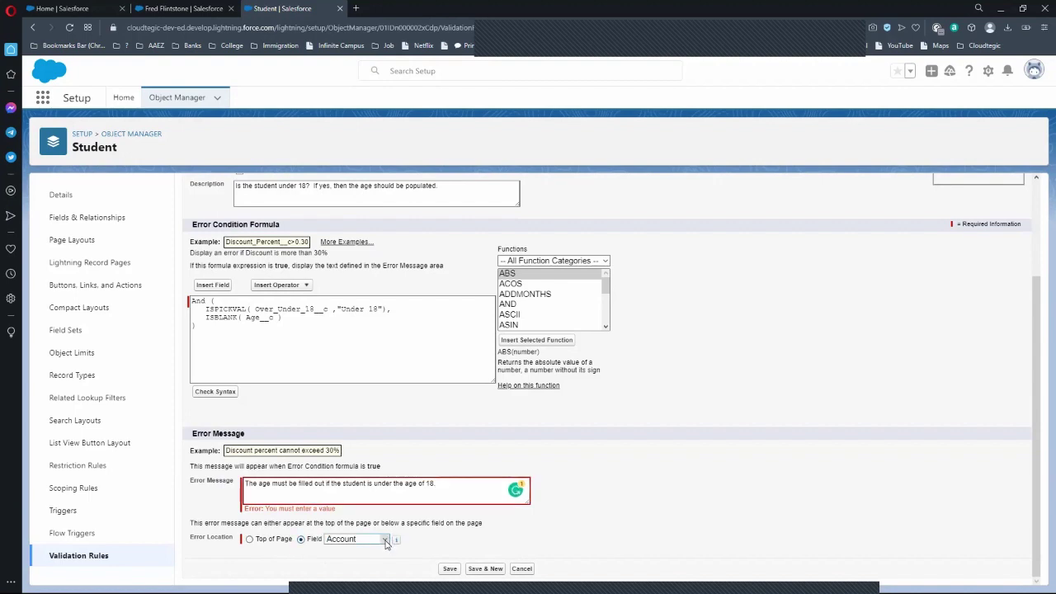
pyautogui.click(384, 541)
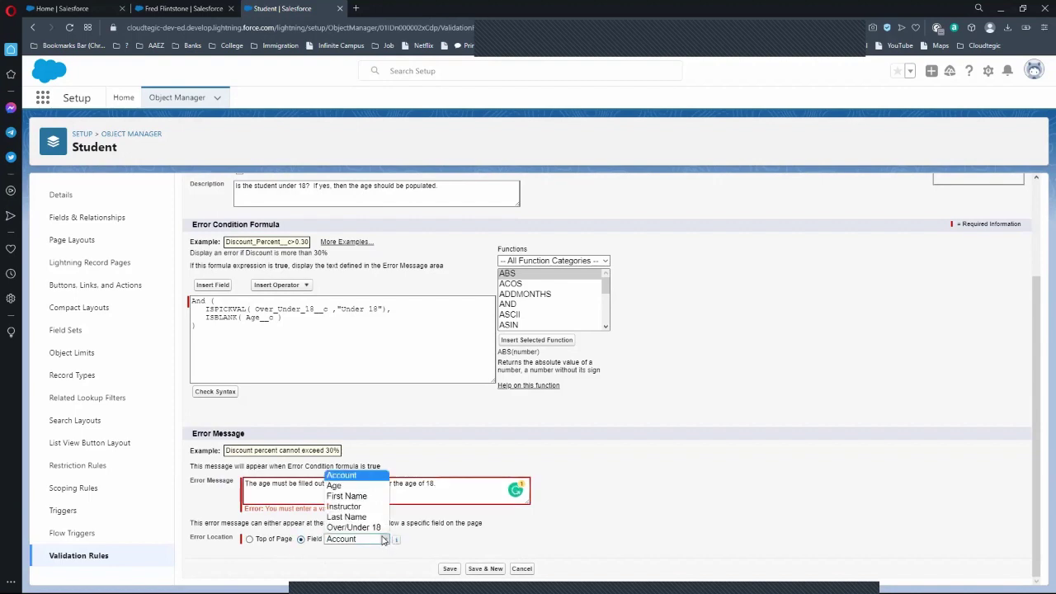
pyautogui.click(377, 489)
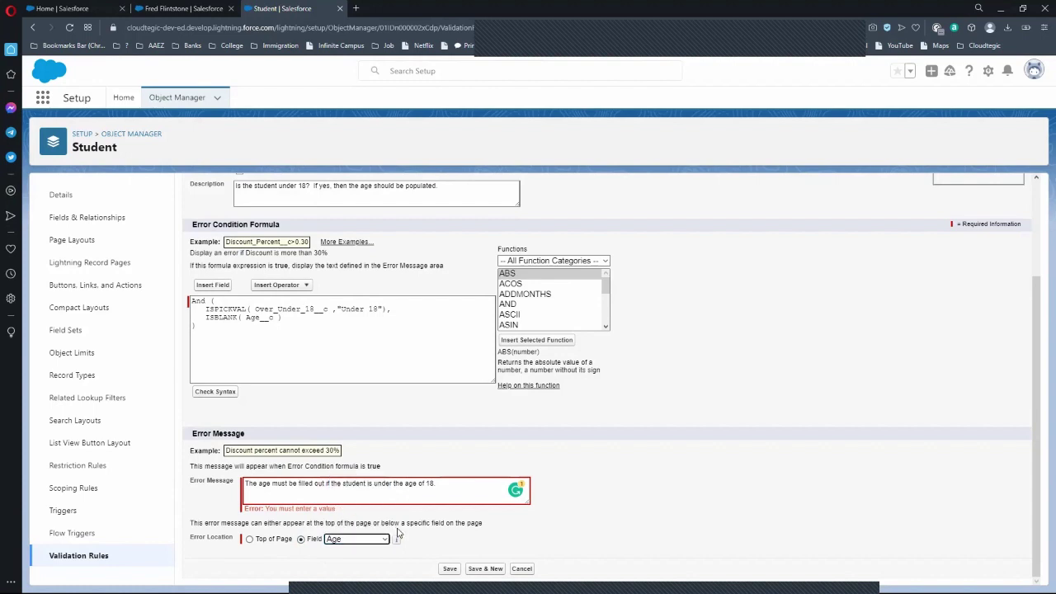
pyautogui.click(450, 570)
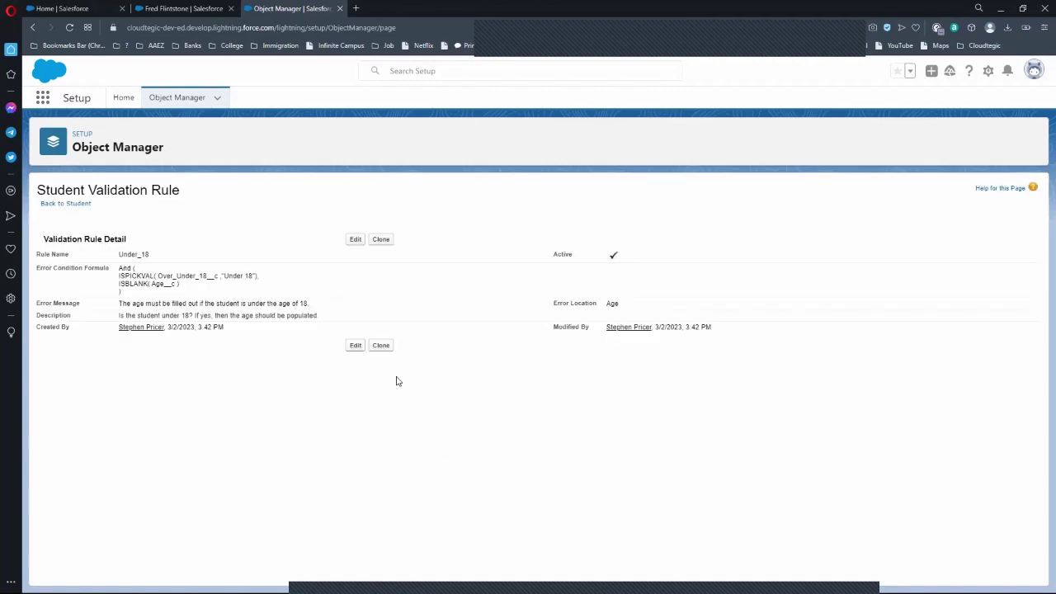
# Return to the open student record and reload it so the new validation rule can be tested
pyautogui.click(186, 10)
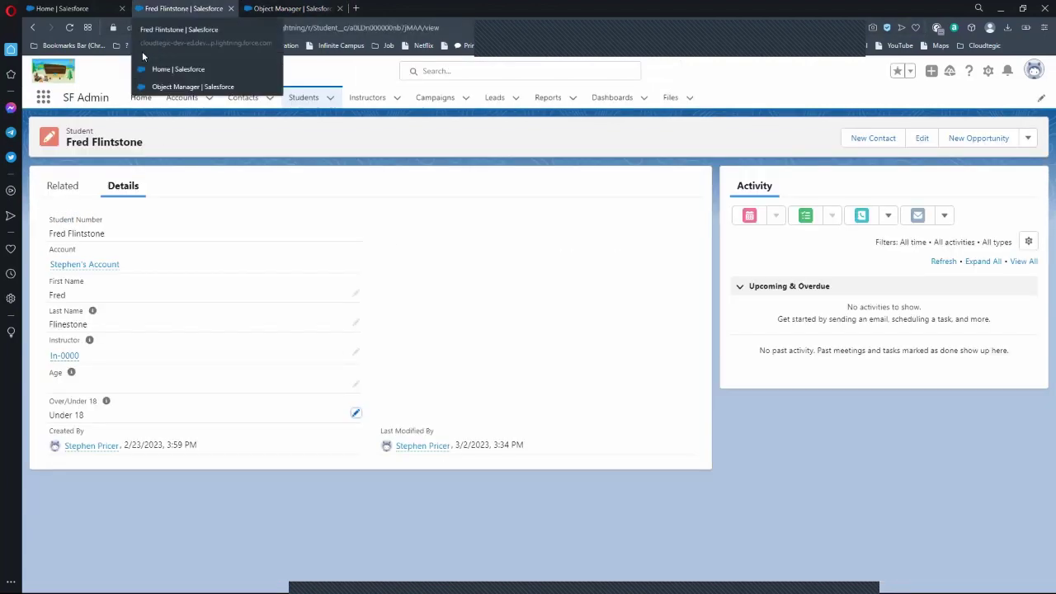
pyautogui.click(67, 29)
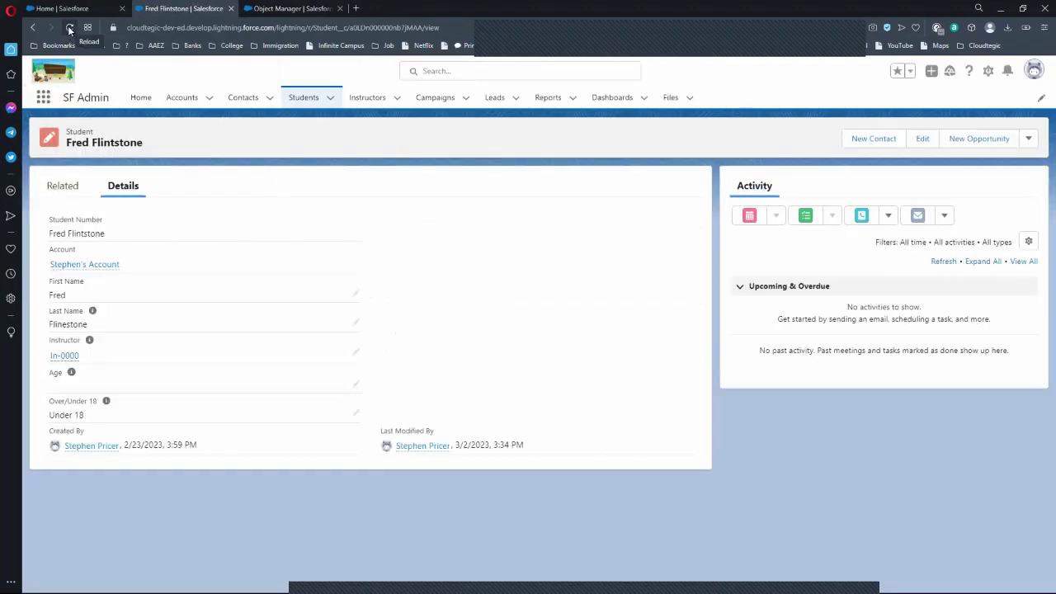
pyautogui.click(69, 29)
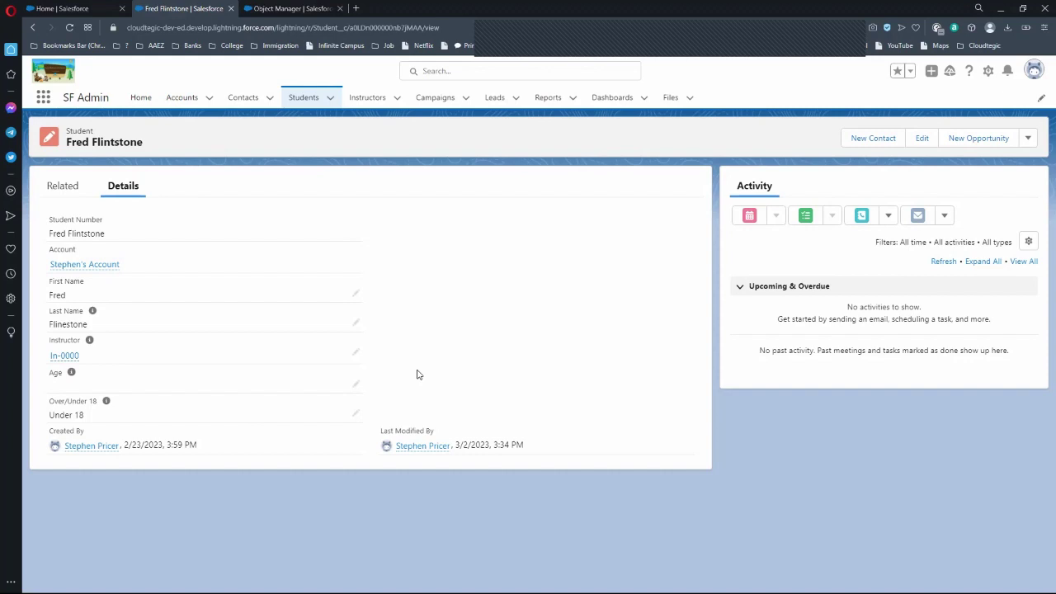
# Try saving the student record with the Age field empty, and save it again with Age set to 17
pyautogui.click(355, 388)
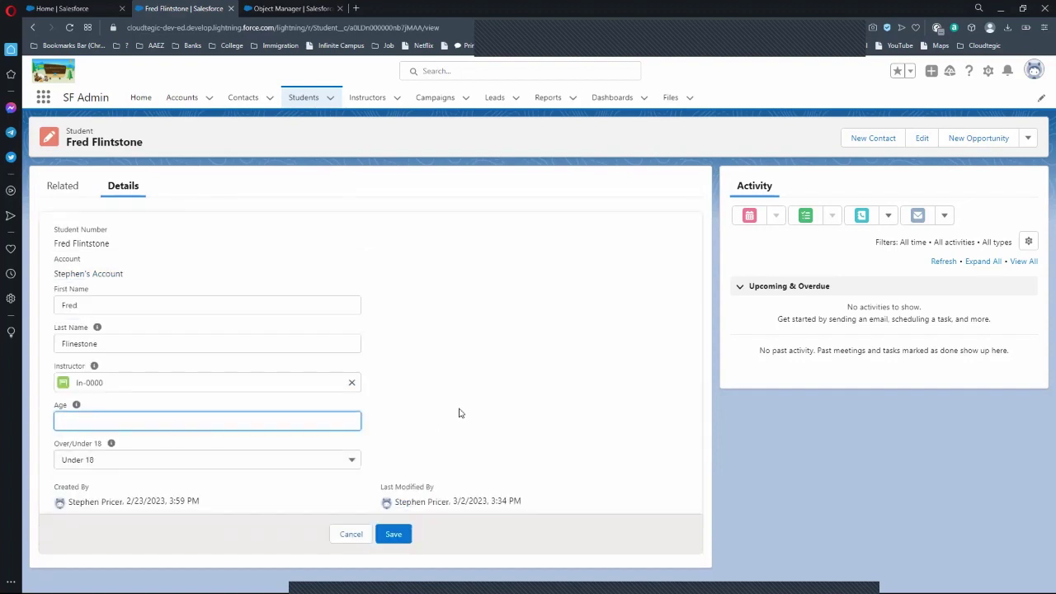
pyautogui.click(394, 535)
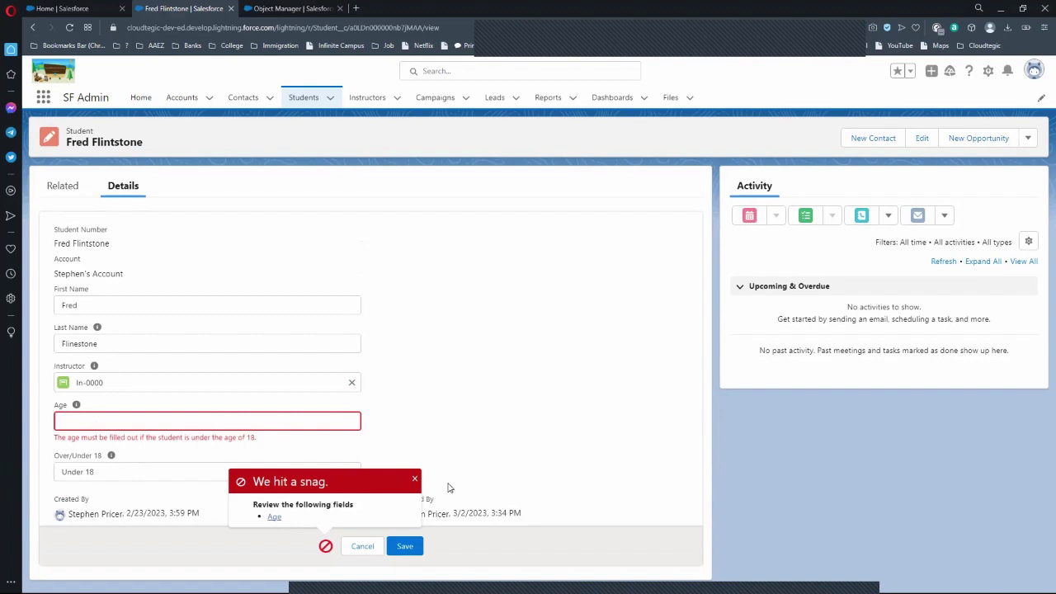
pyautogui.click(269, 424)
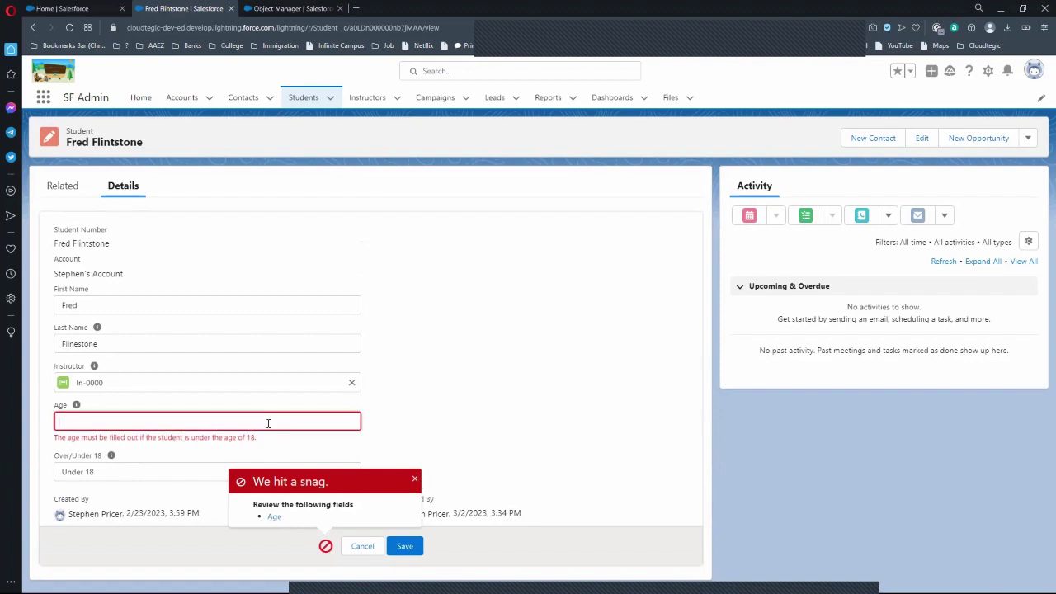
pyautogui.write('17')
pyautogui.click(404, 549)
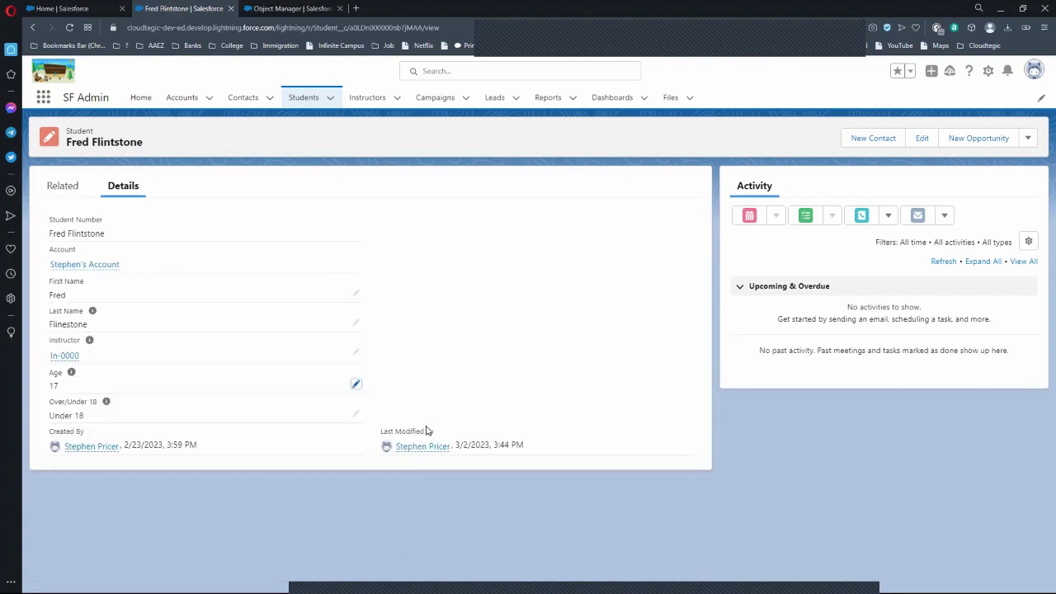
# Set the student's Over/Under 18 field to 18 & Over, clear the Age field and save the record
pyautogui.click(358, 417)
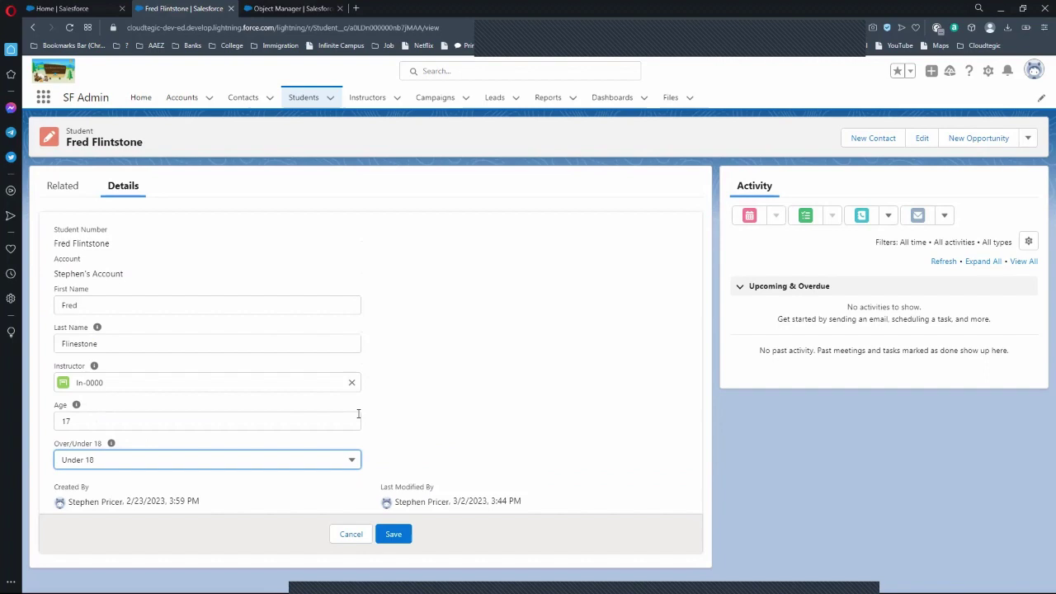
pyautogui.click(249, 460)
pyautogui.click(207, 505)
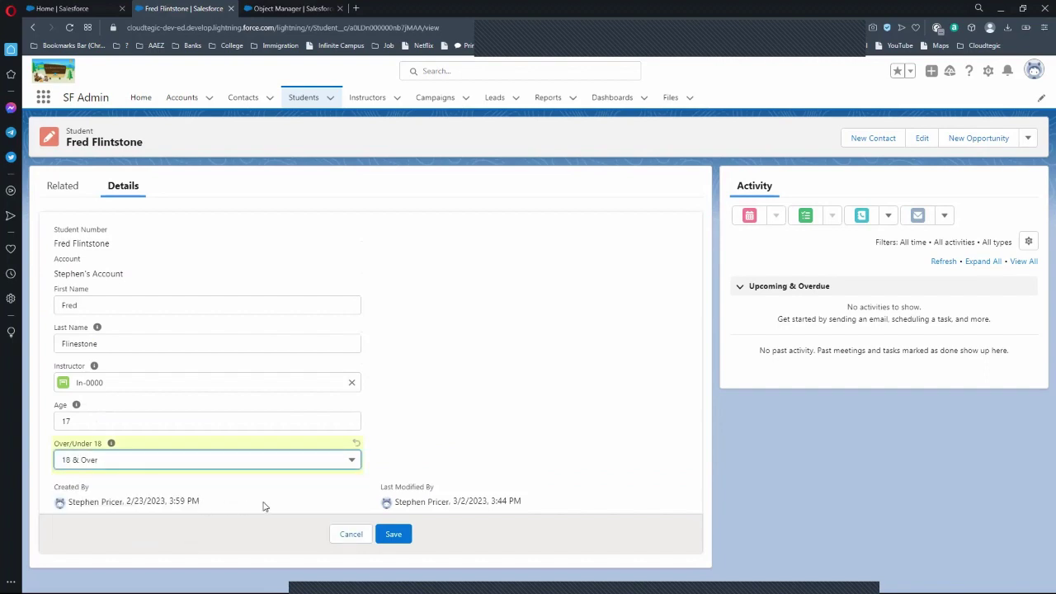
pyautogui.click(289, 422)
pyautogui.press('BackSpace')
pyautogui.press('BackSpace')
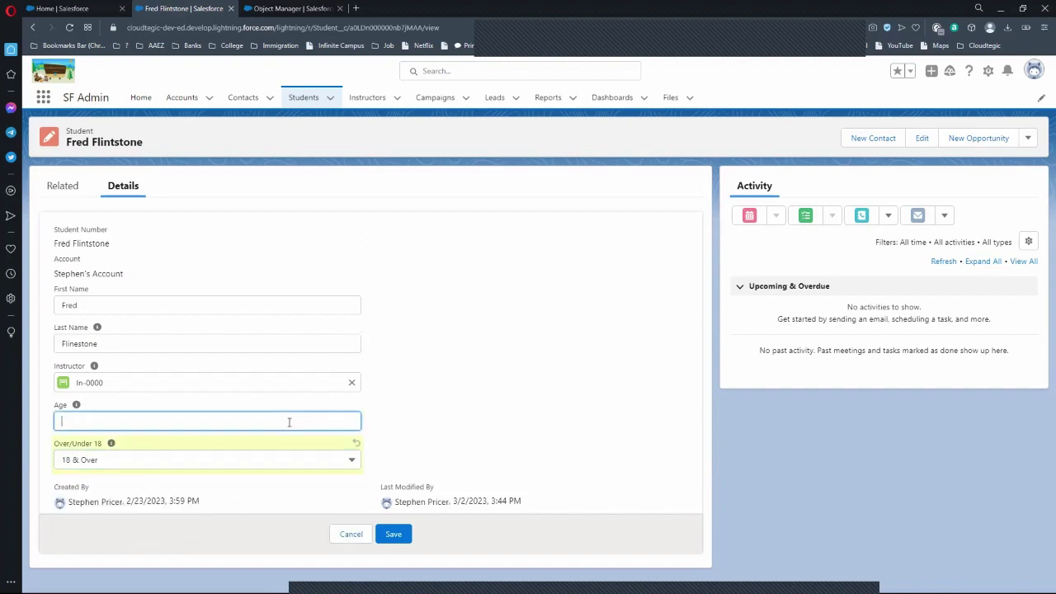
pyautogui.click(393, 535)
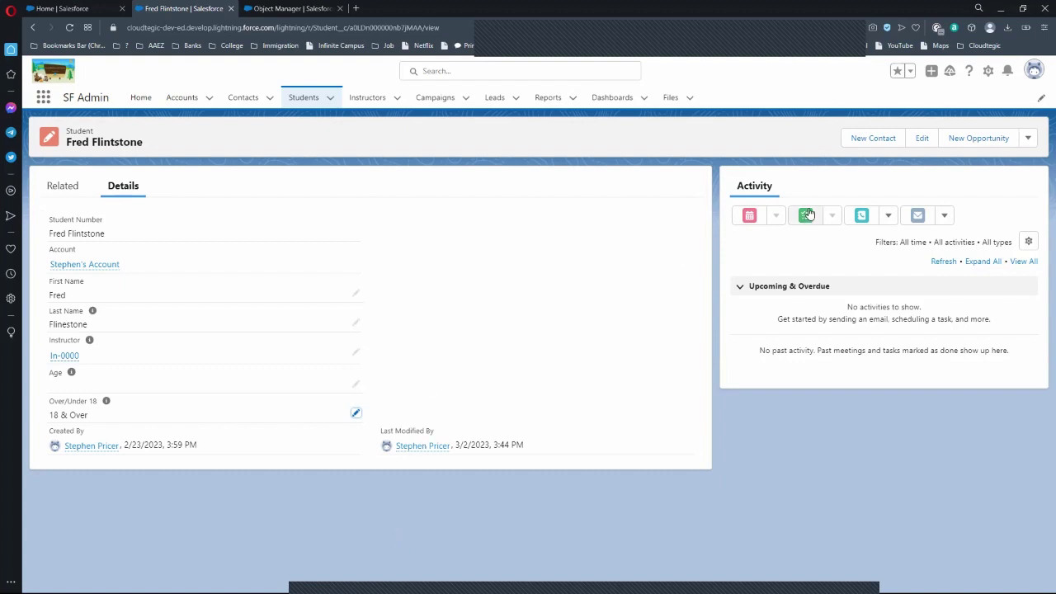
# Open the Student record page for editing and add a Rich Text component above the Related and Details tabs
pyautogui.click(990, 73)
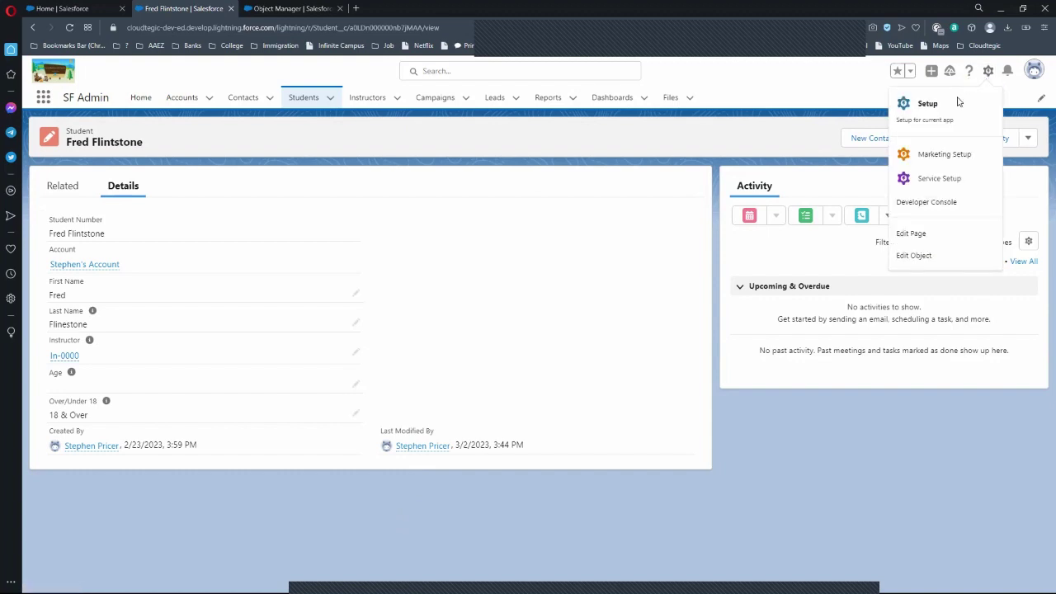
pyautogui.click(902, 238)
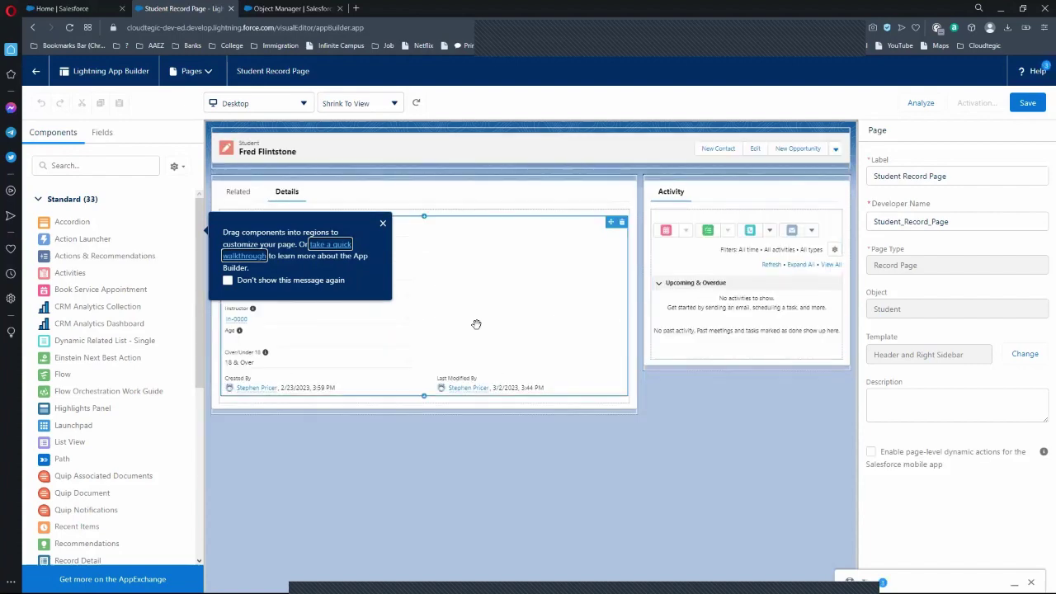
pyautogui.scroll(-4, 162, 376)
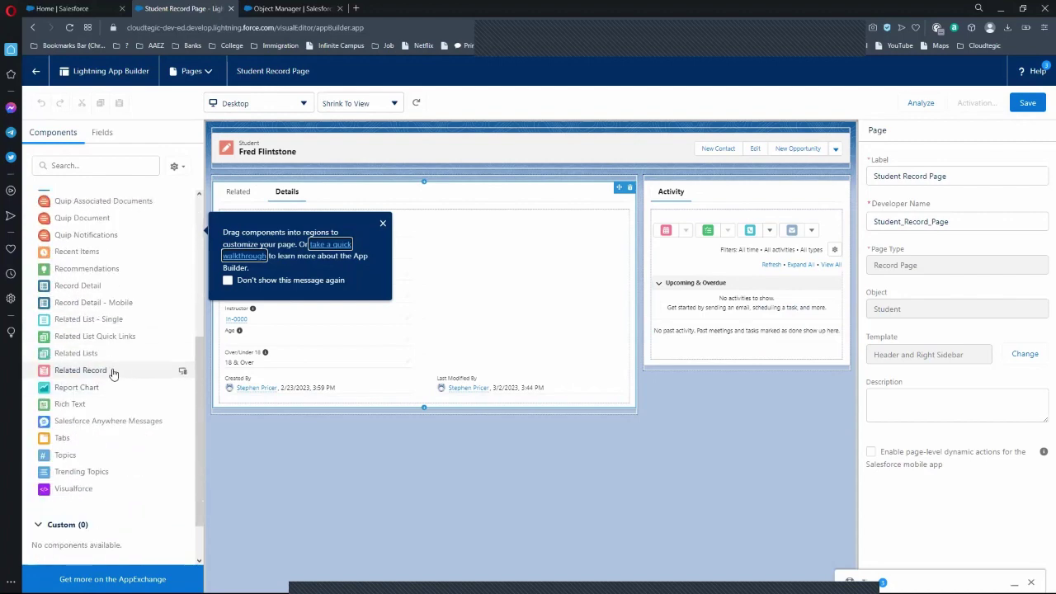
pyautogui.moveTo(71, 410); pyautogui.dragTo(377, 185)
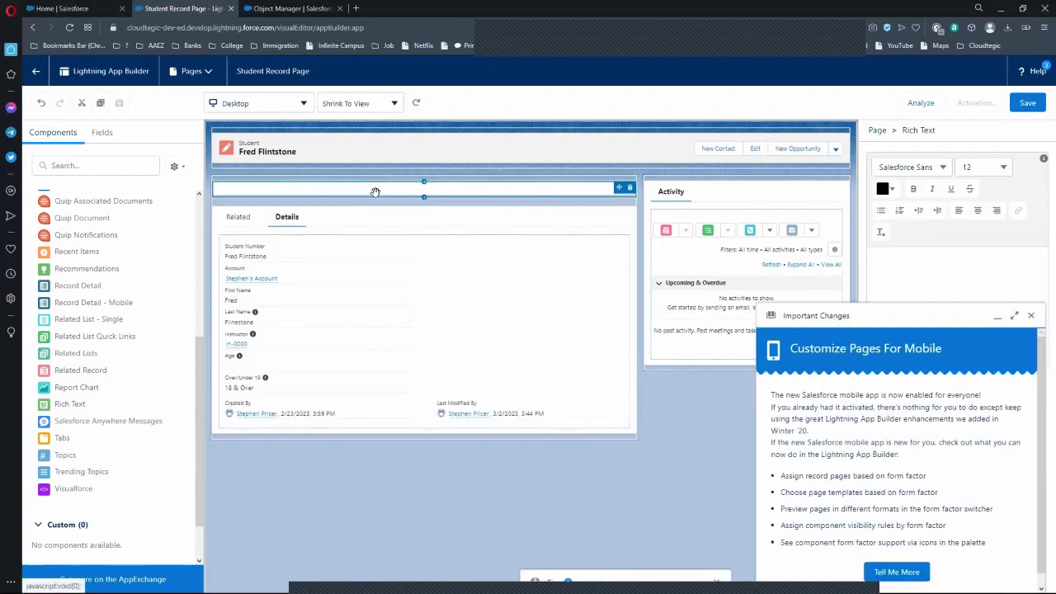
pyautogui.click(1031, 316)
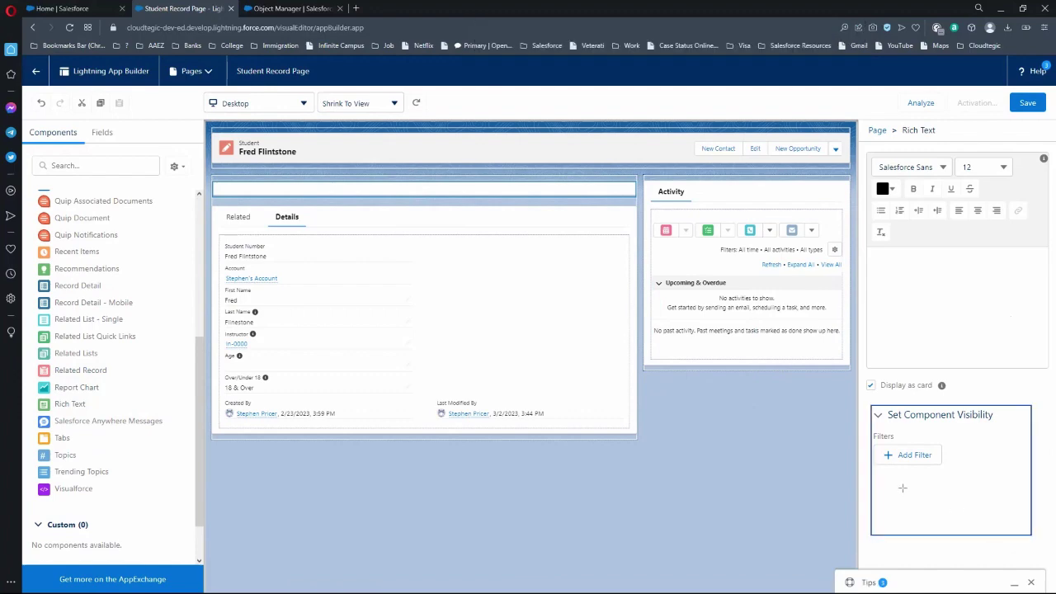
pyautogui.moveTo(873, 438); pyautogui.dragTo(955, 485)
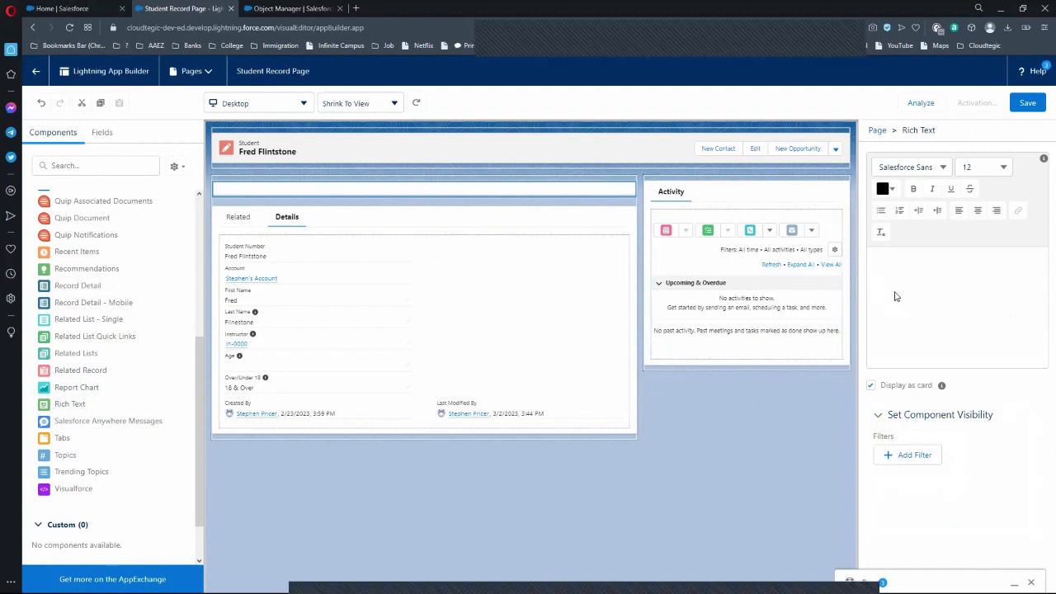
# Enter "The student is Under the AGE if 18!" as the Rich Text component's content
pyautogui.click(917, 264)
pyautogui.write('S')
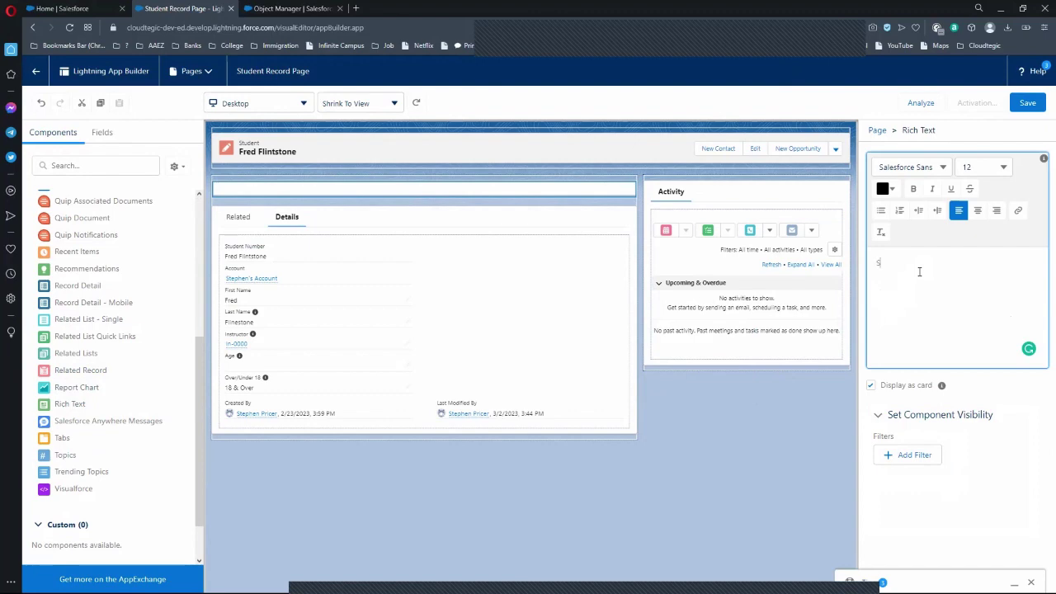
pyautogui.write('tudent is Under the')
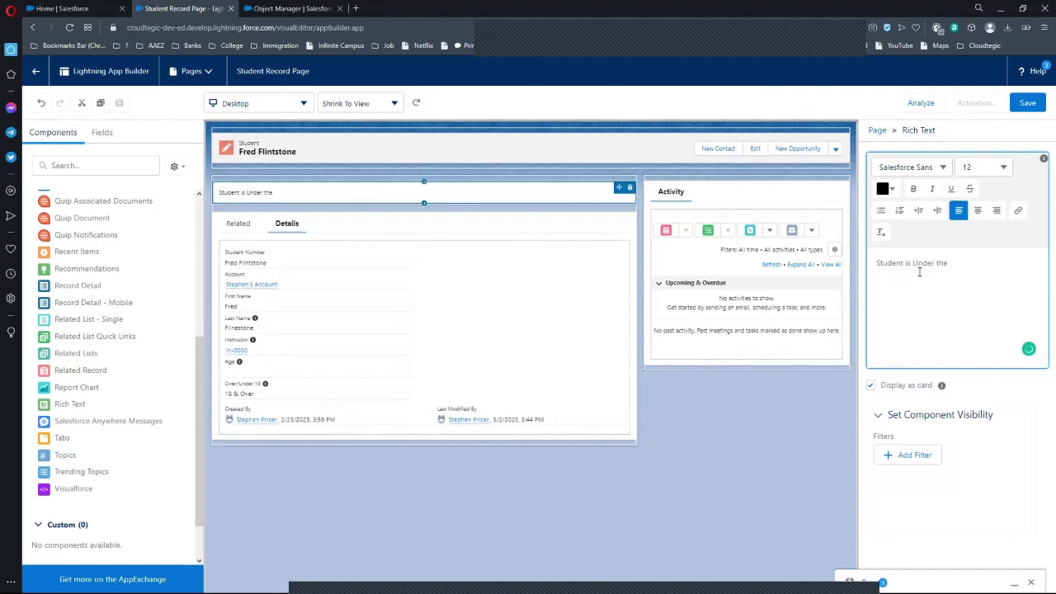
pyautogui.write('AGE if 18!')
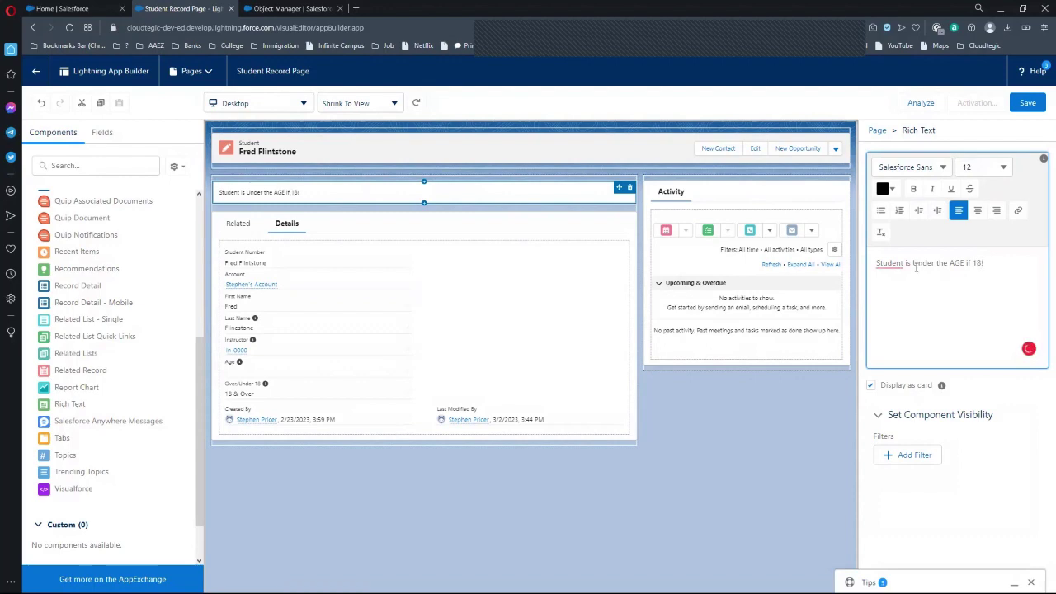
pyautogui.click(896, 262)
pyautogui.click(905, 291)
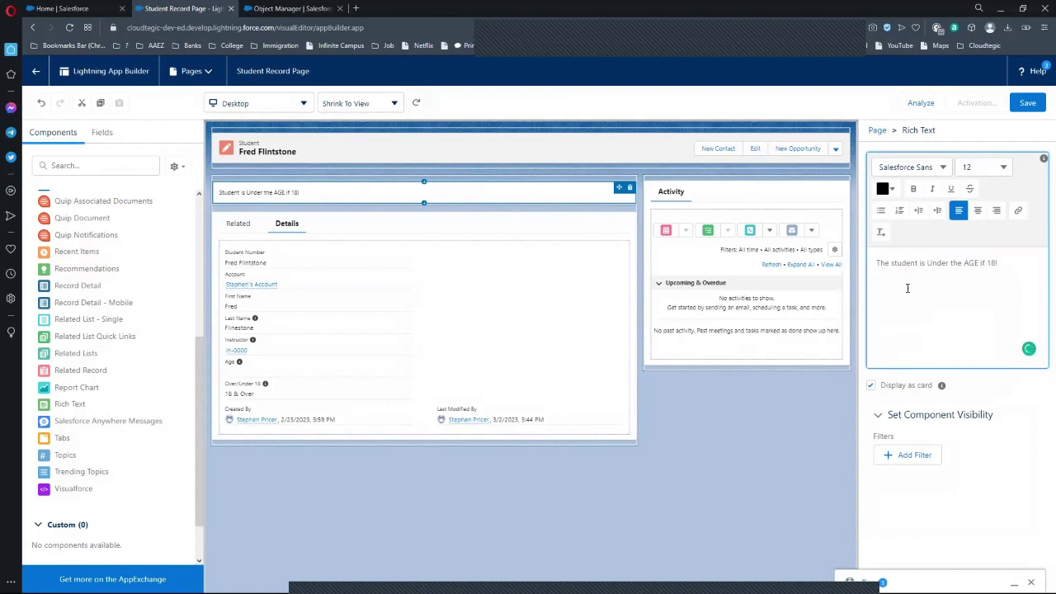
# Replace the word "student" with "STUDENT" in the Rich Text content
pyautogui.press('BackSpace')
pyautogui.press('BackSpace')
pyautogui.press('BackSpace')
pyautogui.press('BackSpace')
pyautogui.press('BackSpace')
pyautogui.press('BackSpace')
pyautogui.press('BackSpace')
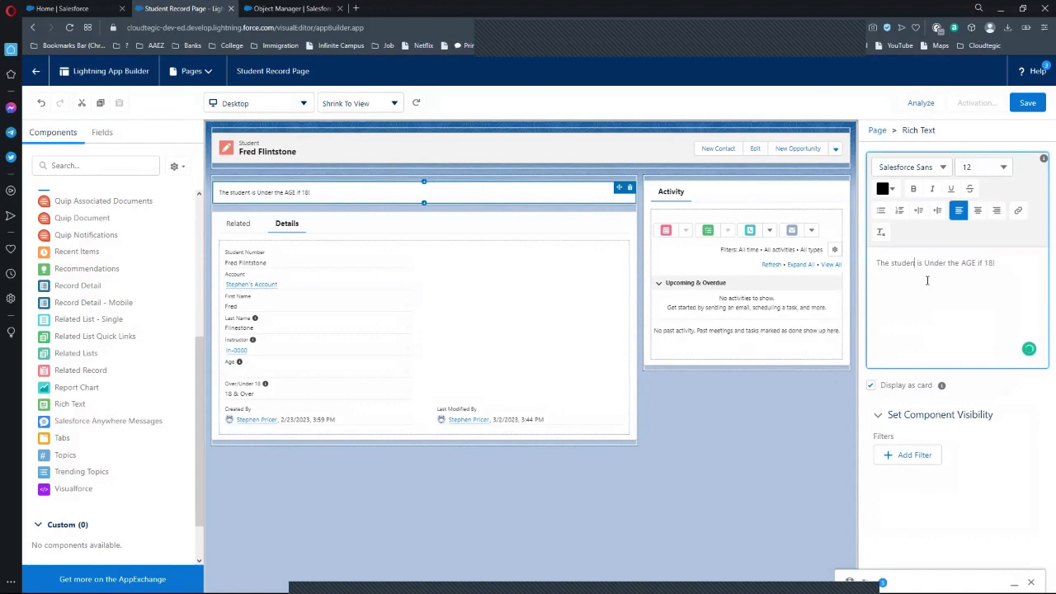
pyautogui.write('STUDENT')
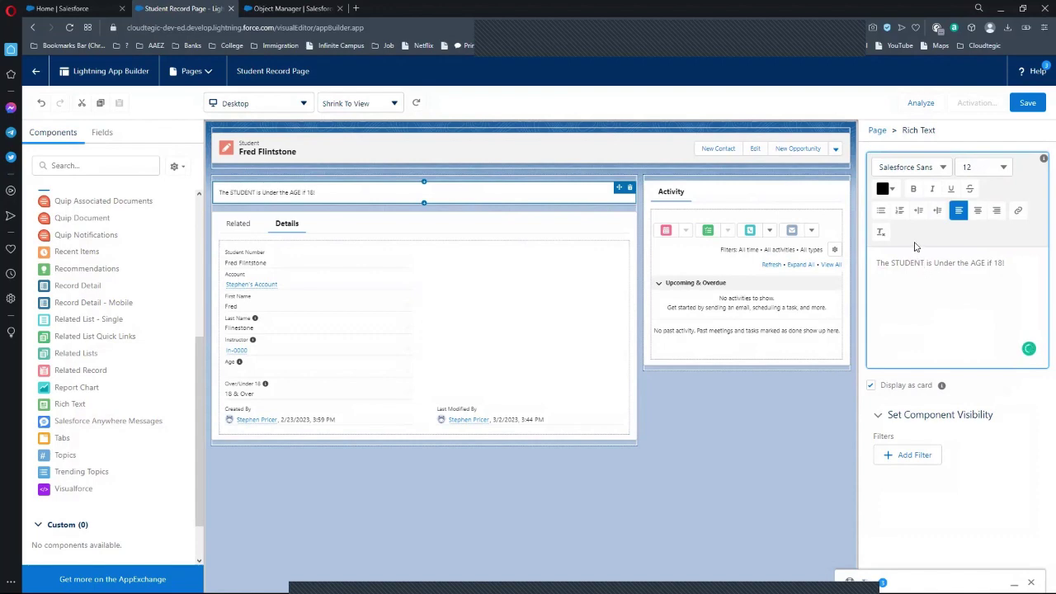
pyautogui.click(913, 189)
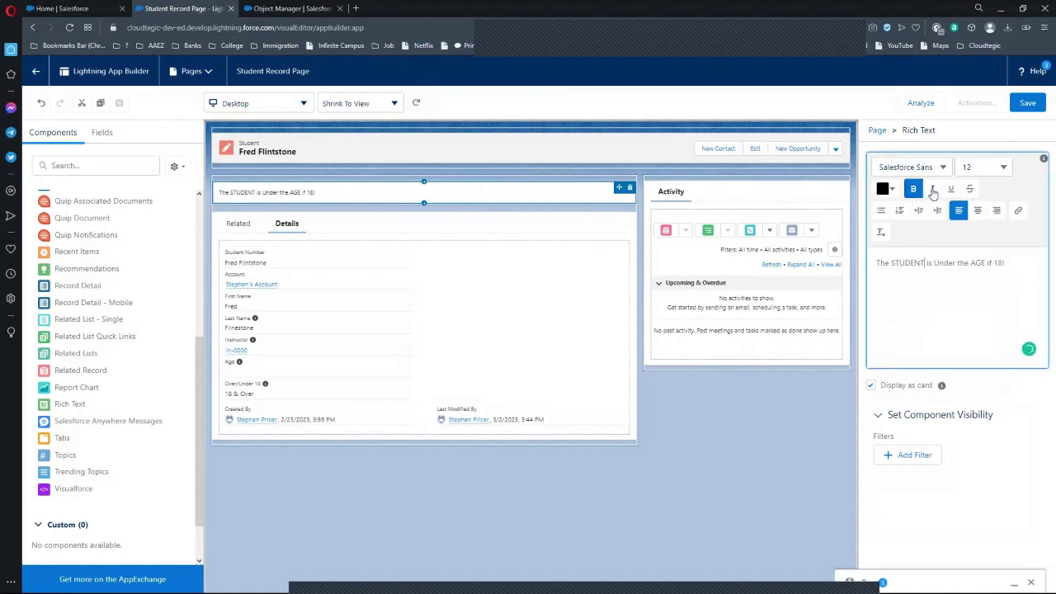
pyautogui.click(932, 189)
pyautogui.click(951, 189)
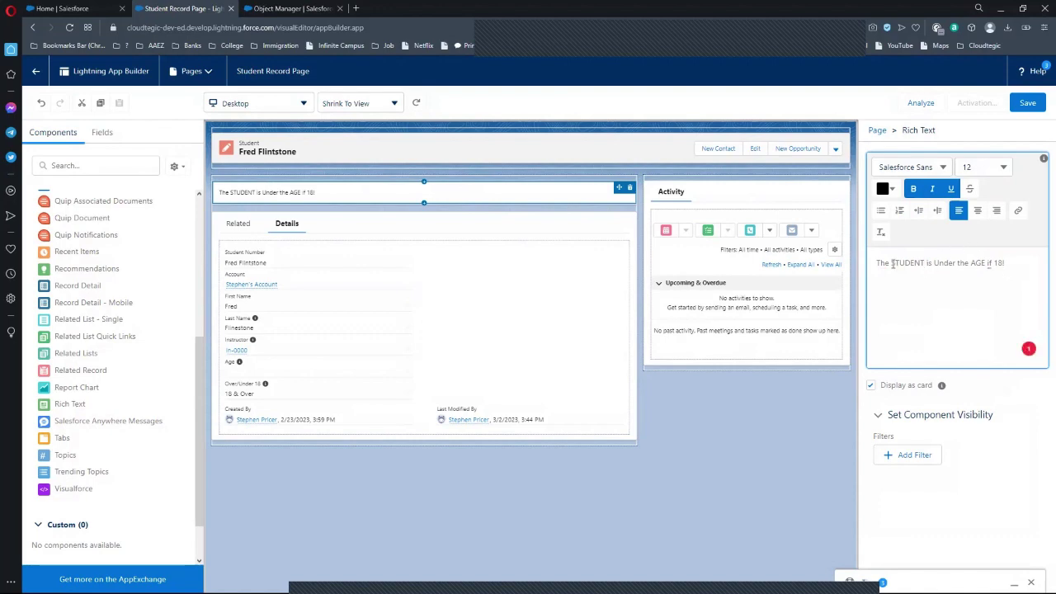
pyautogui.moveTo(892, 264); pyautogui.dragTo(924, 266)
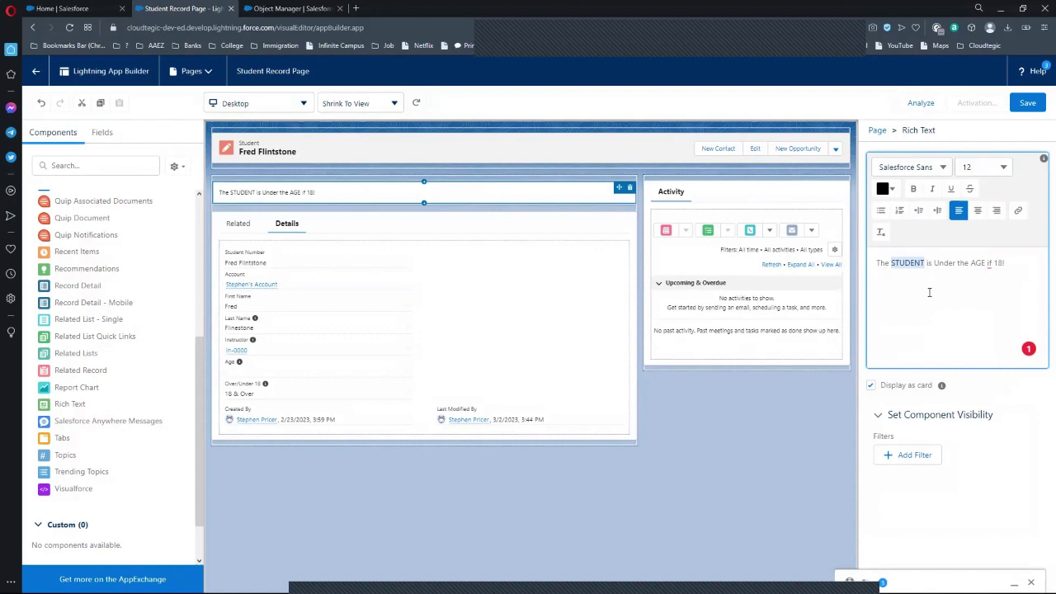
# Correct the word before "18" so the Rich Text content reads "The STUDENT is Under the AGE of 18!"
pyautogui.click(991, 278)
pyautogui.moveTo(990, 262)
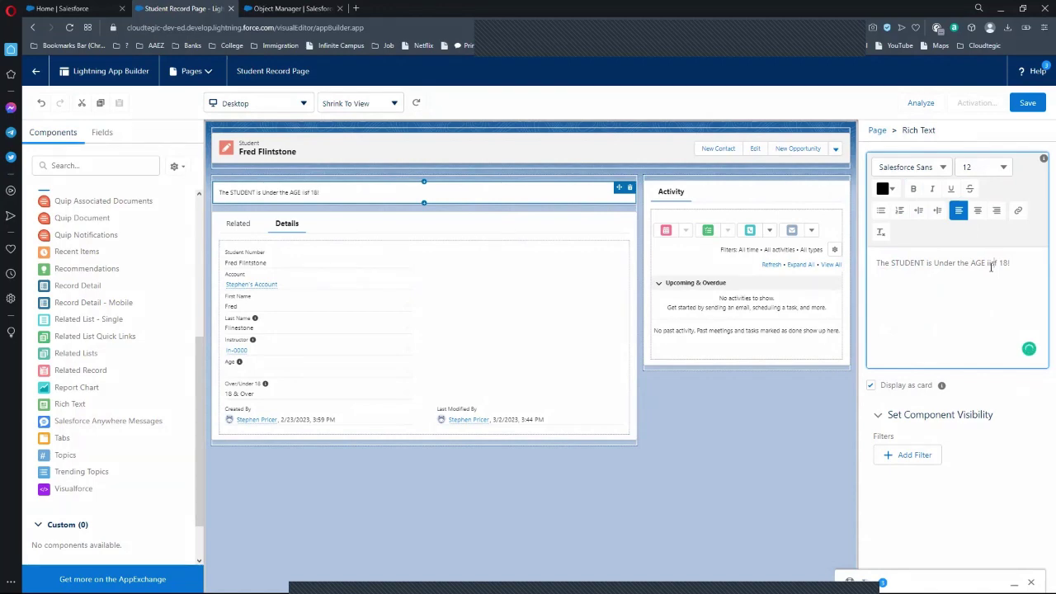
pyautogui.press('BackSpace')
pyautogui.press('BackSpace')
pyautogui.write('s')
pyautogui.press('BackSpace')
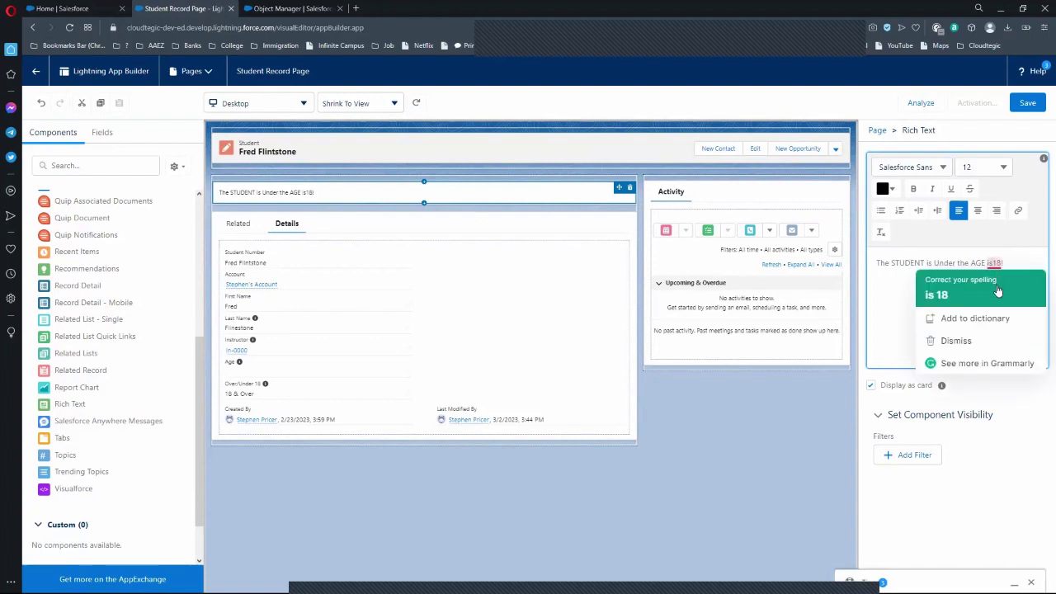
pyautogui.click(997, 285)
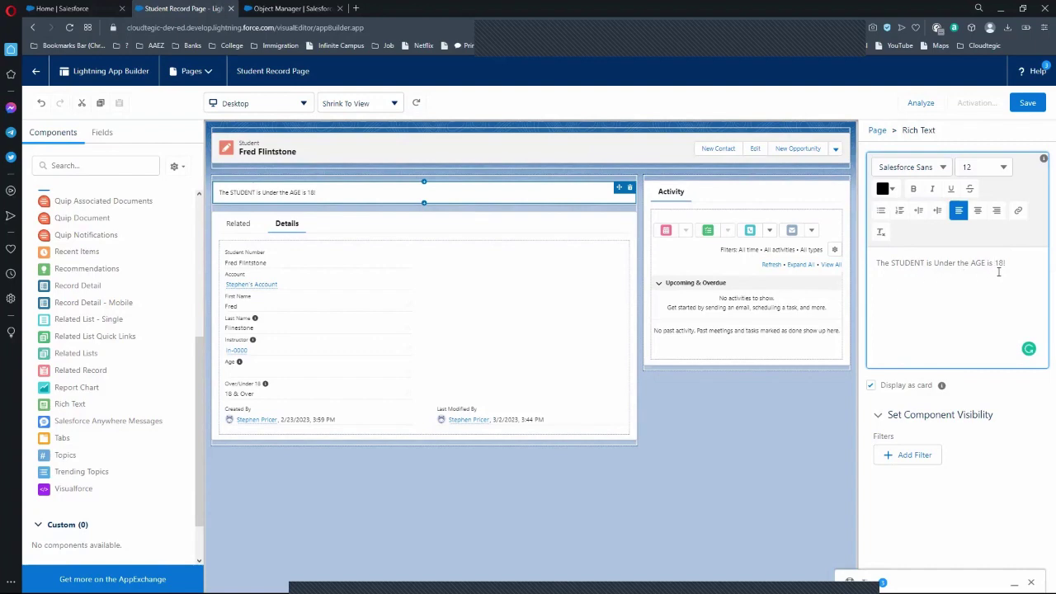
pyautogui.press('BackSpace')
pyautogui.press('BackSpace')
pyautogui.press('BackSpace')
pyautogui.write('of')
# Format the entire Rich Text sentence as bold, italic and underlined
pyautogui.moveTo(1014, 261); pyautogui.dragTo(872, 262)
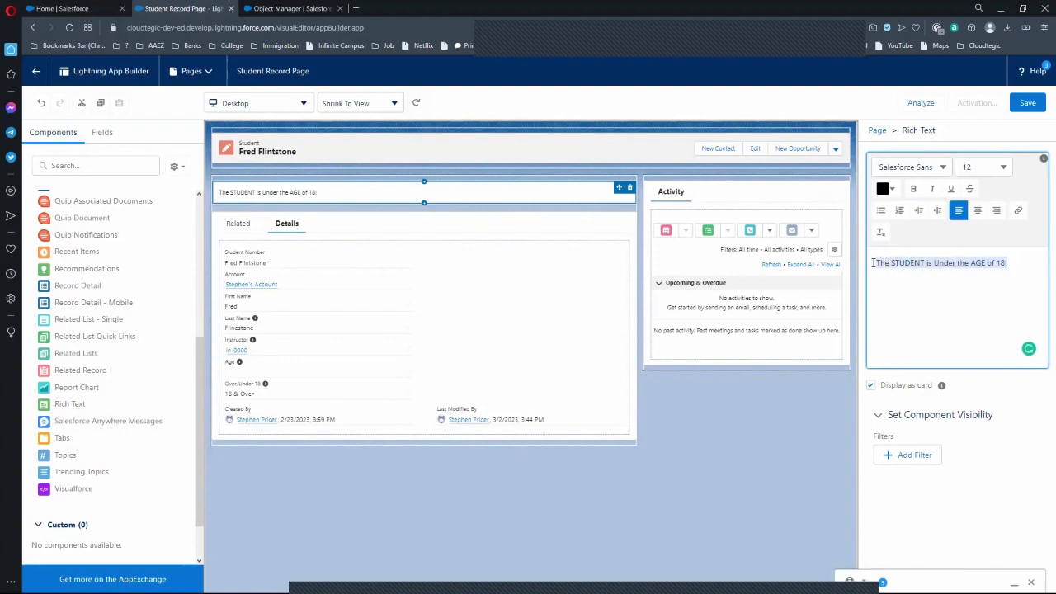
pyautogui.click(914, 189)
pyautogui.click(932, 189)
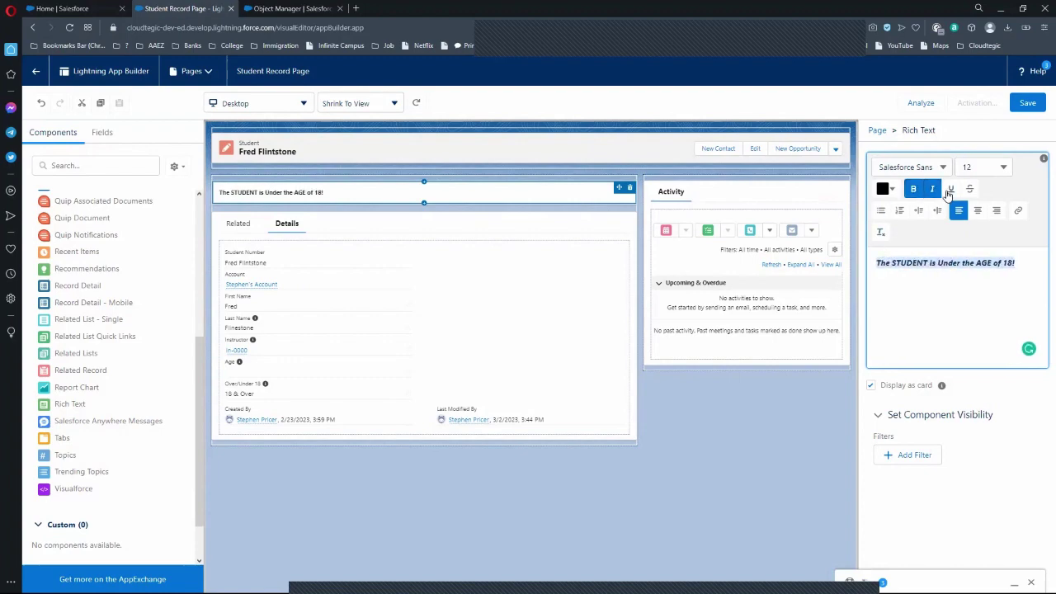
pyautogui.click(950, 190)
# Set the font size of the Rich Text sentence to 28 and its colour to red
pyautogui.click(1002, 169)
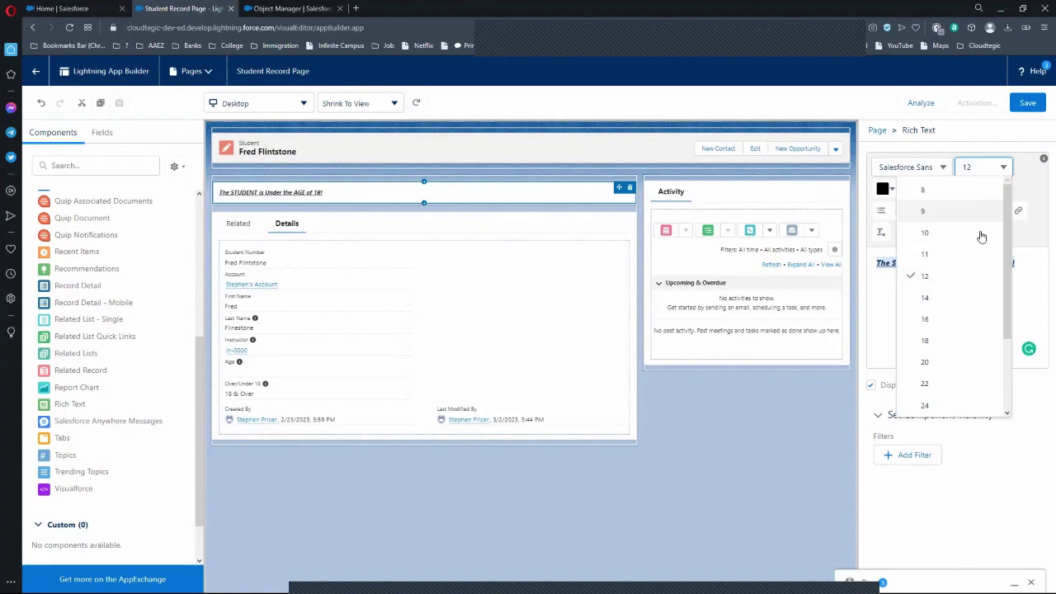
pyautogui.click(931, 405)
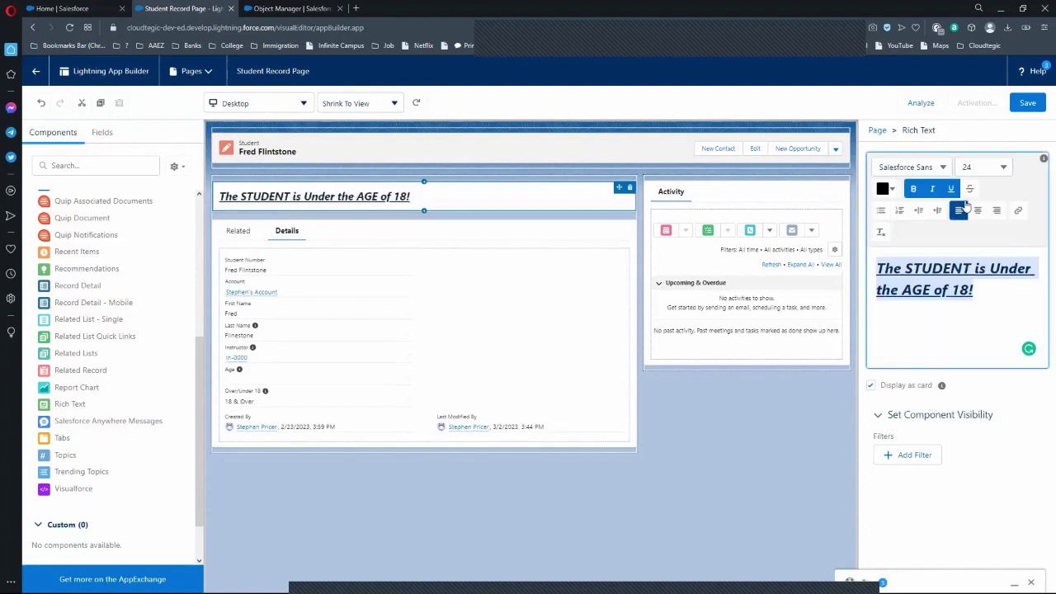
pyautogui.click(991, 172)
pyautogui.scroll(-1, 941, 371)
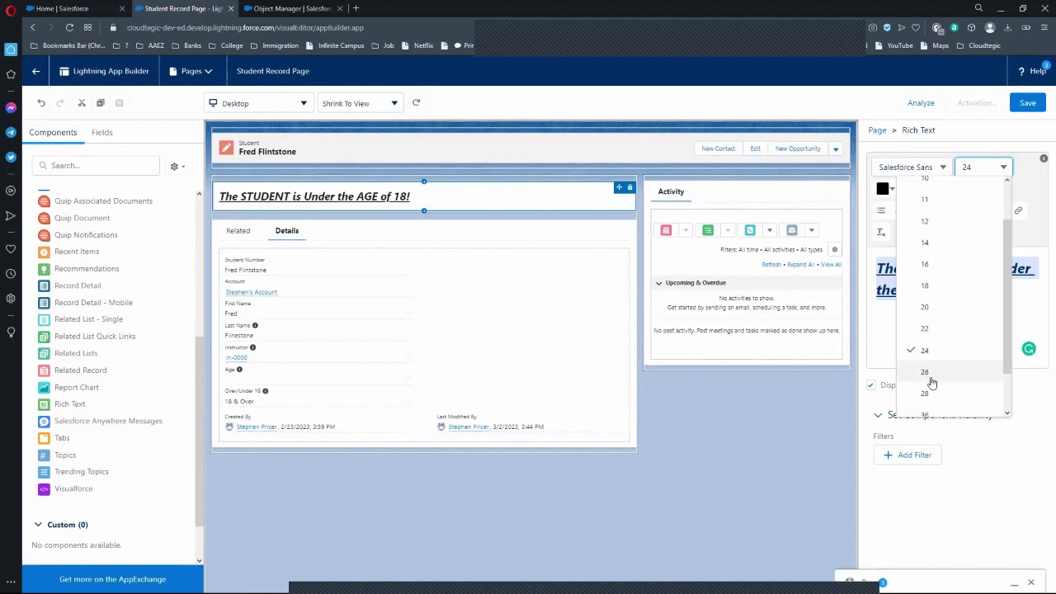
pyautogui.click(929, 395)
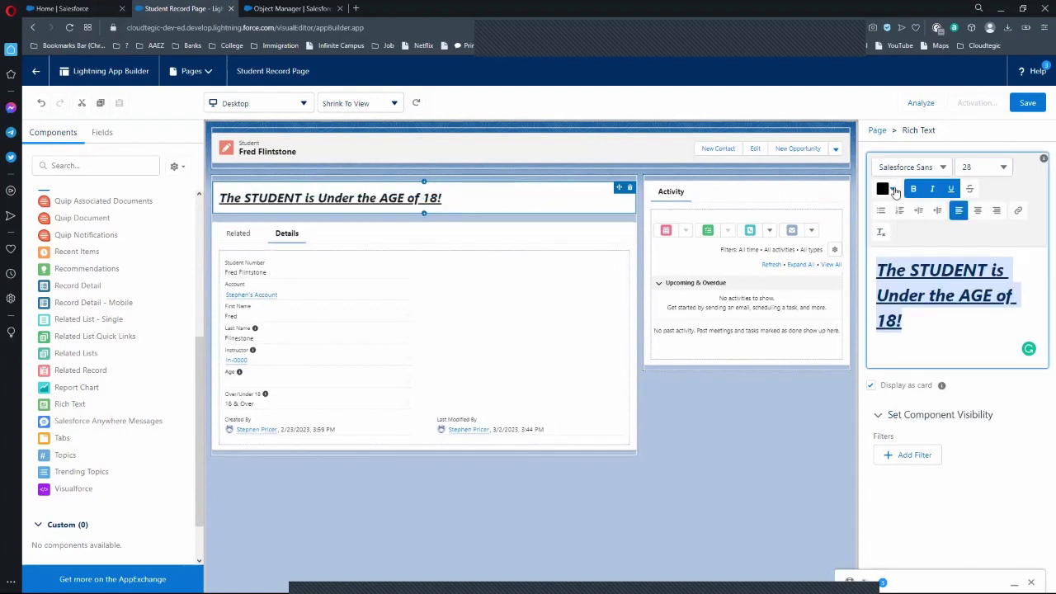
pyautogui.click(893, 190)
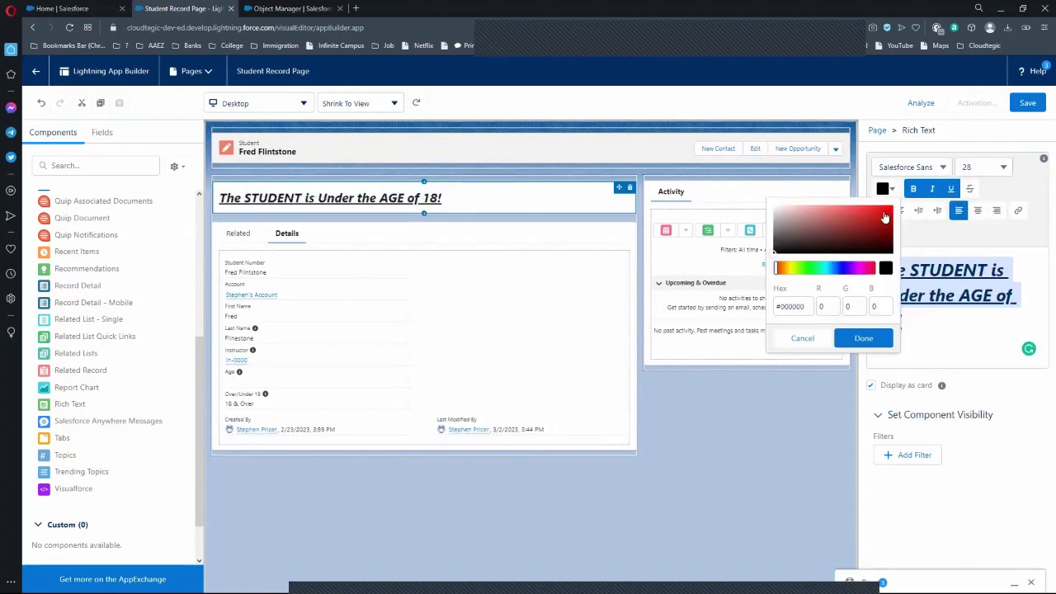
pyautogui.click(882, 219)
pyautogui.click(878, 341)
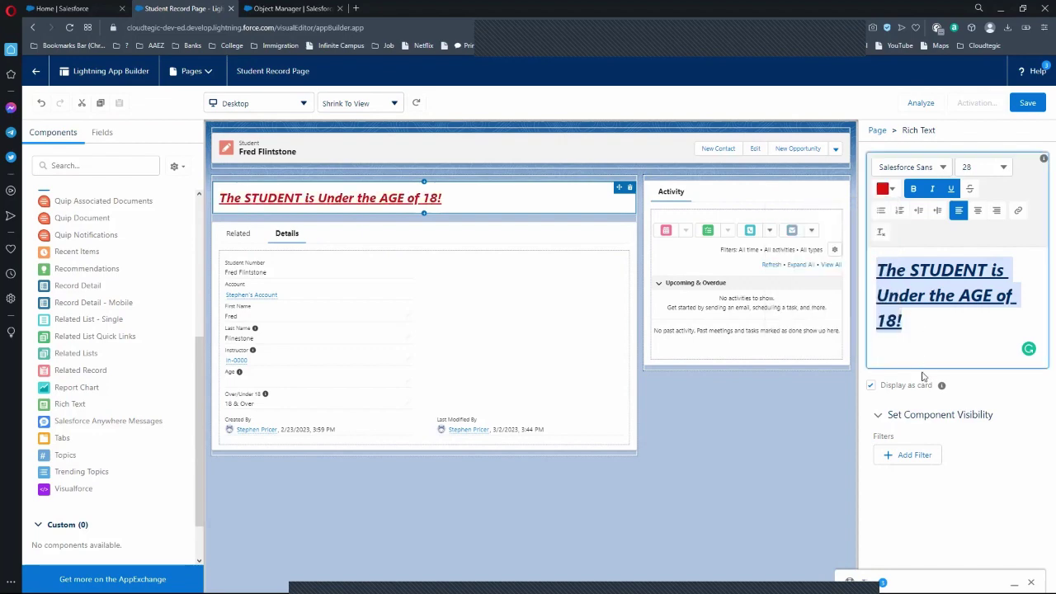
# Add a visibility filter to the Rich Text component so it shows only when Over/Under 18 equals Under 18
pyautogui.click(891, 452)
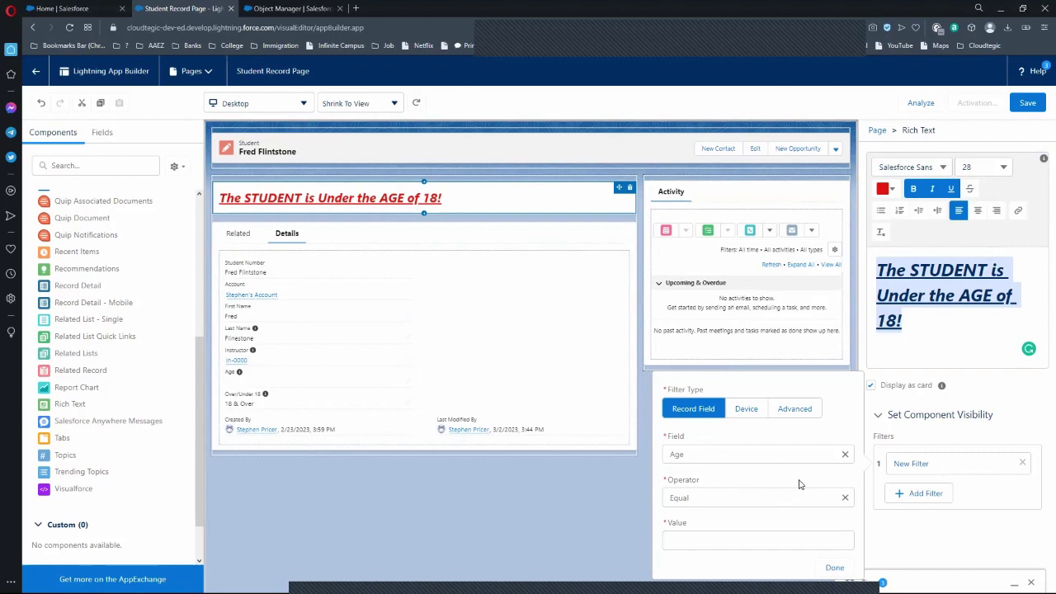
pyautogui.click(845, 454)
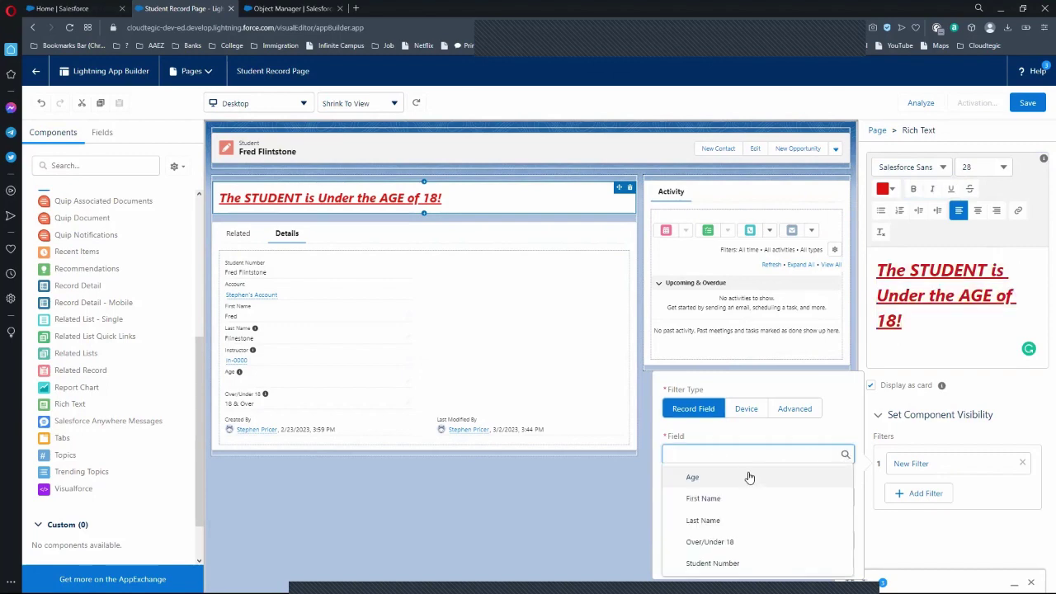
pyautogui.click(711, 542)
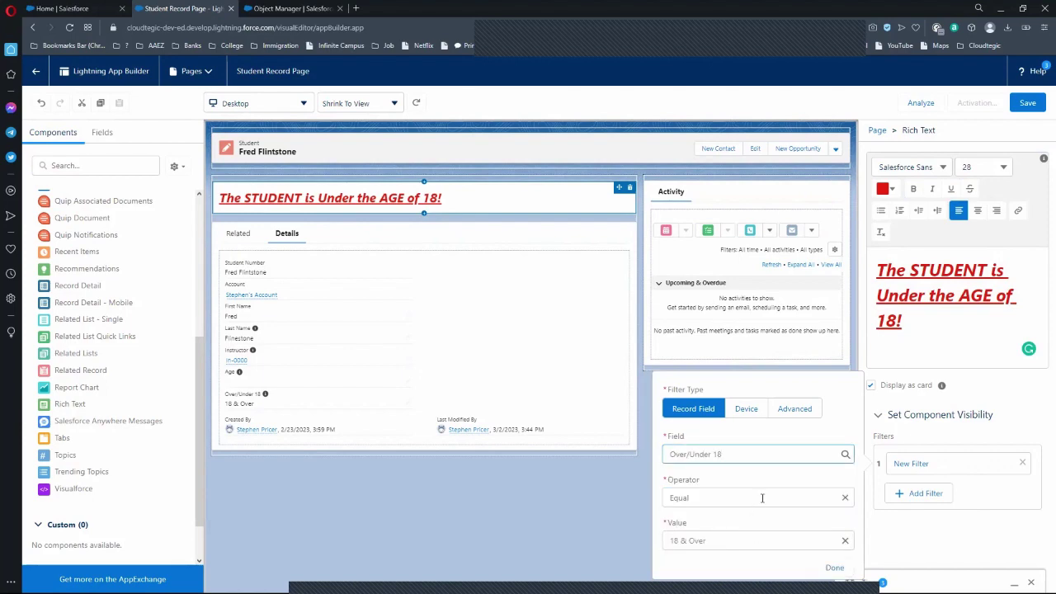
pyautogui.click(762, 534)
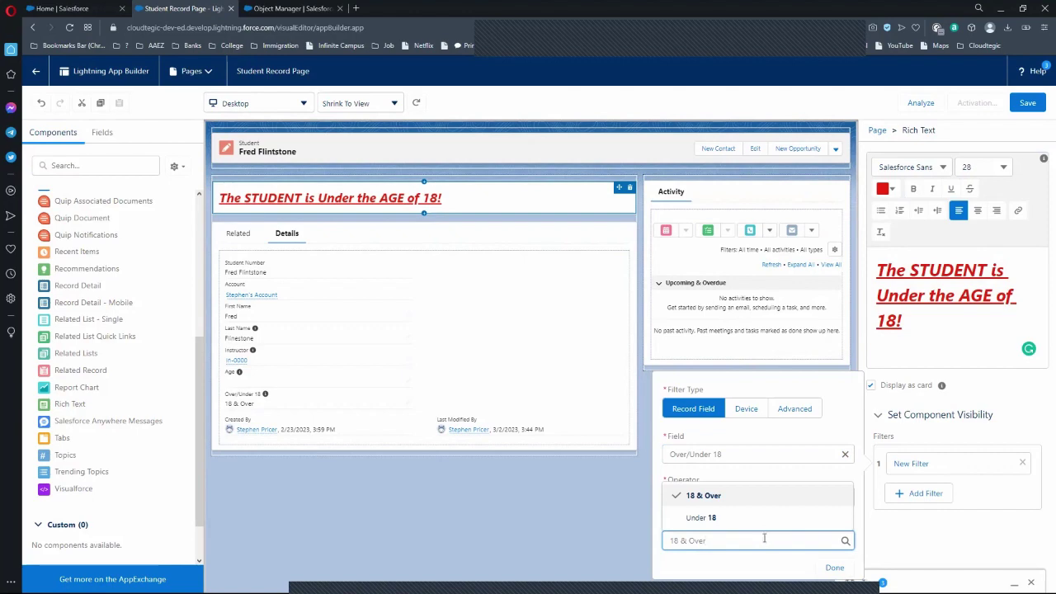
pyautogui.click(707, 518)
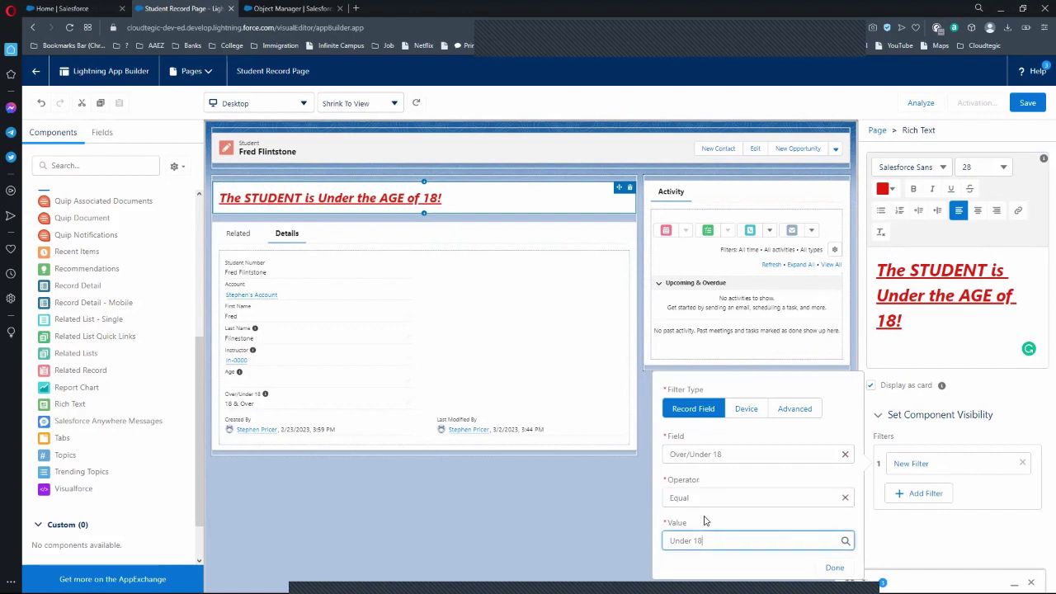
pyautogui.click(835, 568)
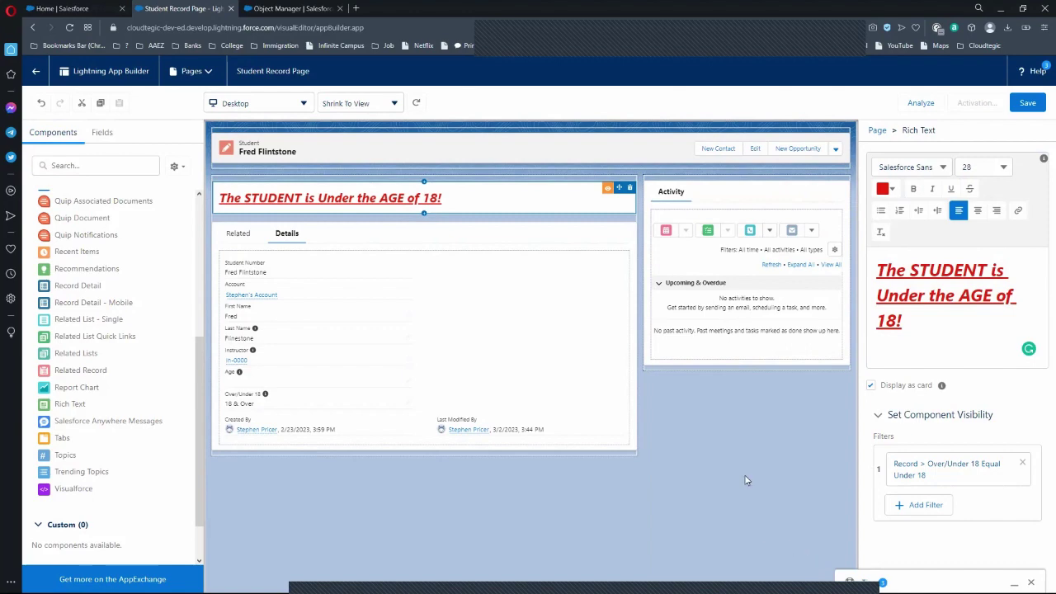
# Centre the Rich Text warning sentence and save the Student Record Page
pyautogui.click(978, 210)
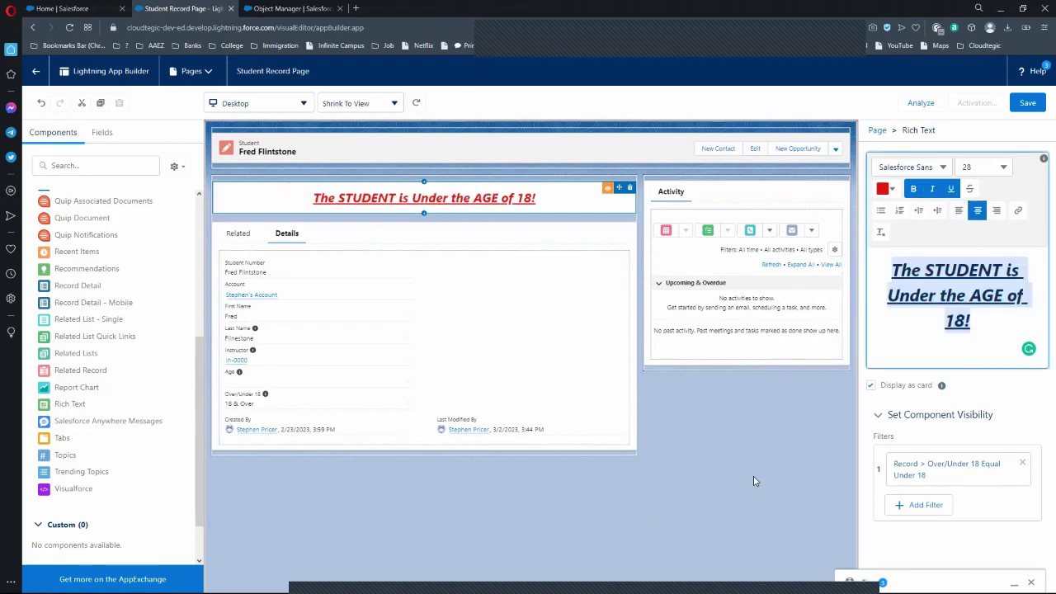
pyautogui.click(1026, 106)
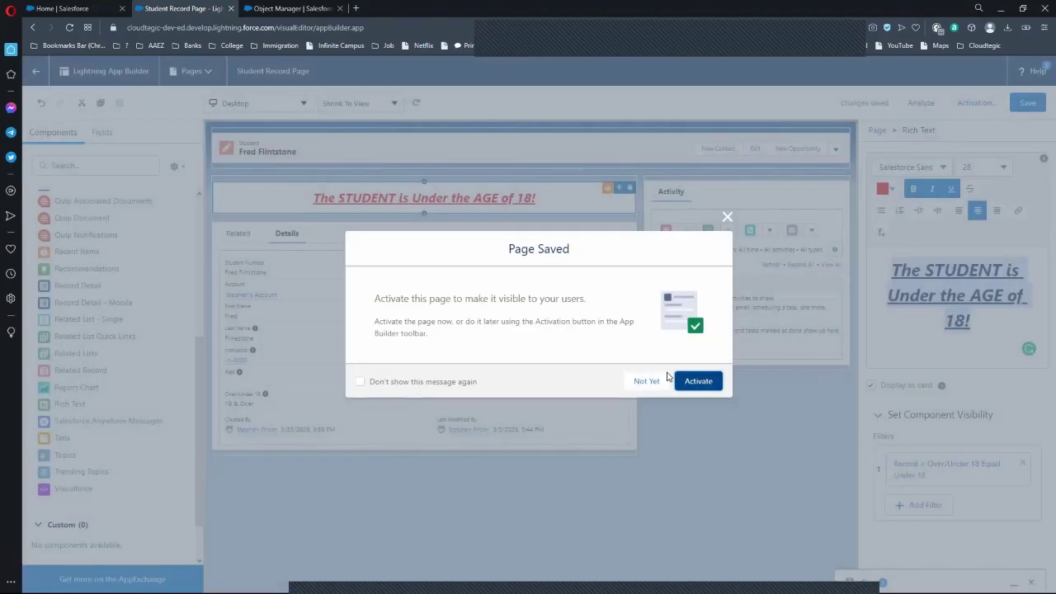
# Activate the Student Record Page as the app default for SF Admin on desktop and phone, and save the page
pyautogui.click(691, 380)
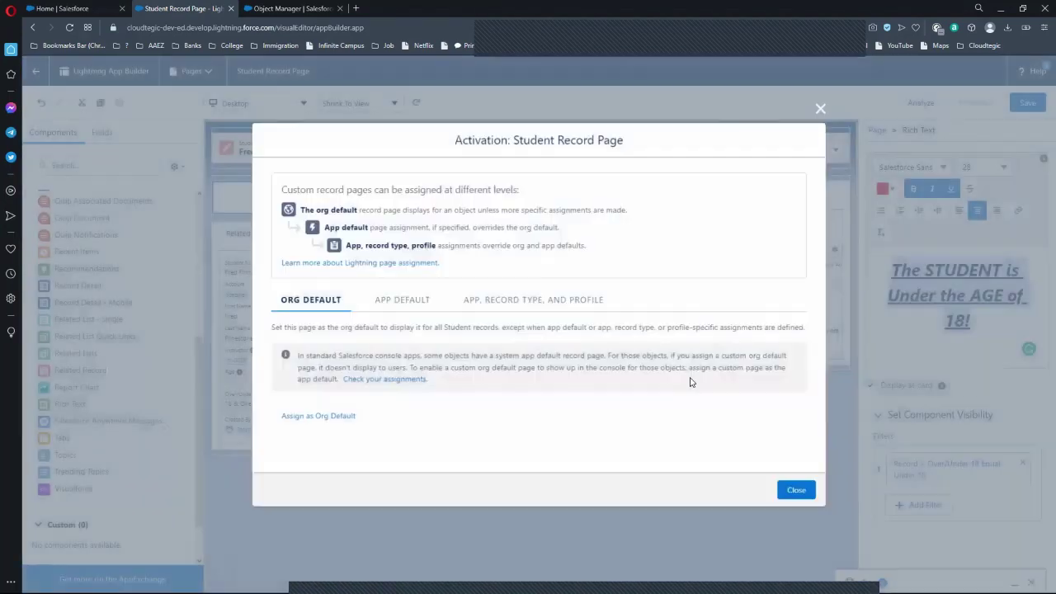
pyautogui.click(395, 302)
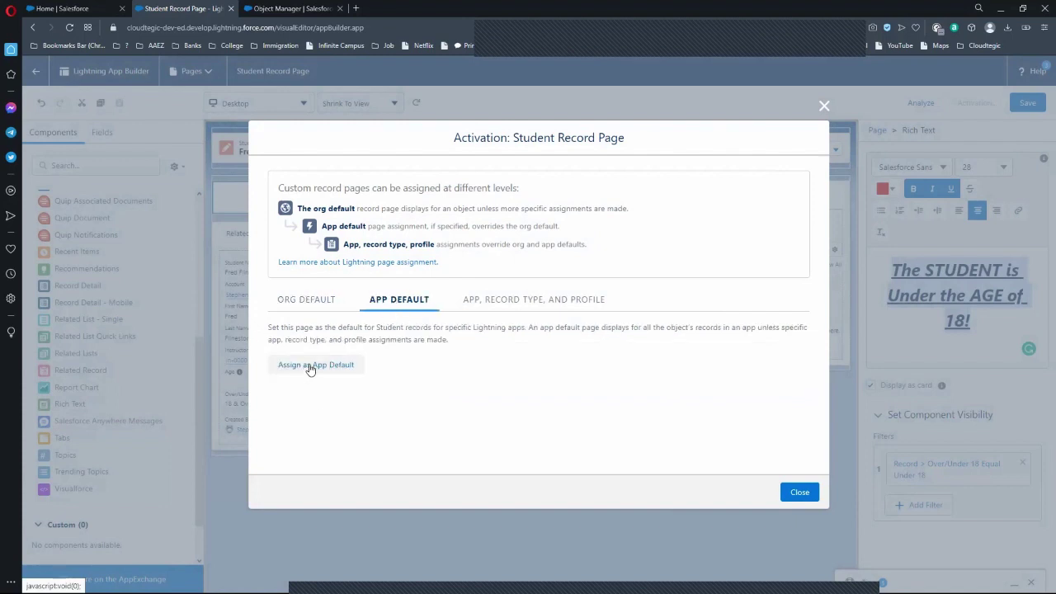
pyautogui.click(301, 302)
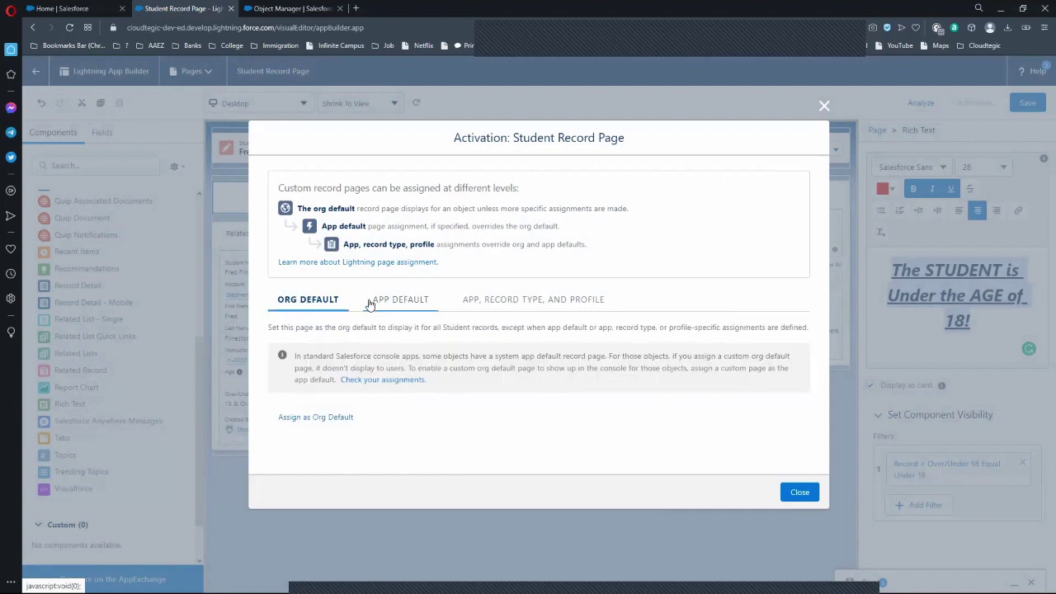
pyautogui.click(396, 304)
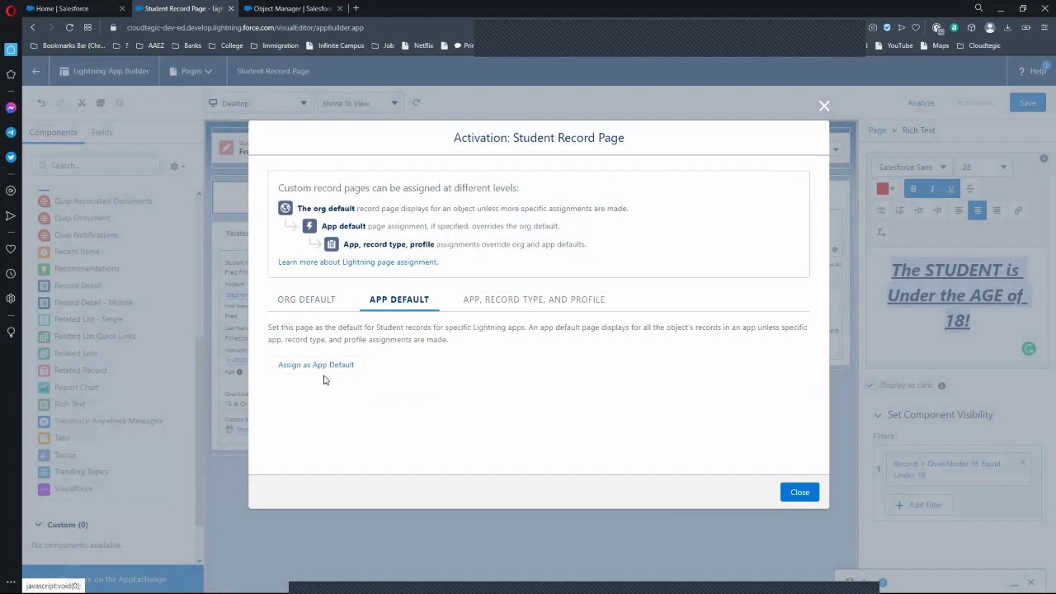
pyautogui.click(306, 366)
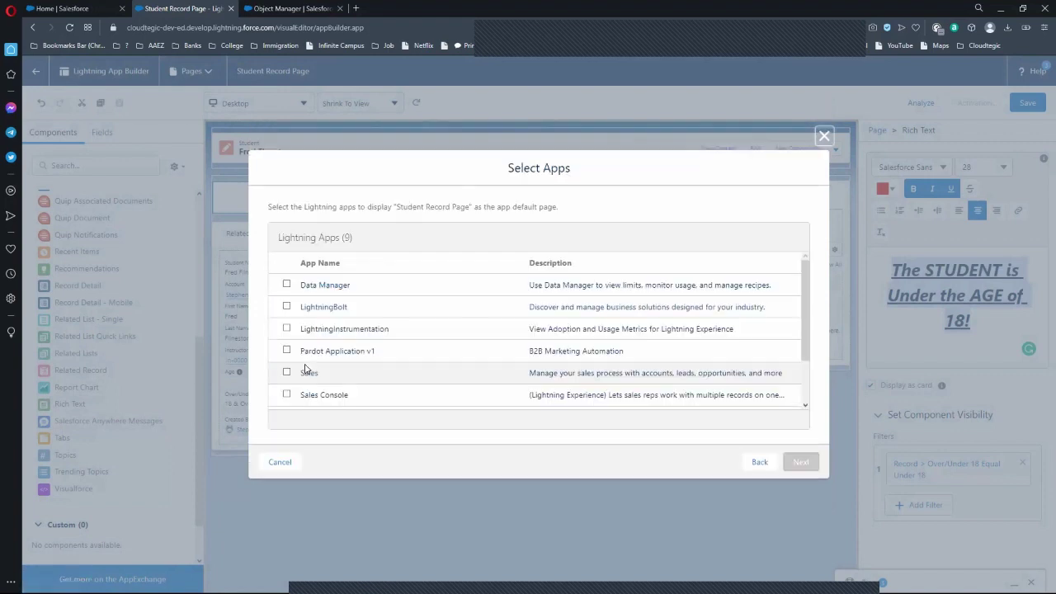
pyautogui.scroll(-3, 342, 386)
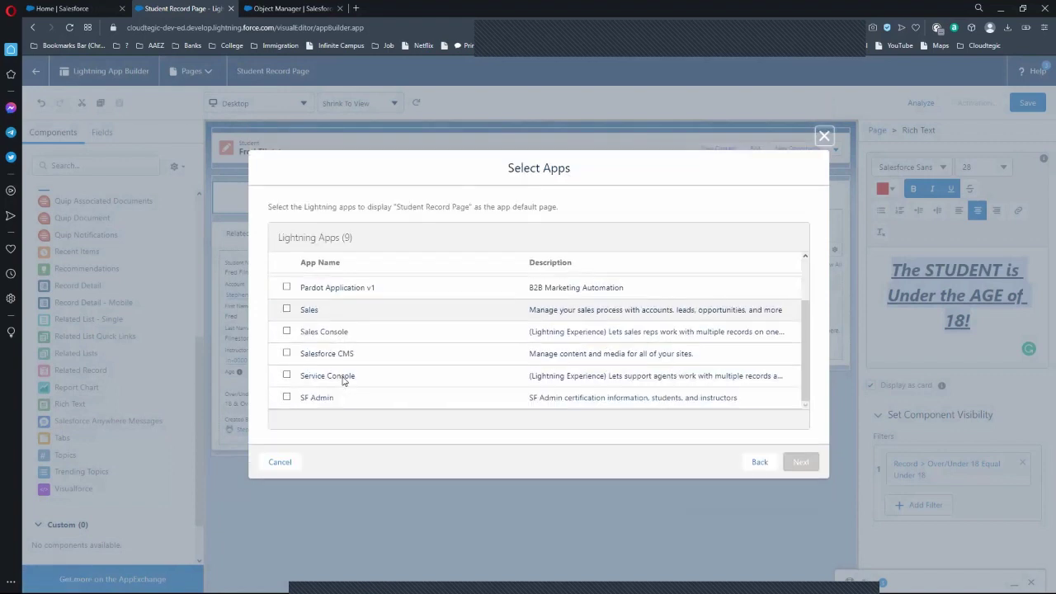
pyautogui.click(287, 399)
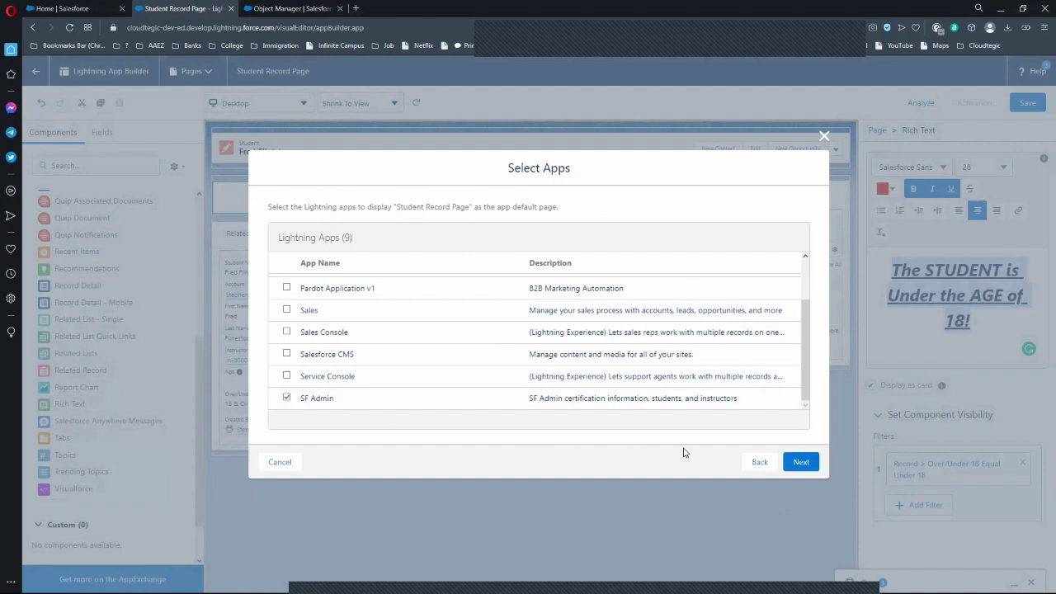
pyautogui.click(800, 465)
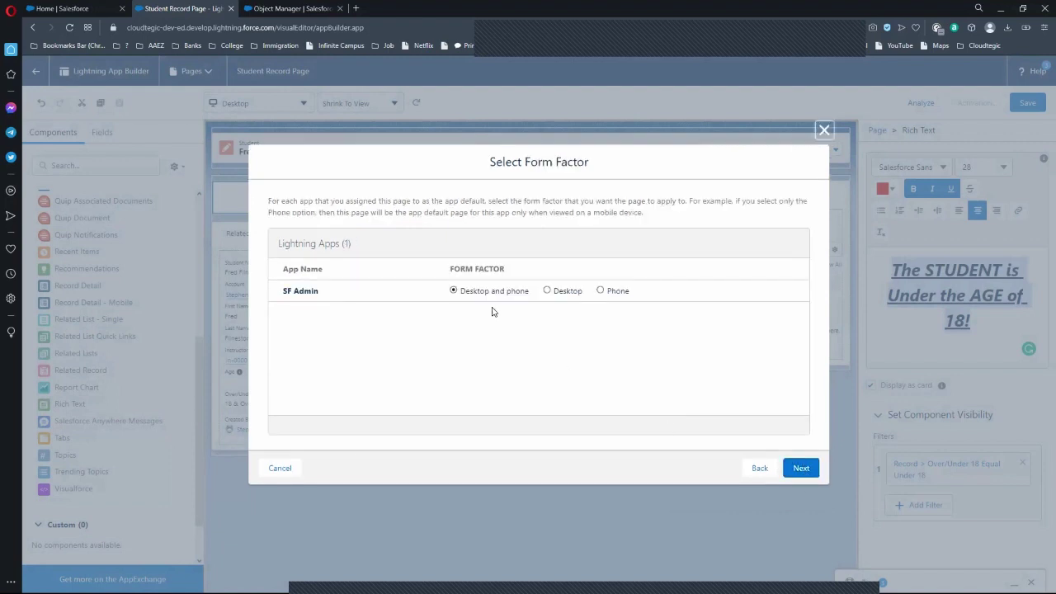
pyautogui.click(805, 468)
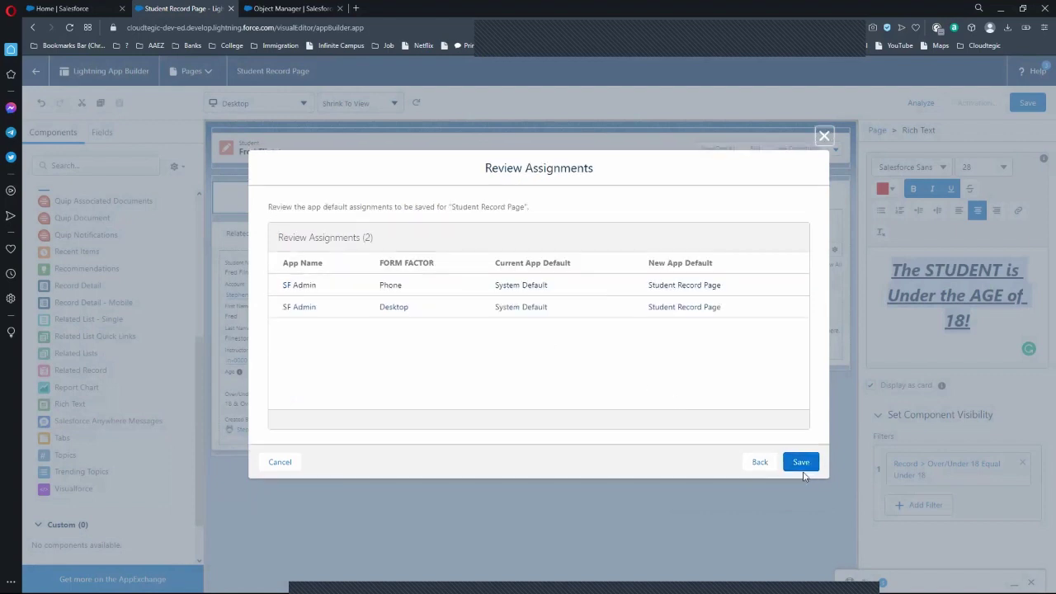
pyautogui.click(805, 466)
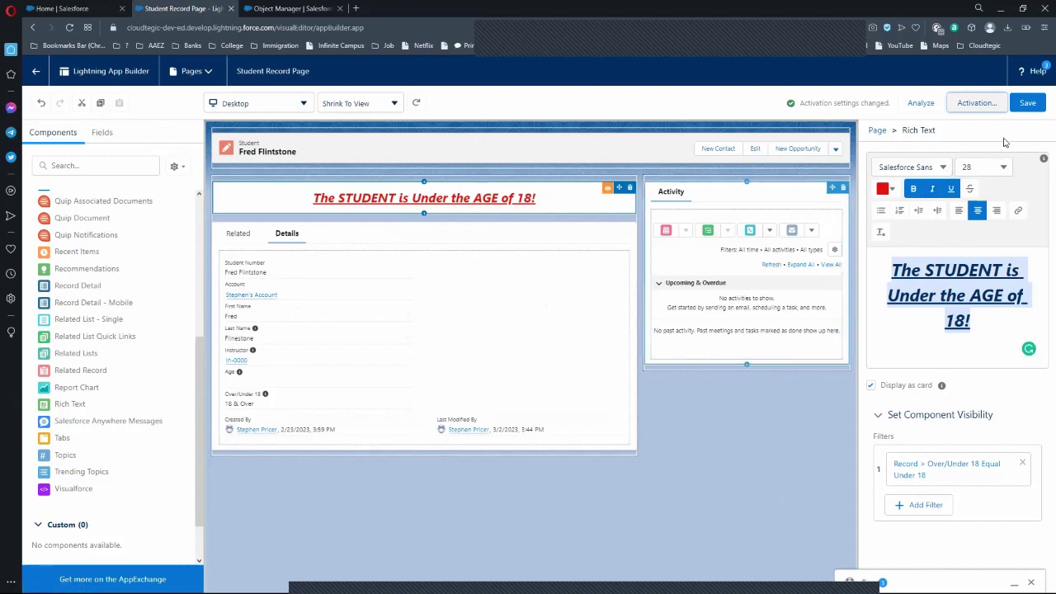
pyautogui.click(1028, 103)
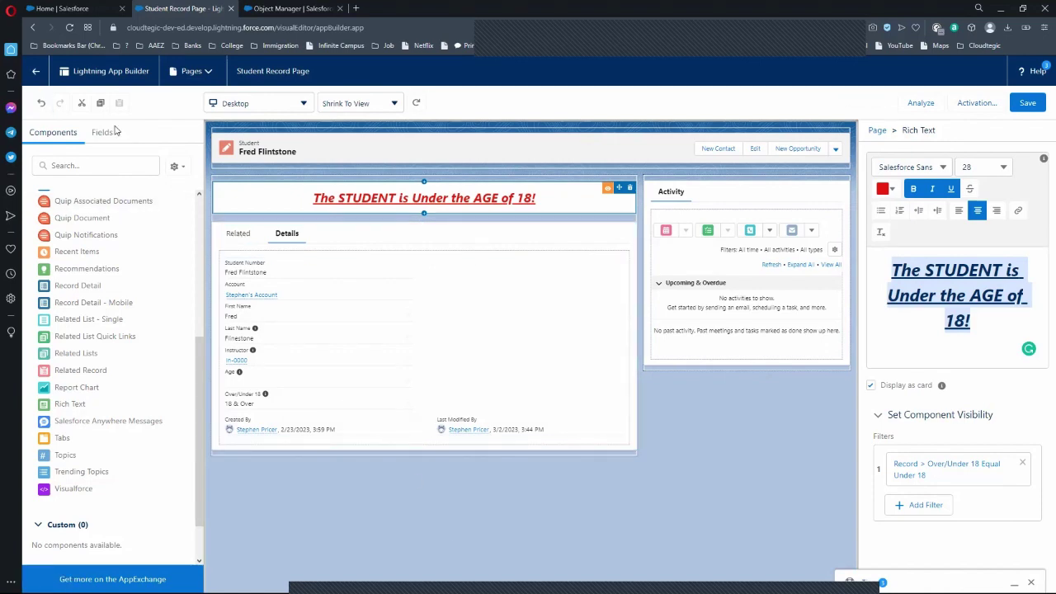
# Return to the student record, set Over/Under 18 to Under 18, and try to save it with Age left empty
pyautogui.click(37, 74)
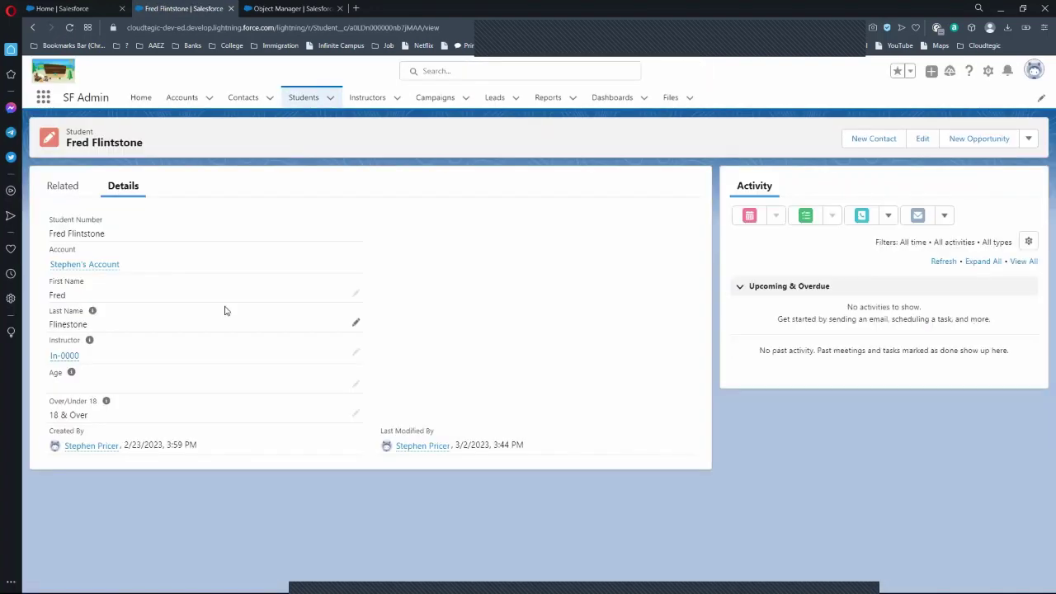
pyautogui.click(122, 190)
pyautogui.click(354, 384)
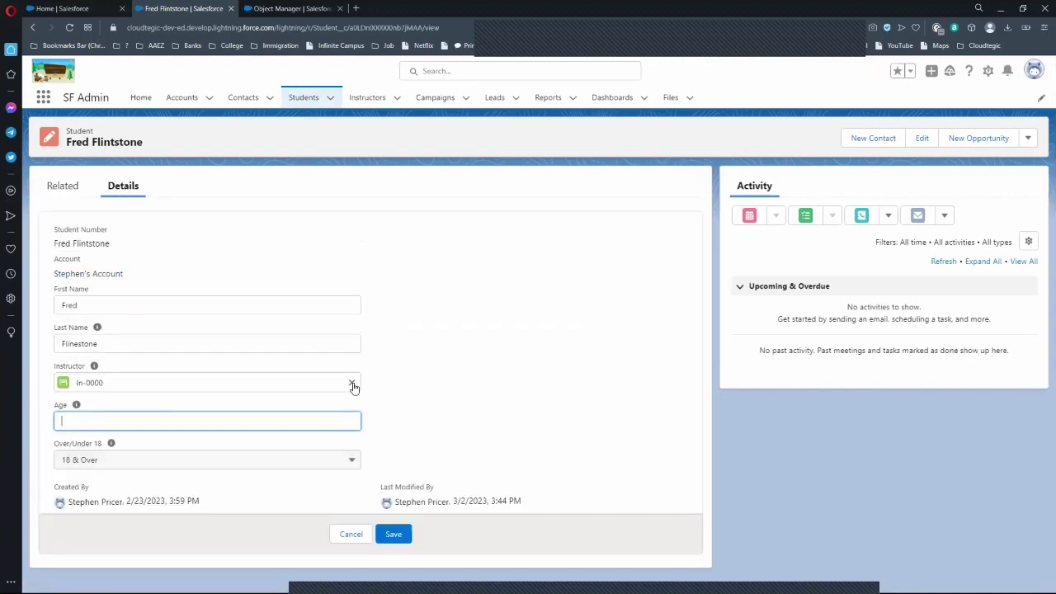
pyautogui.click(403, 398)
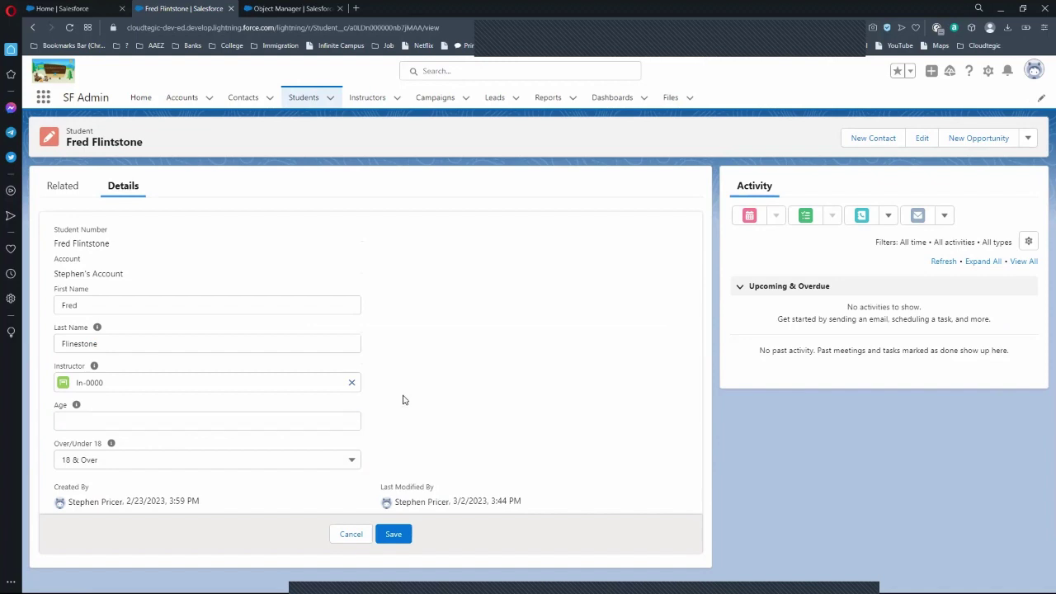
pyautogui.click(354, 467)
pyautogui.click(272, 523)
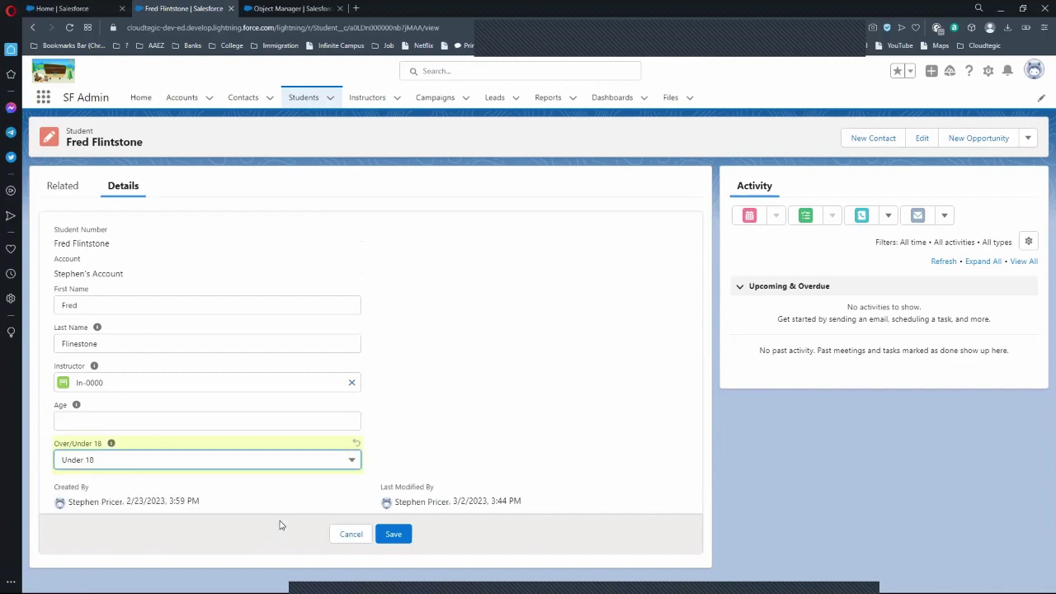
pyautogui.click(291, 420)
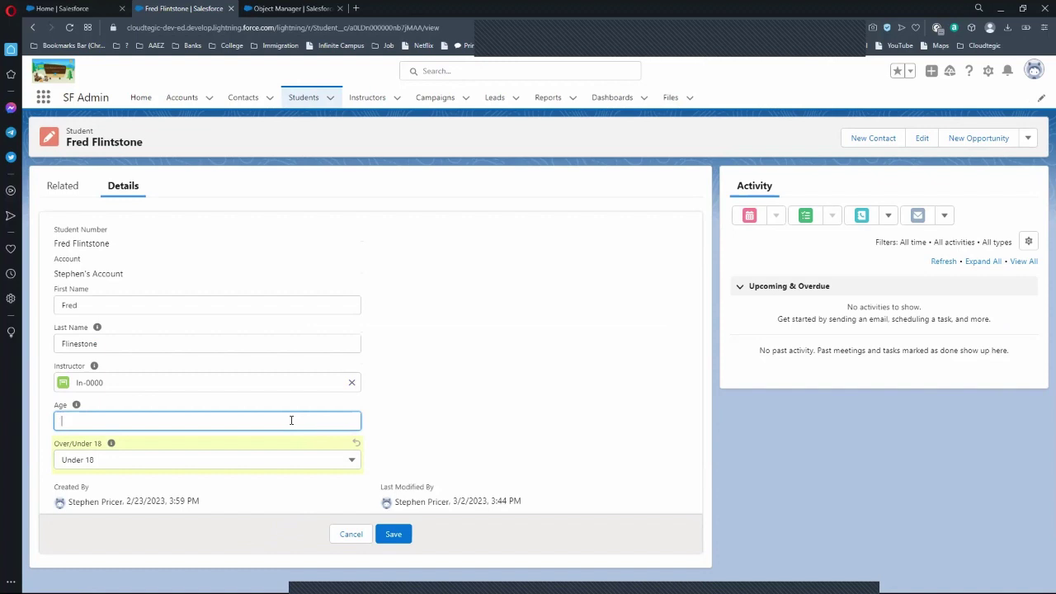
pyautogui.click(393, 534)
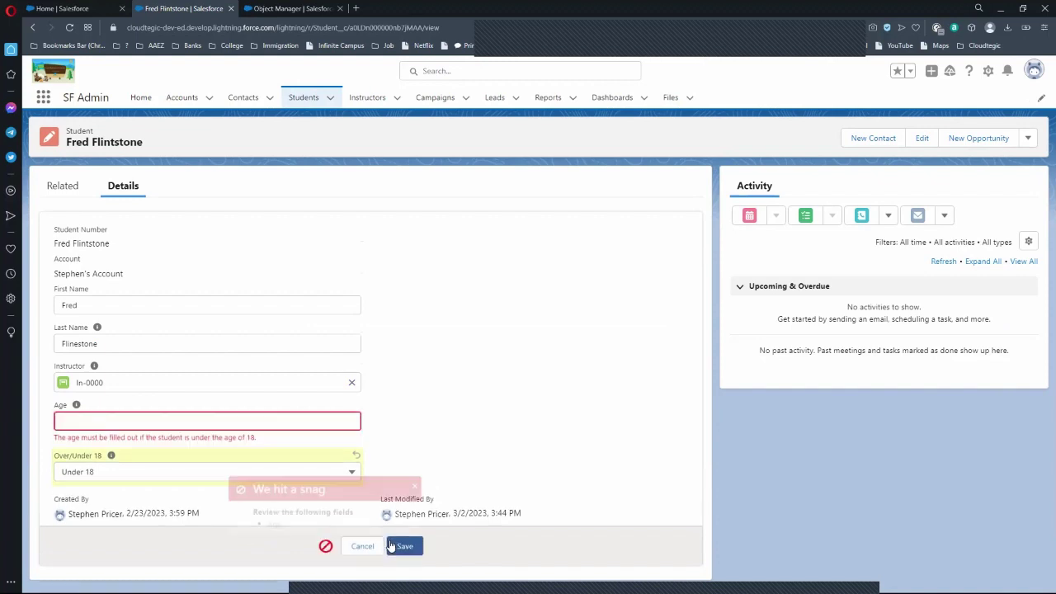
# Set the student's Age to 15 and save the record
pyautogui.click(302, 422)
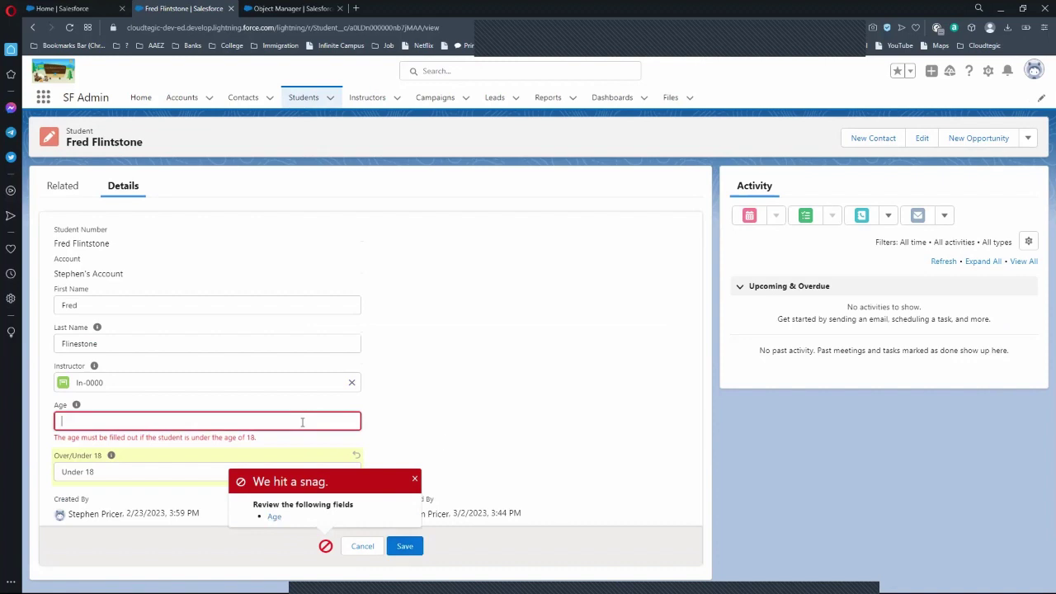
pyautogui.write('15')
pyautogui.click(405, 547)
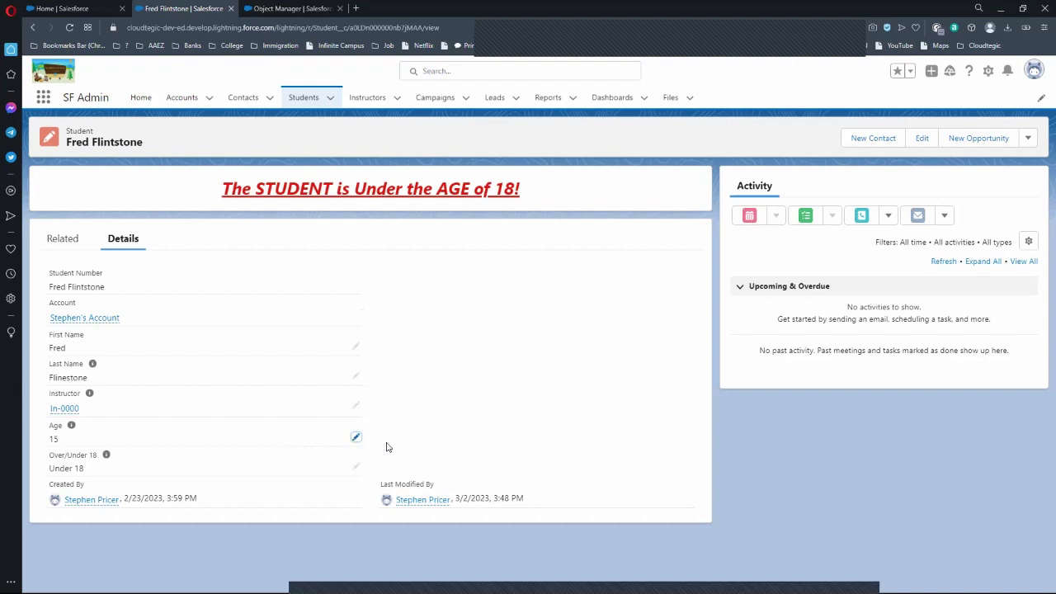
# Change the student's Over/Under 18 value to 18 & Over and save the record
pyautogui.click(355, 467)
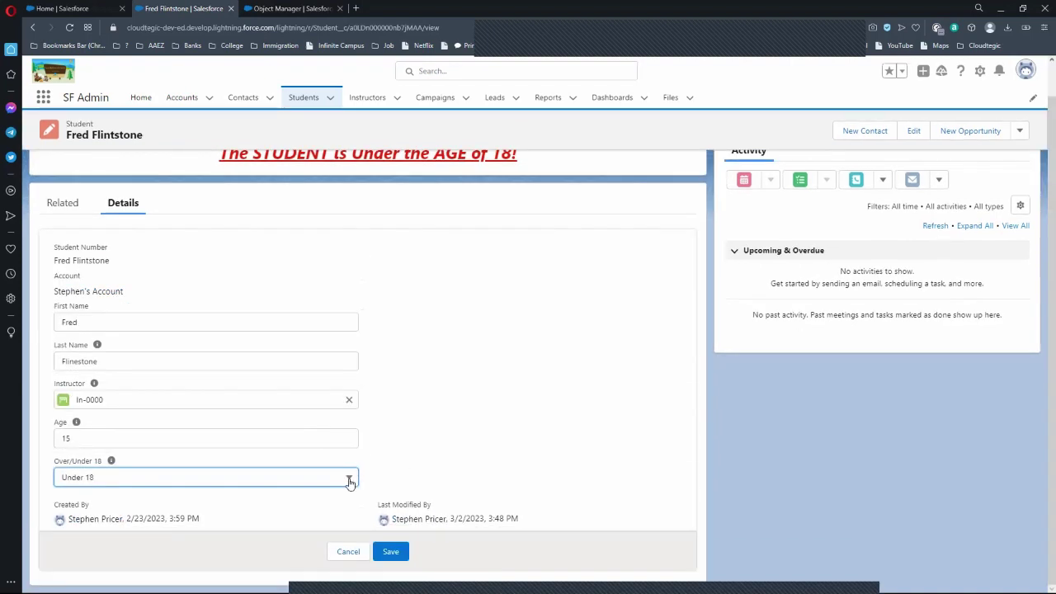
pyautogui.click(350, 478)
pyautogui.click(302, 522)
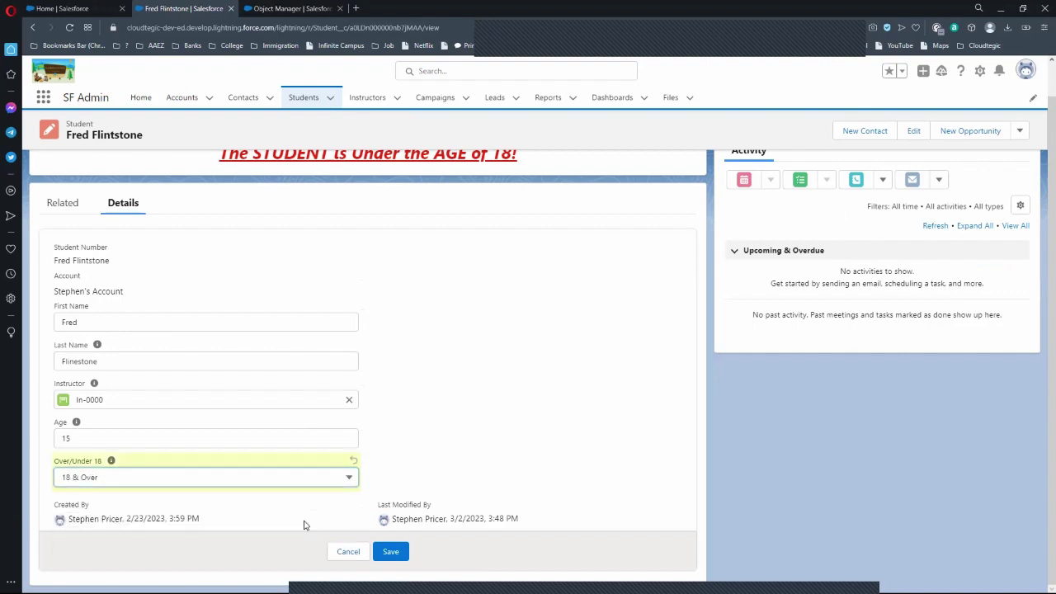
pyautogui.click(391, 551)
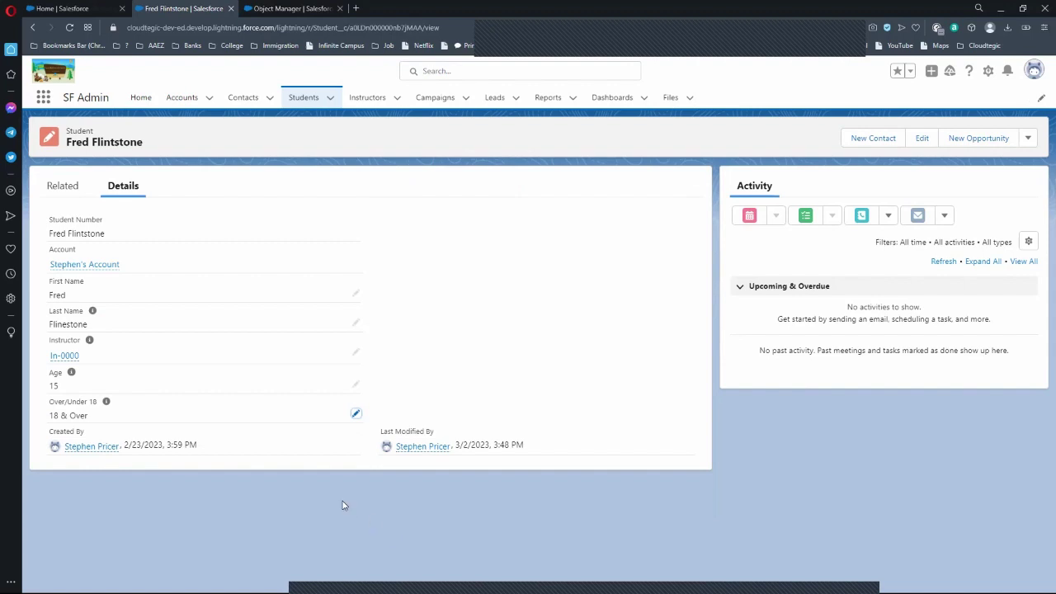
# Set the student's Over/Under 18 value back to Under 18 and save the record
pyautogui.click(356, 414)
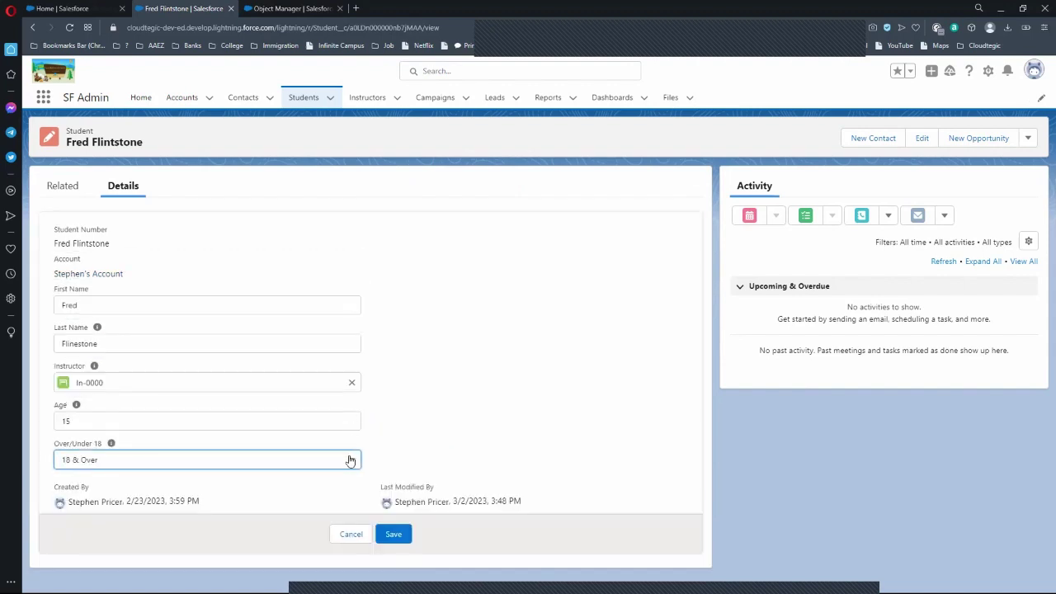
pyautogui.click(349, 460)
pyautogui.click(331, 525)
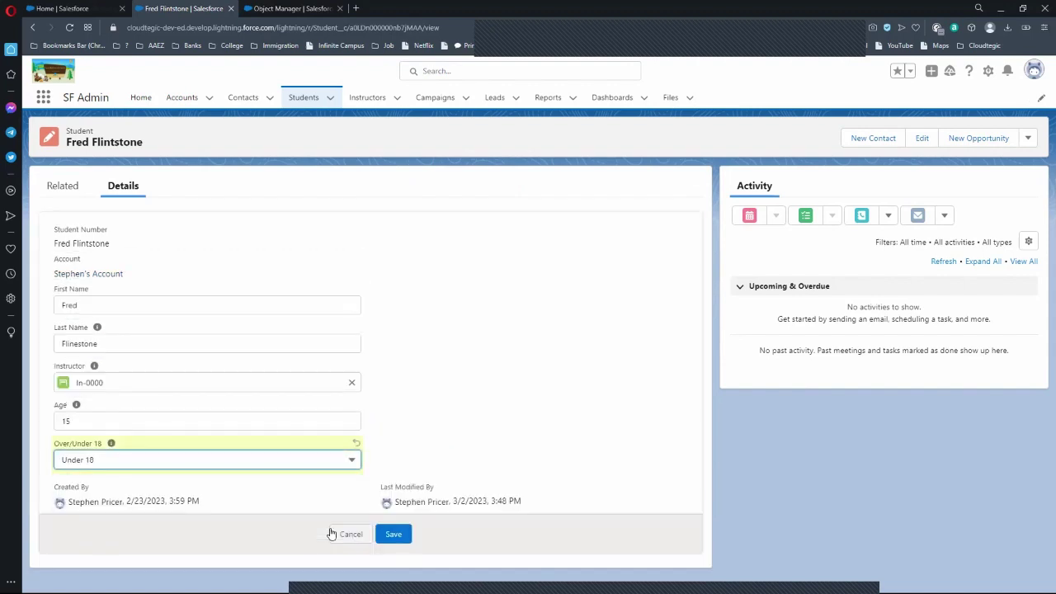
pyautogui.click(395, 535)
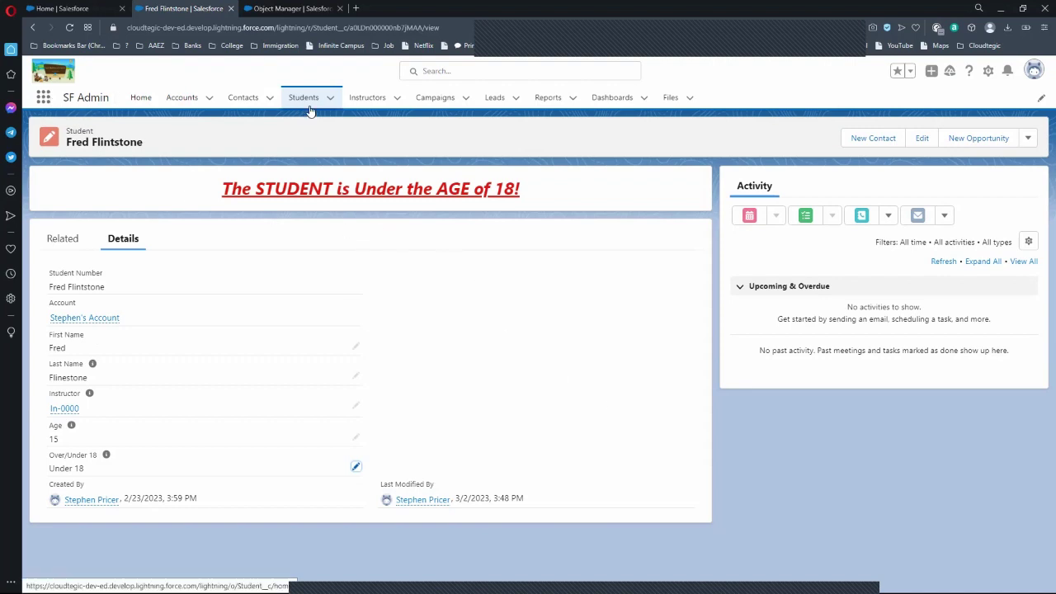
# Switch to the Salesforce Chatter app and open the under-18 student's record there to check the banner
pyautogui.click(44, 97)
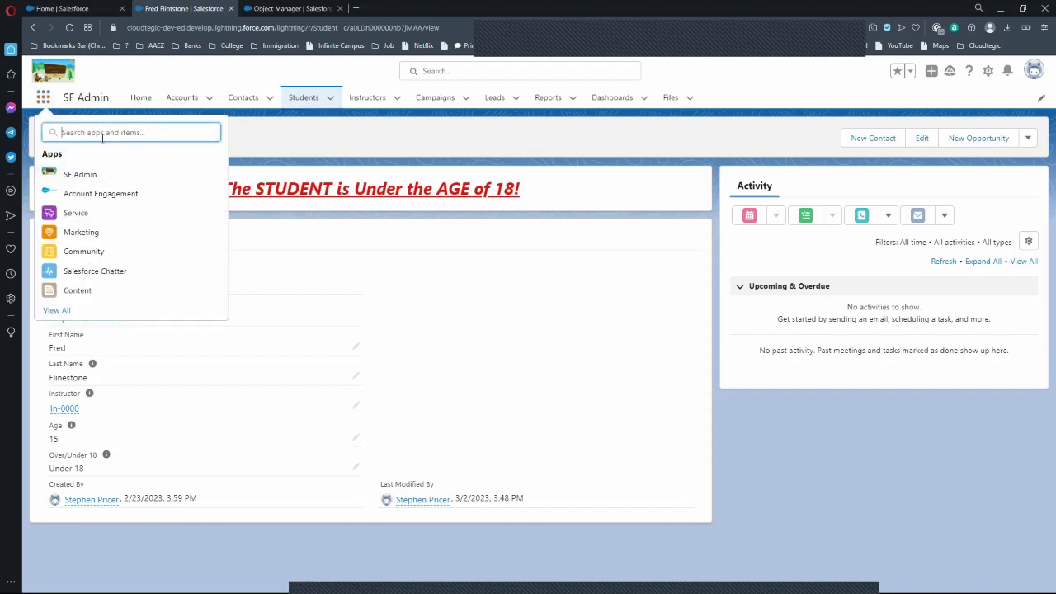
pyautogui.write('sales')
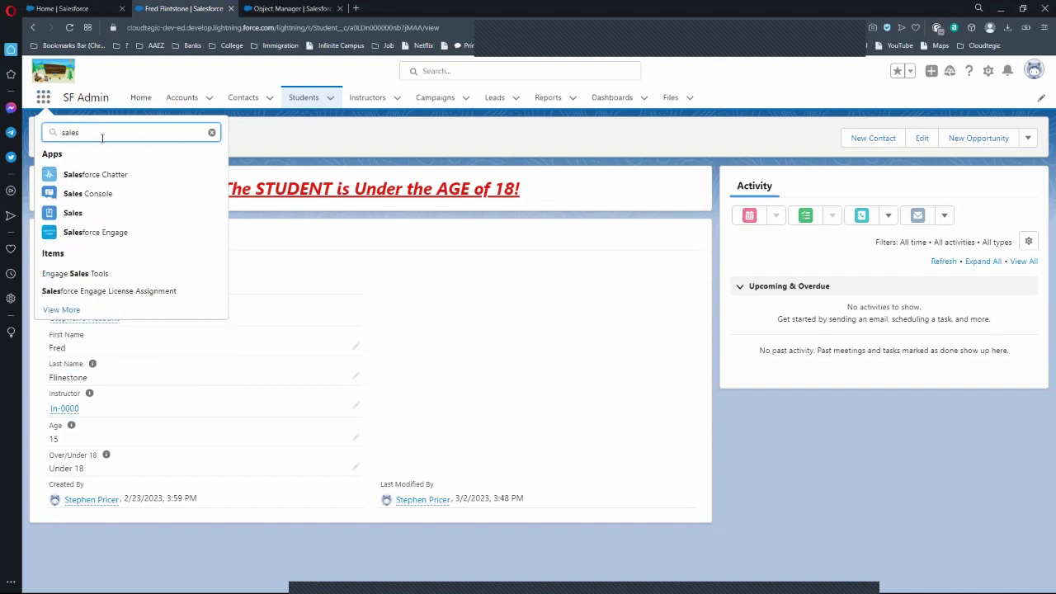
pyautogui.press('Return')
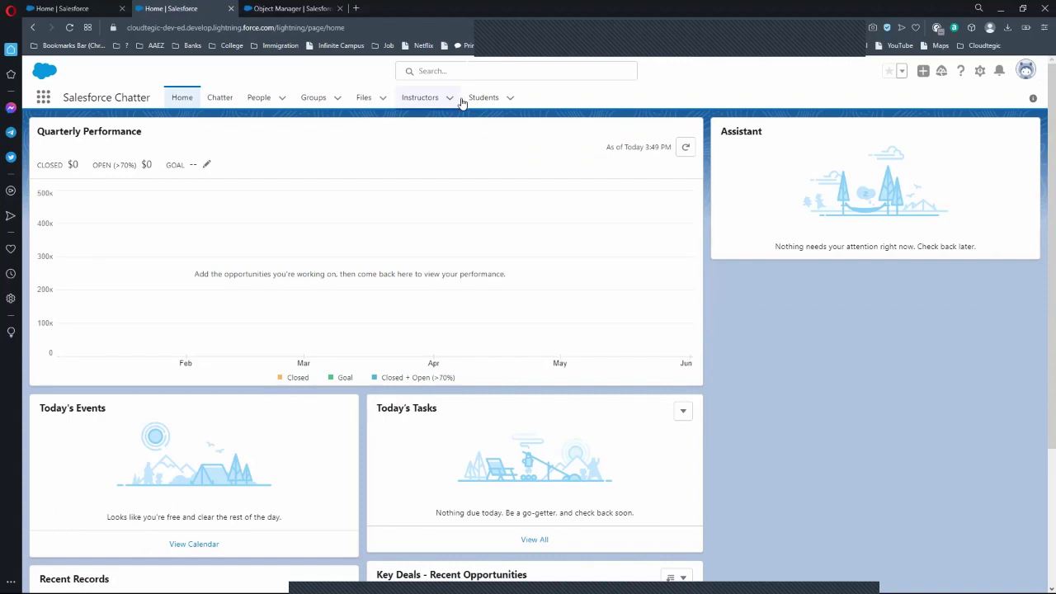
pyautogui.click(484, 98)
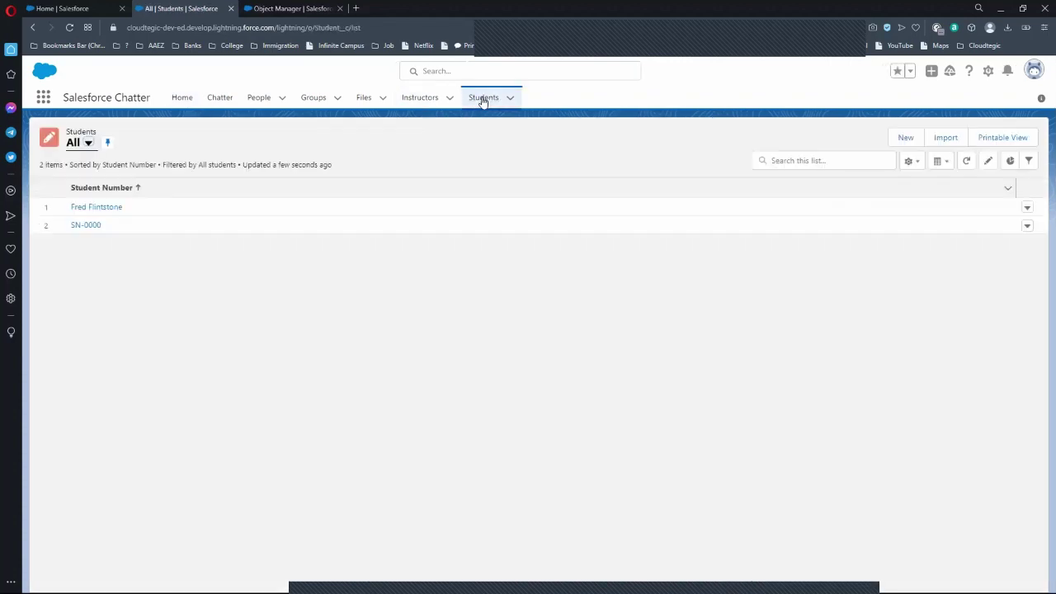
pyautogui.click(93, 210)
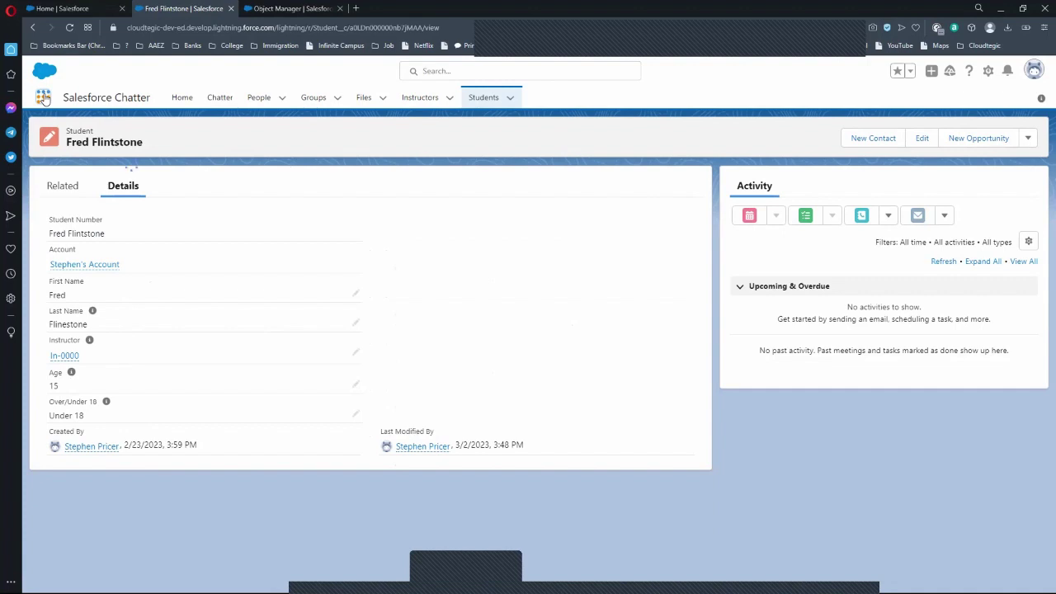
# Return to the SF Admin app and reopen the same student's record to compare the banner and Over/Under 18 field
pyautogui.click(43, 99)
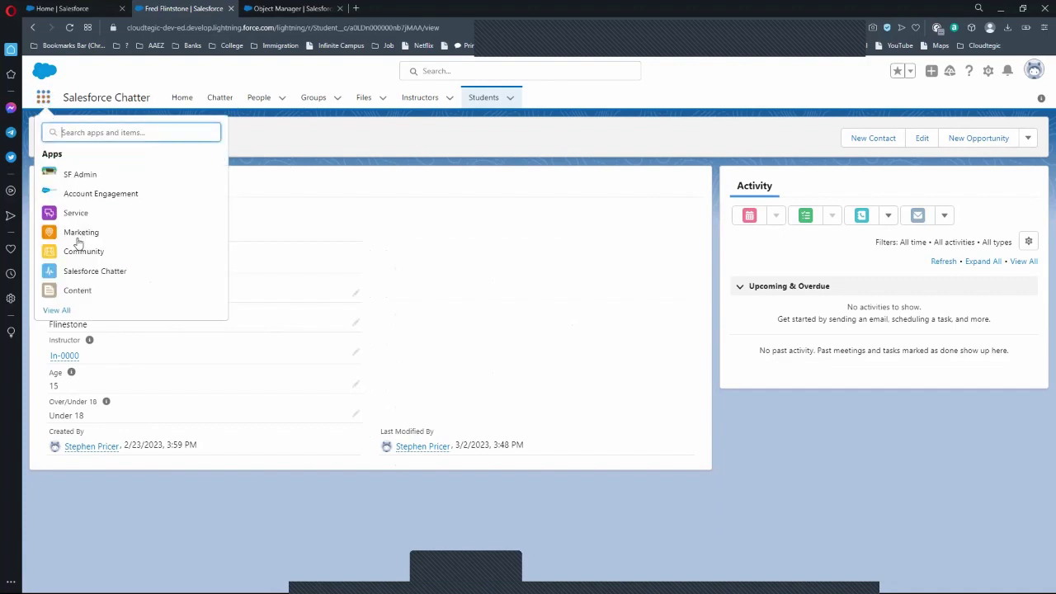
pyautogui.click(73, 178)
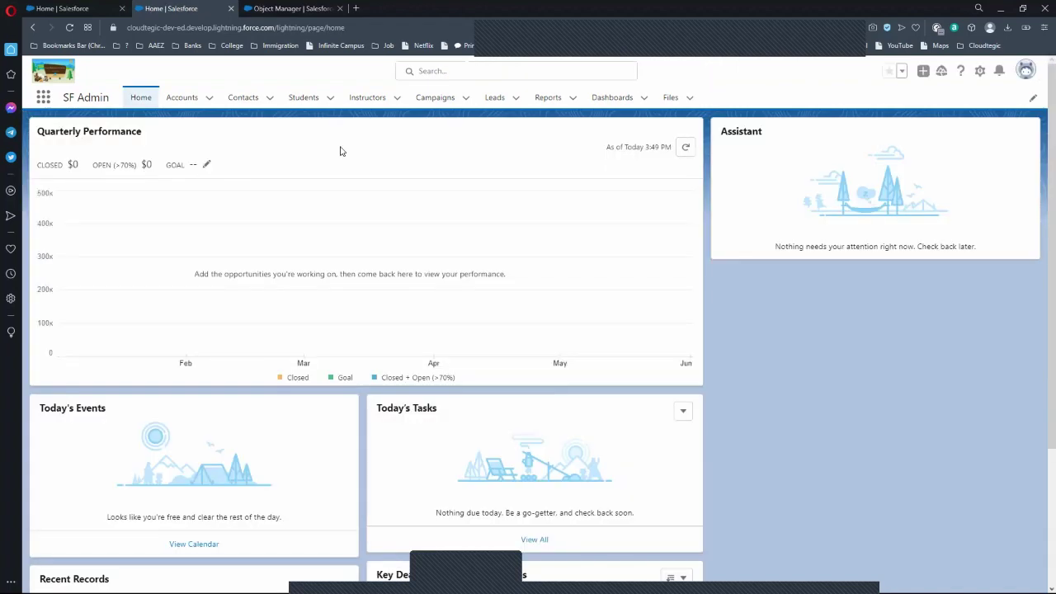
pyautogui.click(304, 98)
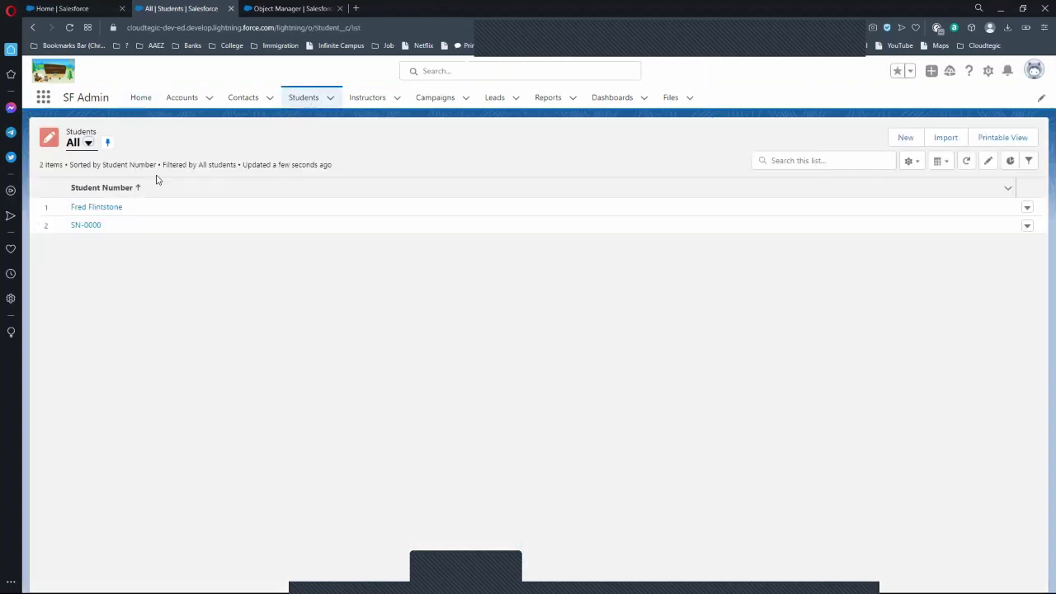
pyautogui.click(113, 207)
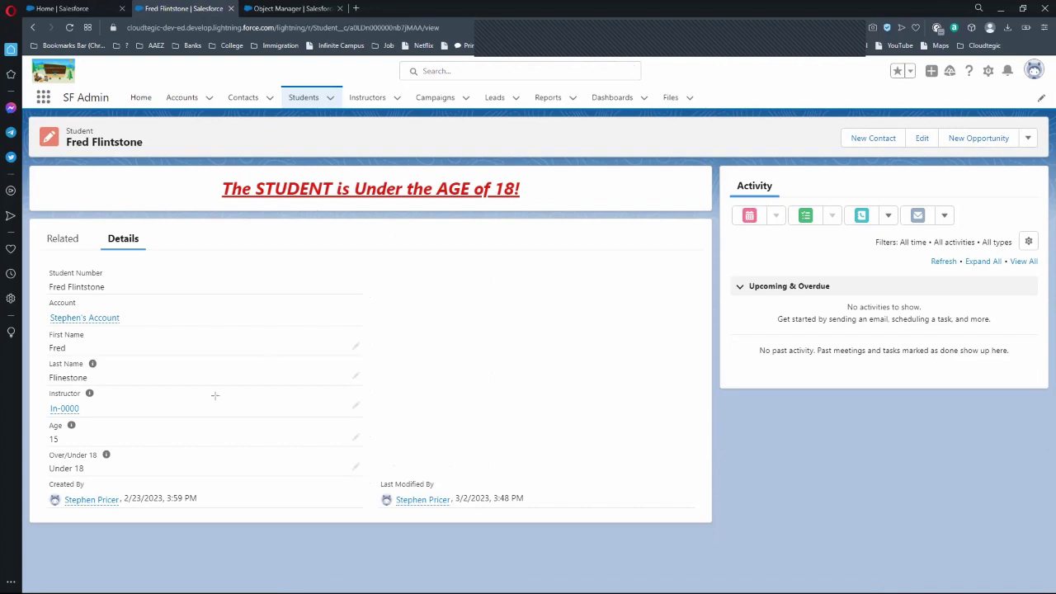
pyautogui.moveTo(45, 453)
pyautogui.mouseDown()
pyautogui.moveTo(310, 487)
pyautogui.moveTo(365, 482)
pyautogui.mouseUp()
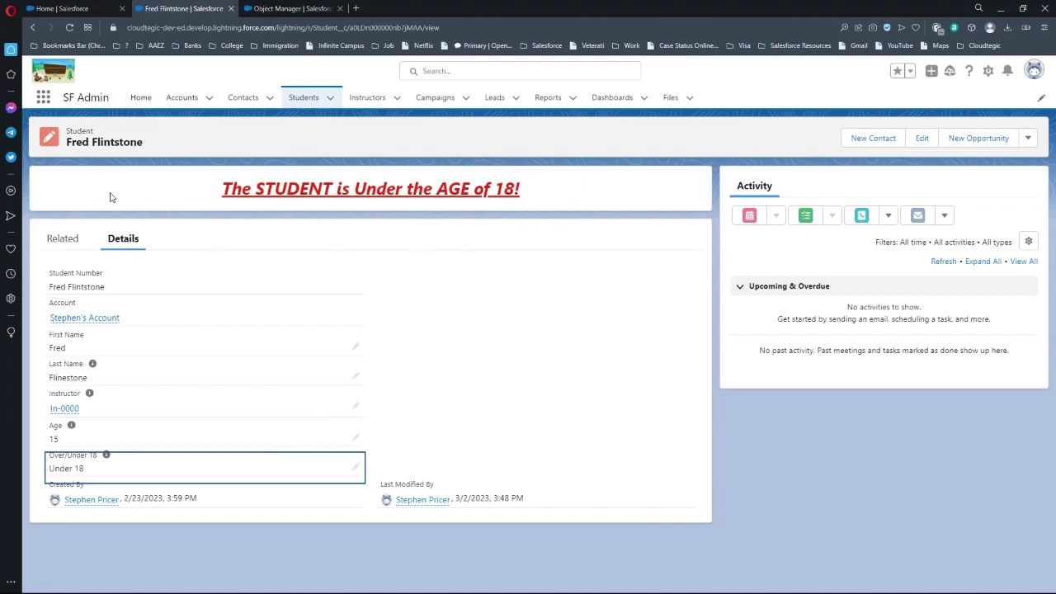
# Open the Student record page for editing in Lightning App Builder and show the warning banner's component visibility filters
pyautogui.click(989, 71)
pyautogui.click(946, 235)
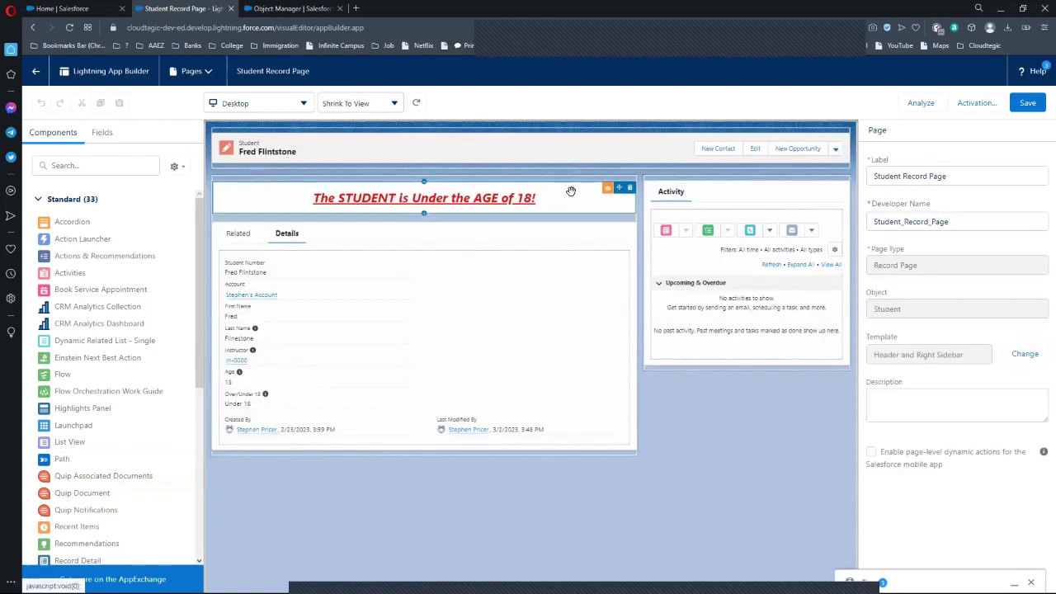
pyautogui.click(570, 189)
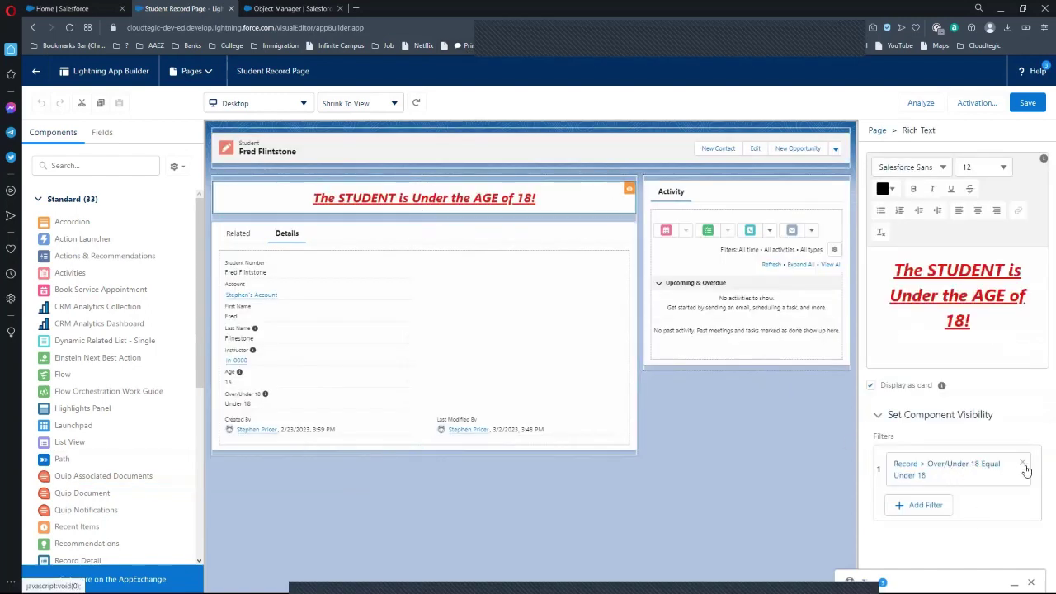
pyautogui.click(883, 415)
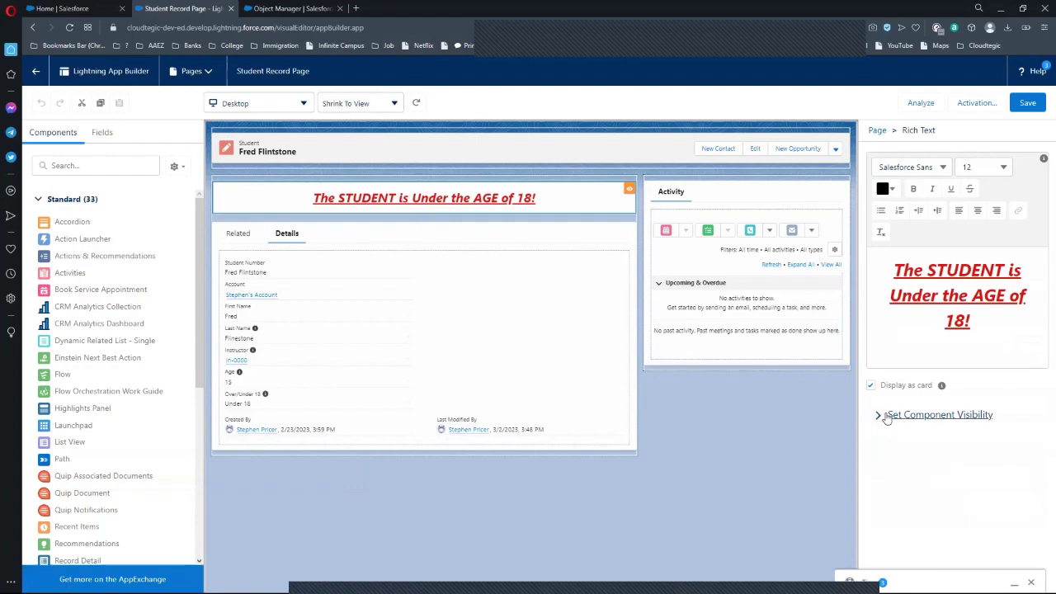
pyautogui.click(882, 415)
pyautogui.click(899, 515)
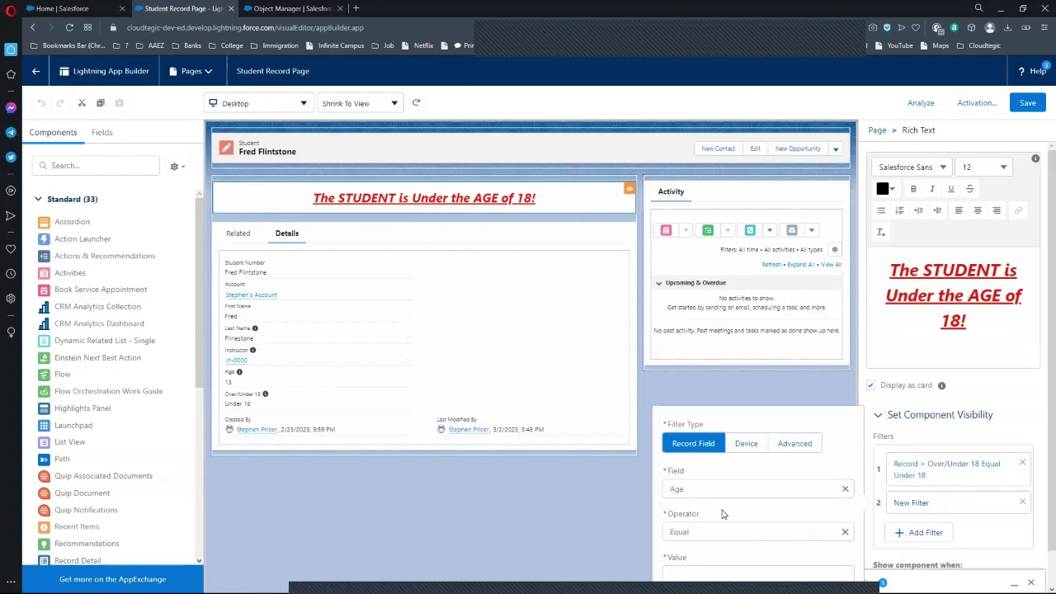
pyautogui.click(754, 568)
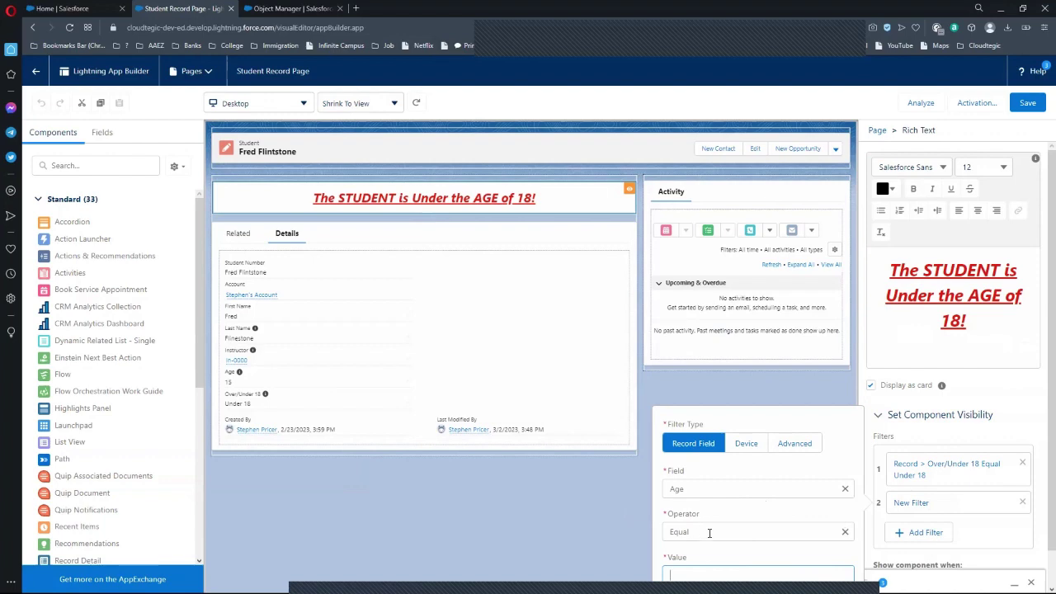
pyautogui.click(759, 533)
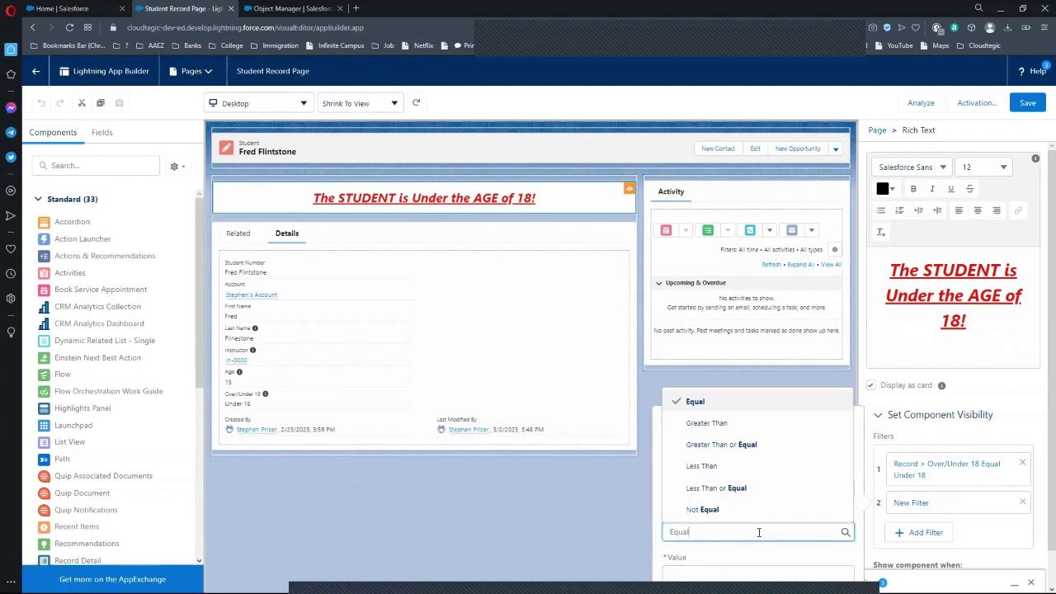
pyautogui.click(756, 445)
pyautogui.click(770, 535)
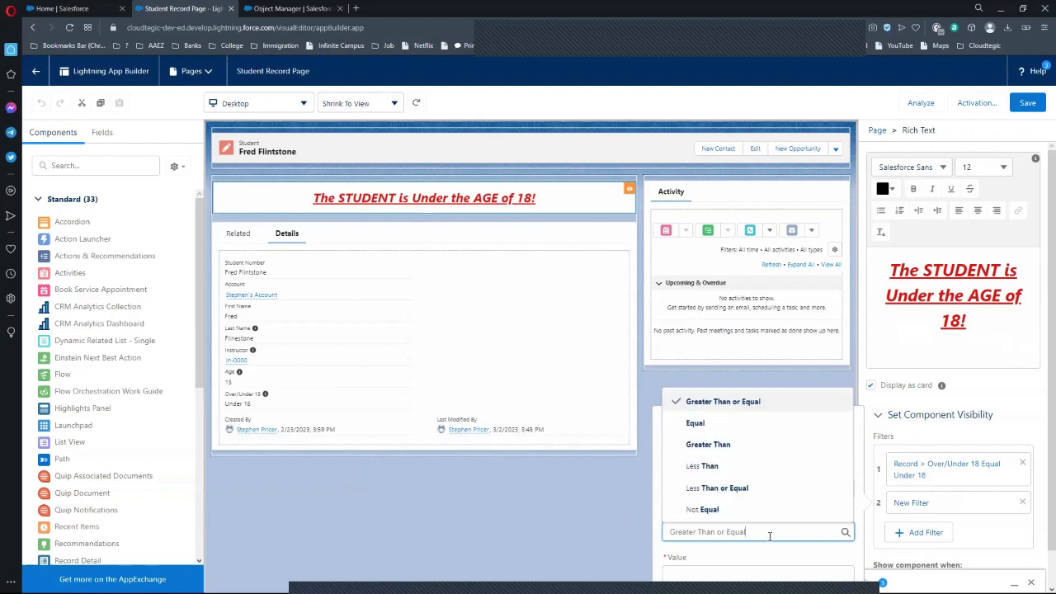
pyautogui.click(768, 466)
pyautogui.click(760, 573)
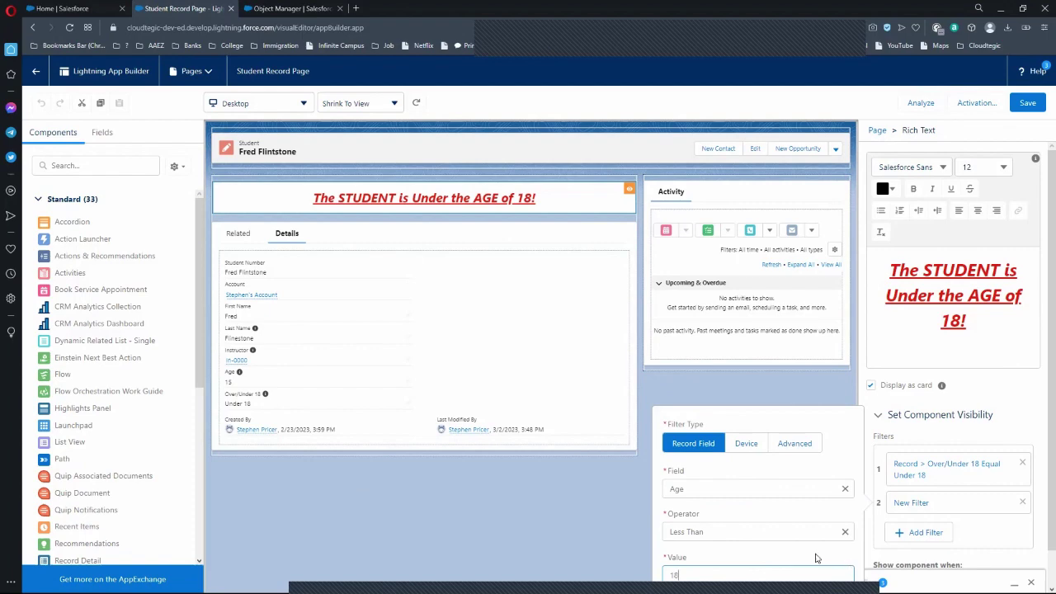
pyautogui.click(615, 553)
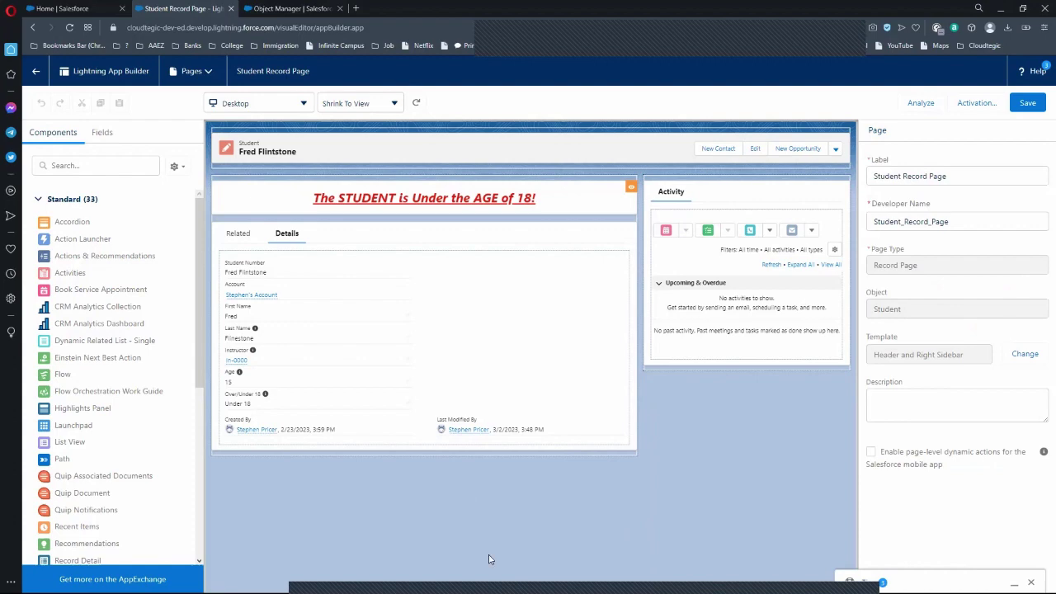
# Add a second visibility filter to the warning banner for Age Less Than 18 and save the page
pyautogui.click(559, 203)
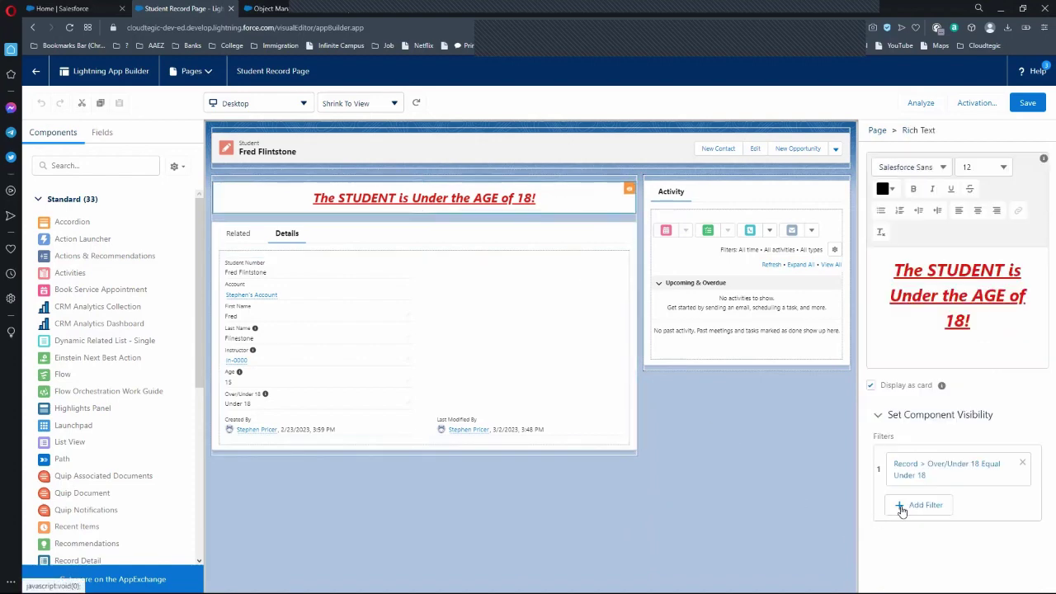
pyautogui.click(902, 511)
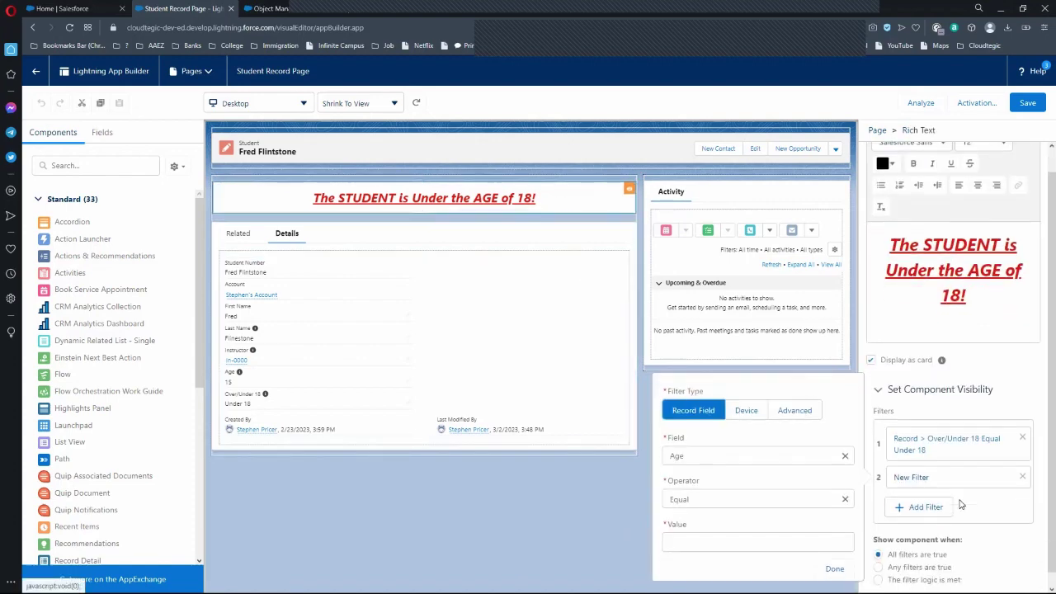
pyautogui.click(731, 490)
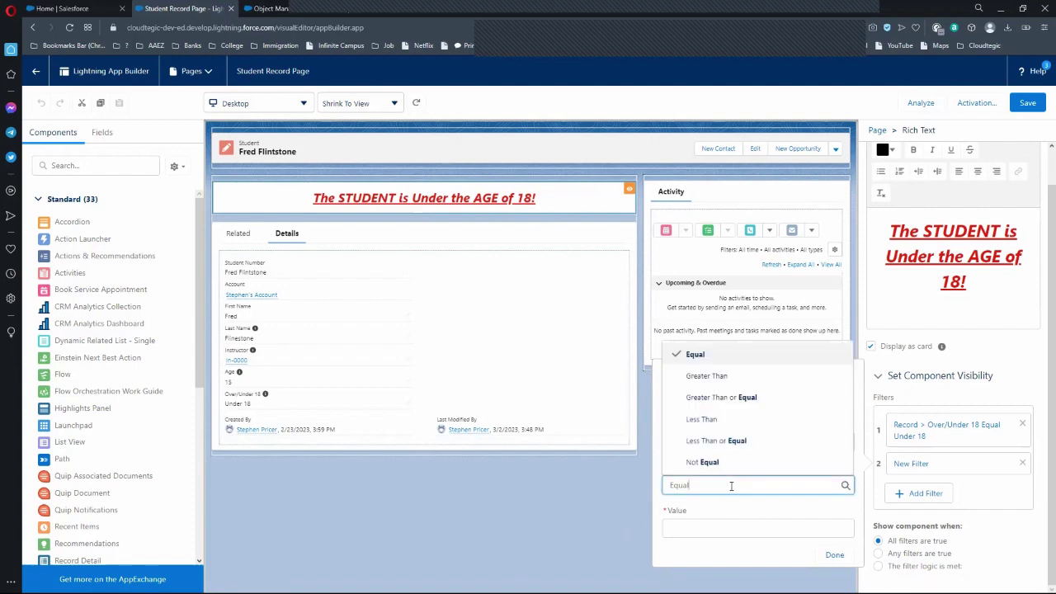
pyautogui.click(704, 420)
pyautogui.click(703, 532)
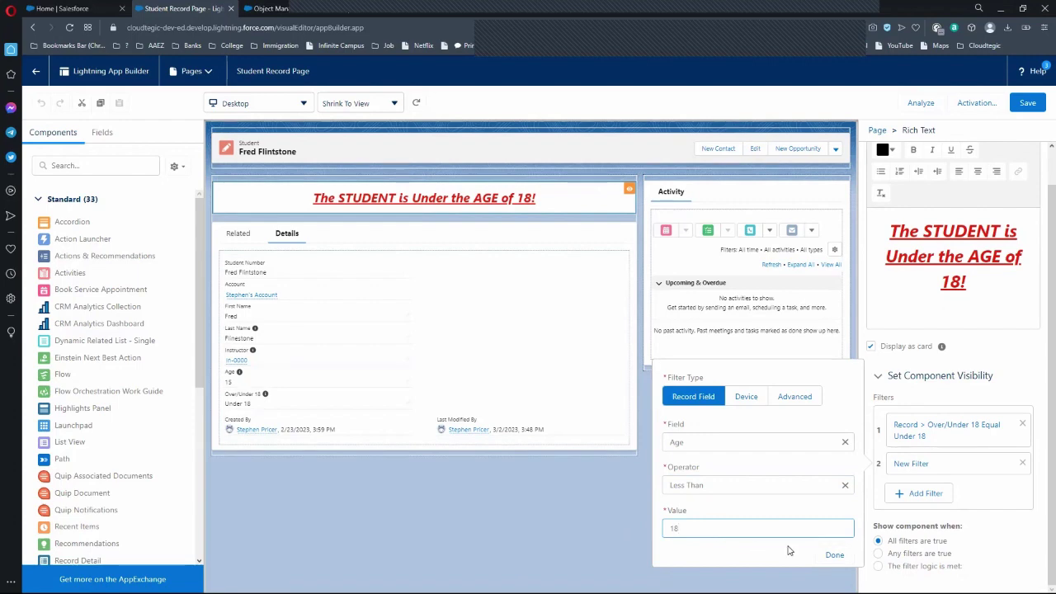
pyautogui.click(835, 556)
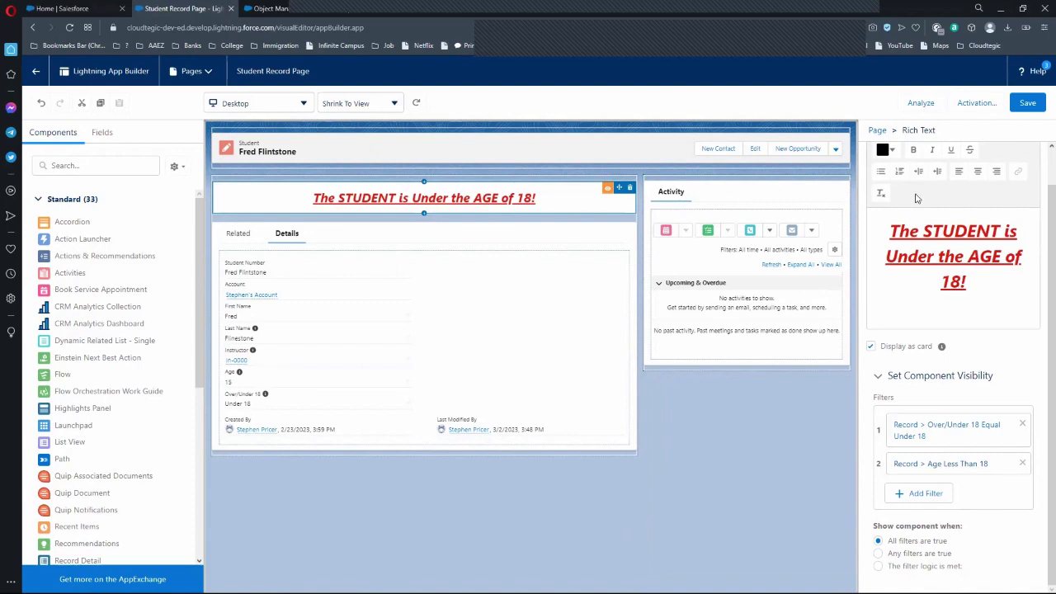
pyautogui.click(1032, 106)
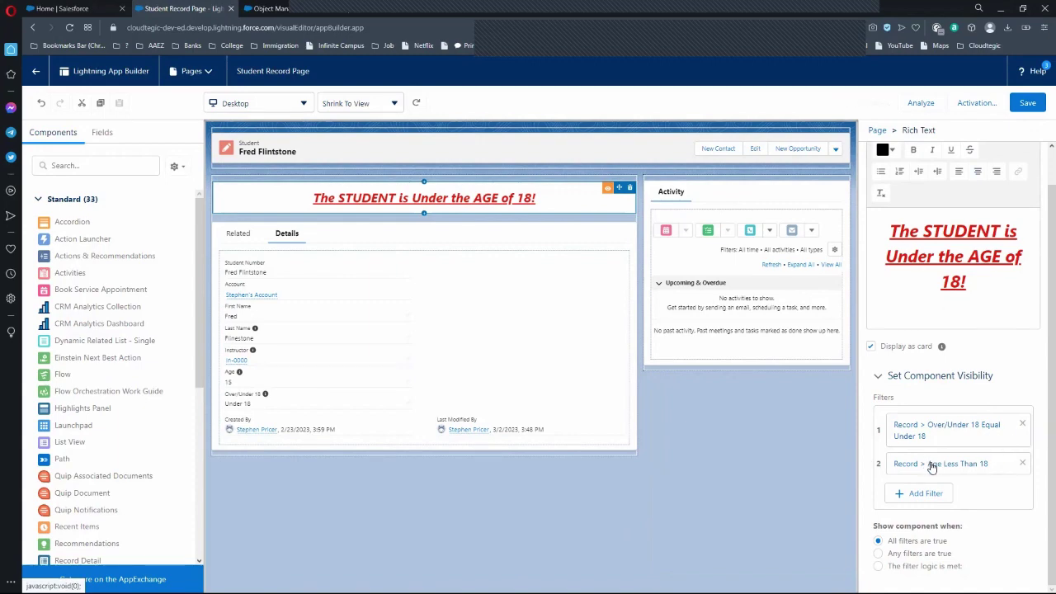
# Review the Student Record Page's app default assignments in the activation settings and close them
pyautogui.click(974, 103)
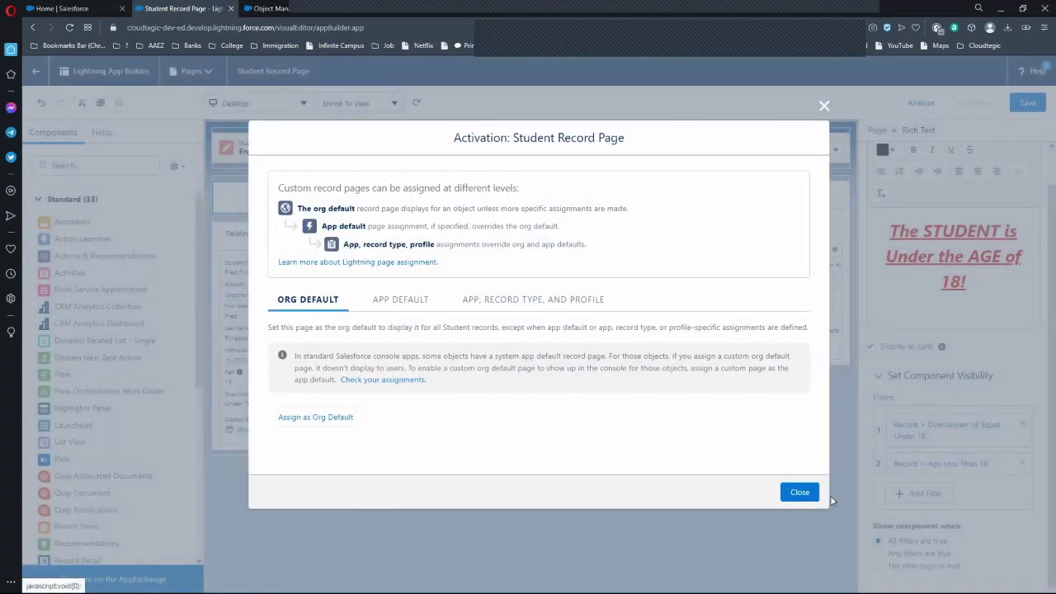
pyautogui.click(403, 306)
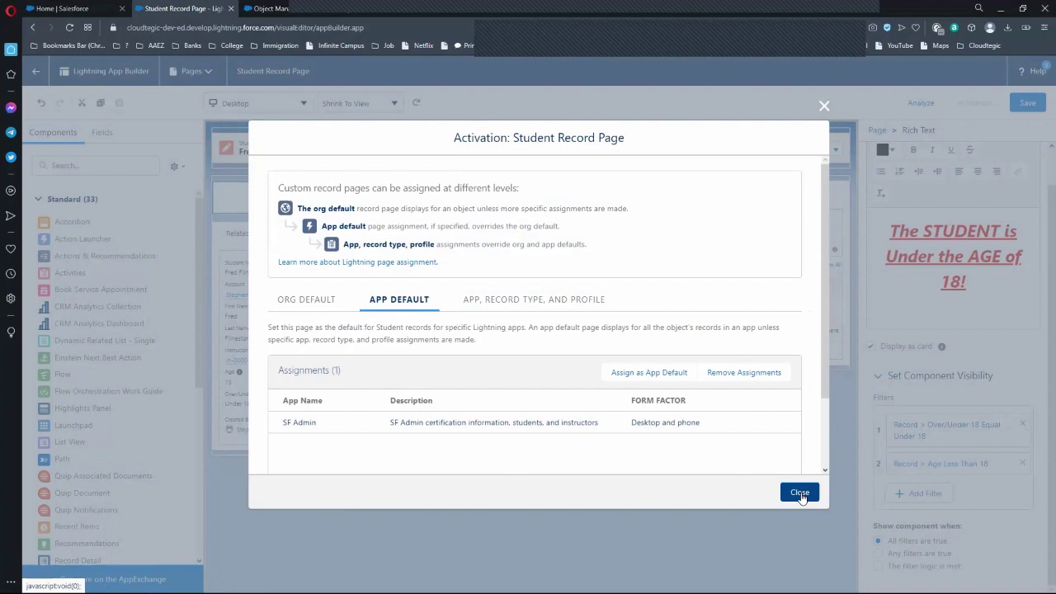
pyautogui.click(800, 495)
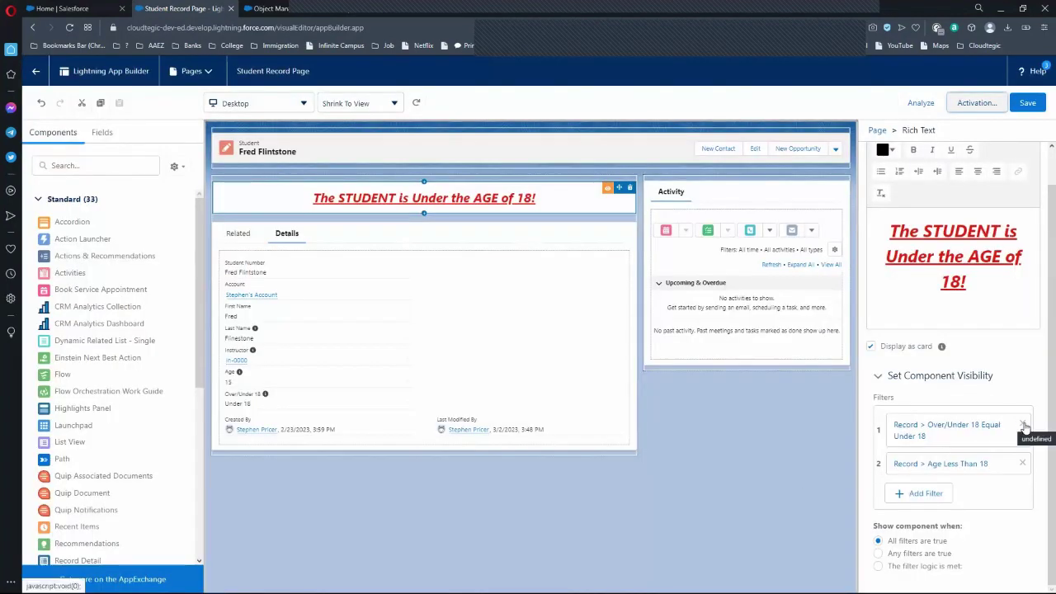
# Remove the banner's Over/Under 18 Equal Under 18 visibility filter and save the page
pyautogui.click(1023, 426)
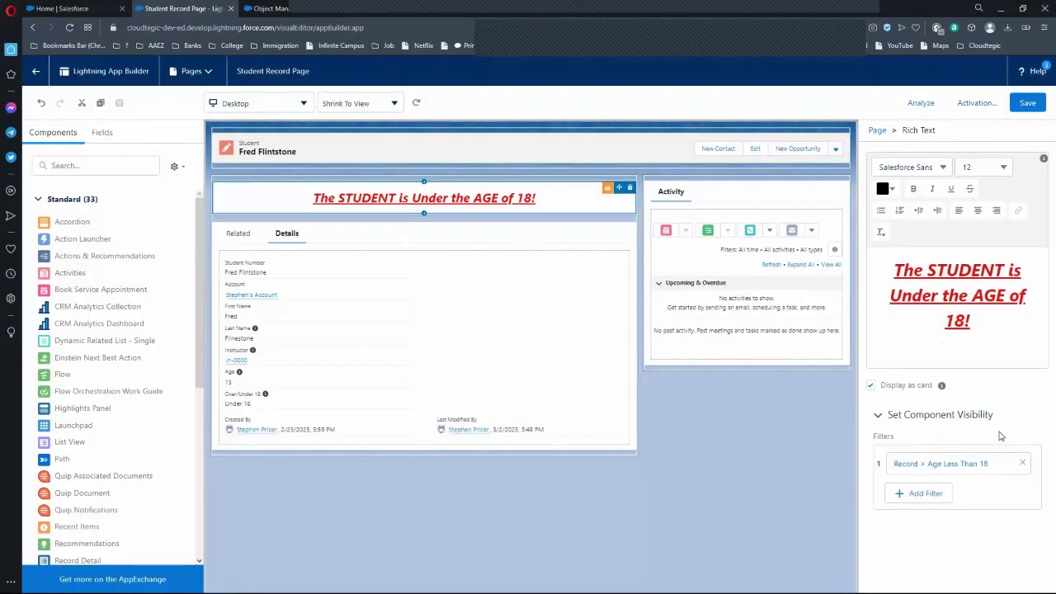
pyautogui.click(1027, 103)
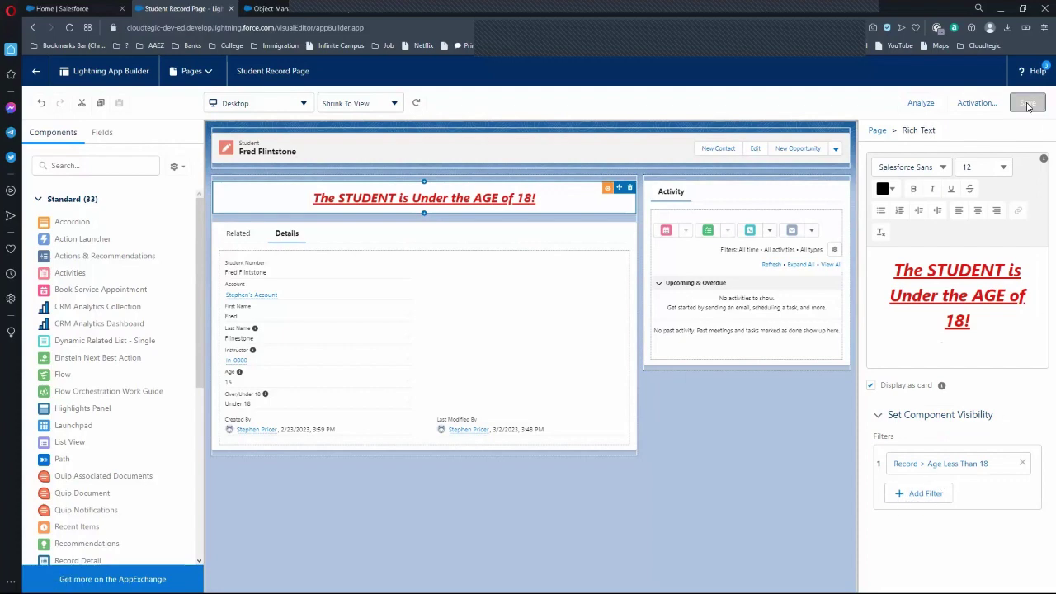
# Review the Student Record Page's app default assignment and the other Lightning apps available for it, then close the activation settings without changes
pyautogui.click(975, 104)
pyautogui.click(398, 300)
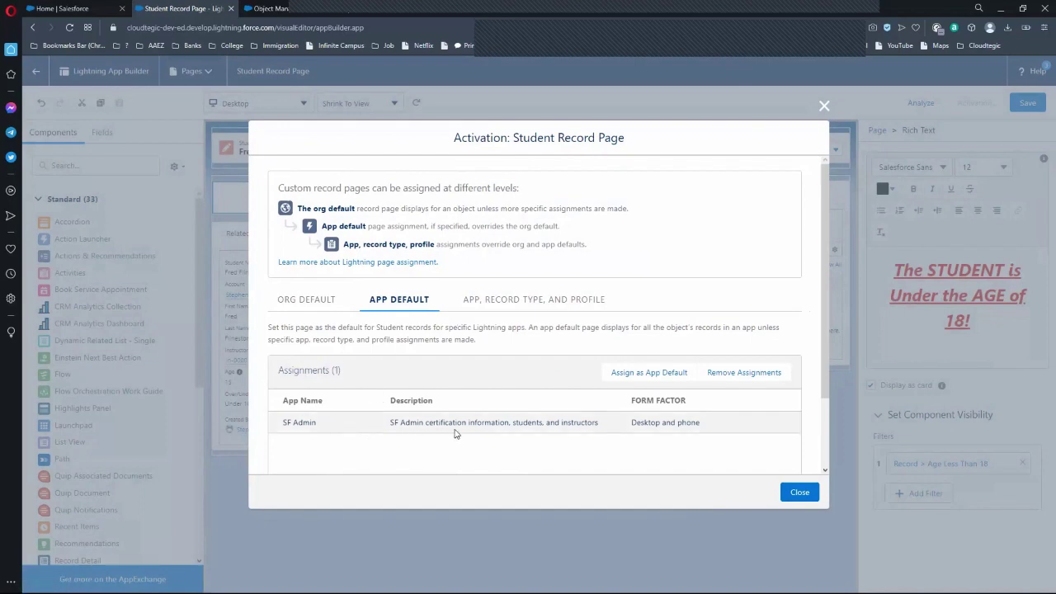
pyautogui.click(660, 372)
pyautogui.scroll(-2, 359, 378)
pyautogui.scroll(-1, 359, 378)
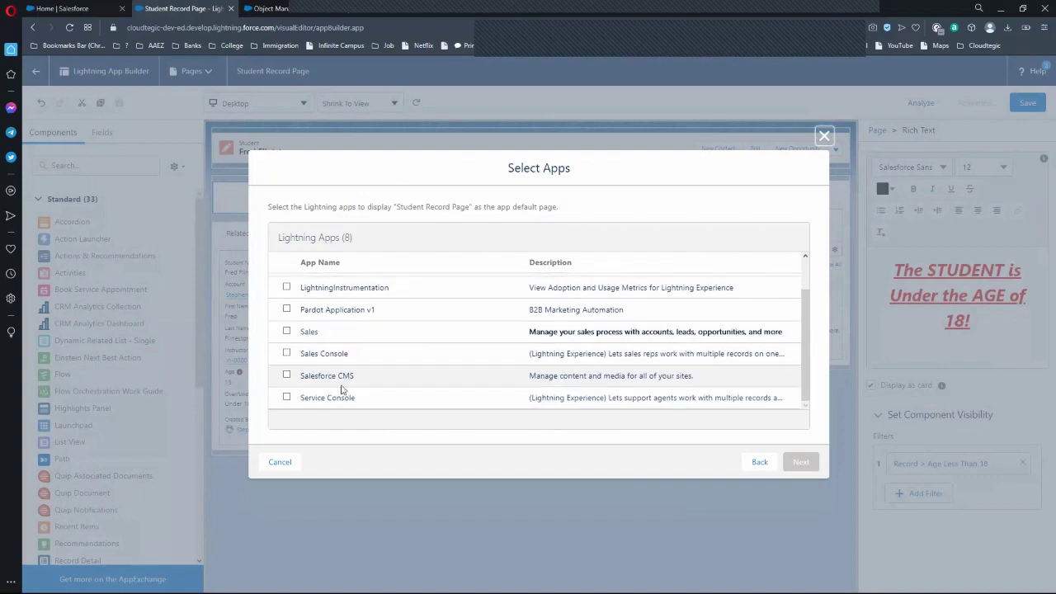
pyautogui.scroll(2, 343, 386)
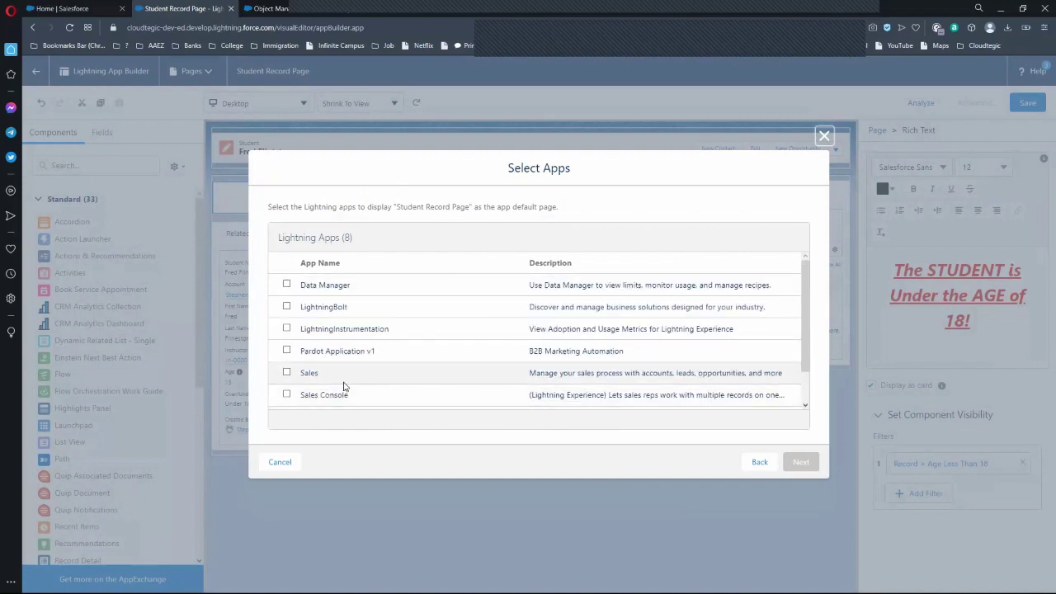
pyautogui.scroll(-2, 345, 386)
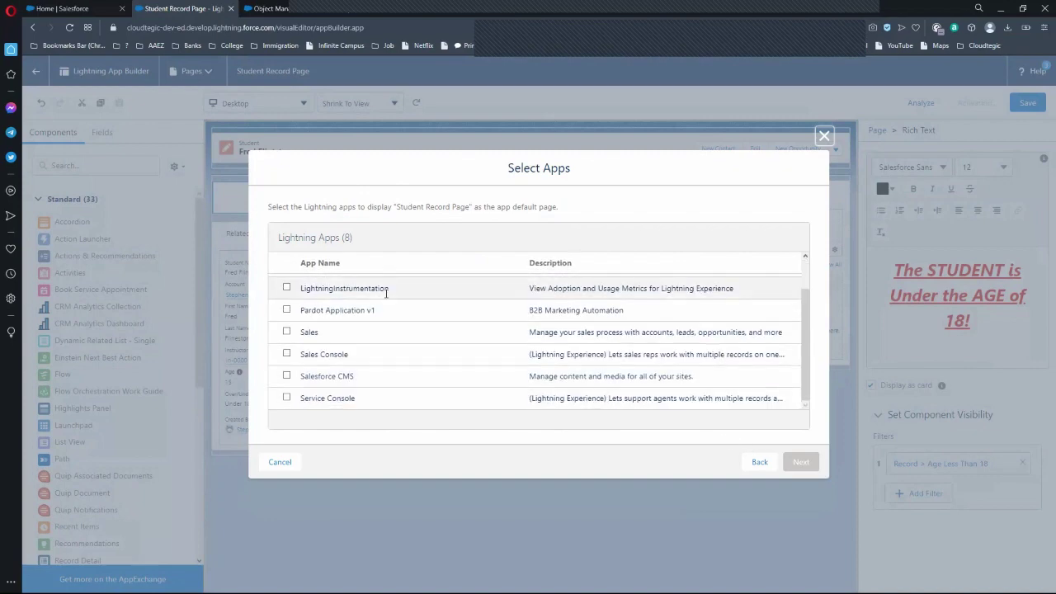
pyautogui.scroll(2, 376, 338)
pyautogui.scroll(-2, 374, 339)
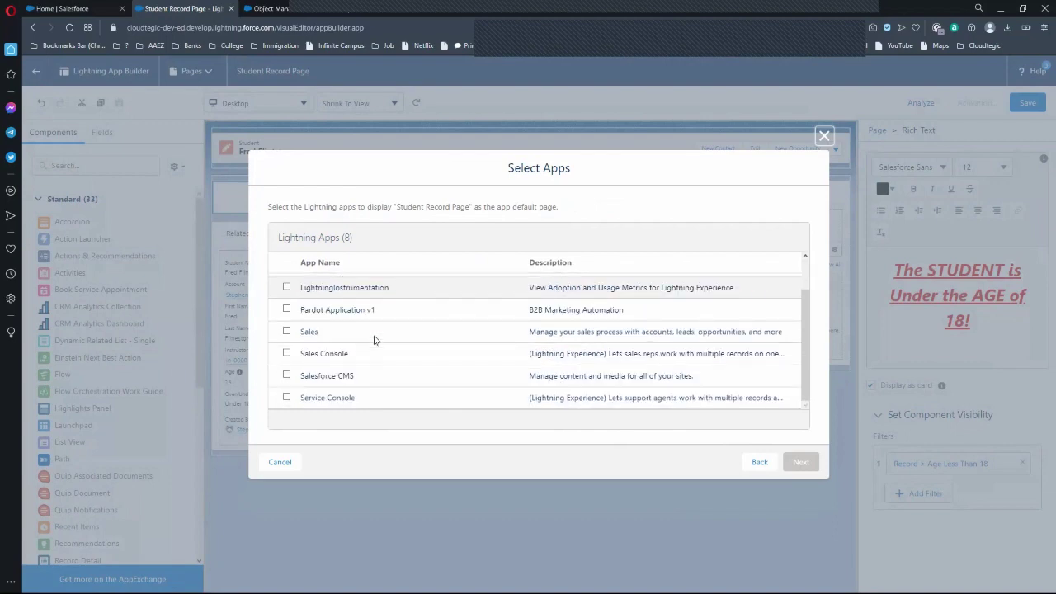
pyautogui.click(759, 464)
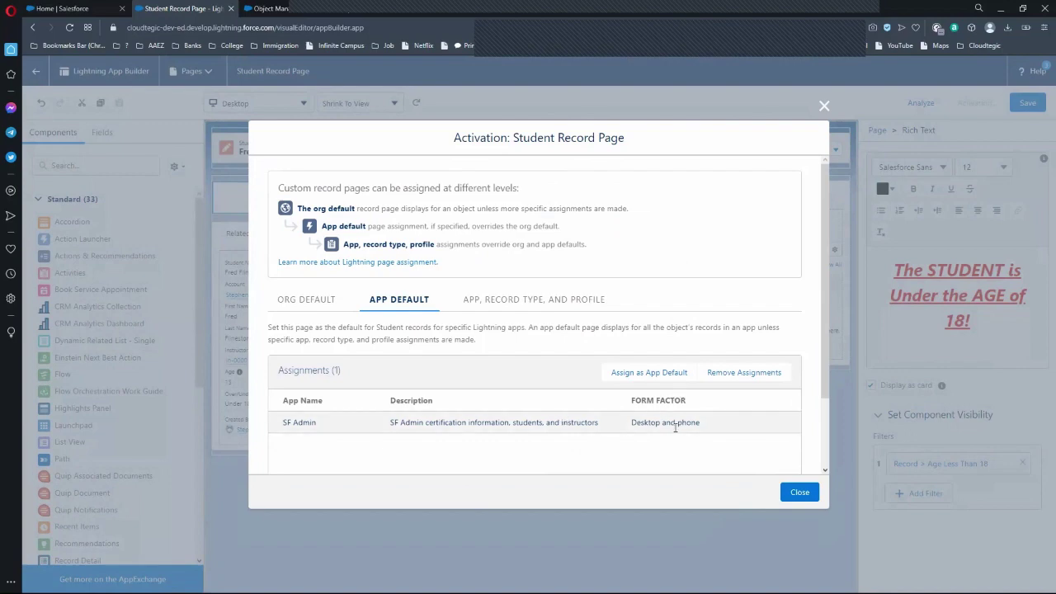
pyautogui.click(800, 492)
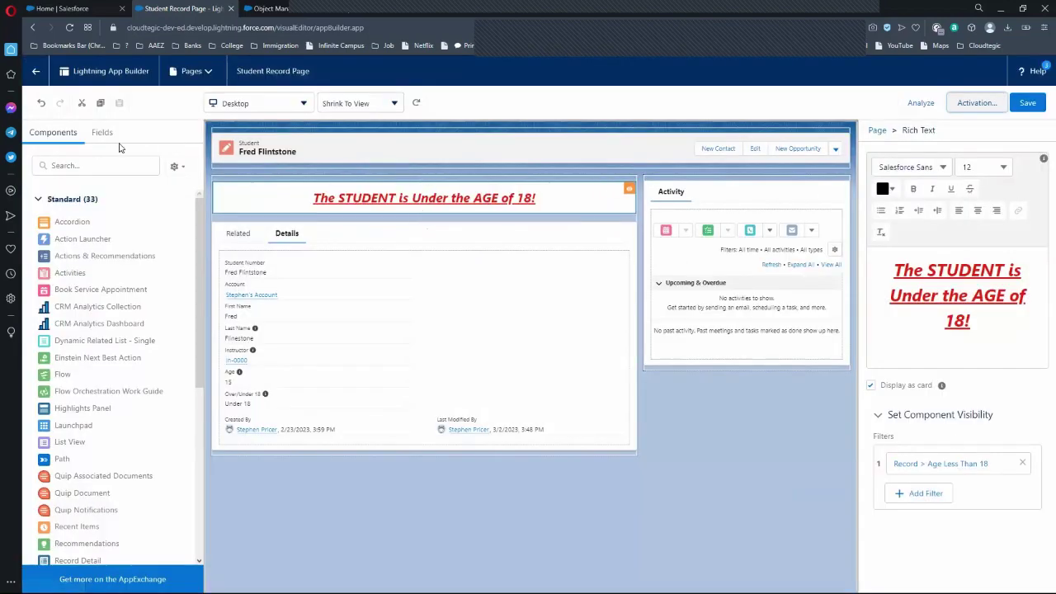
# Return to the student record, set Over/Under 18 to 18 & Over and Age to 48, and save
pyautogui.click(37, 71)
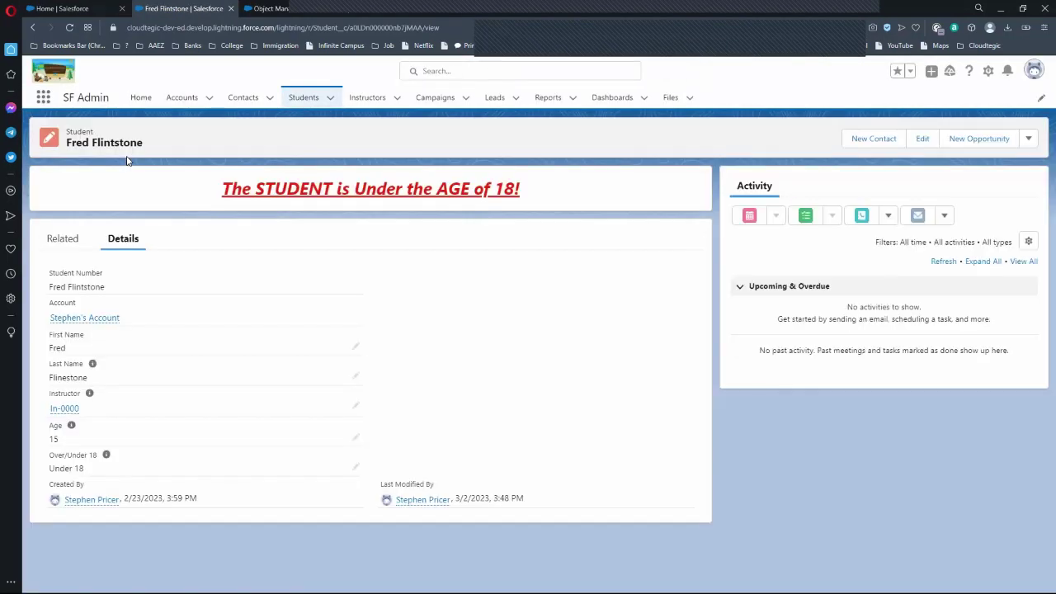
pyautogui.click(355, 467)
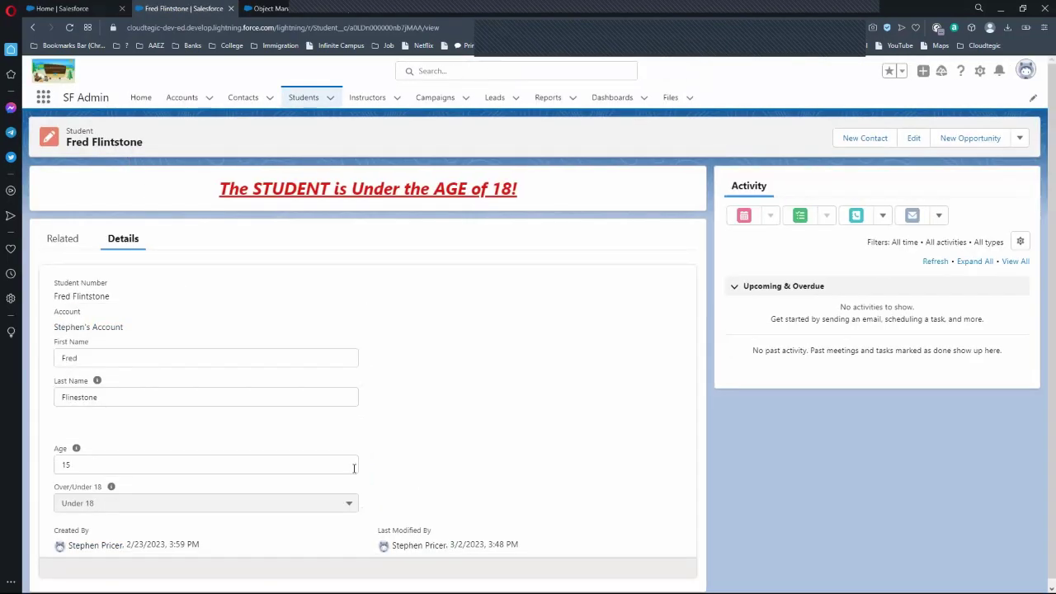
pyautogui.click(314, 518)
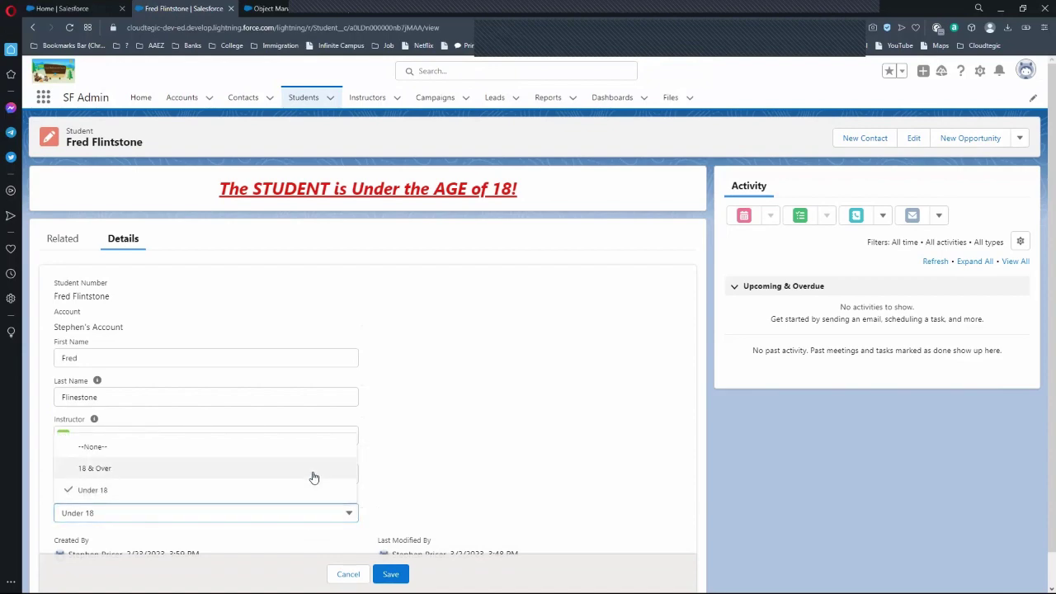
pyautogui.click(314, 468)
pyautogui.click(333, 481)
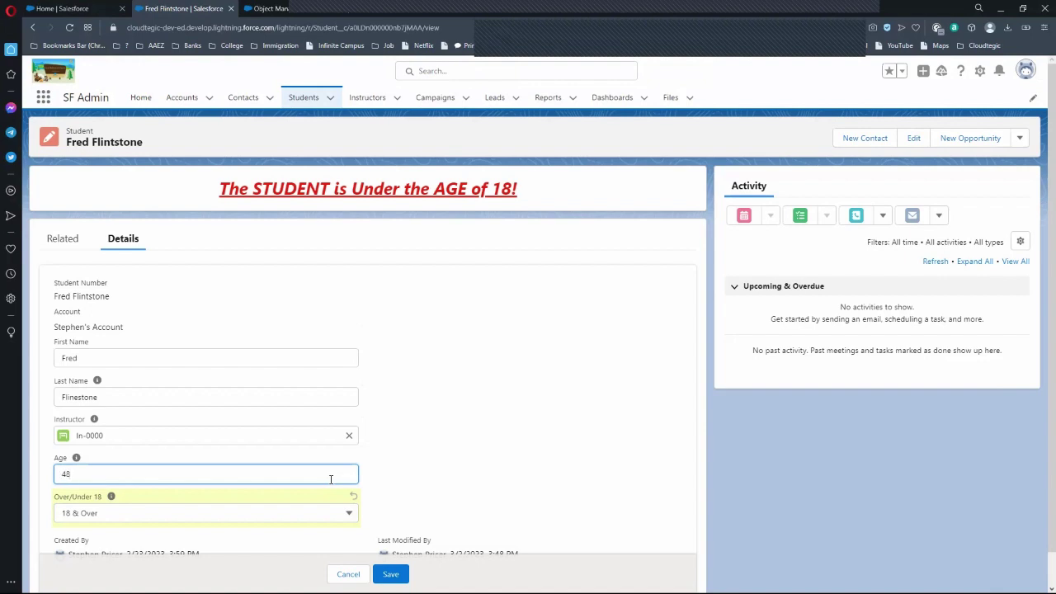
pyautogui.write('48')
pyautogui.click(391, 574)
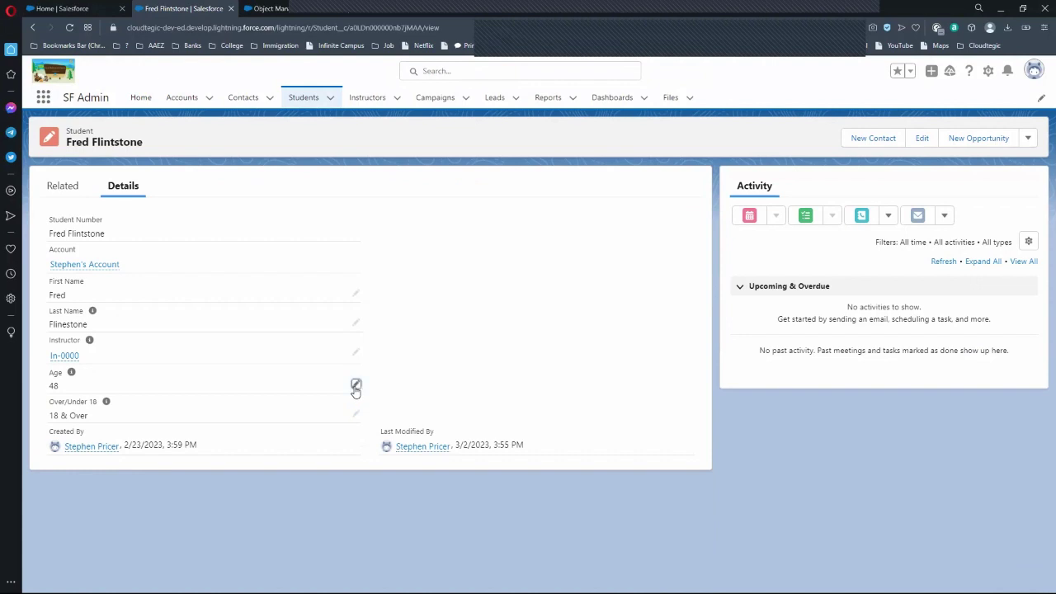
# Test the banner's age threshold by saving the student's Age as 18 and again as 17
pyautogui.click(356, 387)
pyautogui.press('BackSpace')
pyautogui.press('BackSpace')
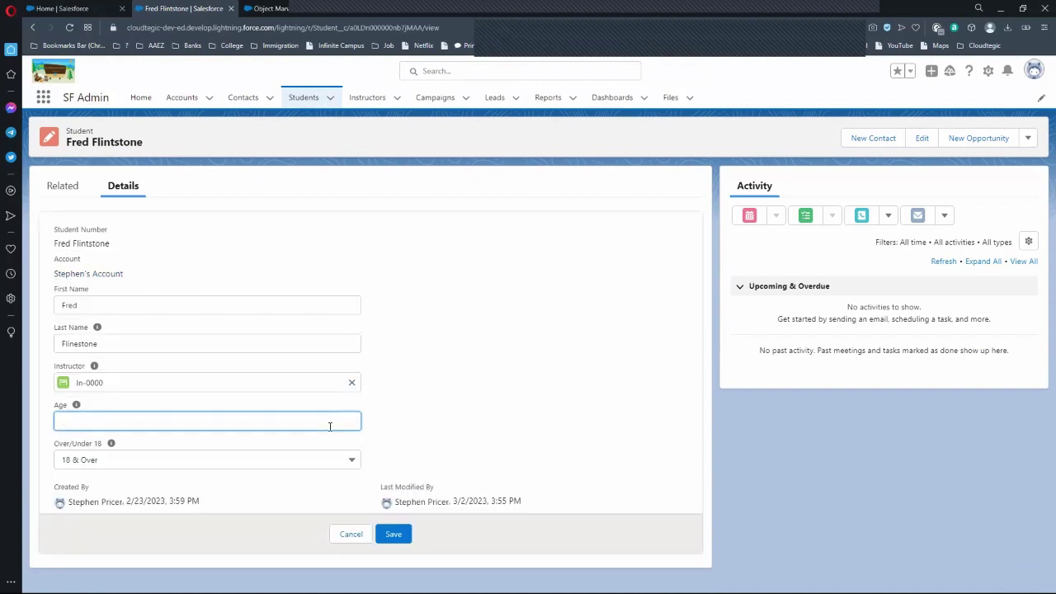
pyautogui.write('18')
pyautogui.click(400, 534)
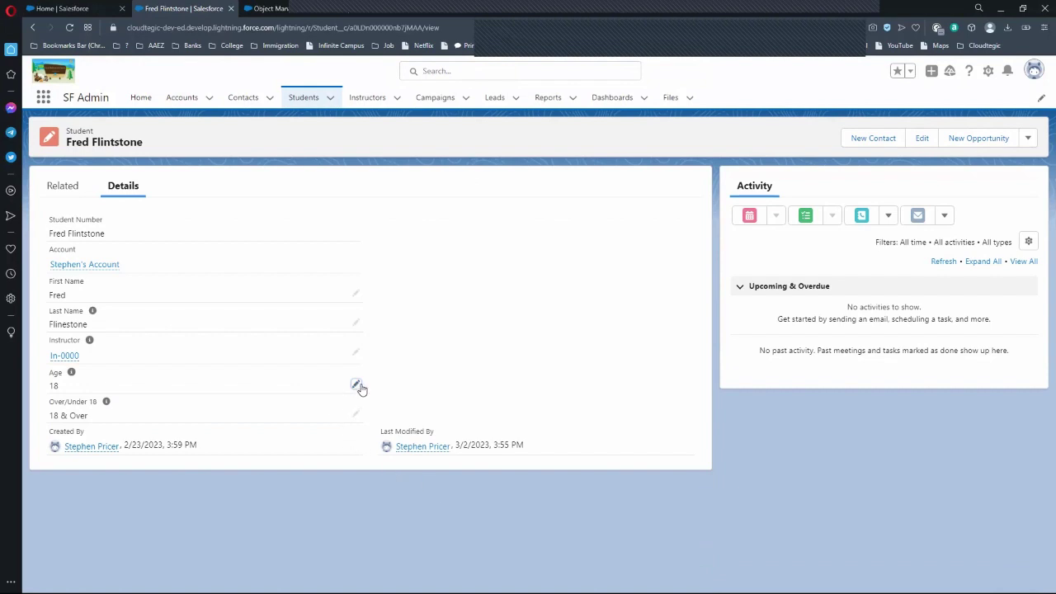
pyautogui.click(356, 384)
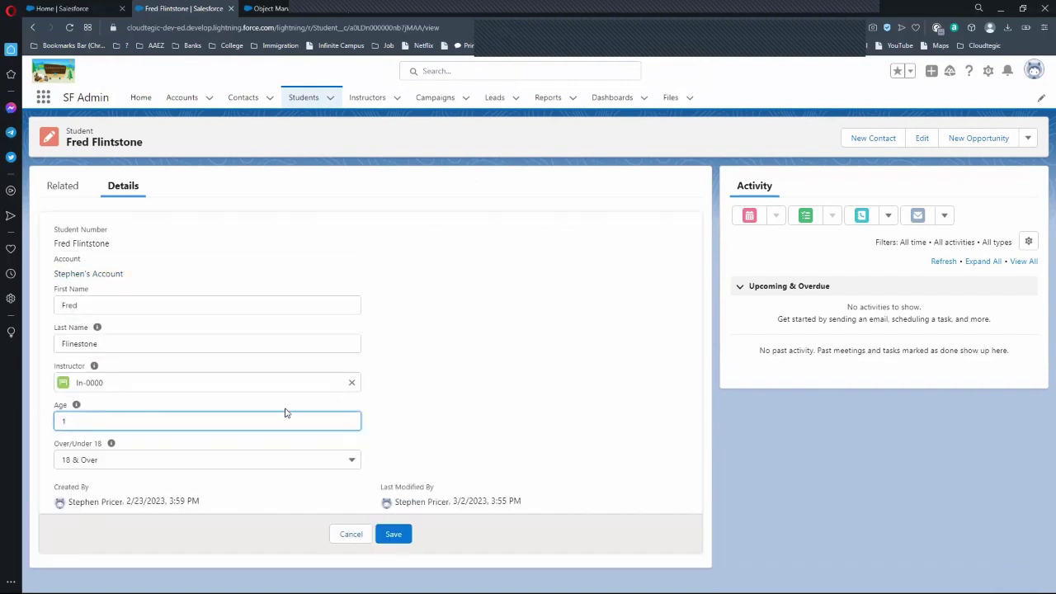
pyautogui.click(393, 534)
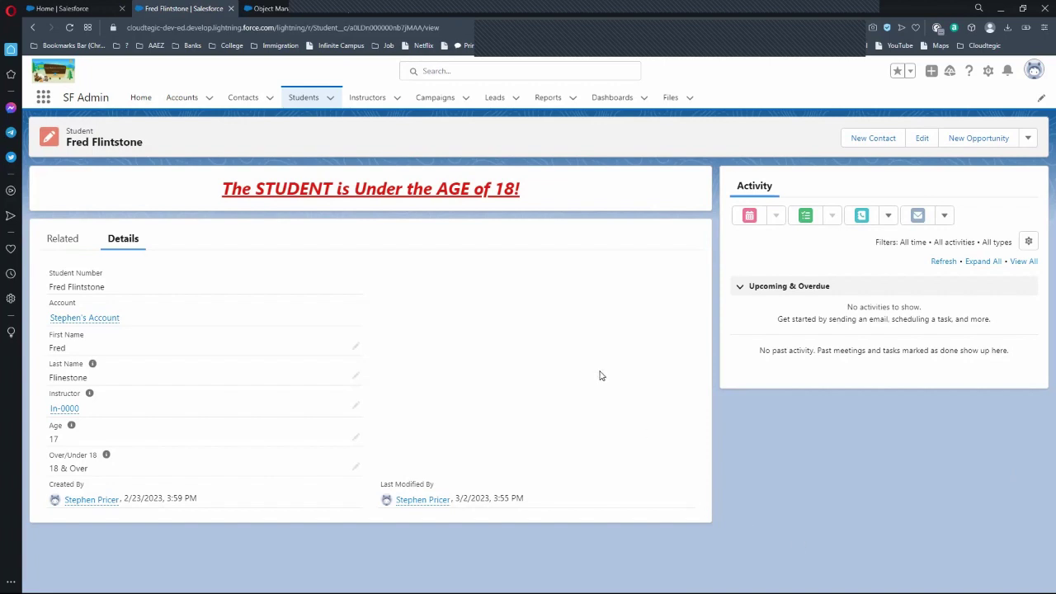
# Switch to the Setup browser tab and return to the full Object Manager list
pyautogui.click(282, 9)
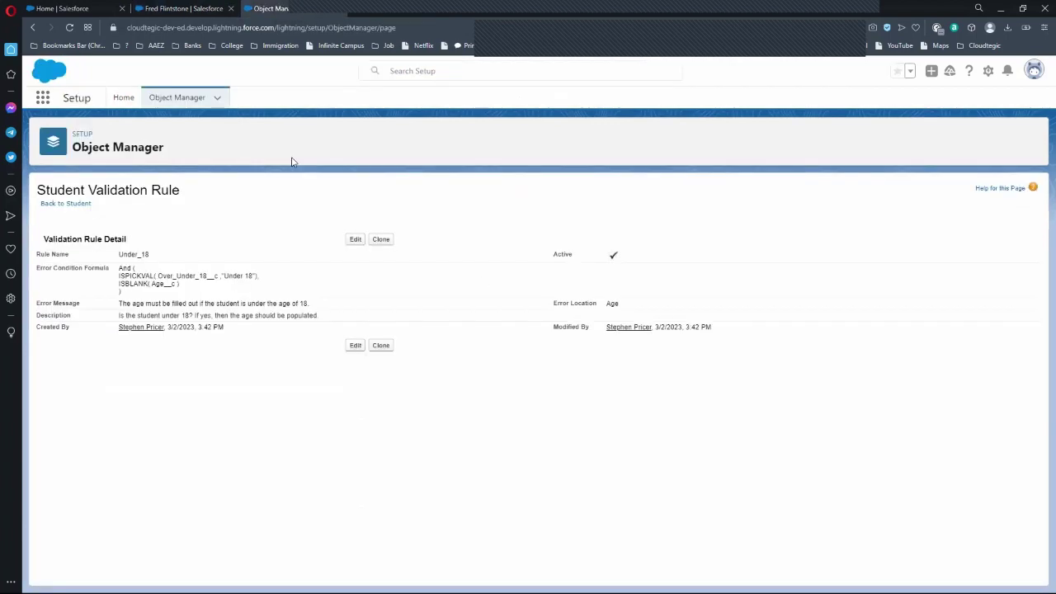
pyautogui.click(195, 105)
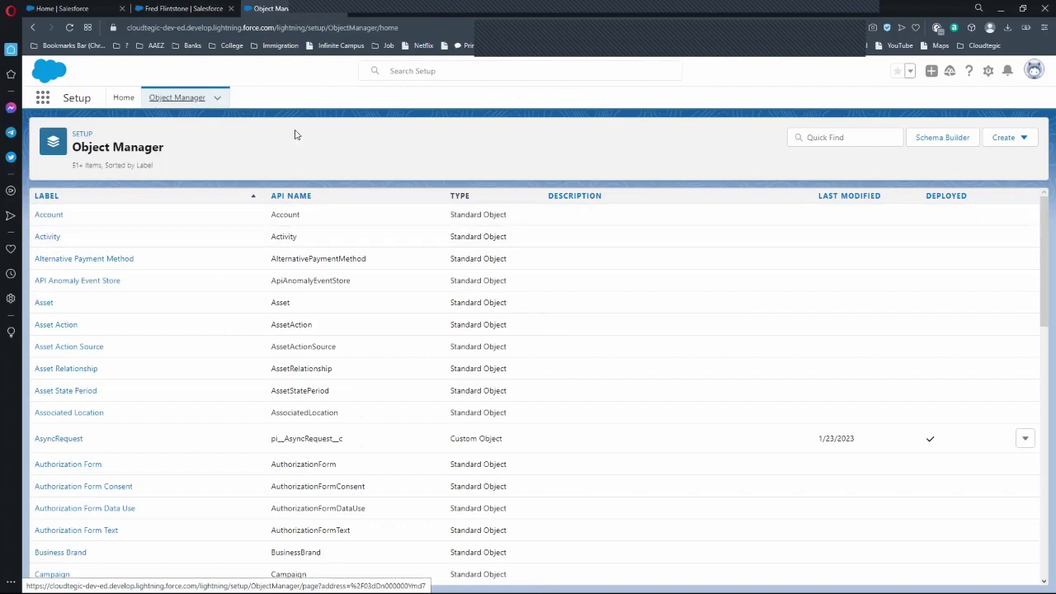
pyautogui.click(418, 71)
pyautogui.write('s')
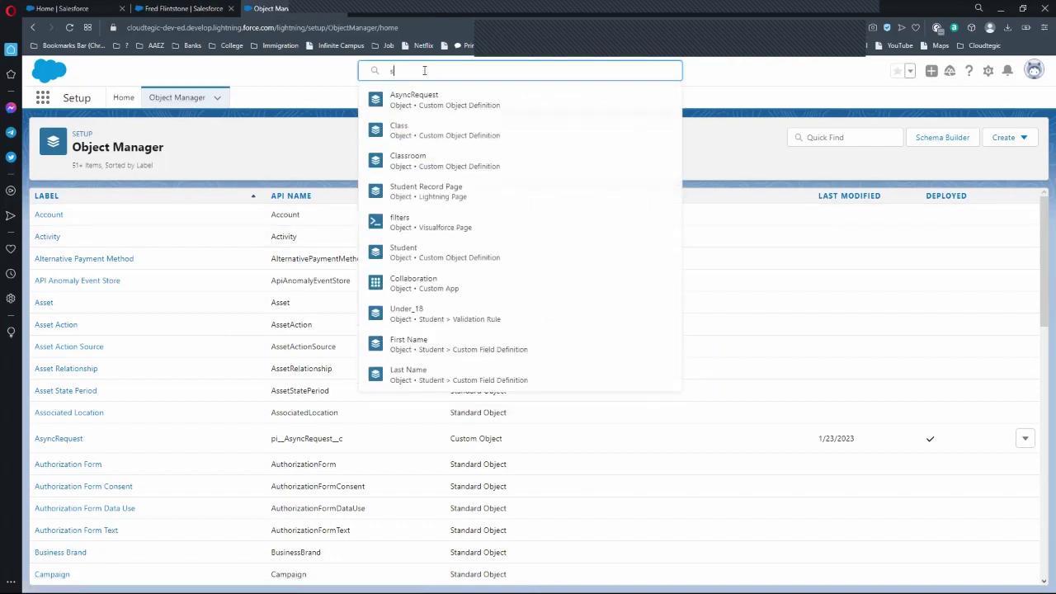
pyautogui.write('tude')
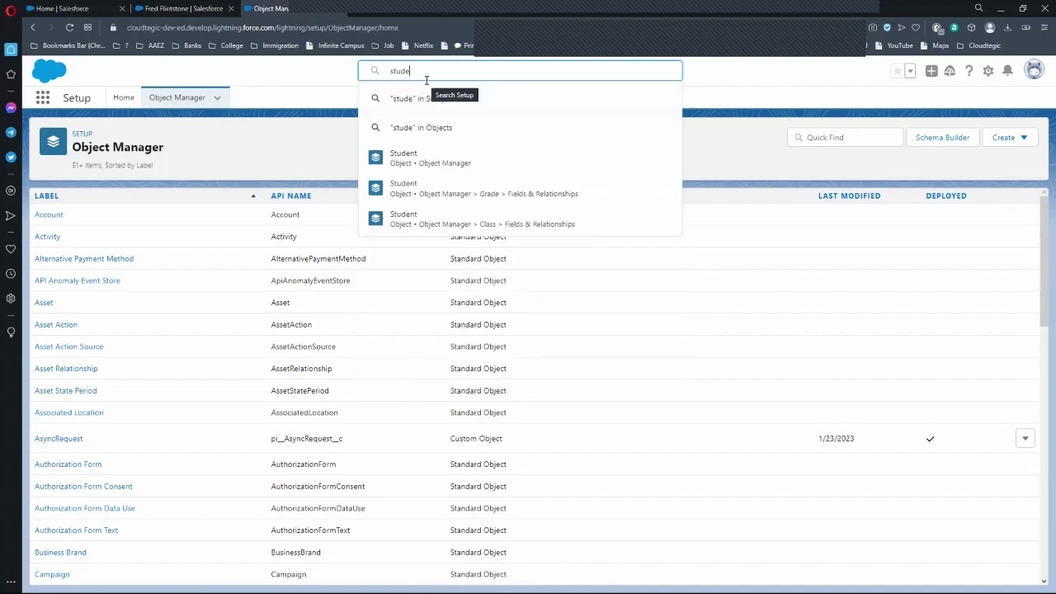
pyautogui.press('BackSpace')
pyautogui.press('BackSpace')
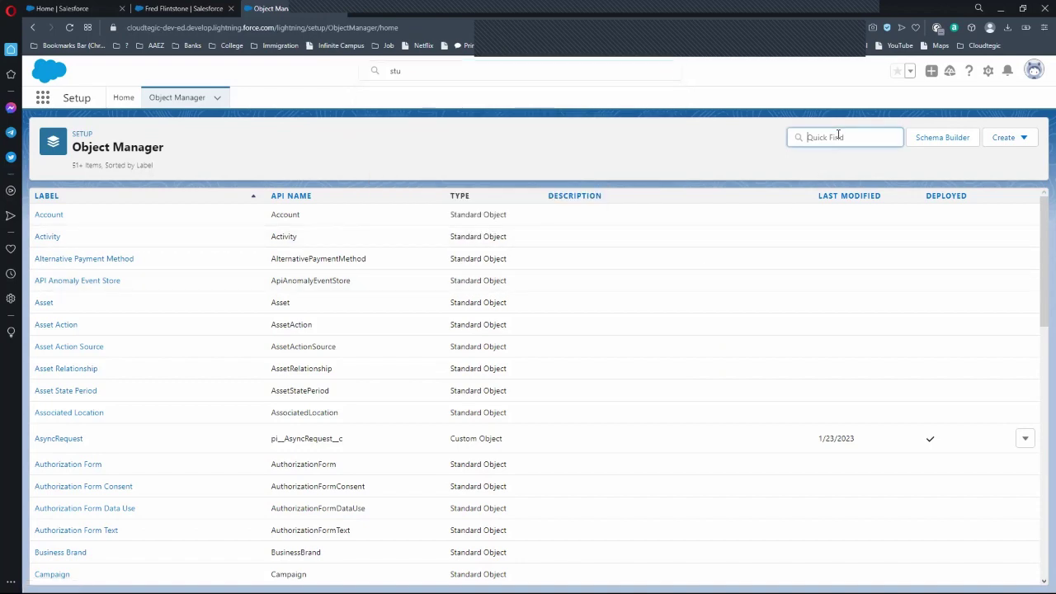
# Filter the object list by "stud" and open the Student object's Student Layout page layout
pyautogui.click(837, 137)
pyautogui.write('stud')
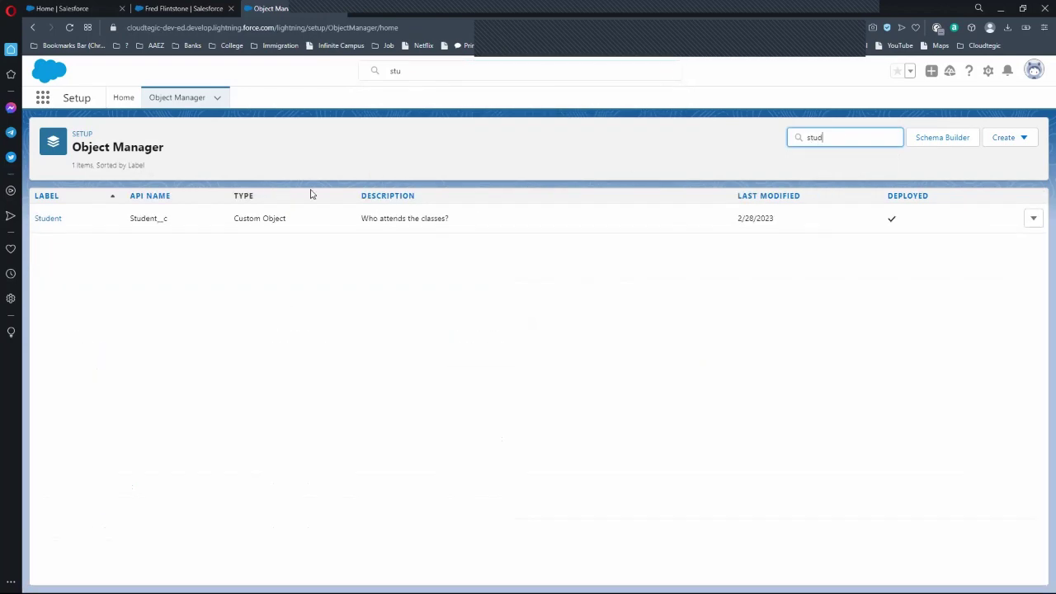
pyautogui.click(46, 219)
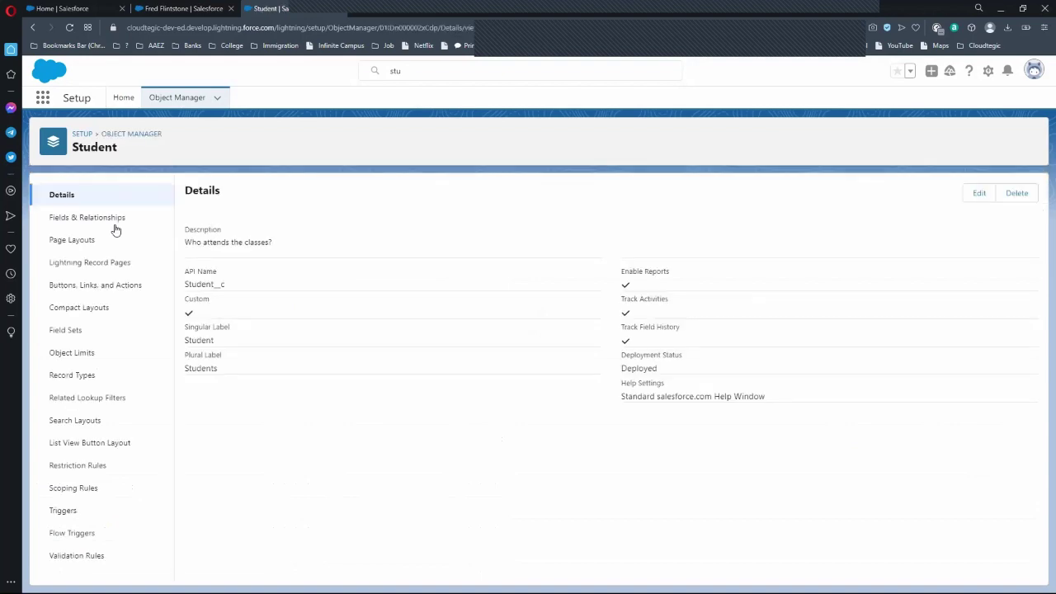
pyautogui.click(122, 245)
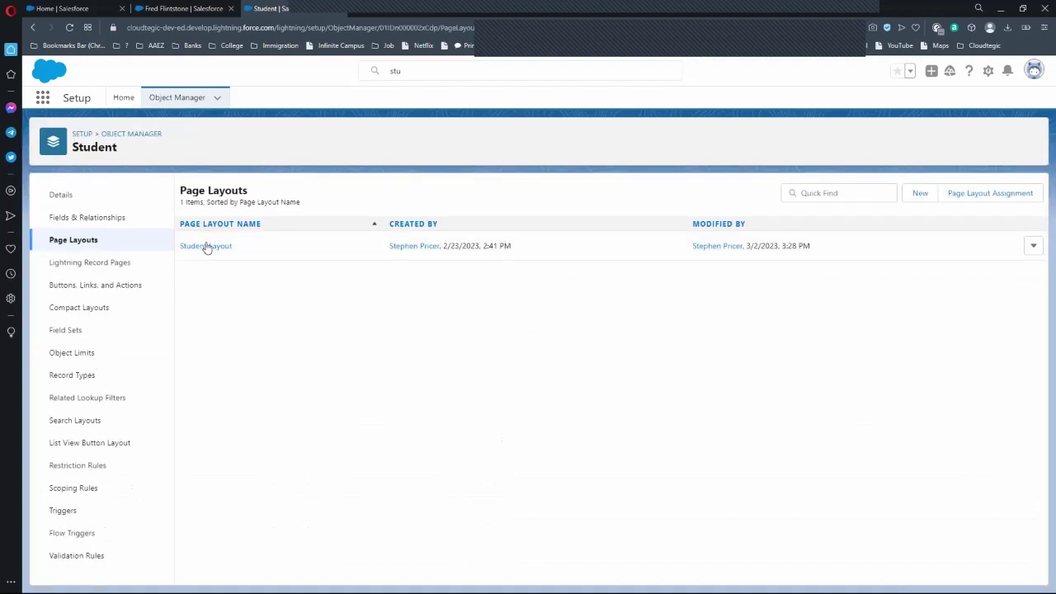
pyautogui.click(206, 246)
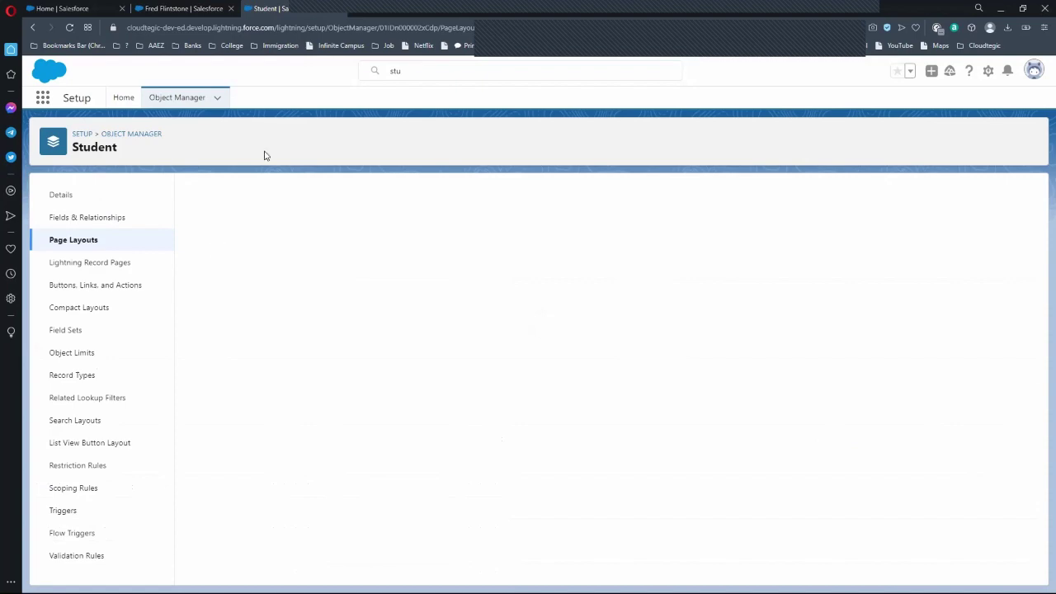
# Switch back to the SF Admin app and open the first account in the recently viewed accounts list
pyautogui.click(183, 10)
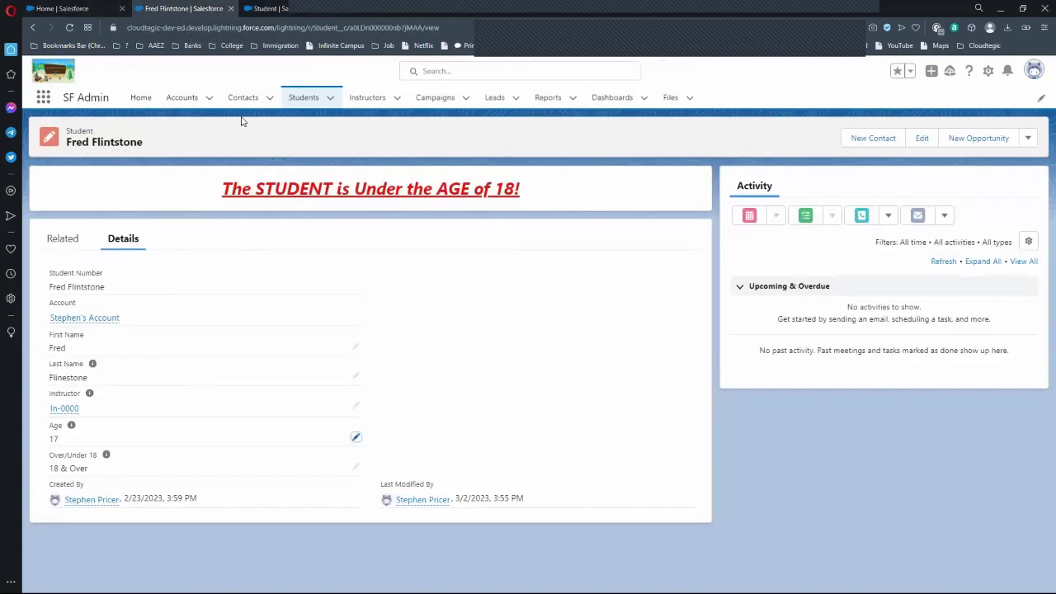
pyautogui.click(175, 100)
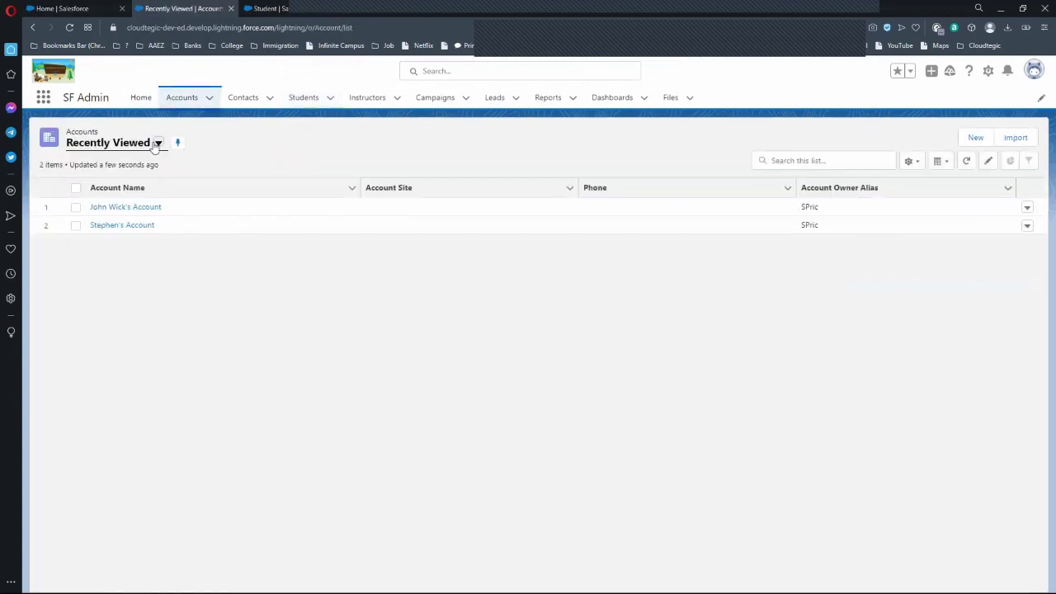
pyautogui.click(124, 209)
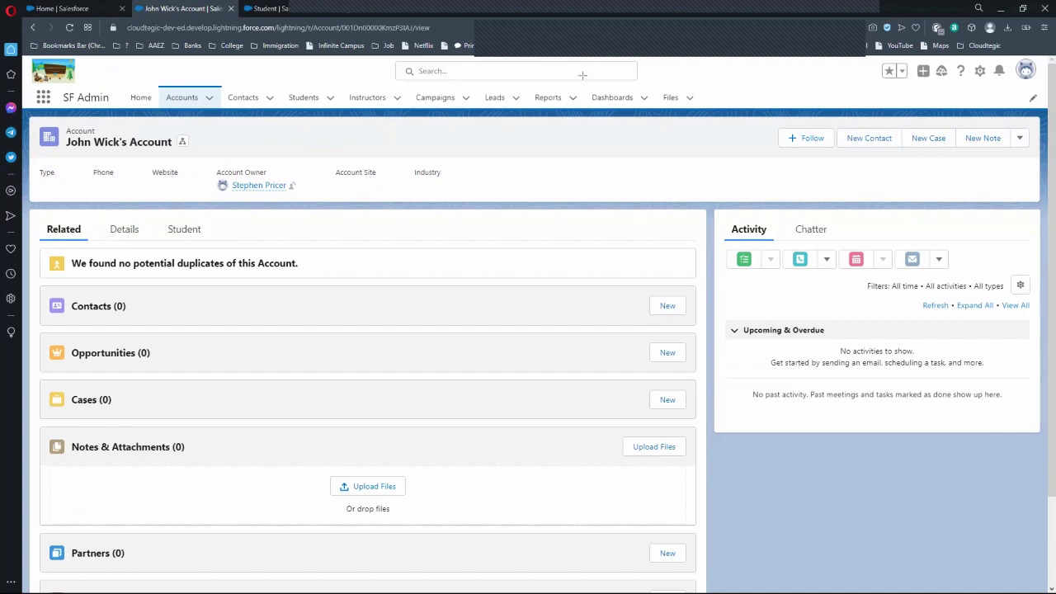
pyautogui.moveTo(35, 122); pyautogui.dragTo(625, 215)
pyautogui.moveTo(855, 204); pyautogui.dragTo(678, 209)
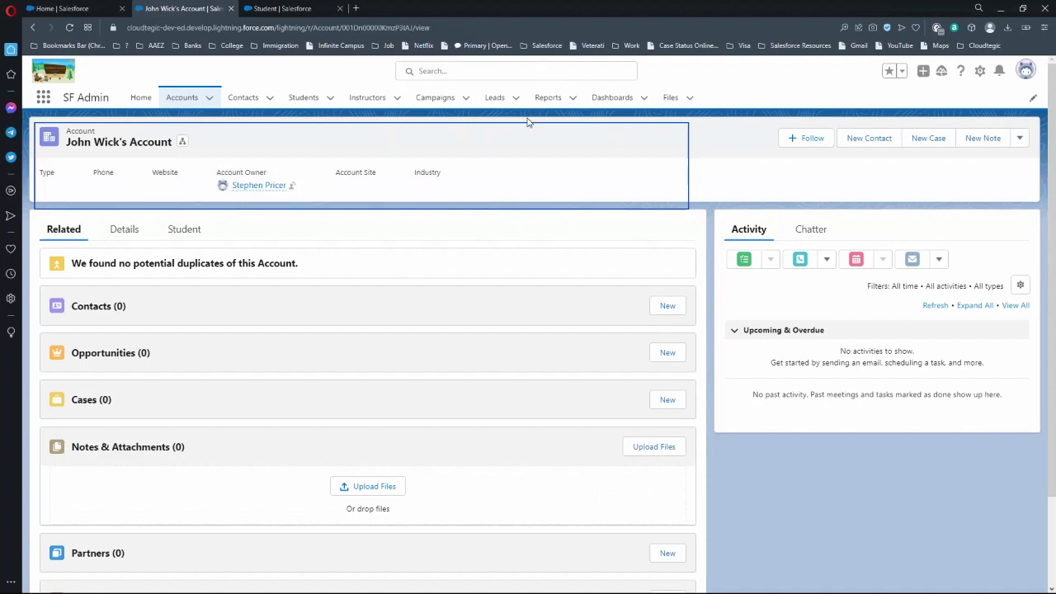
pyautogui.moveTo(526, 121); pyautogui.dragTo(517, 119)
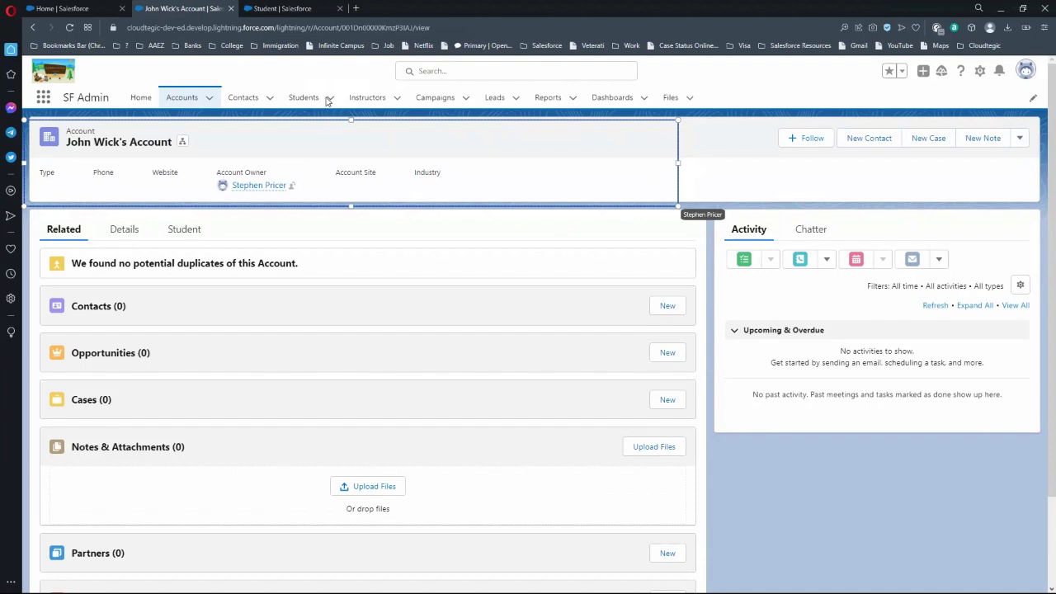
# Find the Account object in Object Manager using "acc" and show its compact layouts
pyautogui.click(282, 9)
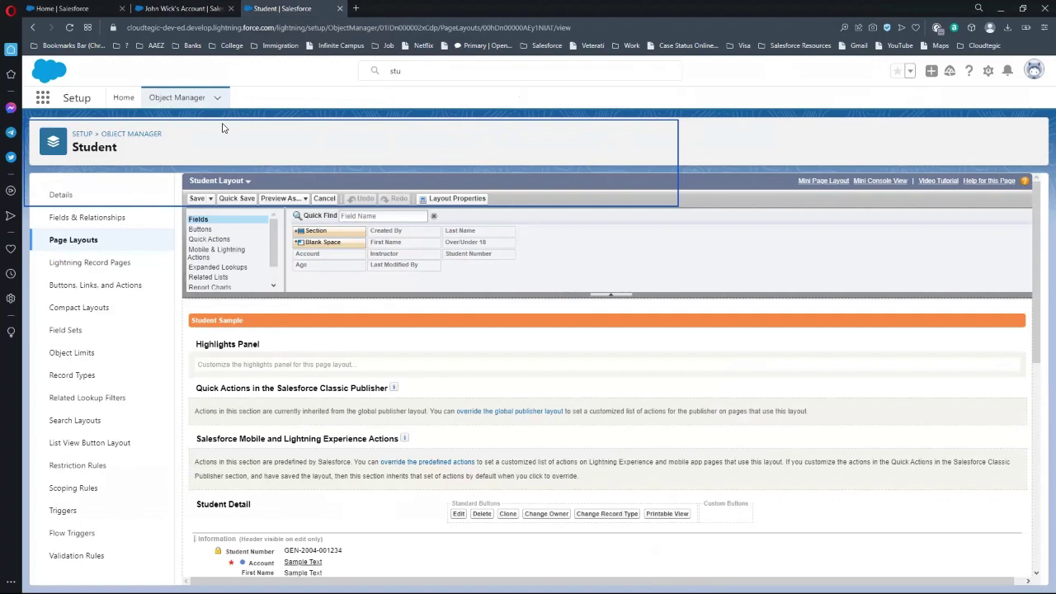
pyautogui.click(868, 139)
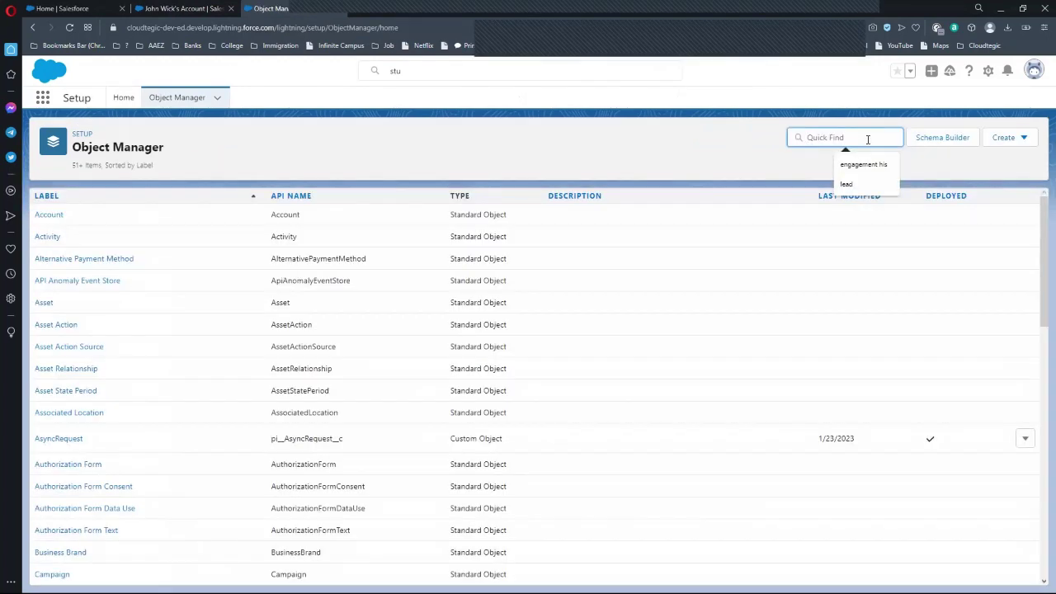
pyautogui.write('acc')
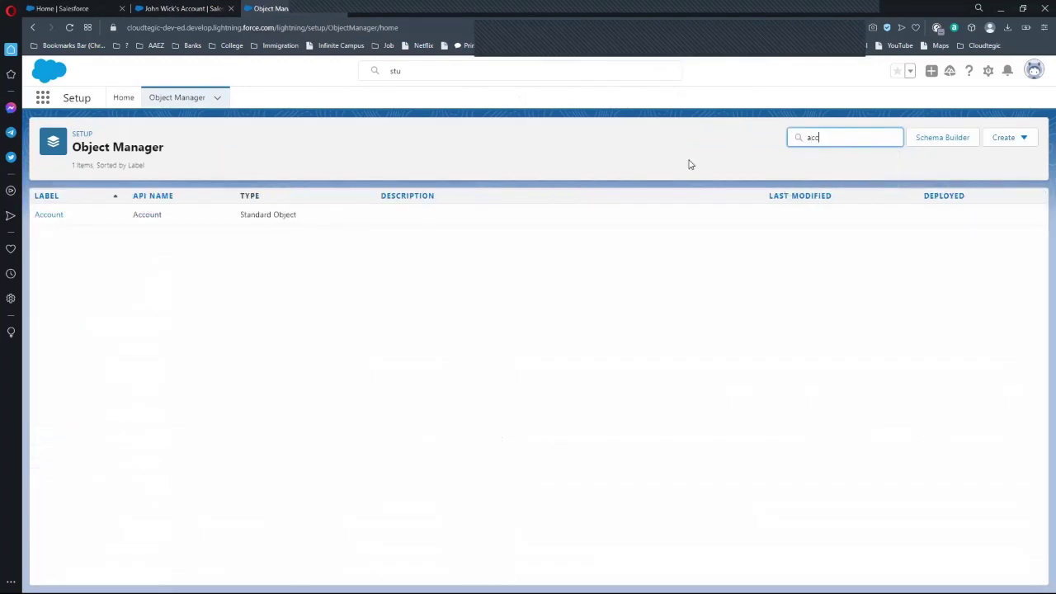
pyautogui.click(55, 214)
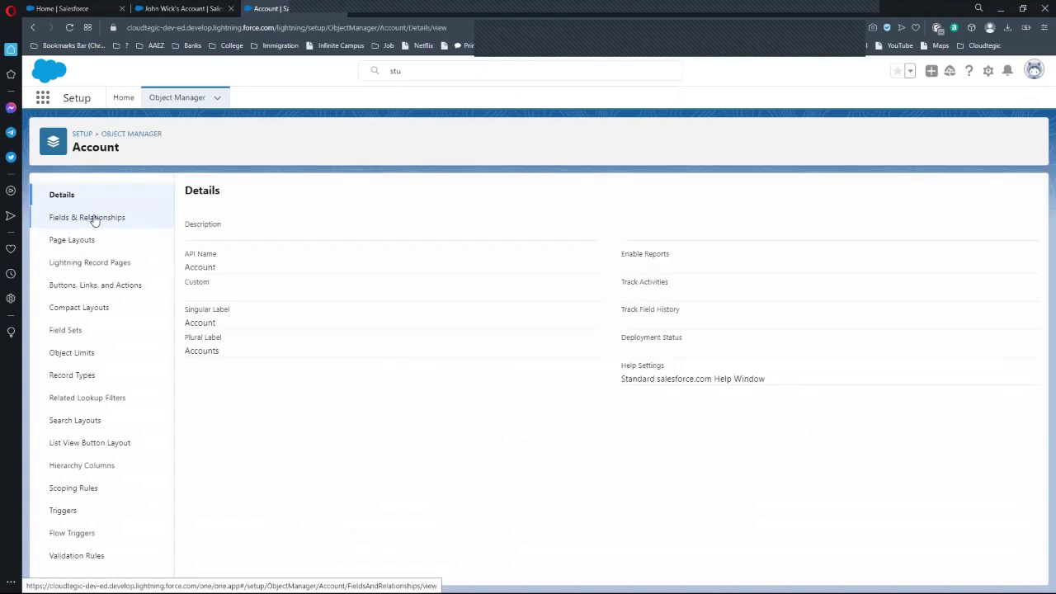
pyautogui.click(81, 308)
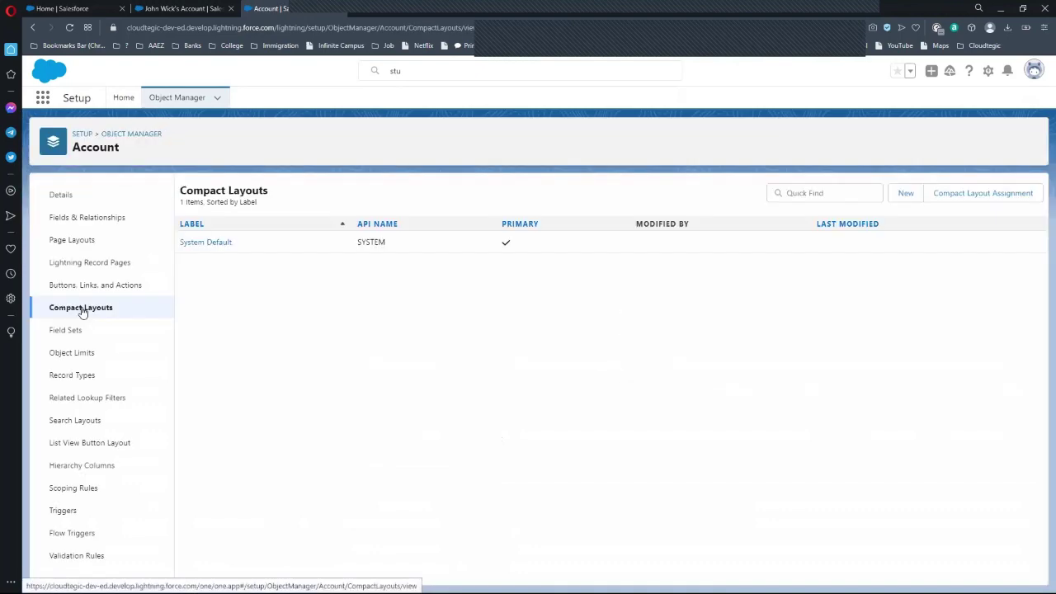
# Compare the included fields of Account's System Default compact layout with the open account record's header, and return to the compact layouts list
pyautogui.click(192, 247)
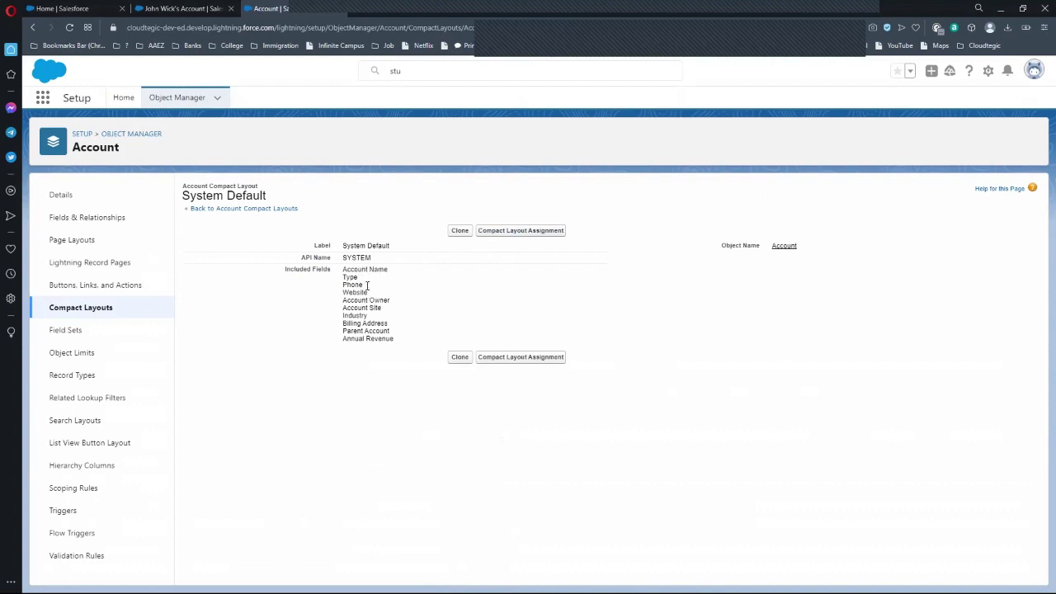
pyautogui.click(181, 10)
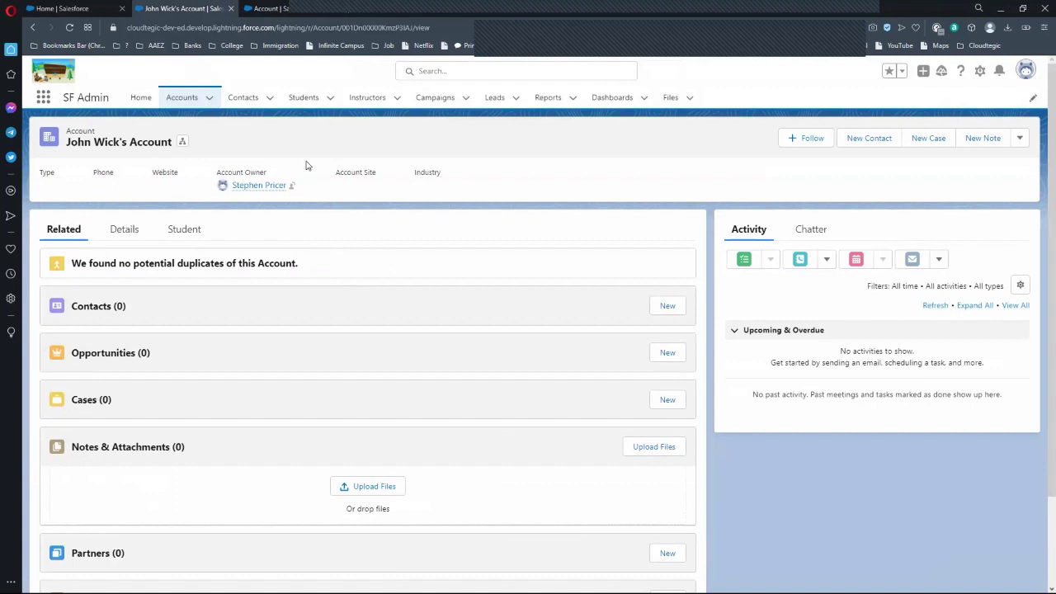
pyautogui.click(303, 7)
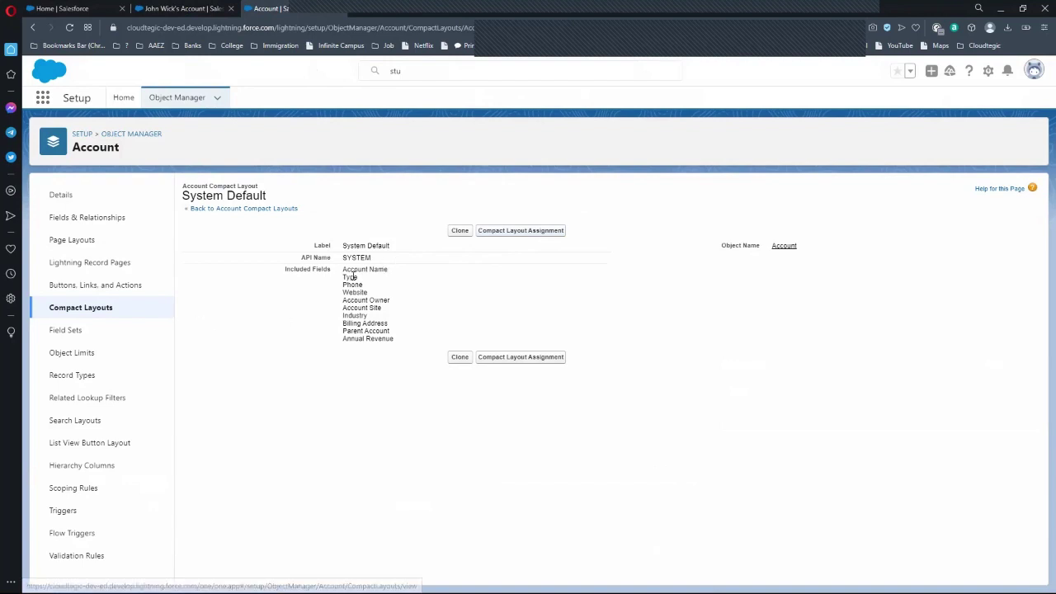
pyautogui.click(108, 310)
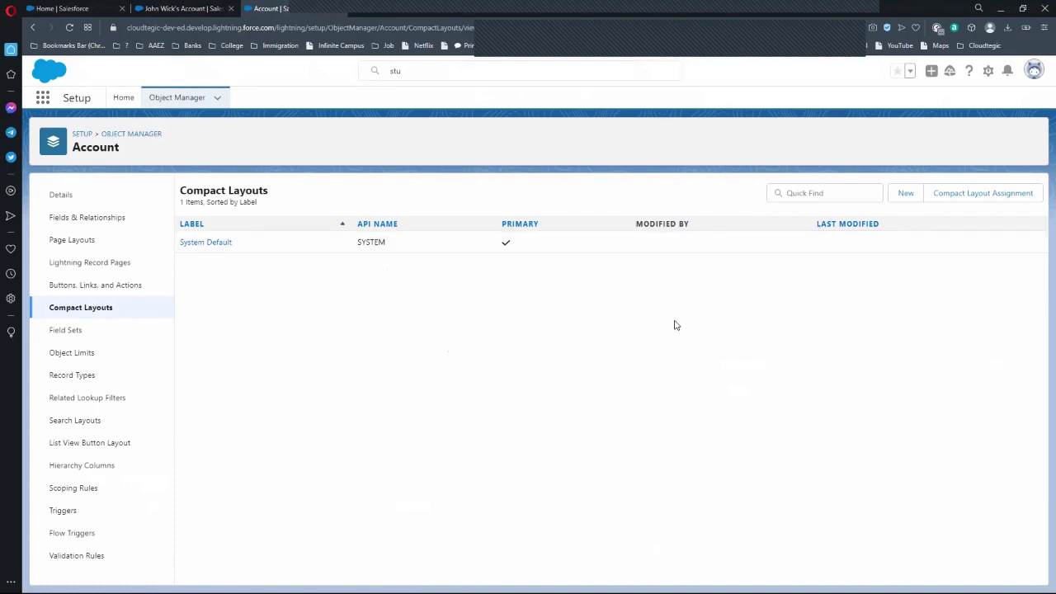
# Review the System Default compact layout again, and check the Account object's record types against its compact layouts list
pyautogui.click(208, 248)
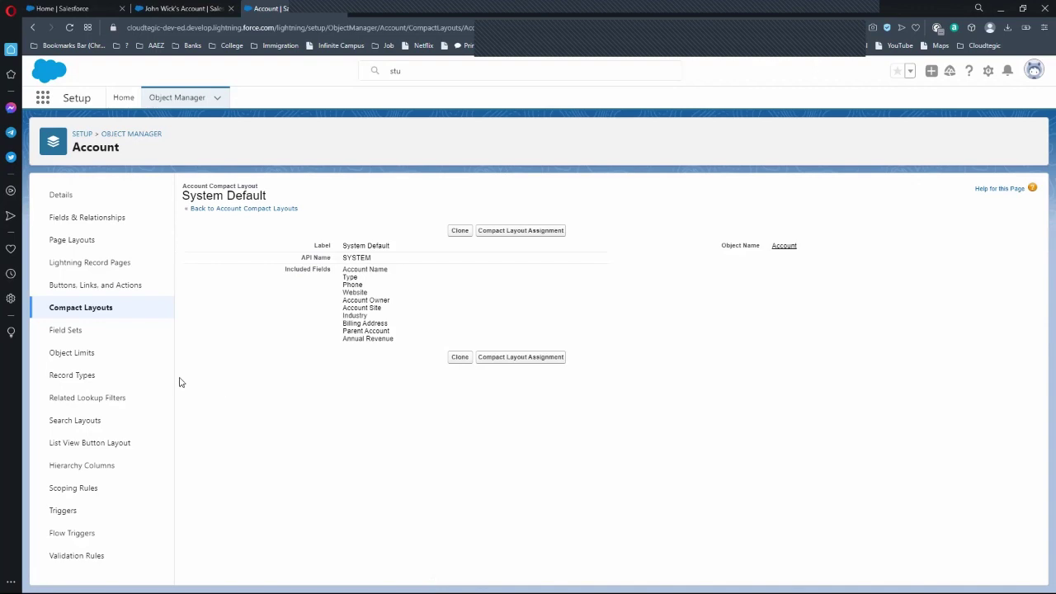
pyautogui.click(74, 378)
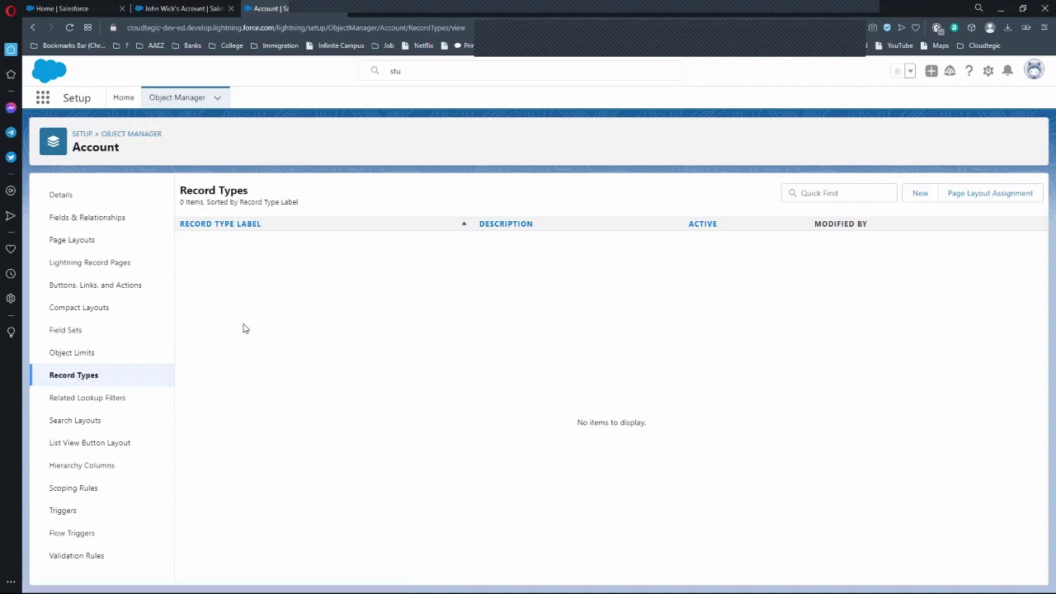
pyautogui.click(76, 307)
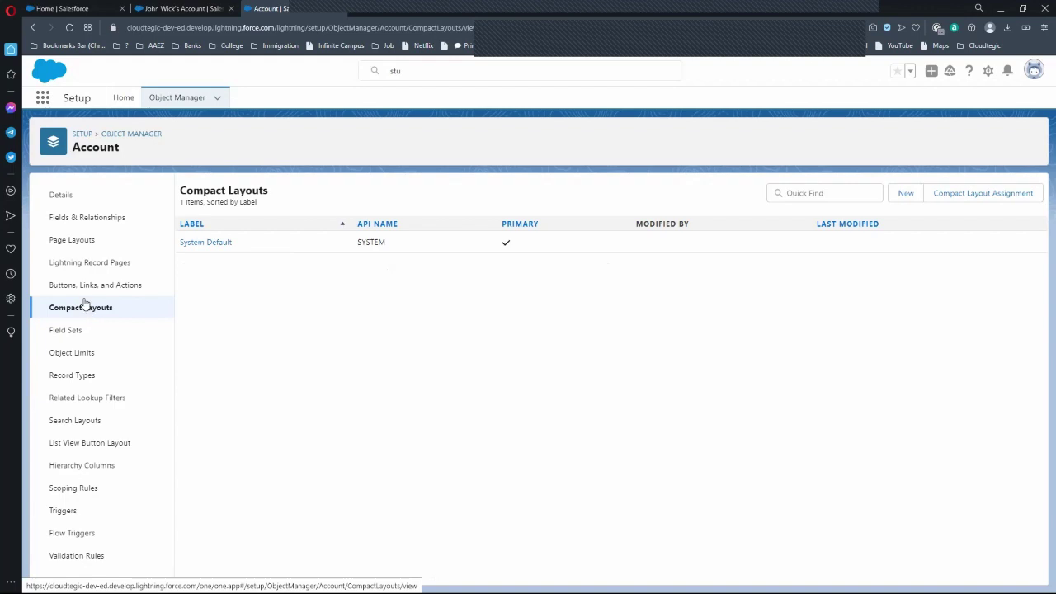
pyautogui.click(92, 377)
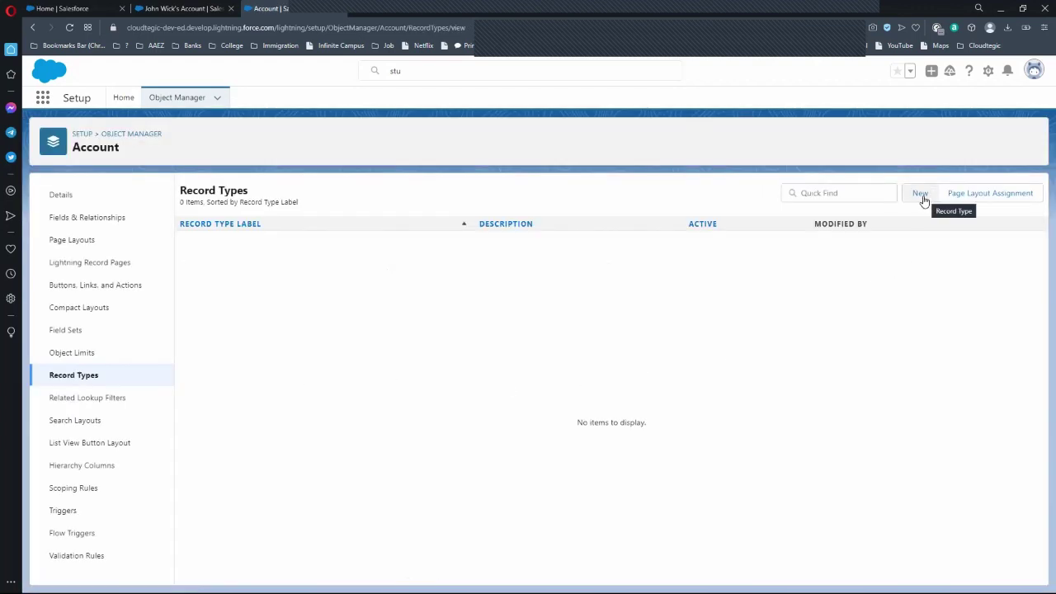
pyautogui.click(105, 307)
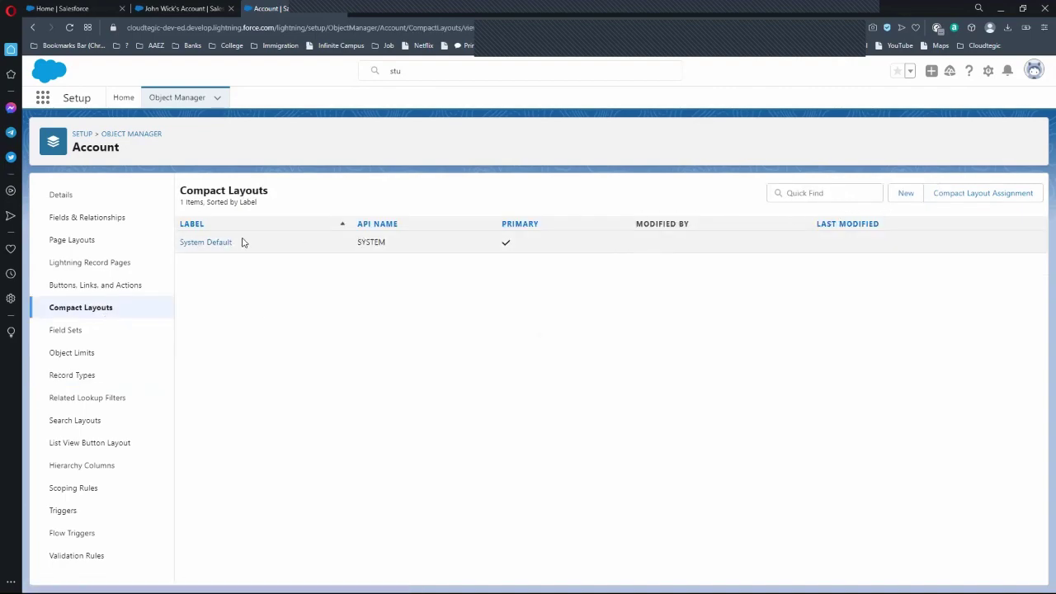
# Check the primary compact layout choices in the Account object's compact layout assignment, and return to the compact layouts list without saving
pyautogui.click(195, 244)
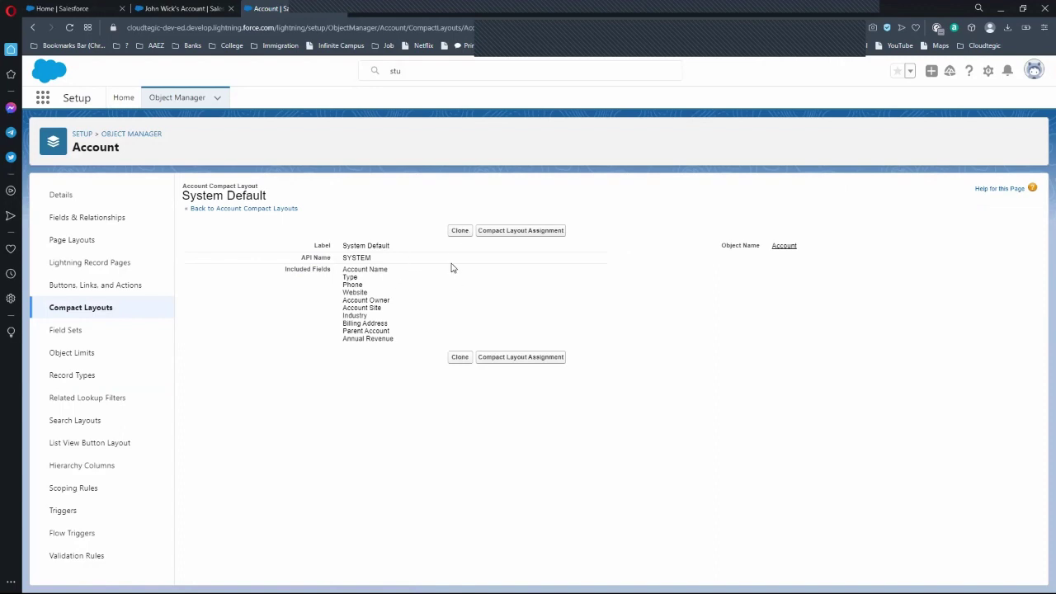
pyautogui.click(508, 235)
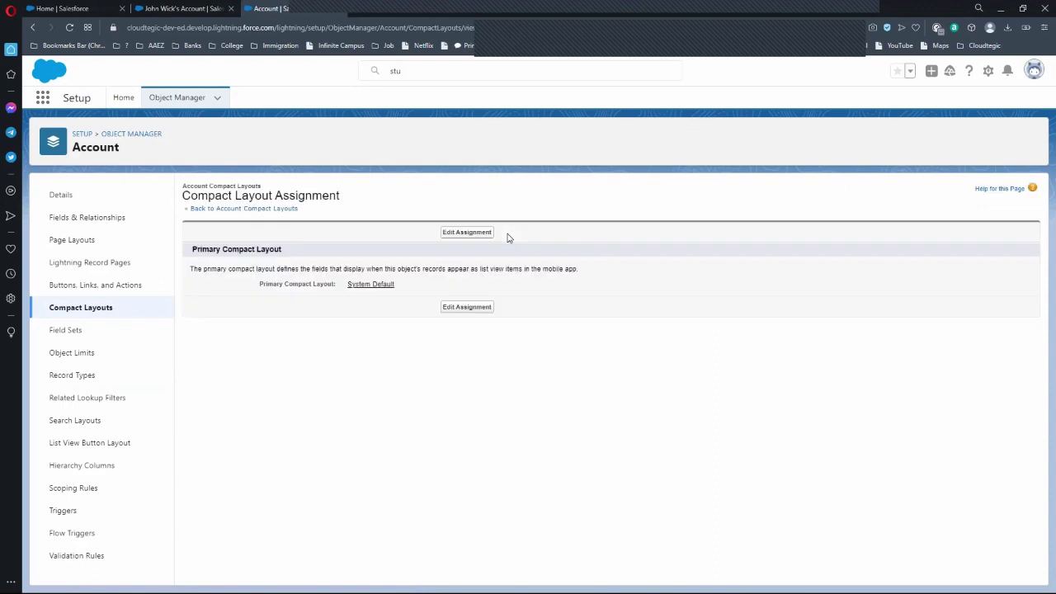
pyautogui.click(468, 310)
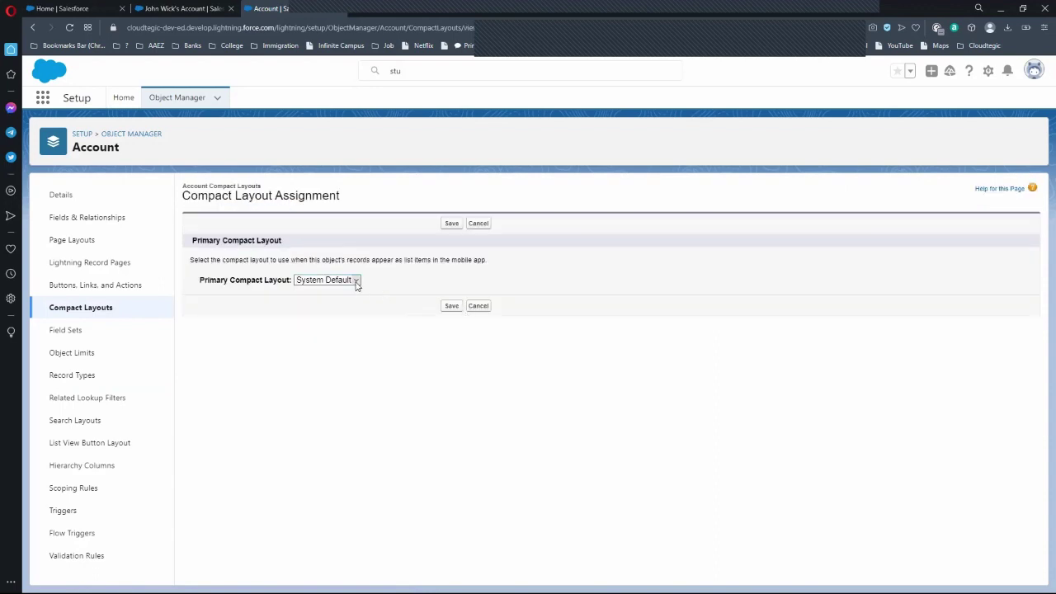
pyautogui.click(357, 280)
pyautogui.click(393, 280)
pyautogui.click(86, 311)
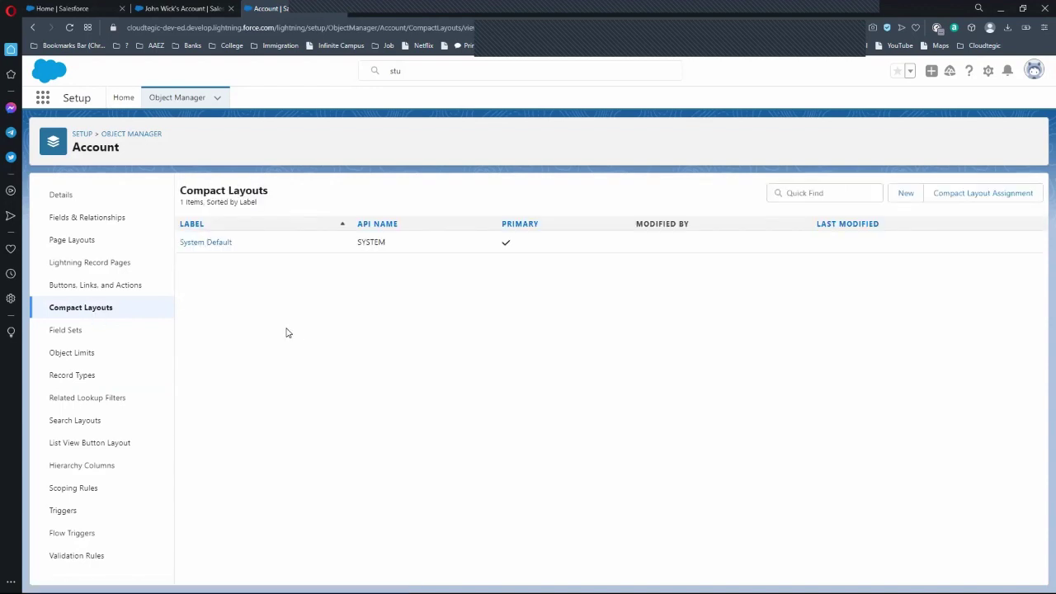